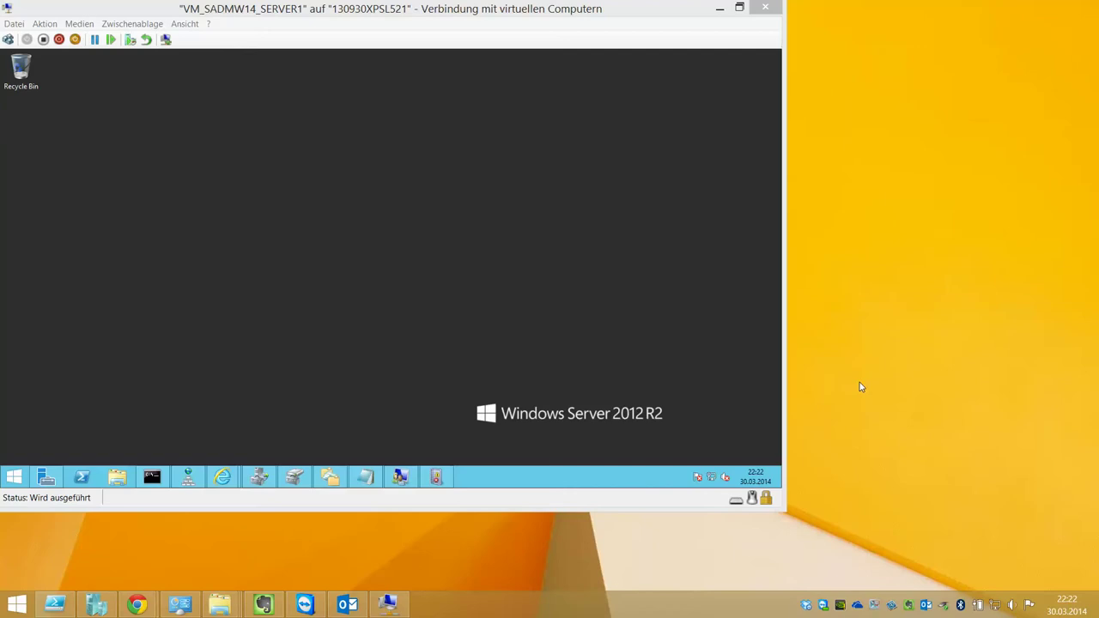
Start the Add Roles and Features wizard in Server Manager as a role-based install on SERVER1
{"action": "left_click", "coordinate": [47, 476]}
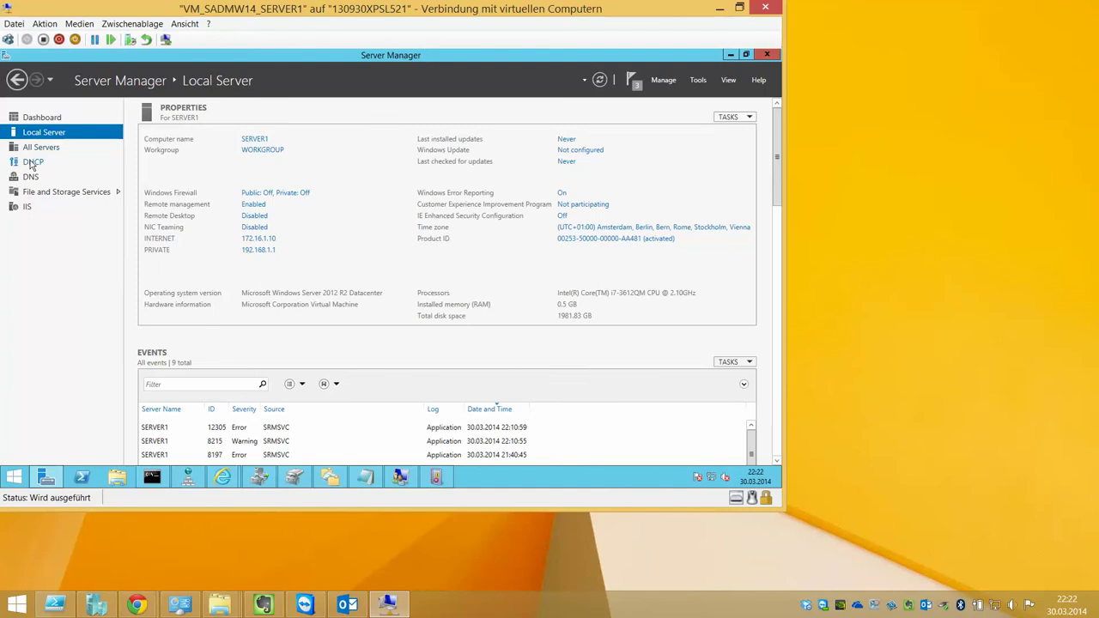
{"action": "left_click", "coordinate": [36, 165]}
{"action": "left_click", "coordinate": [47, 178]}
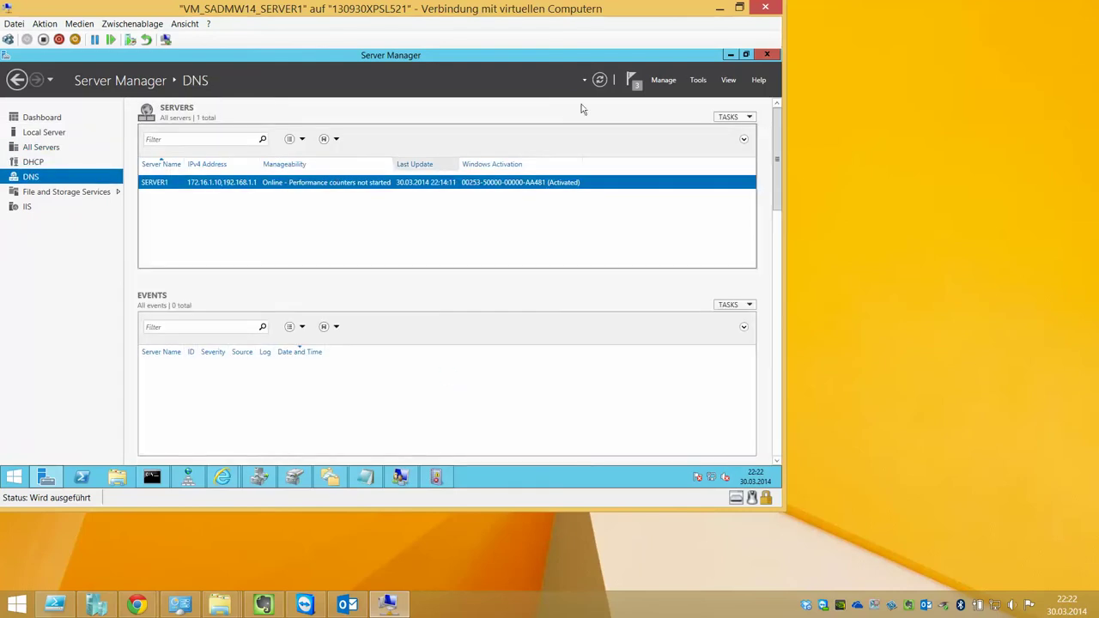
{"action": "left_click", "coordinate": [657, 82]}
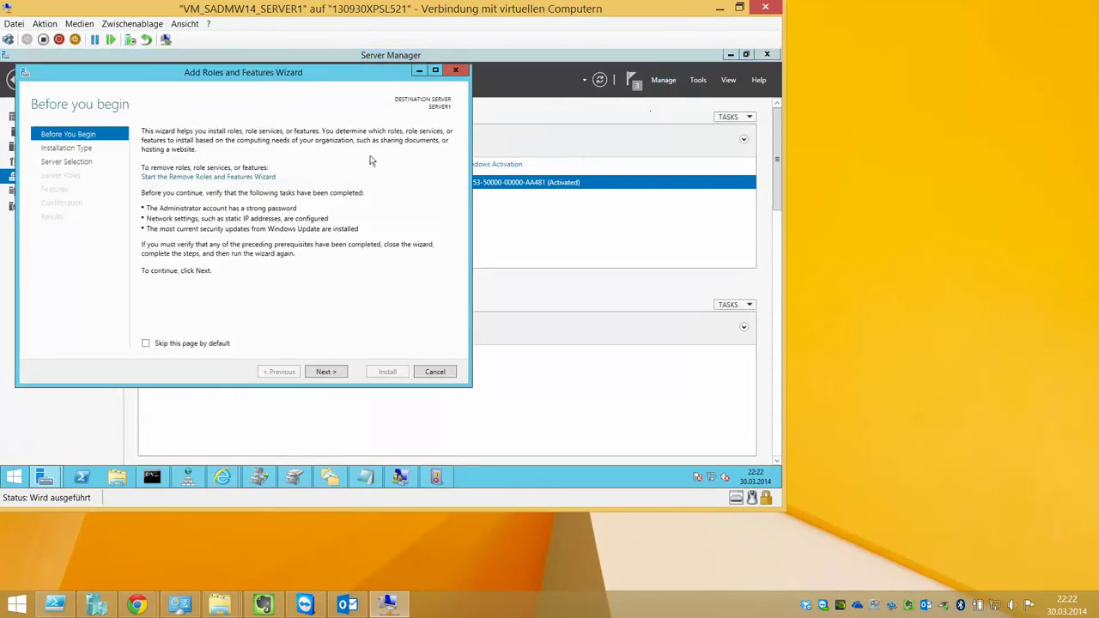
{"action": "left_click", "coordinate": [324, 371]}
{"action": "left_click", "coordinate": [324, 372]}
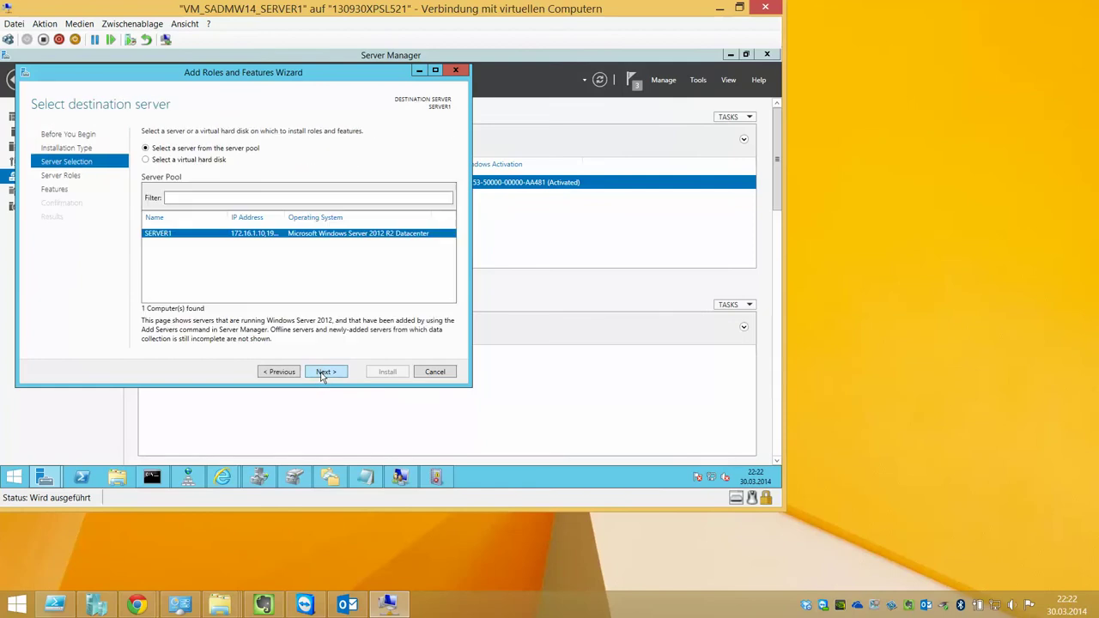
{"action": "left_click", "coordinate": [322, 373]}
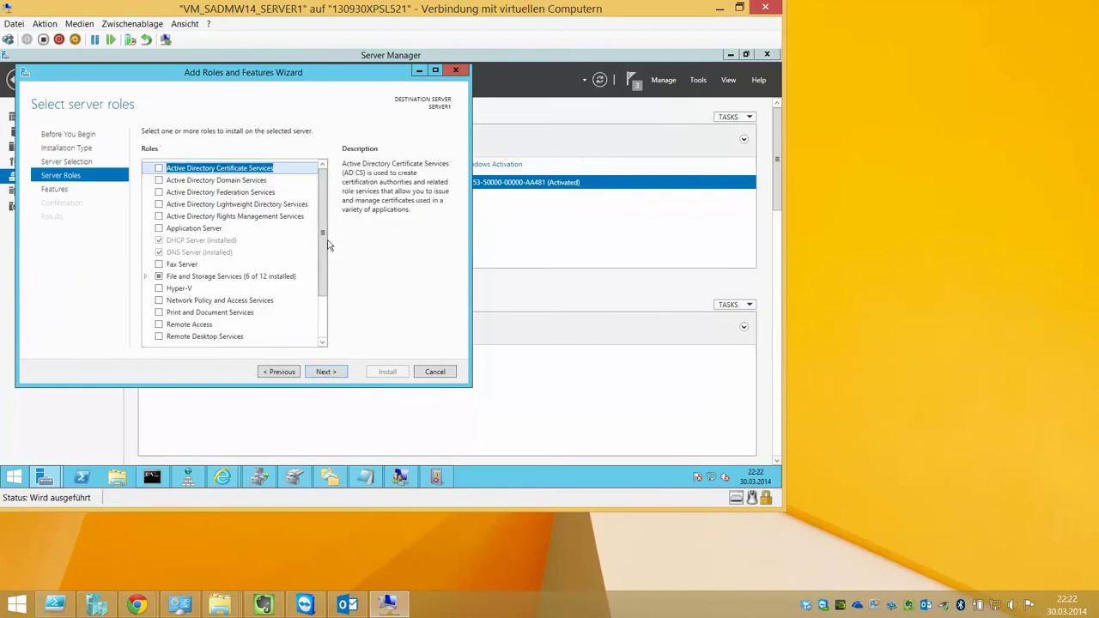
Select the Active Directory Domain Services role with its required management features
{"action": "mouse_move", "coordinate": [323, 240]}
{"action": "left_mouse_down"}
{"action": "mouse_move", "coordinate": [325, 254]}
{"action": "mouse_move", "coordinate": [327, 233]}
{"action": "left_mouse_up"}
{"action": "left_click", "coordinate": [158, 180]}
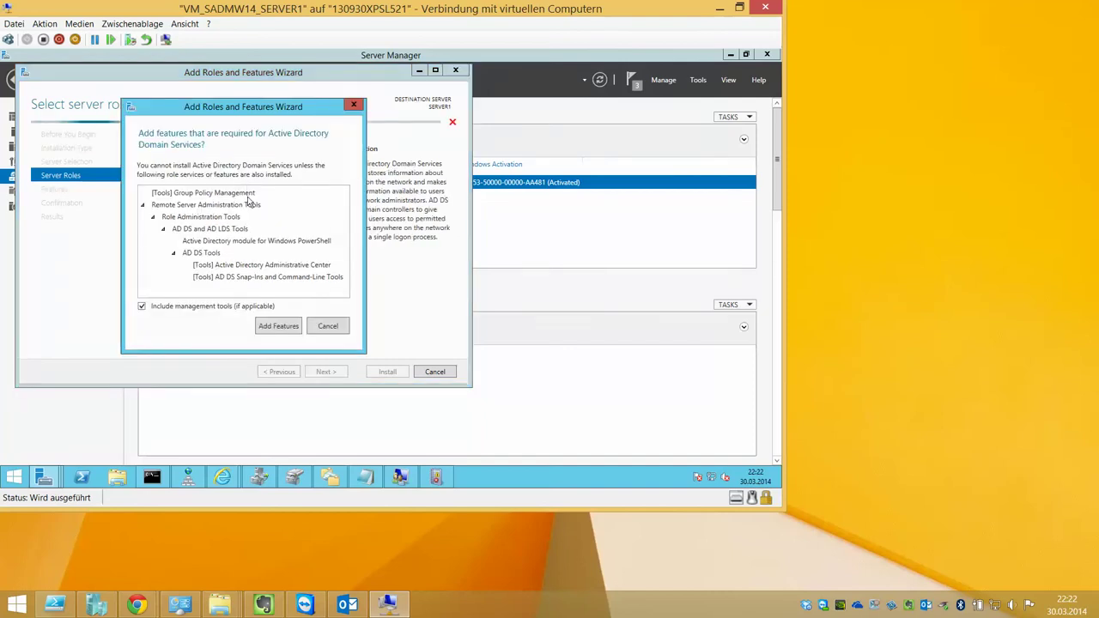
{"action": "left_click", "coordinate": [266, 327]}
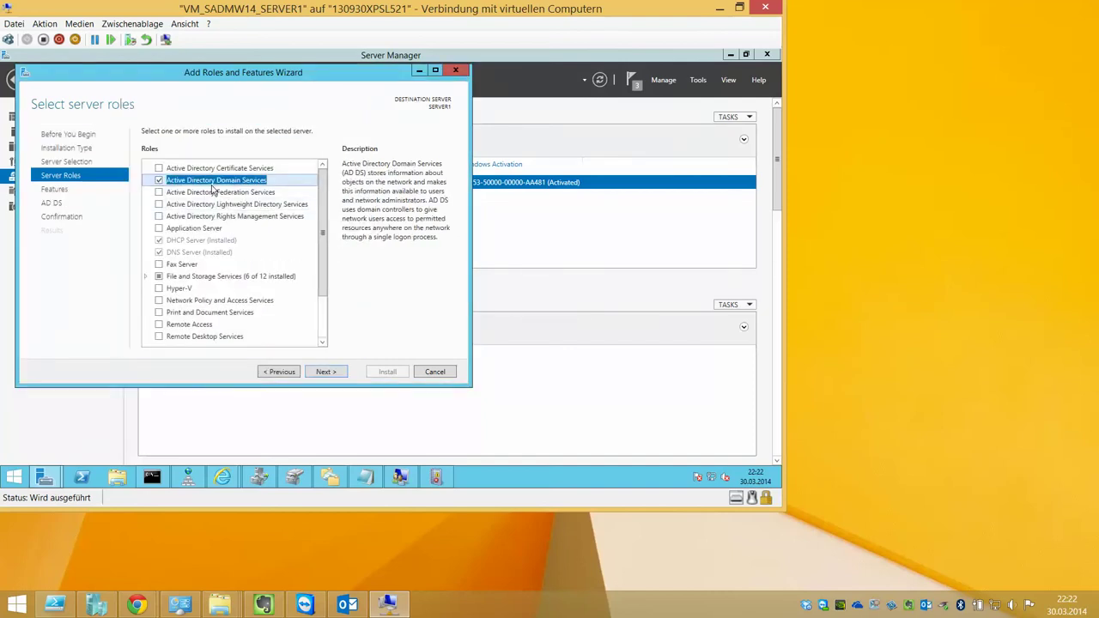
{"action": "left_click", "coordinate": [325, 371]}
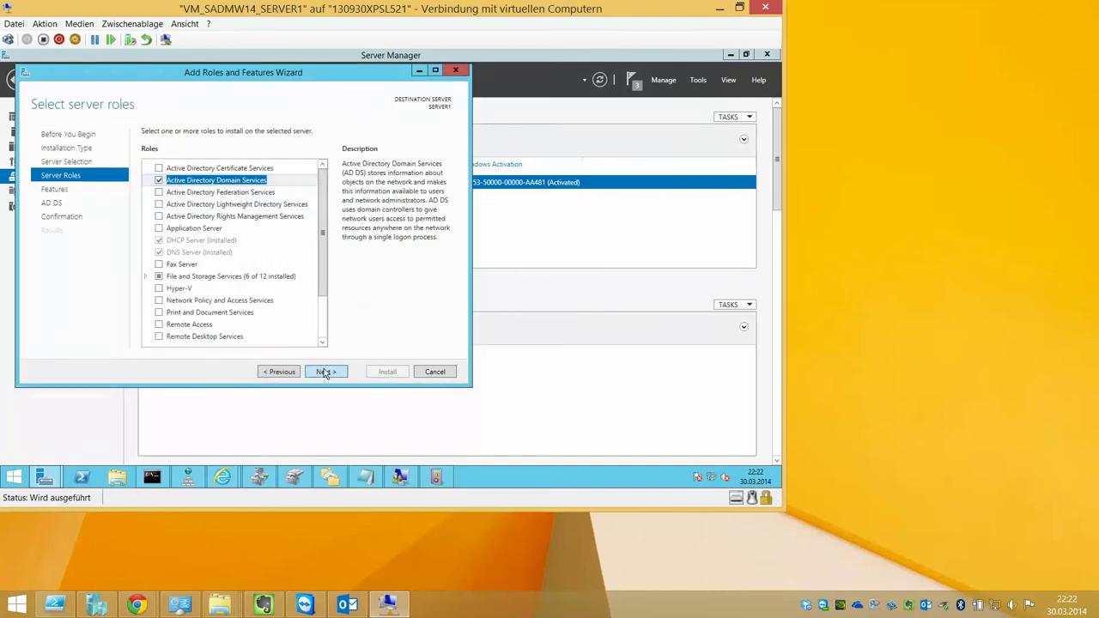
{"action": "left_click", "coordinate": [324, 371]}
{"action": "left_click", "coordinate": [324, 371]}
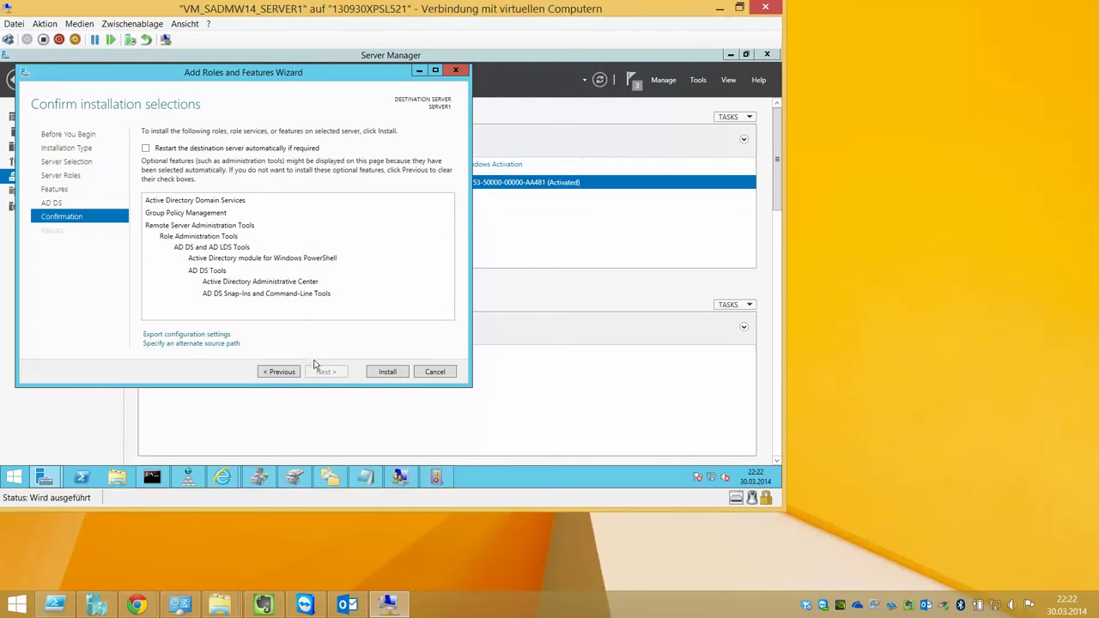
Allow automatic restart, install AD DS, and close the finished wizard
{"action": "left_click", "coordinate": [262, 149]}
{"action": "left_click", "coordinate": [435, 303]}
{"action": "left_click", "coordinate": [378, 371]}
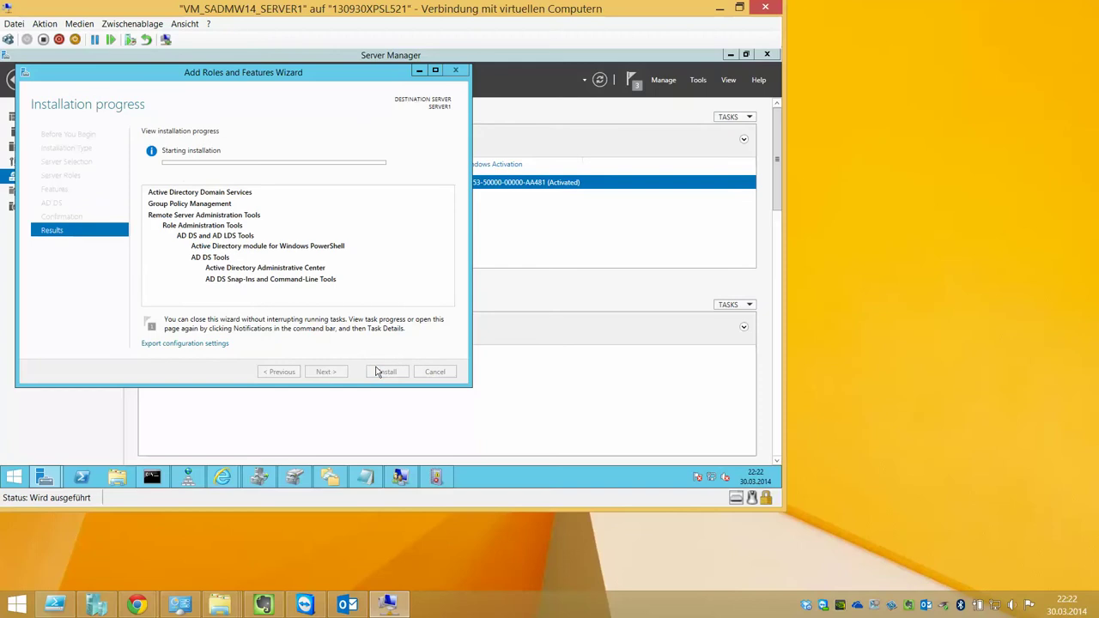
{"action": "left_click", "coordinate": [914, 273]}
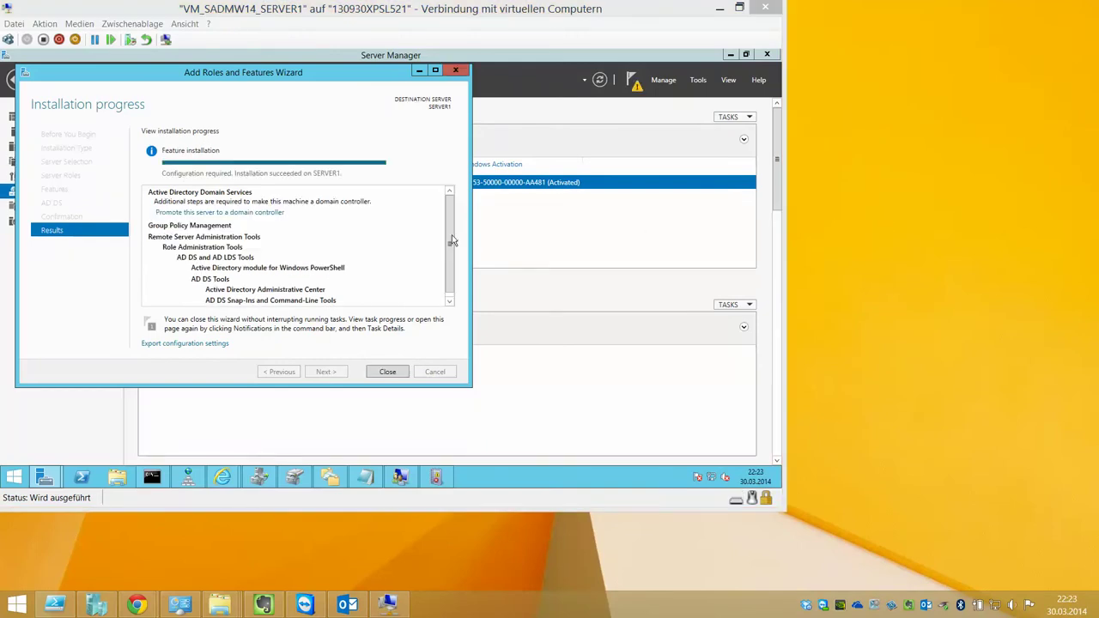
{"action": "left_click", "coordinate": [452, 235]}
{"action": "left_click", "coordinate": [382, 371]}
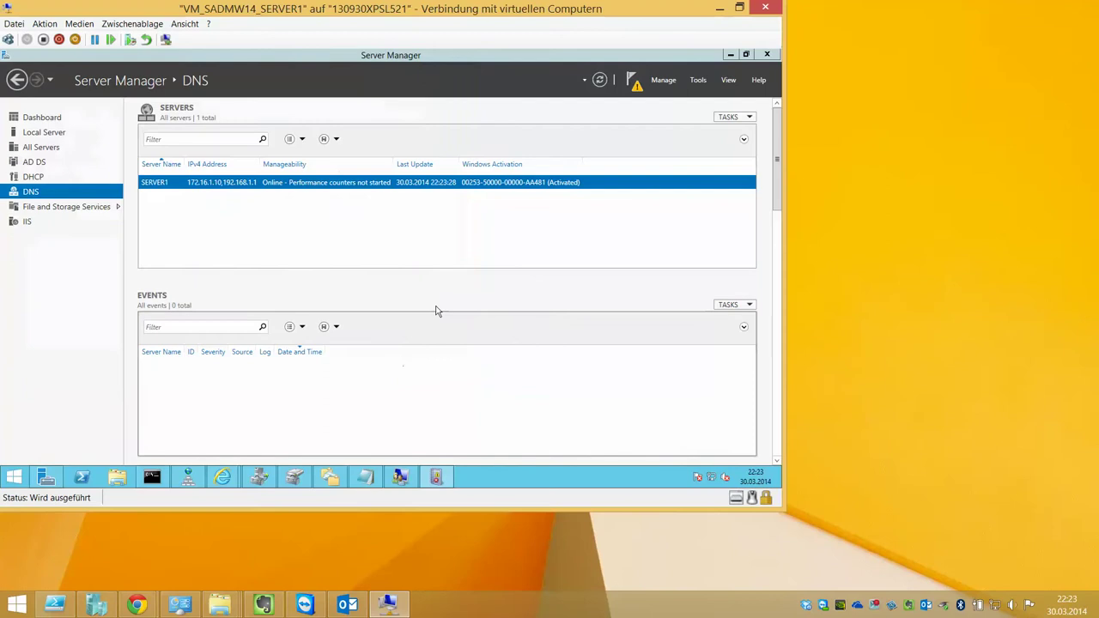
Start promoting the server to a domain controller and choose Add a new forest
{"action": "left_click", "coordinate": [635, 83]}
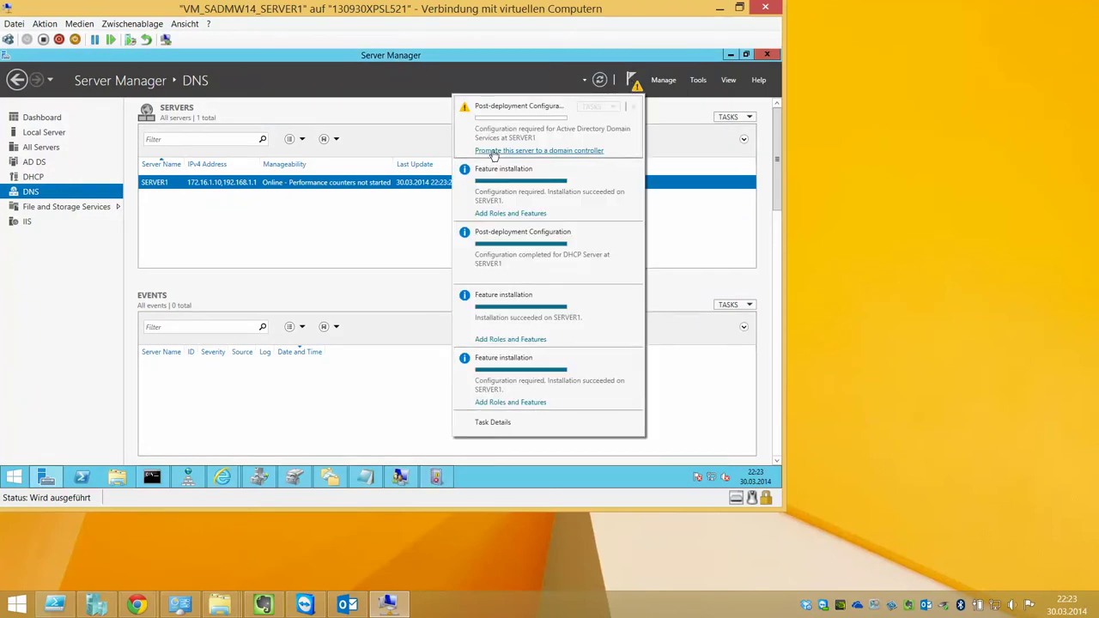
{"action": "left_click", "coordinate": [554, 151]}
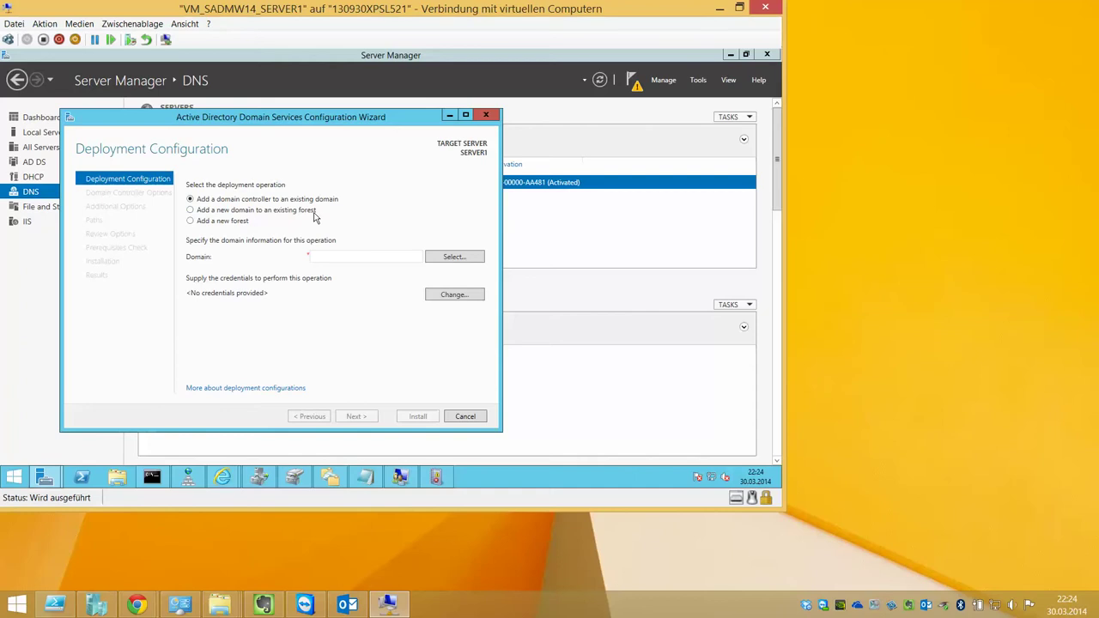
{"action": "left_click", "coordinate": [240, 223]}
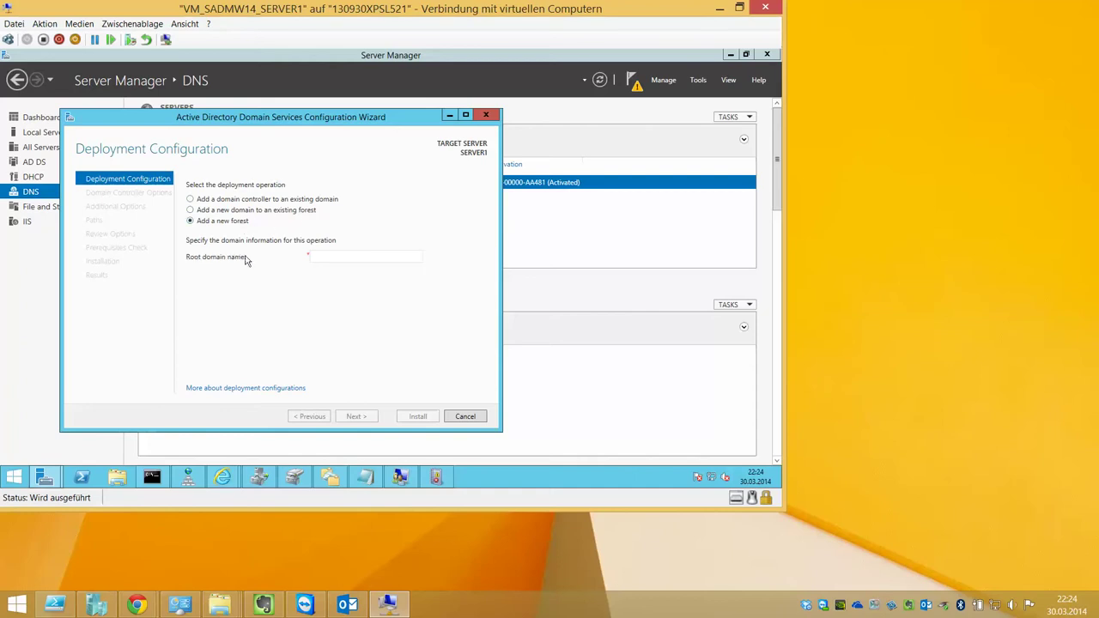
{"action": "left_click", "coordinate": [232, 200]}
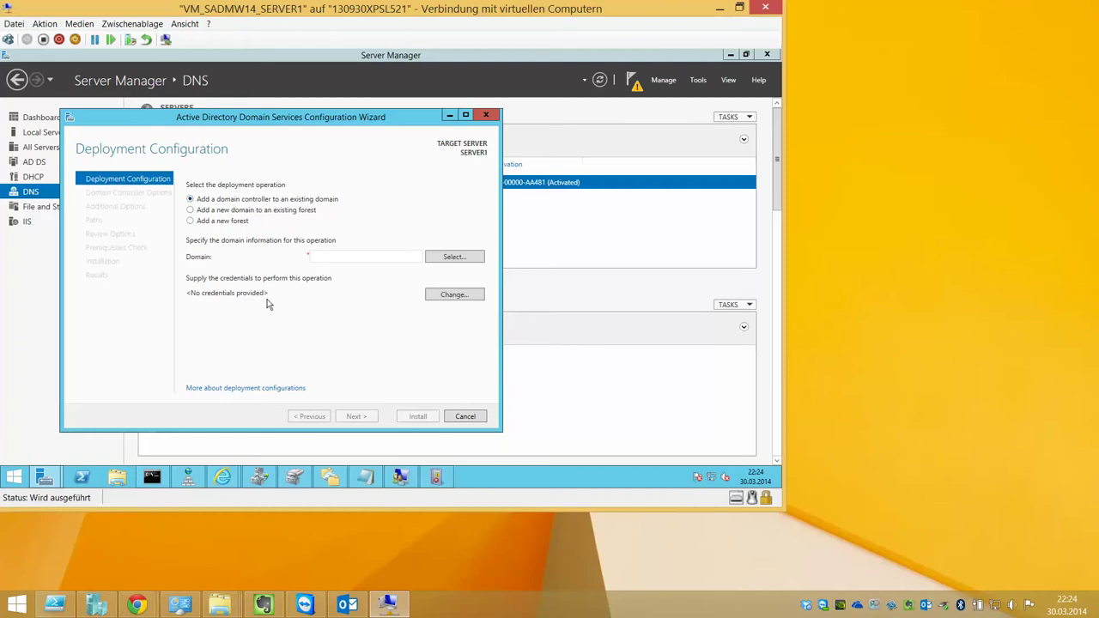
{"action": "left_click", "coordinate": [447, 258]}
{"action": "left_click", "coordinate": [372, 340]}
{"action": "left_click", "coordinate": [213, 222]}
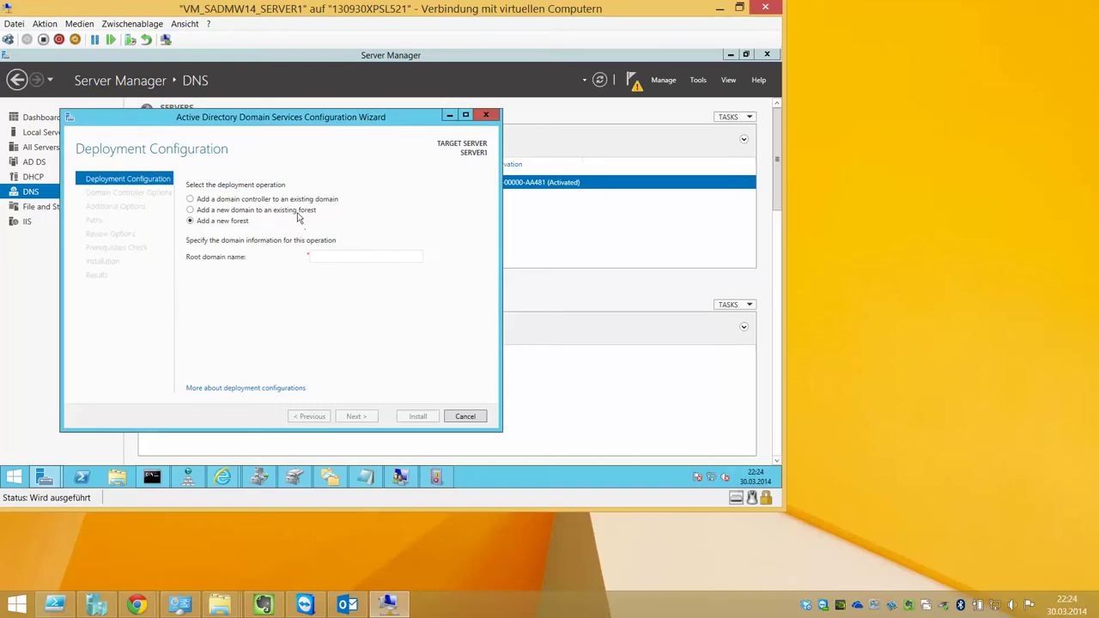
Enter fuerbahs.at as the root domain name and continue
{"action": "left_click", "coordinate": [348, 256]}
{"action": "type", "text": "fuerbahs.at"}
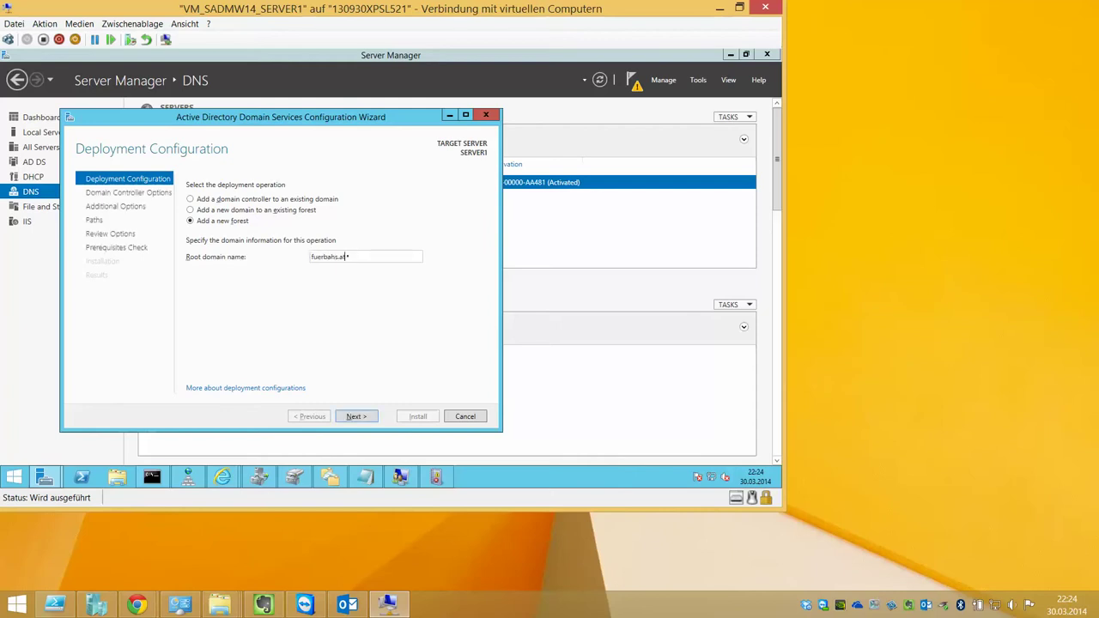
{"action": "key", "text": "Return"}
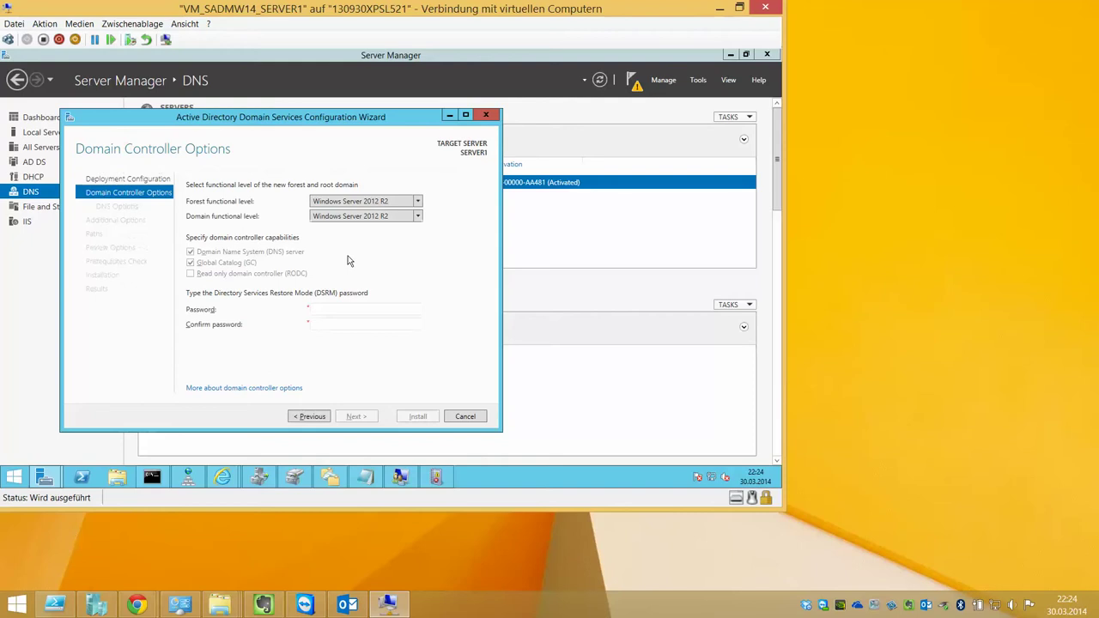
Keep Windows Server 2012 R2 functional levels and enter the DSRM password twice
{"action": "left_click", "coordinate": [419, 201]}
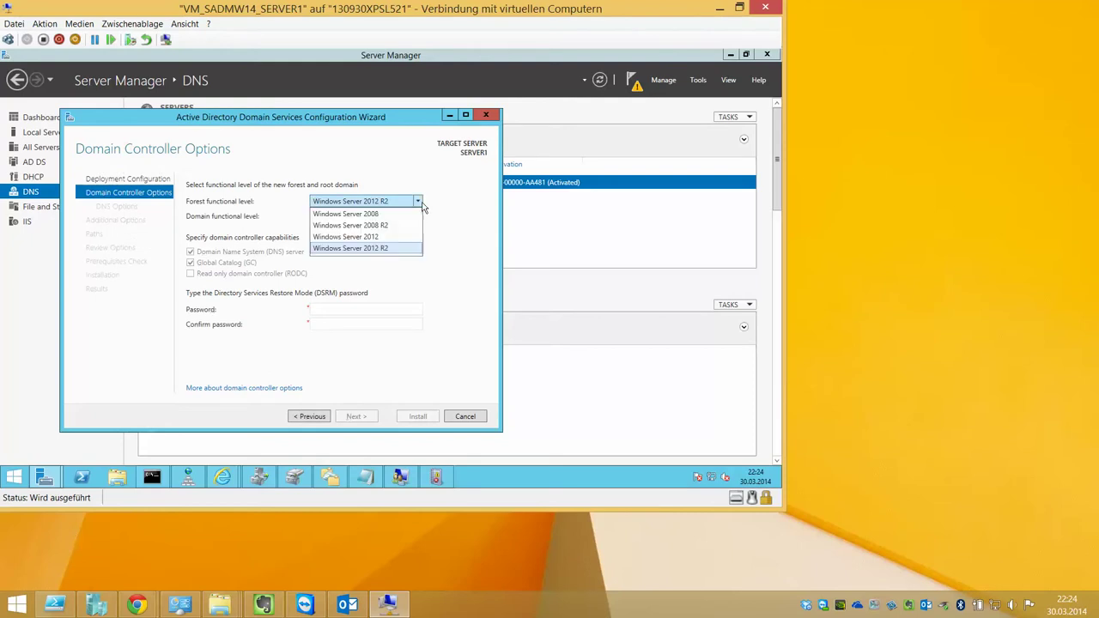
{"action": "left_click", "coordinate": [442, 218]}
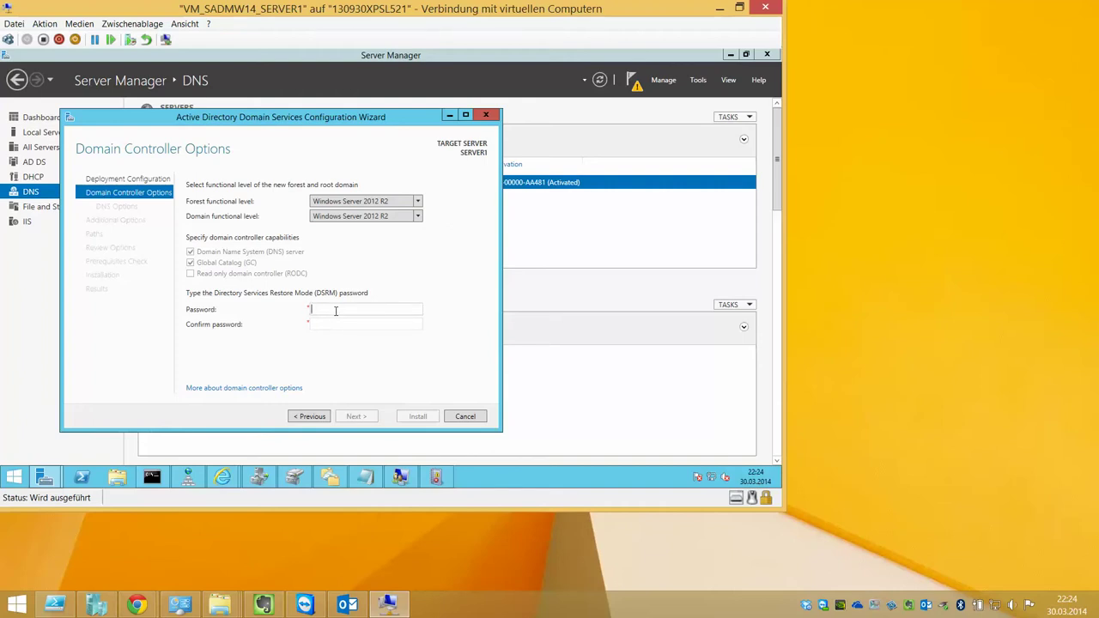
{"action": "type", "text": "x"}
{"action": "key", "text": "Tab"}
{"action": "type", "text": "x"}
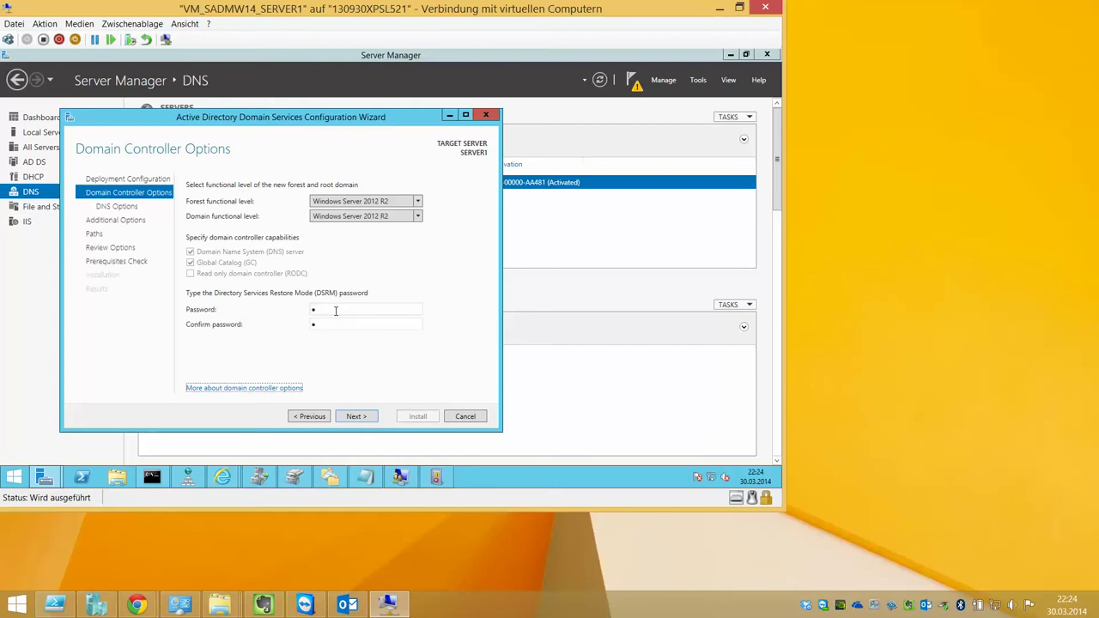
{"action": "key", "text": "Return"}
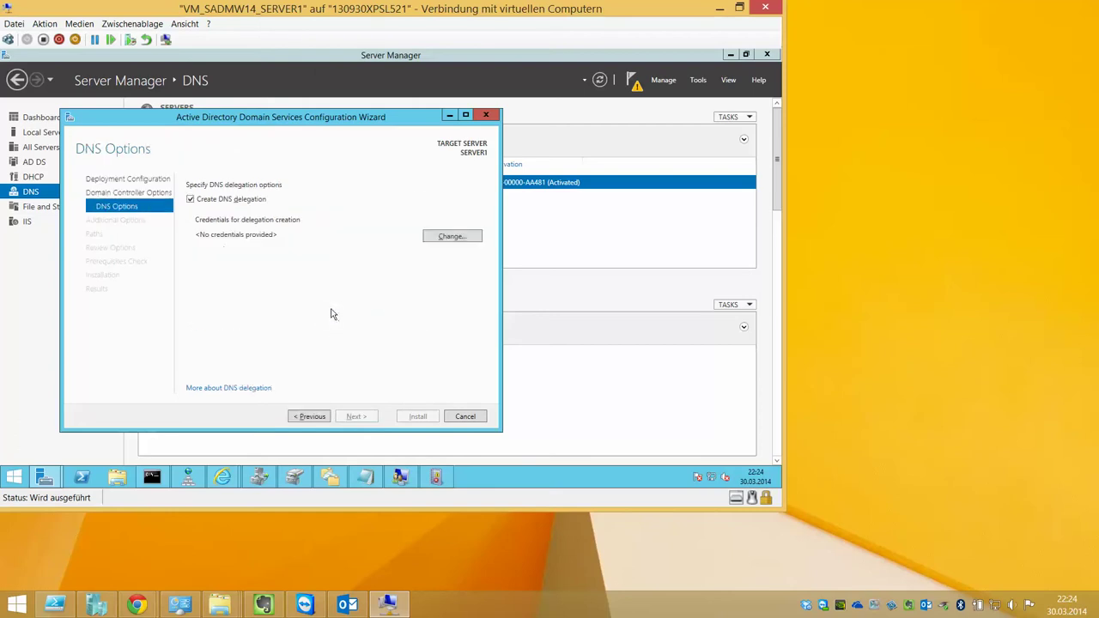
Supply administrator credentials for DNS delegation and continue to Additional Options
{"action": "left_click", "coordinate": [451, 242]}
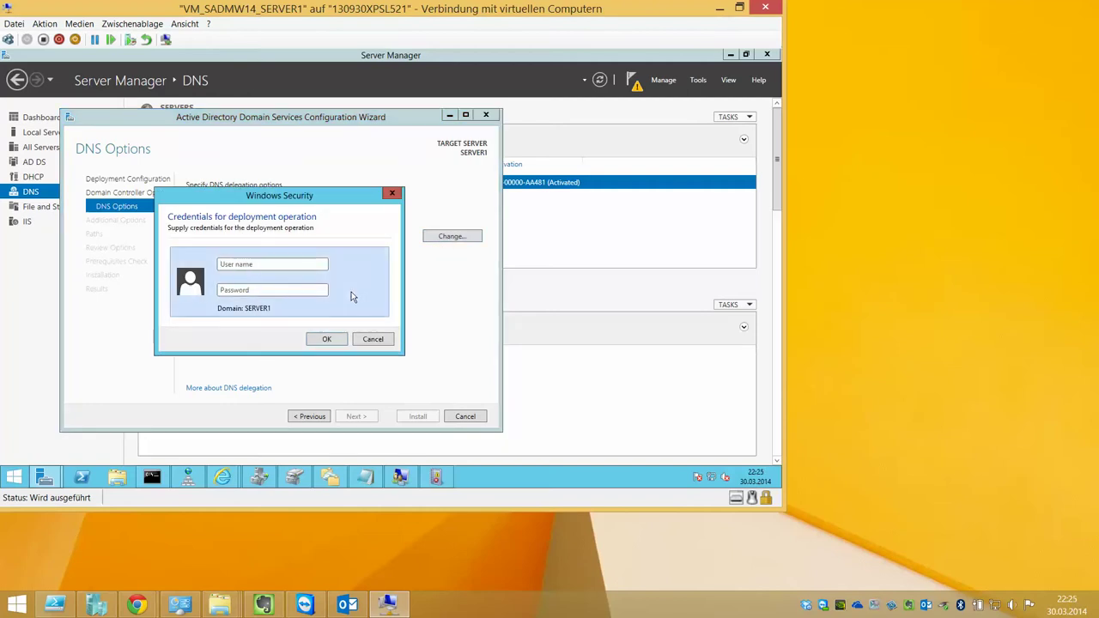
{"action": "type", "text": "administrator"}
{"action": "key", "text": "Tab"}
{"action": "type", "text": "P"}
{"action": "key", "text": "Return"}
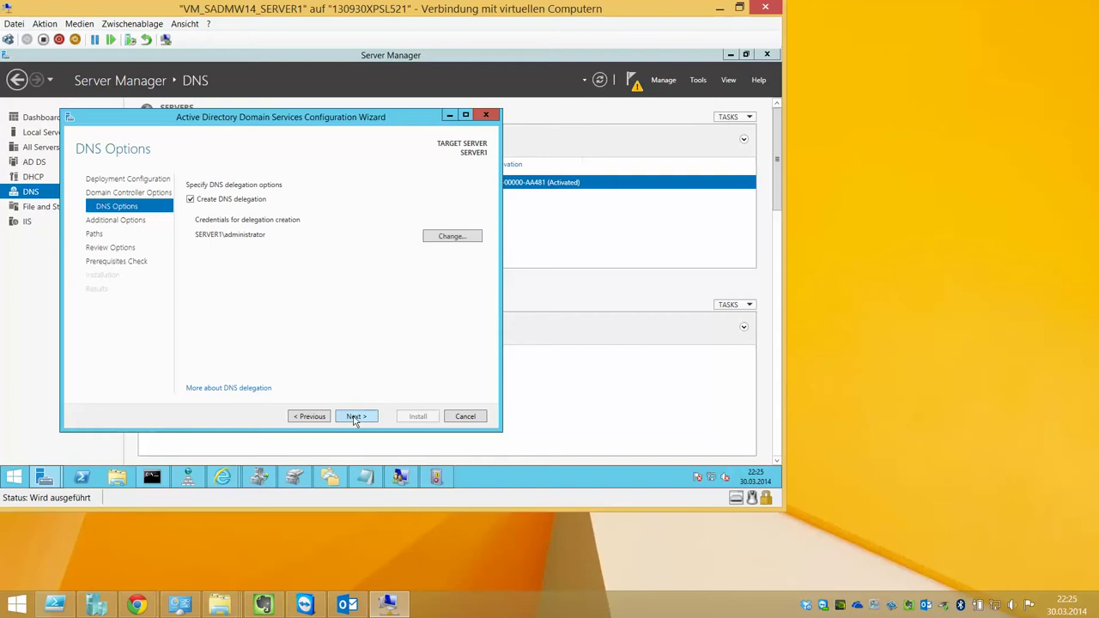
{"action": "left_click", "coordinate": [355, 417]}
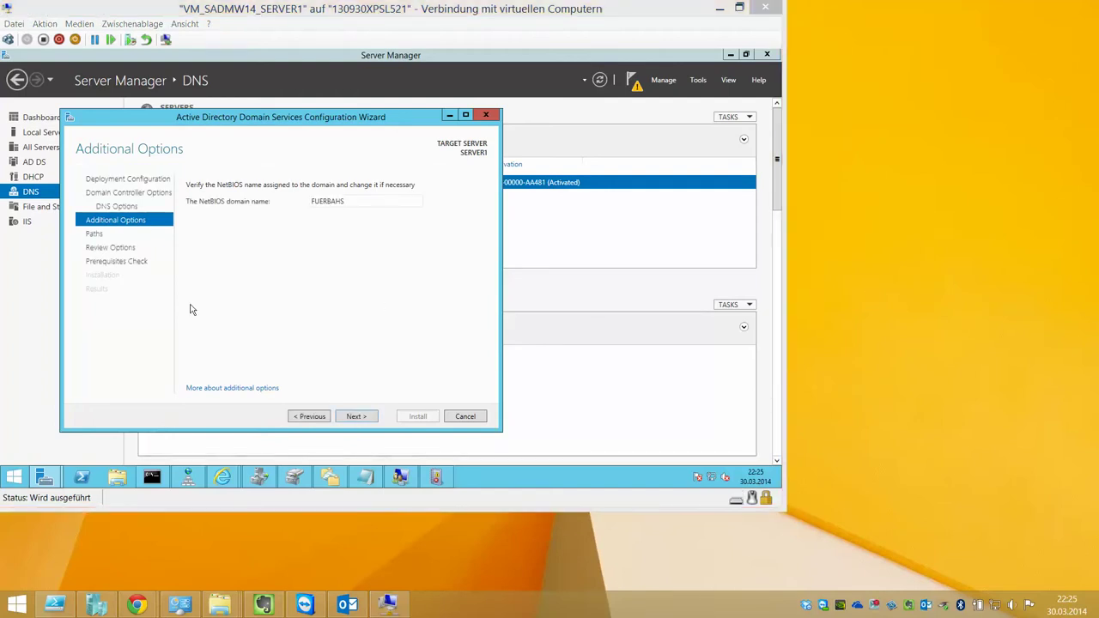
Accept NetBIOS name FUERBAHS and default paths, pass prerequisites, and start the installation
{"action": "left_click", "coordinate": [359, 355]}
{"action": "left_click", "coordinate": [356, 416]}
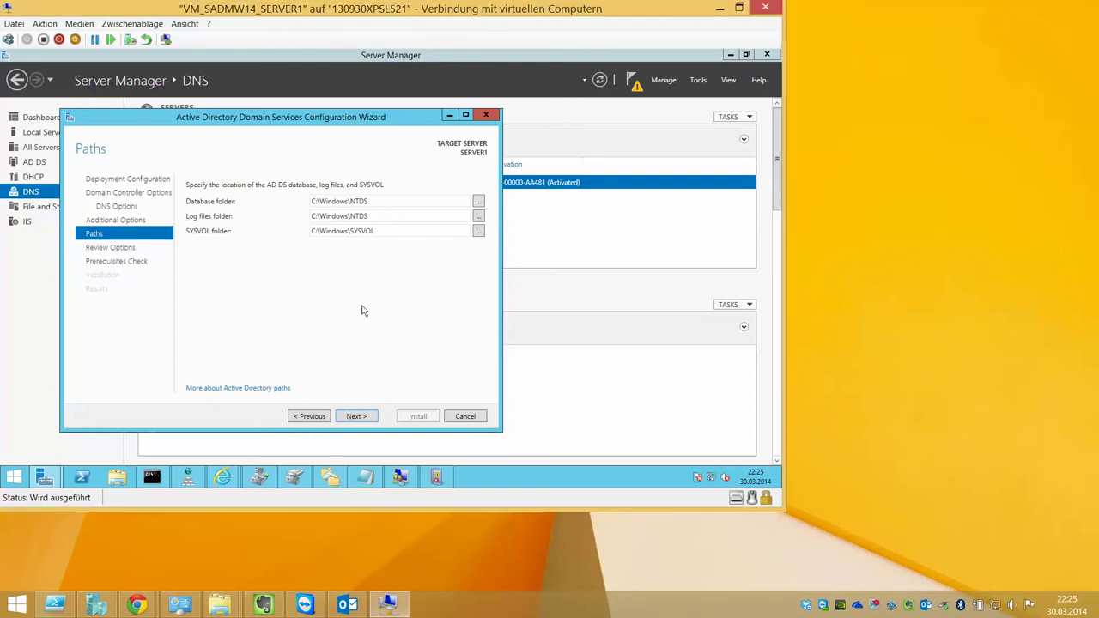
{"action": "key", "text": "Return"}
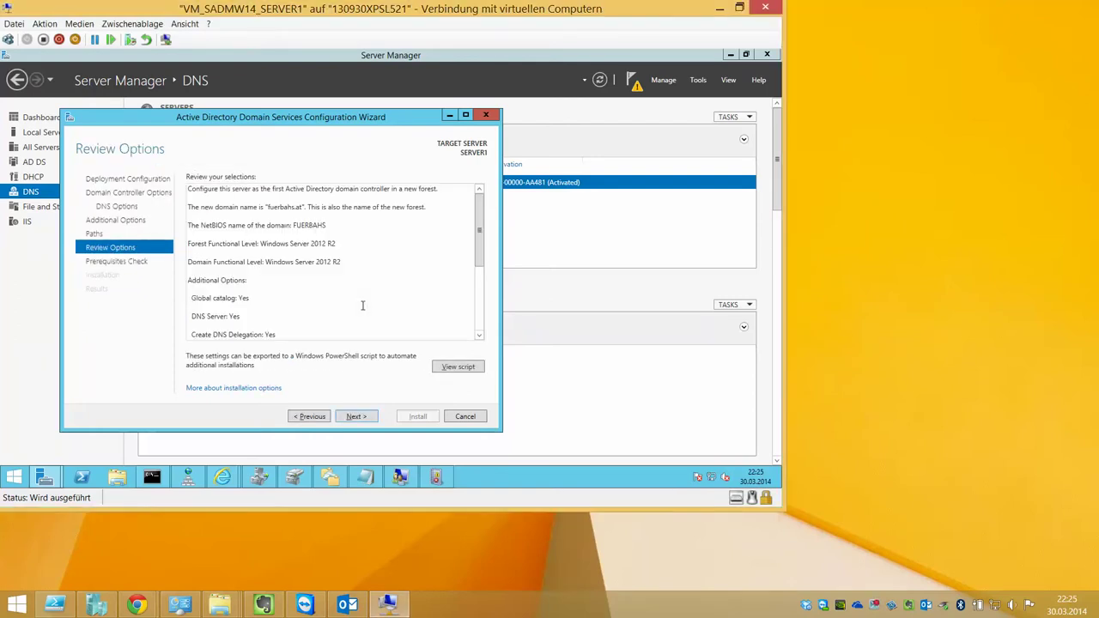
{"action": "key", "text": "Return"}
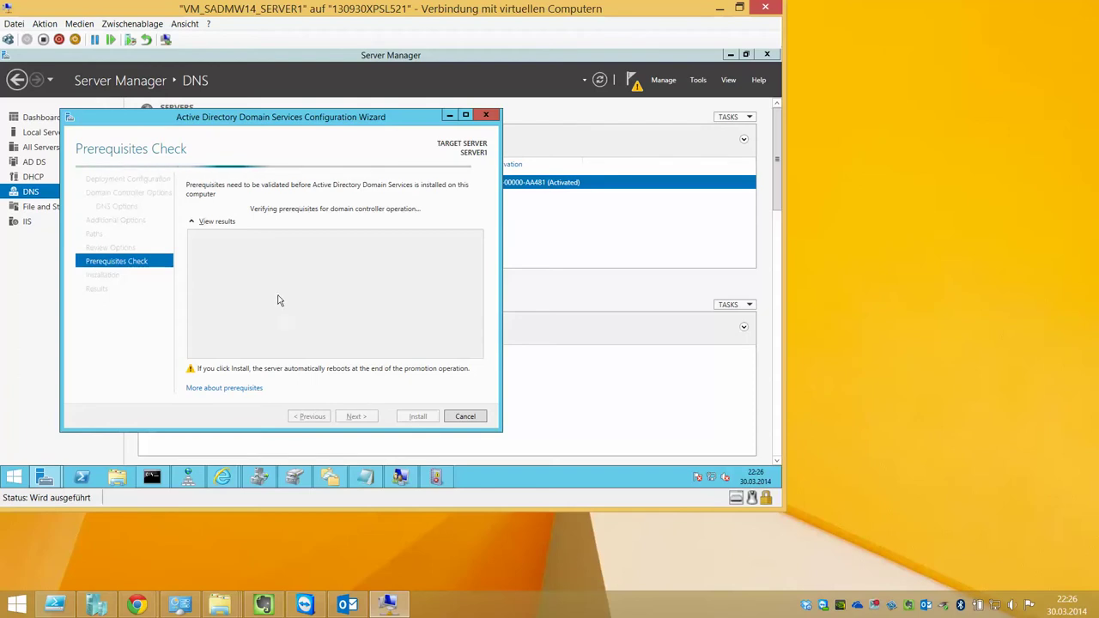
{"action": "left_click", "coordinate": [915, 213]}
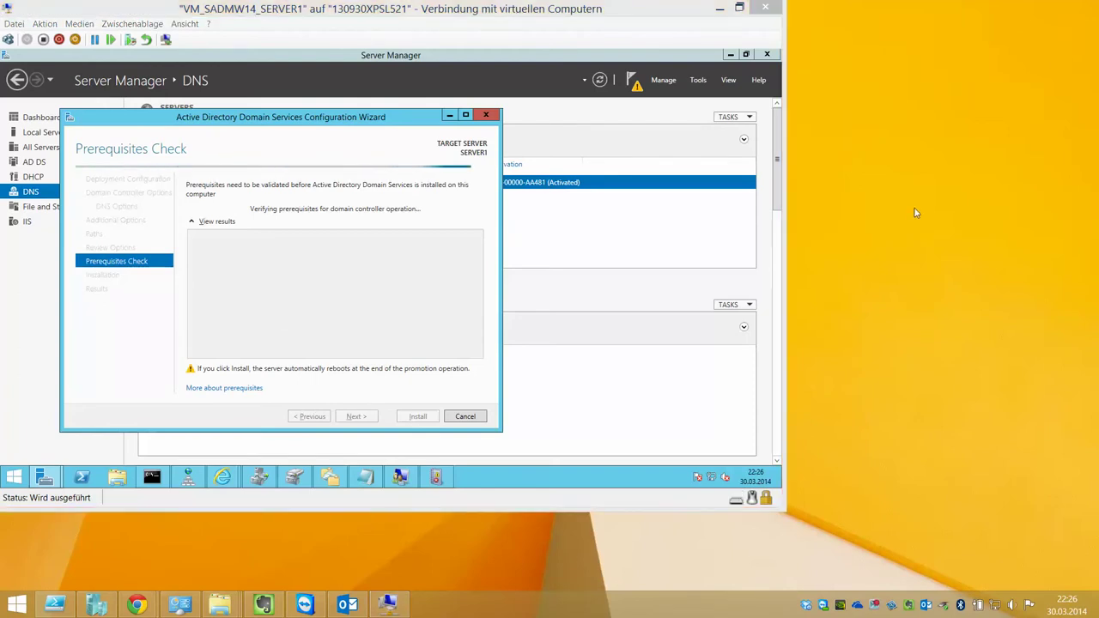
{"action": "left_click", "coordinate": [393, 289]}
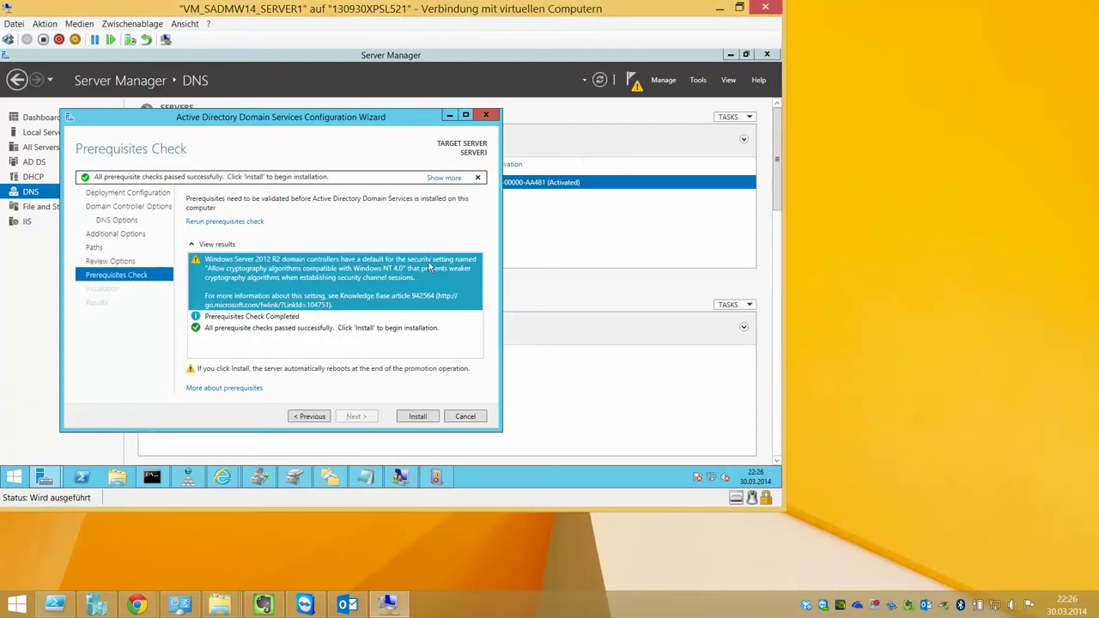
{"action": "left_click", "coordinate": [418, 415]}
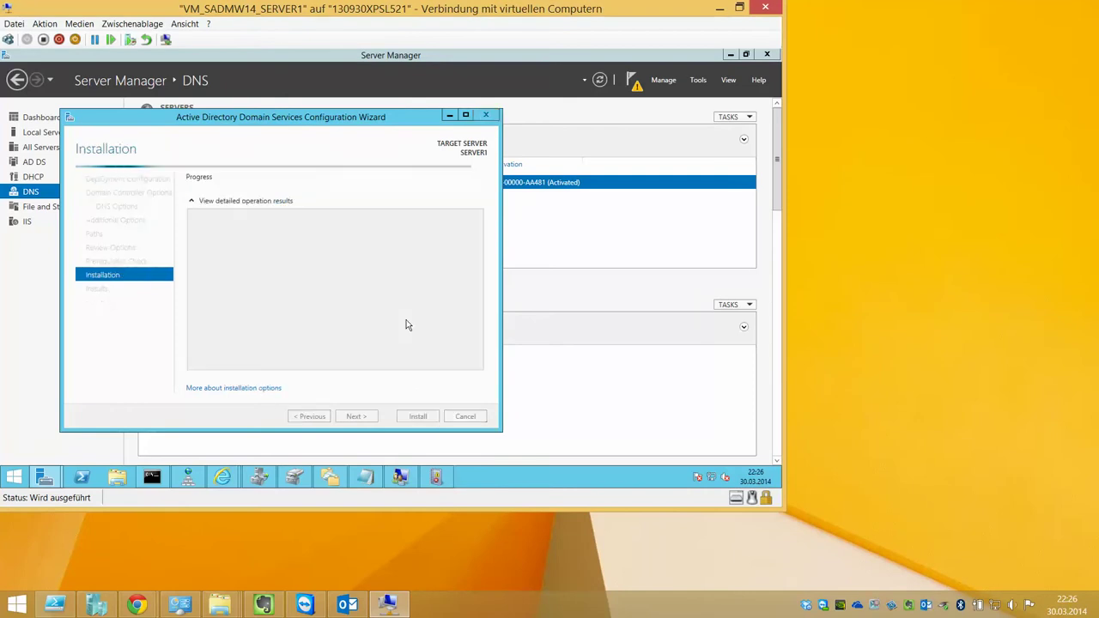
Wait while the promotion completes and SERVER1 reboots to its lock screen
{"action": "left_click", "coordinate": [924, 194]}
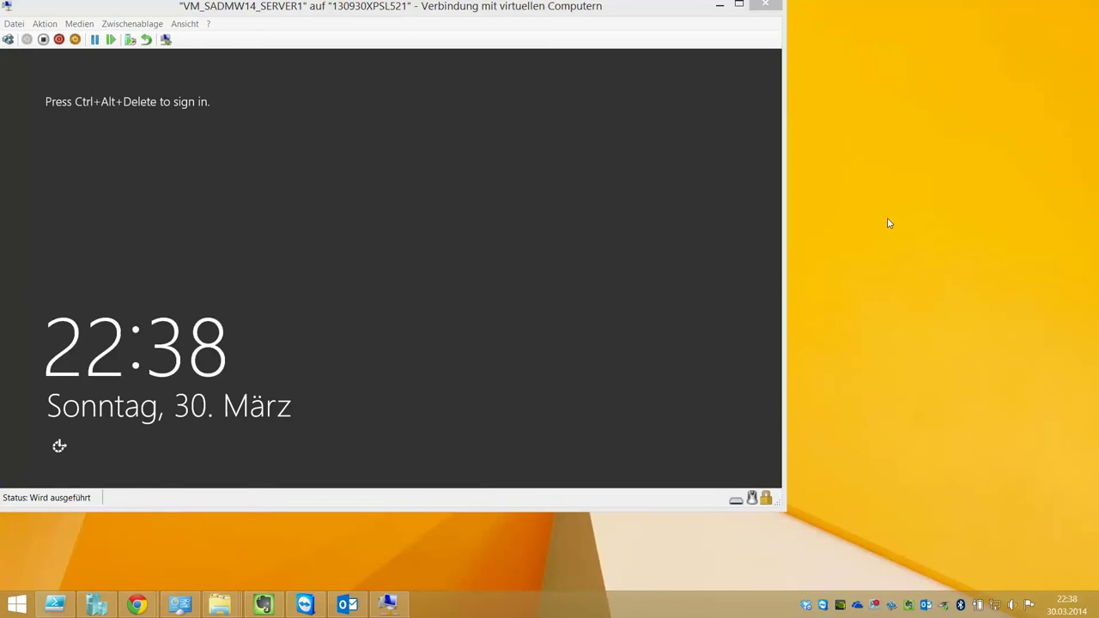
Sign in to SERVER1 as FUERBAHS\Administrator with the account password
{"action": "left_click", "coordinate": [9, 40]}
{"action": "left_click", "coordinate": [8, 40]}
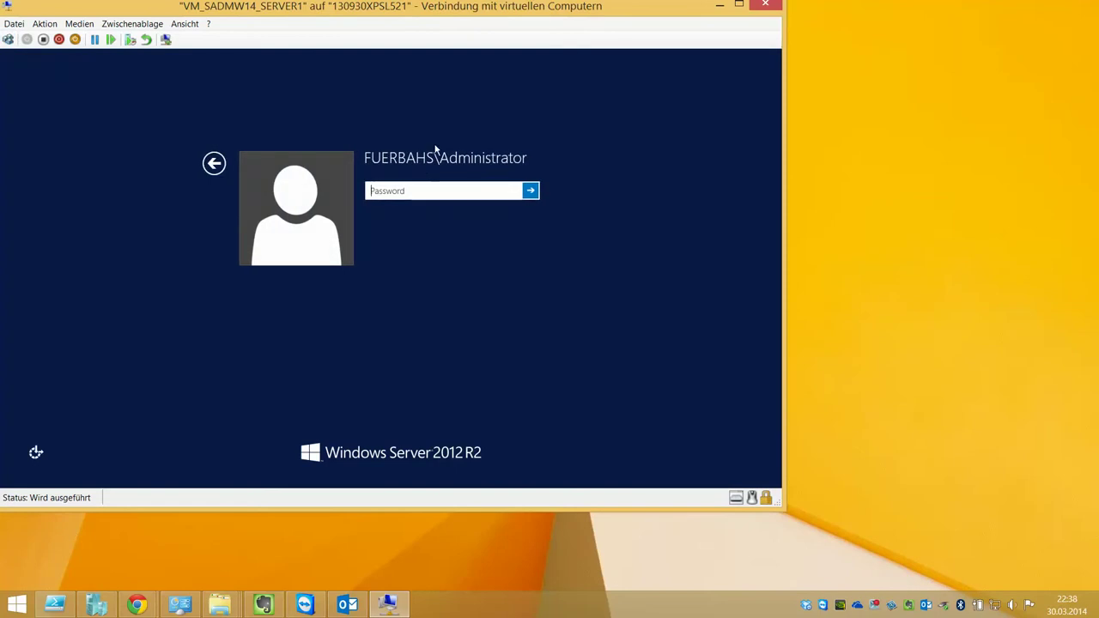
{"action": "left_click", "coordinate": [215, 163]}
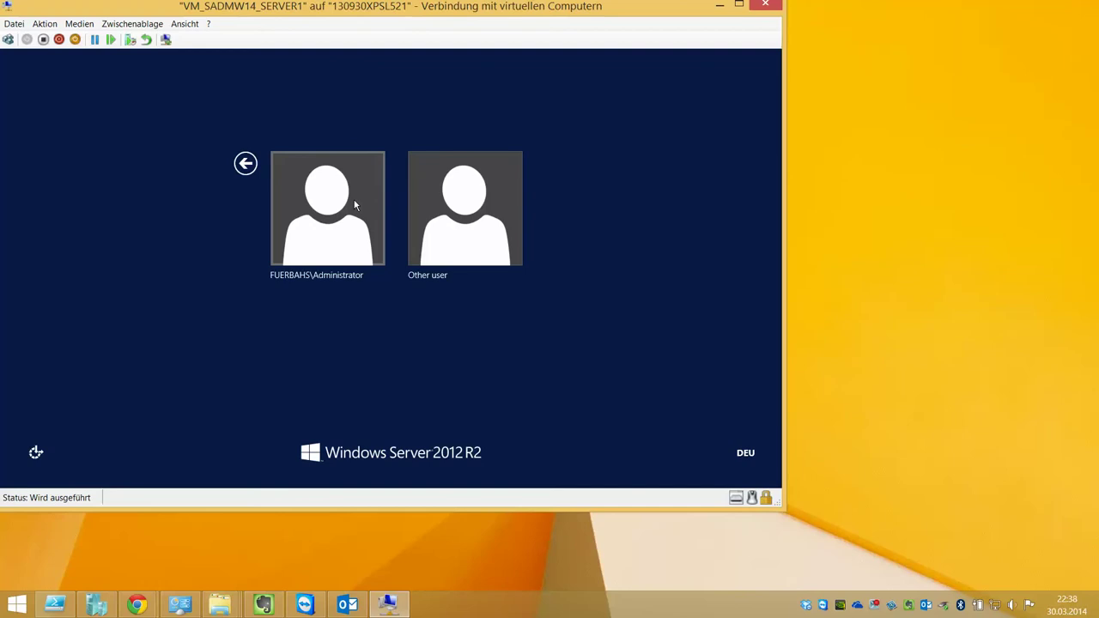
{"action": "left_click", "coordinate": [350, 246]}
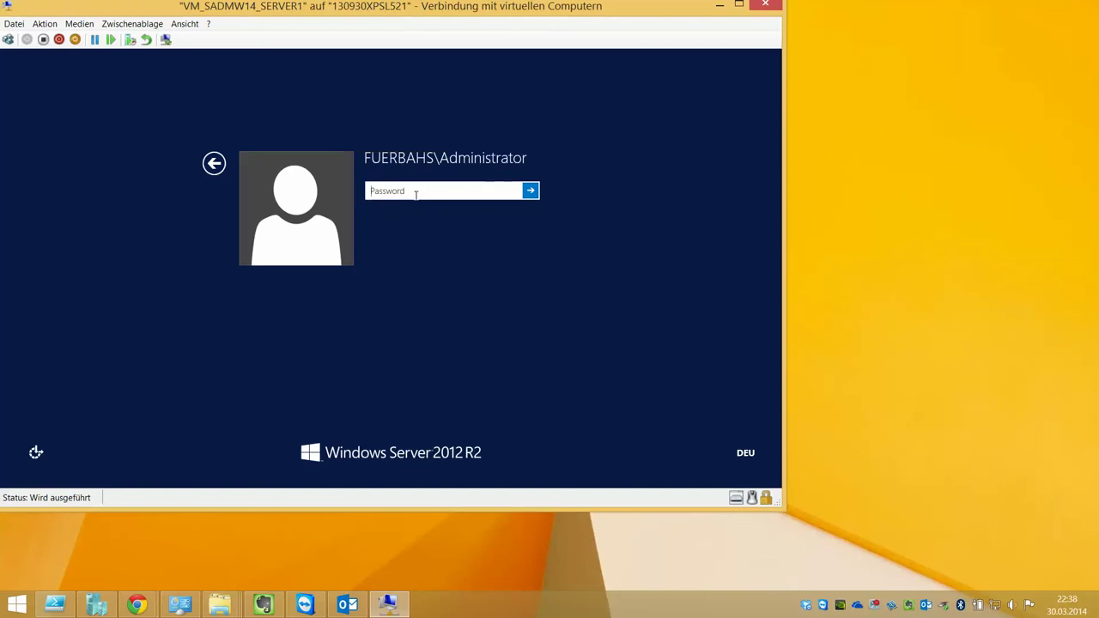
{"action": "key", "text": "Return"}
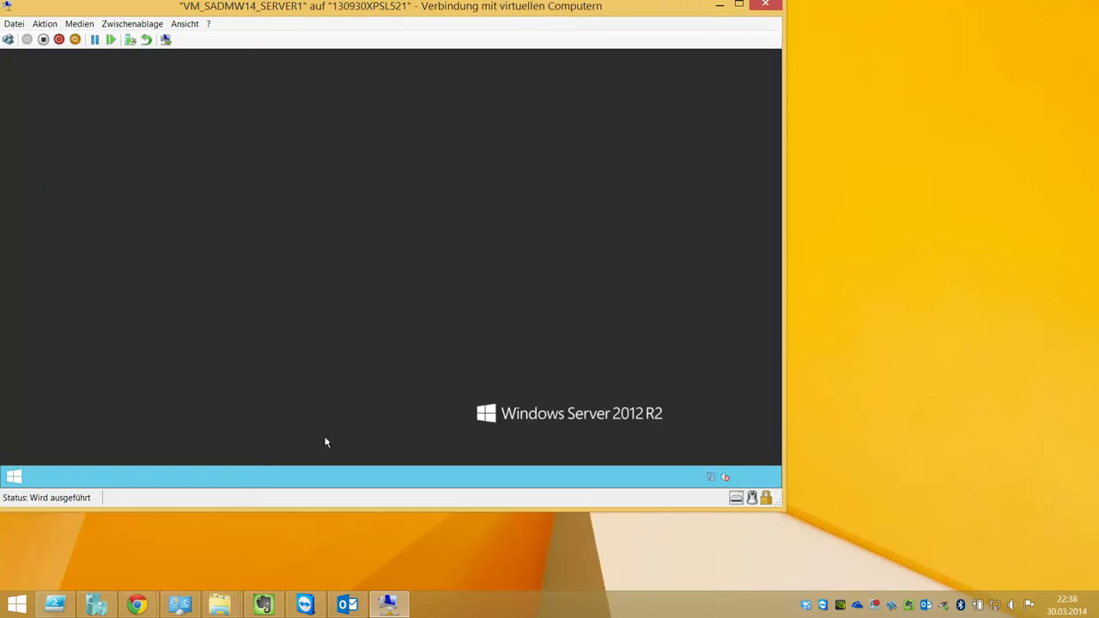
{"action": "left_click", "coordinate": [97, 605]}
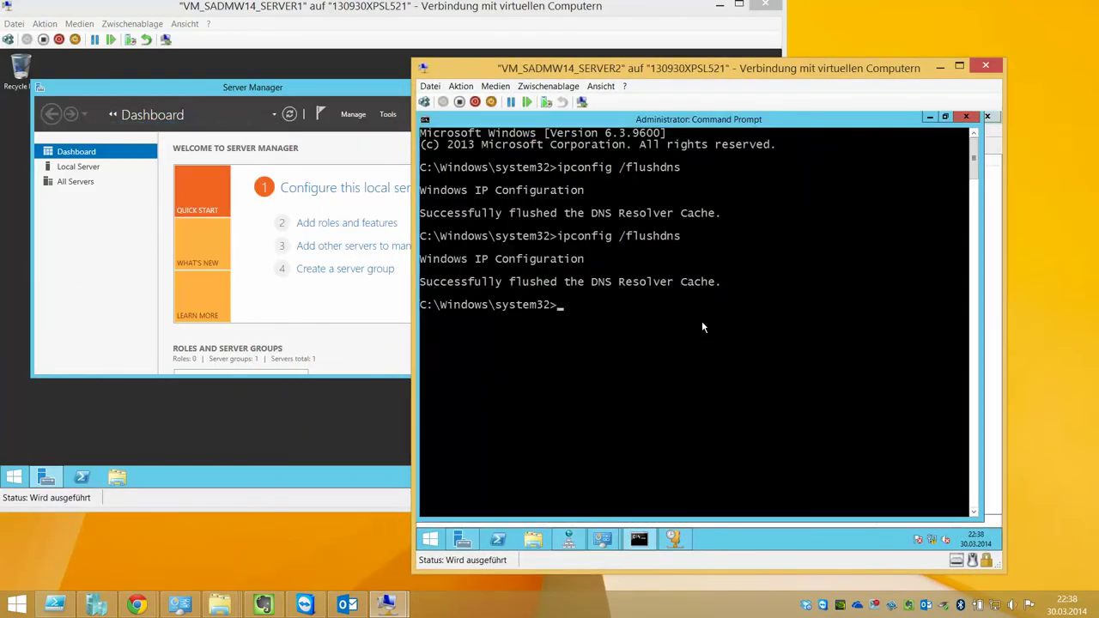
Run whoami -all on SERVER2 after correcting the typo, then move the window aside
{"action": "type", "text": "whomai -all"}
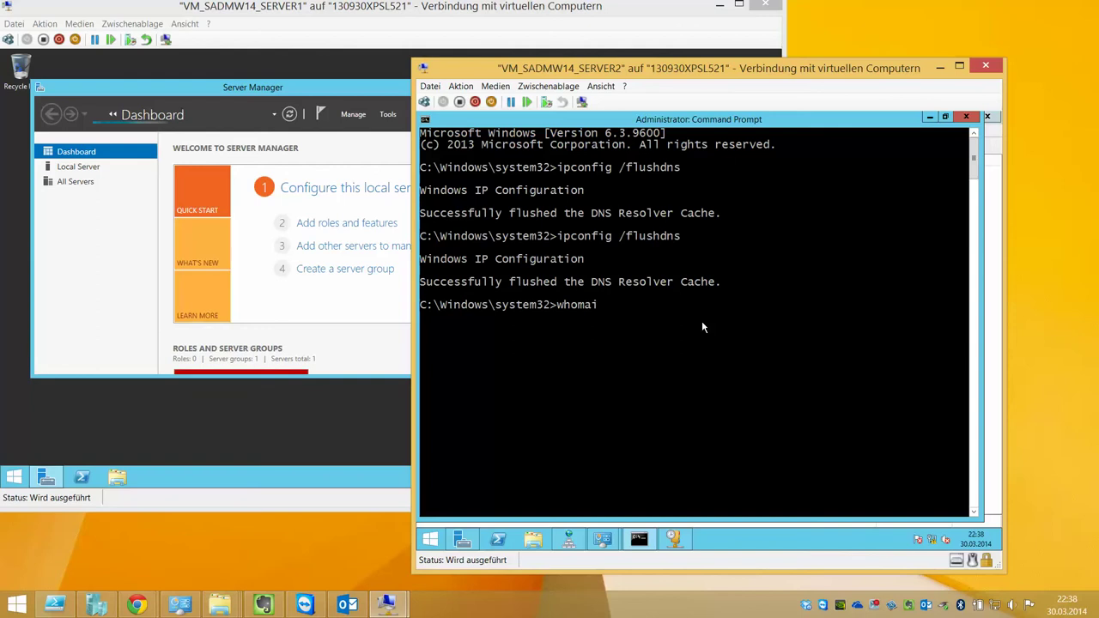
{"action": "key", "text": "Return"}
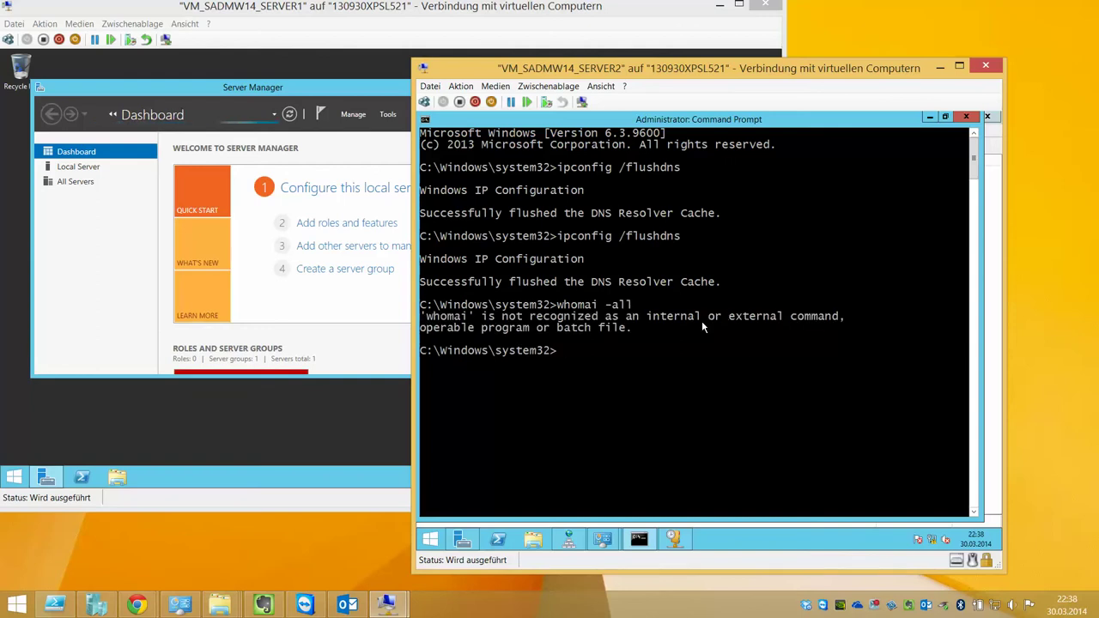
{"action": "key", "text": "Up"}
{"action": "key", "text": "BackSpace"}
{"action": "key", "text": "BackSpace"}
{"action": "key", "text": "BackSpace"}
{"action": "key", "text": "BackSpace"}
{"action": "key", "text": "BackSpace"}
{"action": "key", "text": "BackSpace"}
{"action": "key", "text": "BackSpace"}
{"action": "key", "text": "BackSpace"}
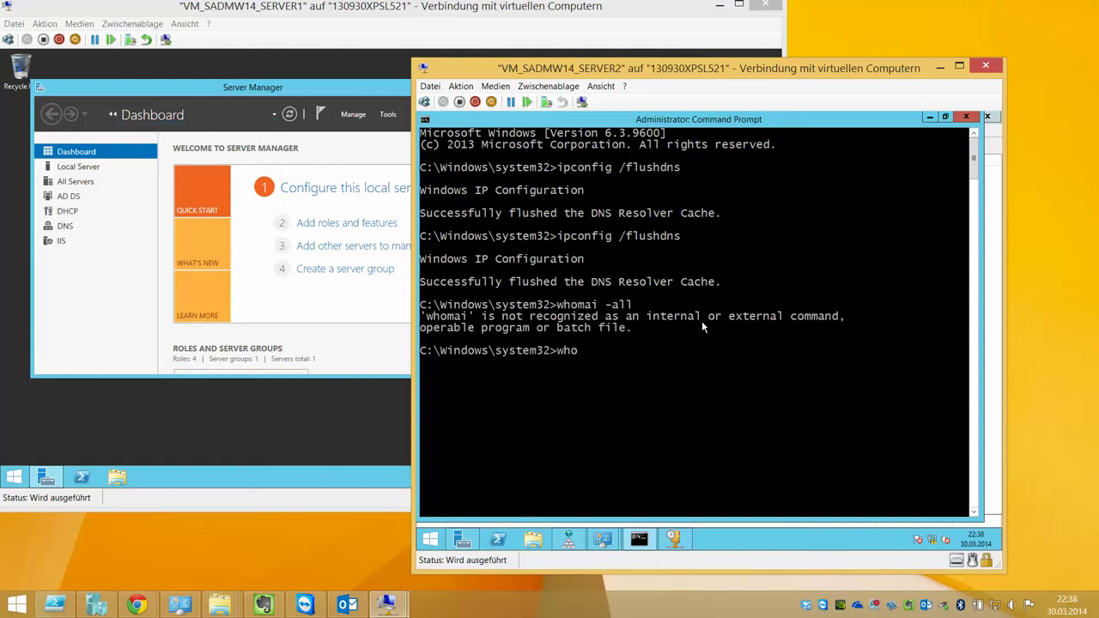
{"action": "type", "text": "ami -all"}
{"action": "key", "text": "Return"}
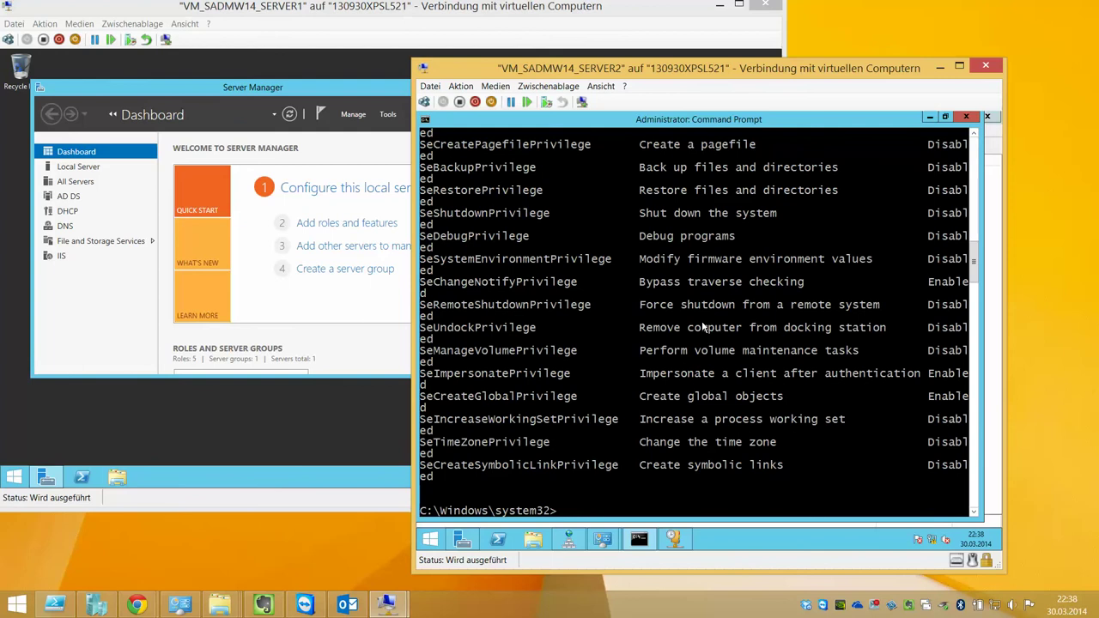
{"action": "scroll", "coordinate": [702, 327], "scroll_direction": "up", "scroll_amount": 20}
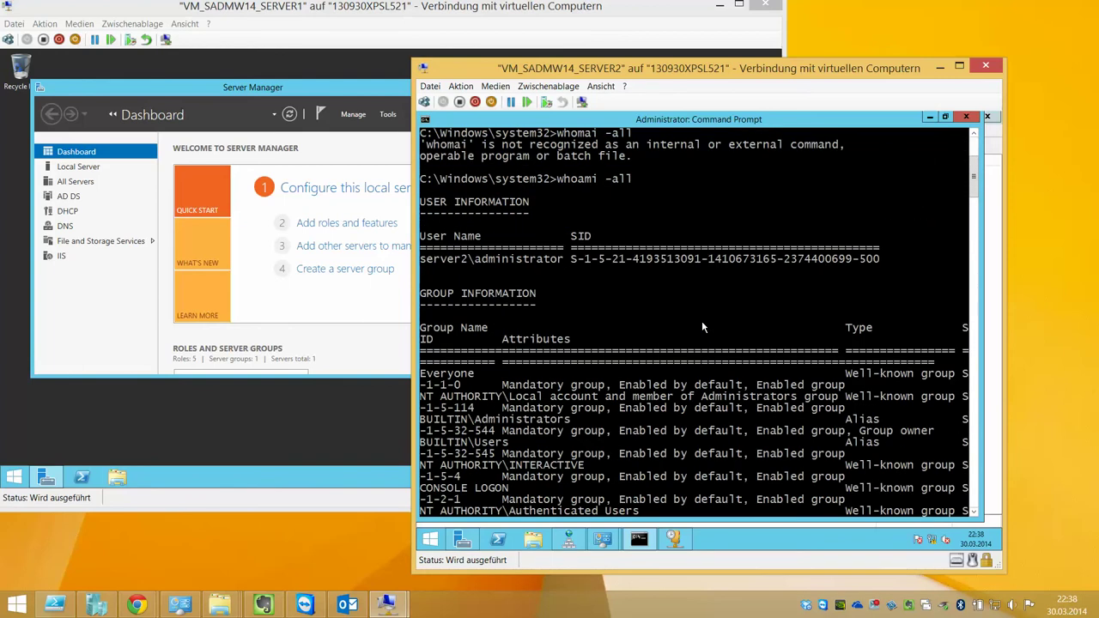
{"action": "left_click_drag", "start_coordinate": [585, 75], "coordinate": [910, 75]}
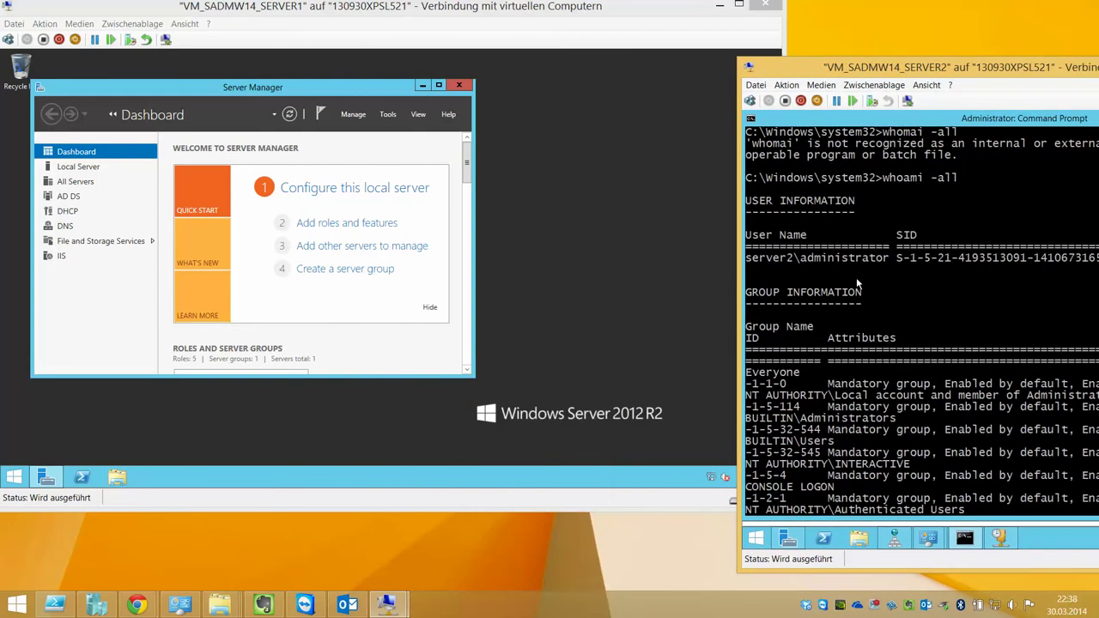
{"action": "right_click", "coordinate": [756, 538]}
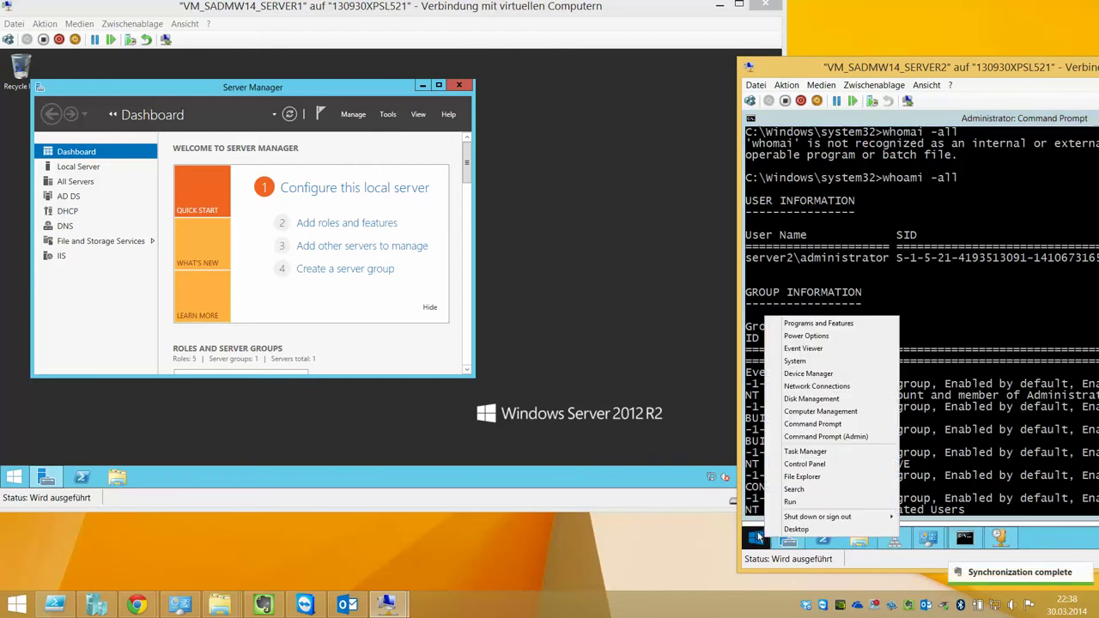
{"action": "left_click", "coordinate": [812, 424]}
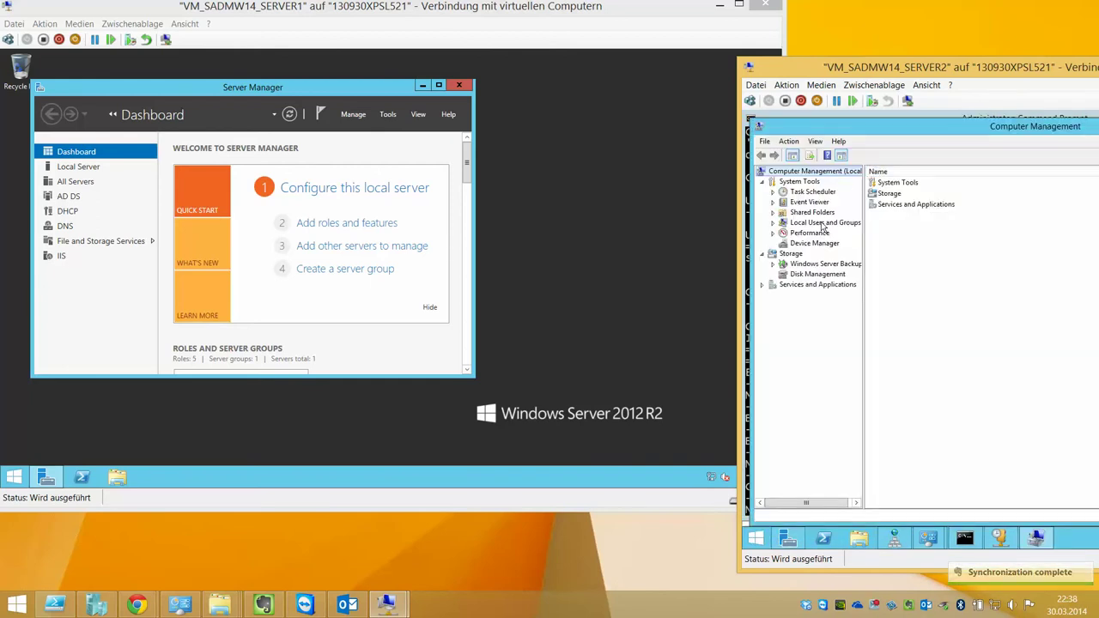
{"action": "double_click", "coordinate": [817, 224]}
{"action": "left_click", "coordinate": [809, 234]}
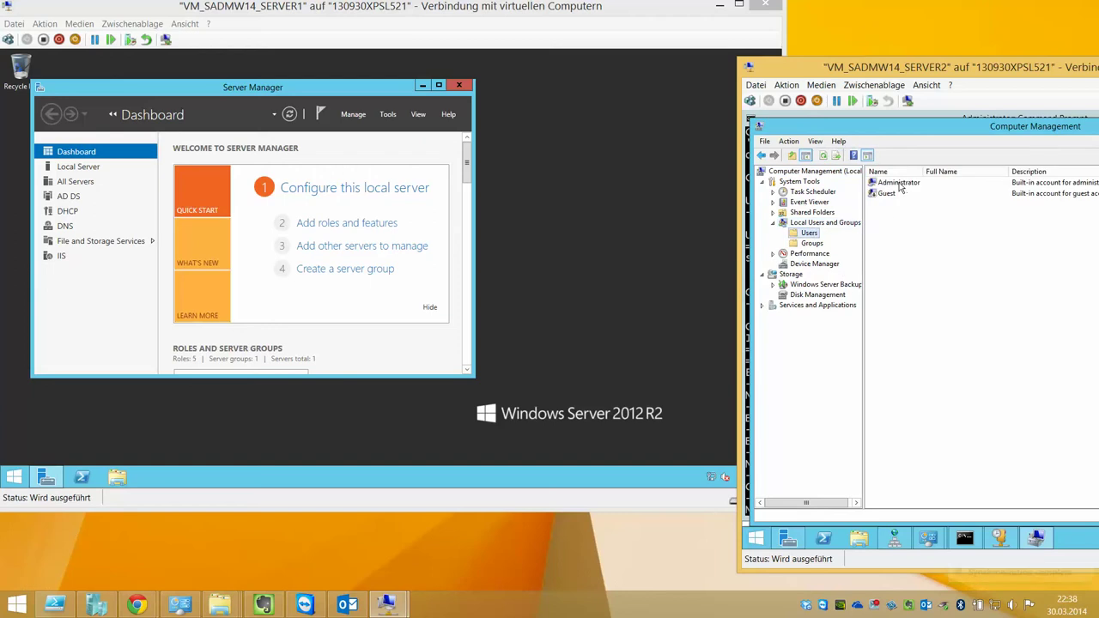
{"action": "left_click", "coordinate": [900, 183]}
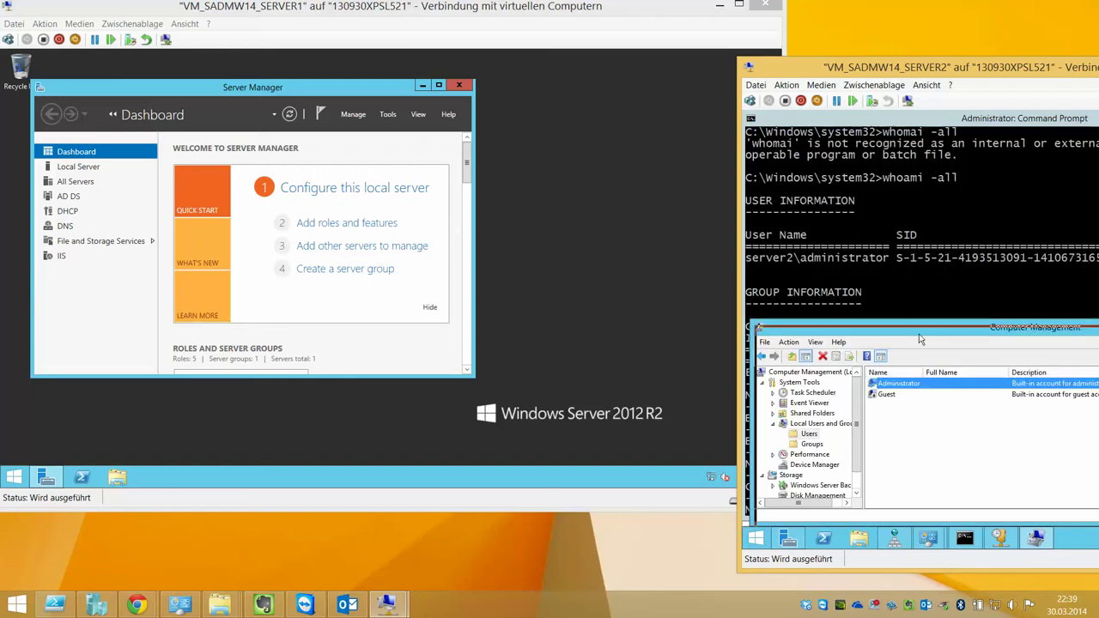
{"action": "left_click_drag", "start_coordinate": [914, 327], "coordinate": [952, 327]}
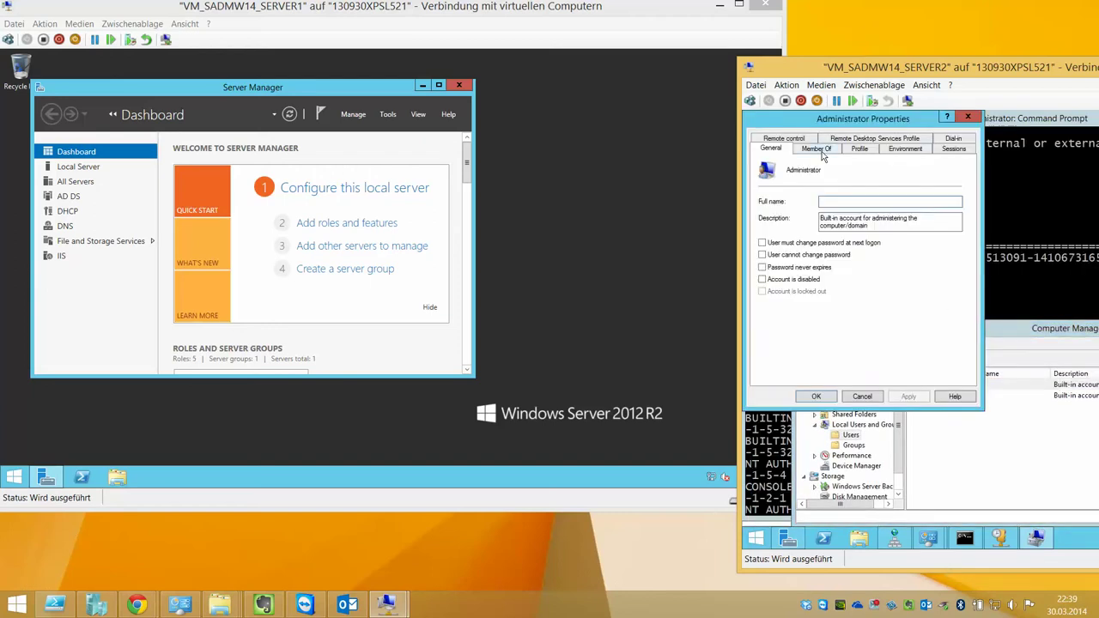
{"action": "left_click", "coordinate": [822, 150]}
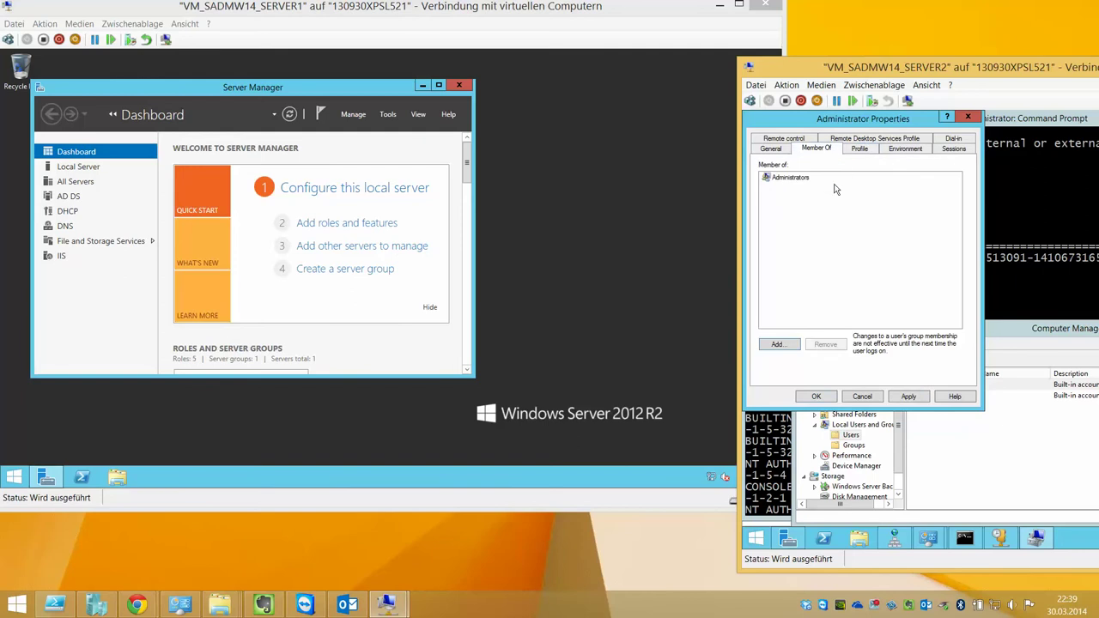
{"action": "left_click", "coordinate": [788, 178]}
{"action": "left_click", "coordinate": [771, 148]}
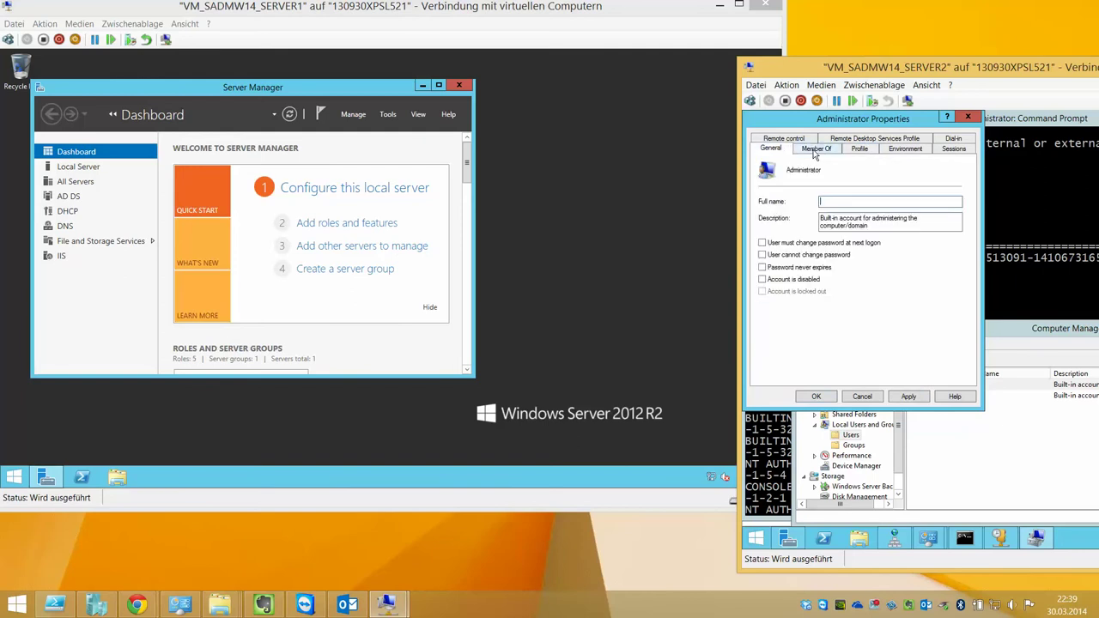
{"action": "left_click", "coordinate": [876, 396]}
{"action": "left_click", "coordinate": [948, 288]}
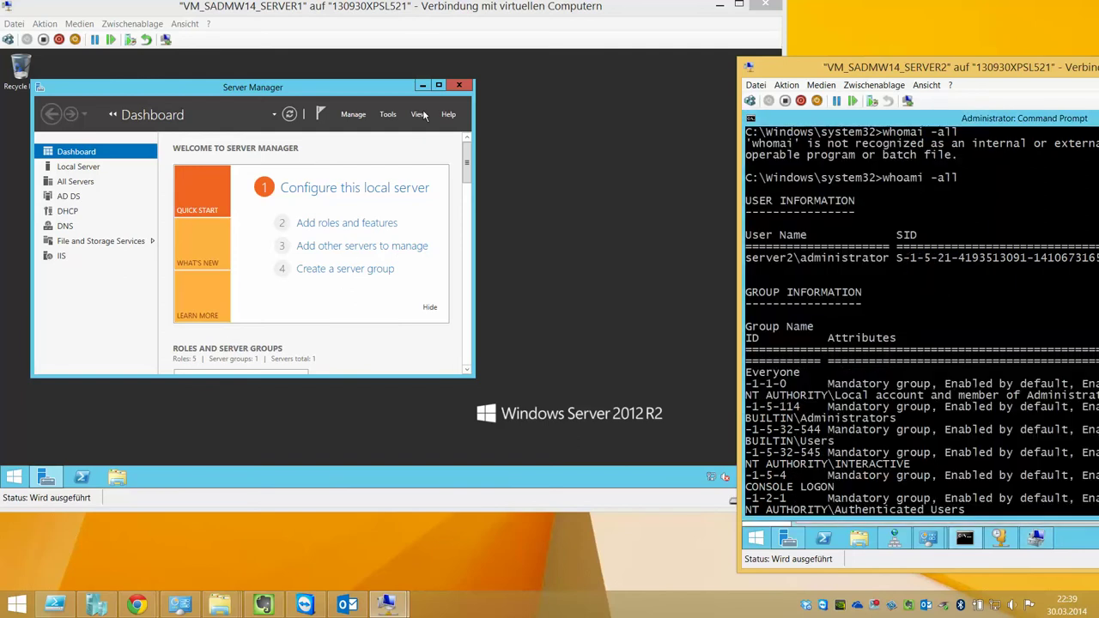
{"action": "left_click", "coordinate": [25, 479]}
Run whoami -all in an elevated Command Prompt on SERVER1
{"action": "right_click", "coordinate": [24, 463]}
{"action": "right_click", "coordinate": [16, 478]}
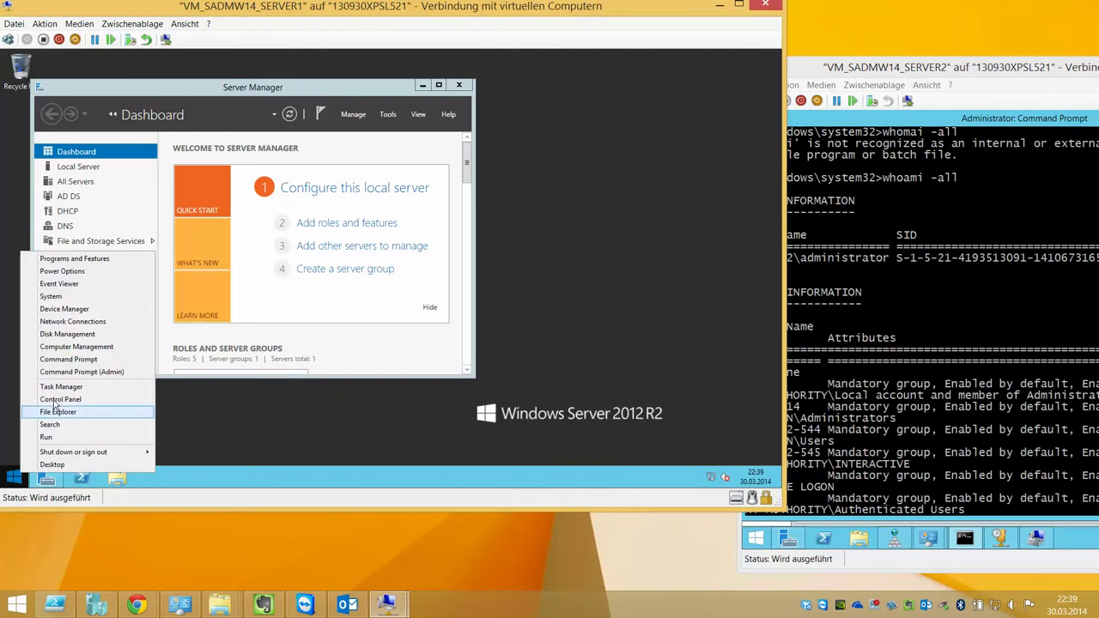
{"action": "left_click", "coordinate": [113, 358]}
{"action": "type", "text": "whomai"}
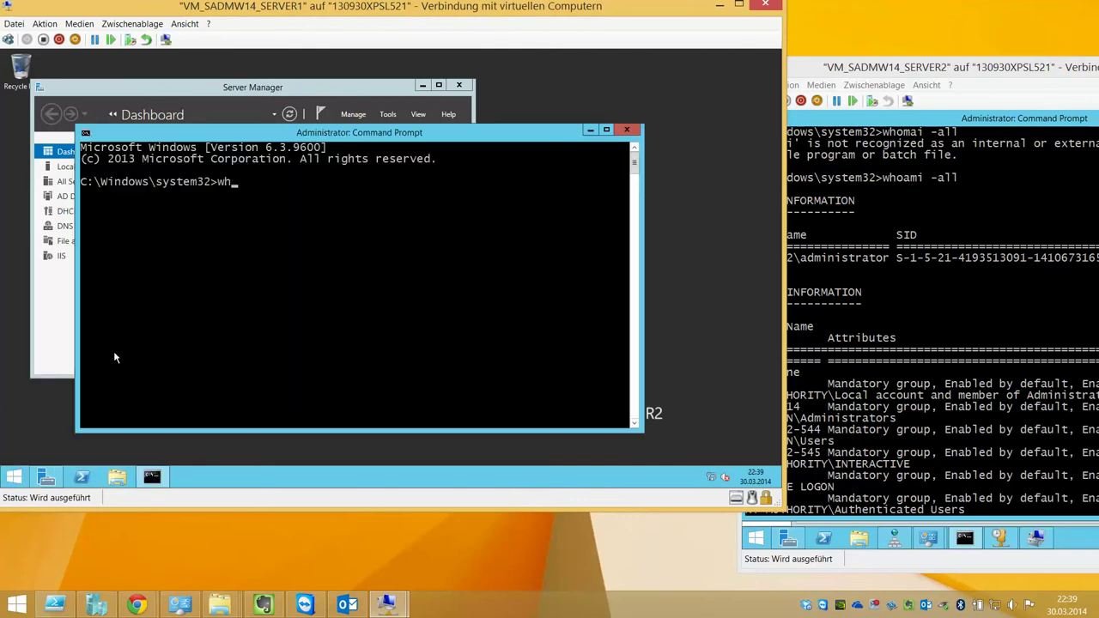
{"action": "key", "text": "BackSpace"}
{"action": "key", "text": "BackSpace"}
{"action": "type", "text": "ami -all"}
{"action": "key", "text": "Return"}
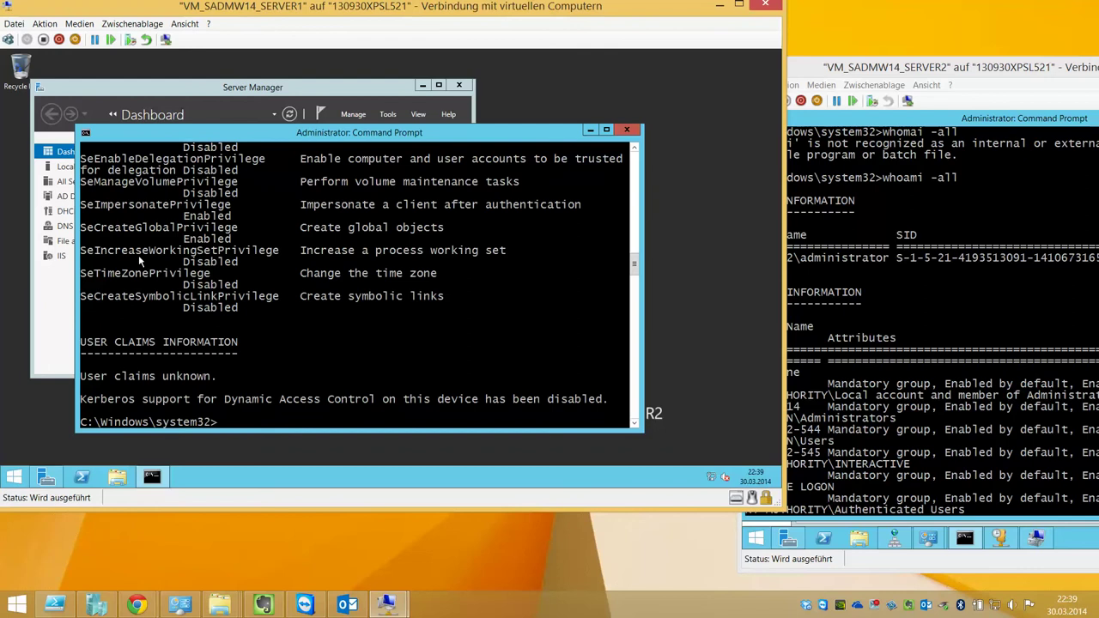
Scroll up and mark the fuerbahs\administrator user name in the output
{"action": "scroll", "coordinate": [139, 255], "scroll_direction": "up", "scroll_amount": 12}
{"action": "scroll", "coordinate": [245, 264], "scroll_direction": "up", "scroll_amount": 15}
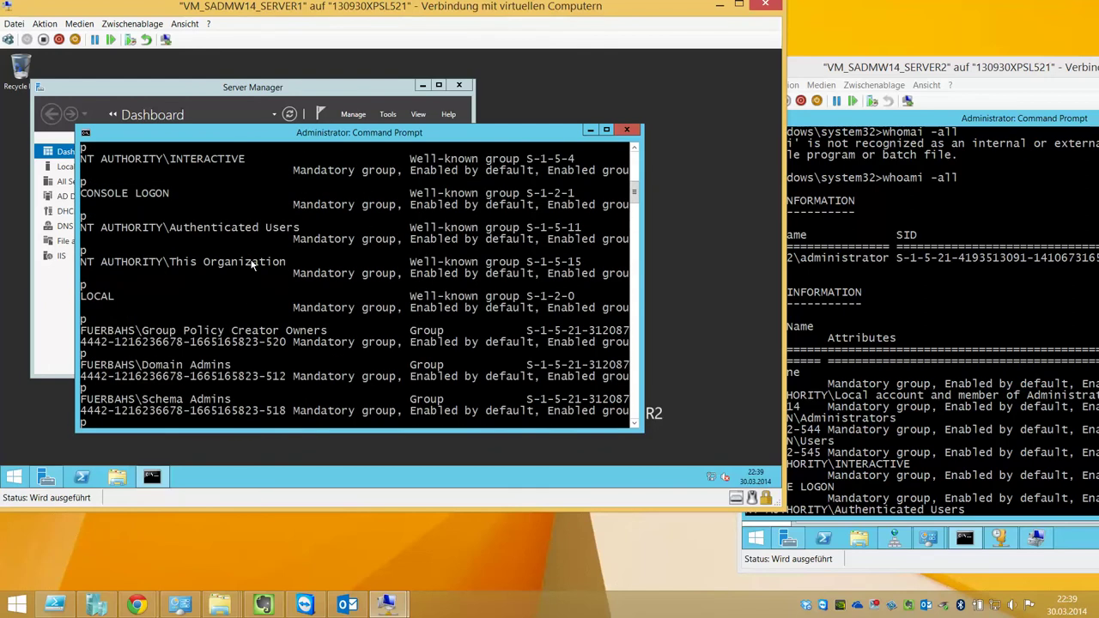
{"action": "scroll", "coordinate": [182, 317], "scroll_direction": "up", "scroll_amount": 3}
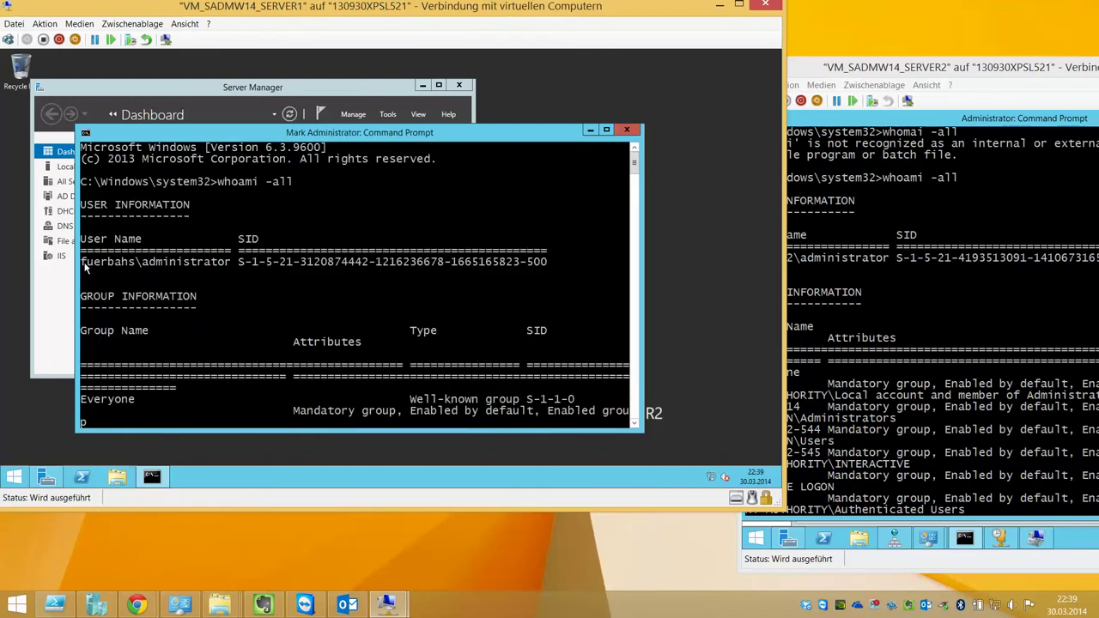
{"action": "left_click_drag", "start_coordinate": [81, 261], "coordinate": [230, 271]}
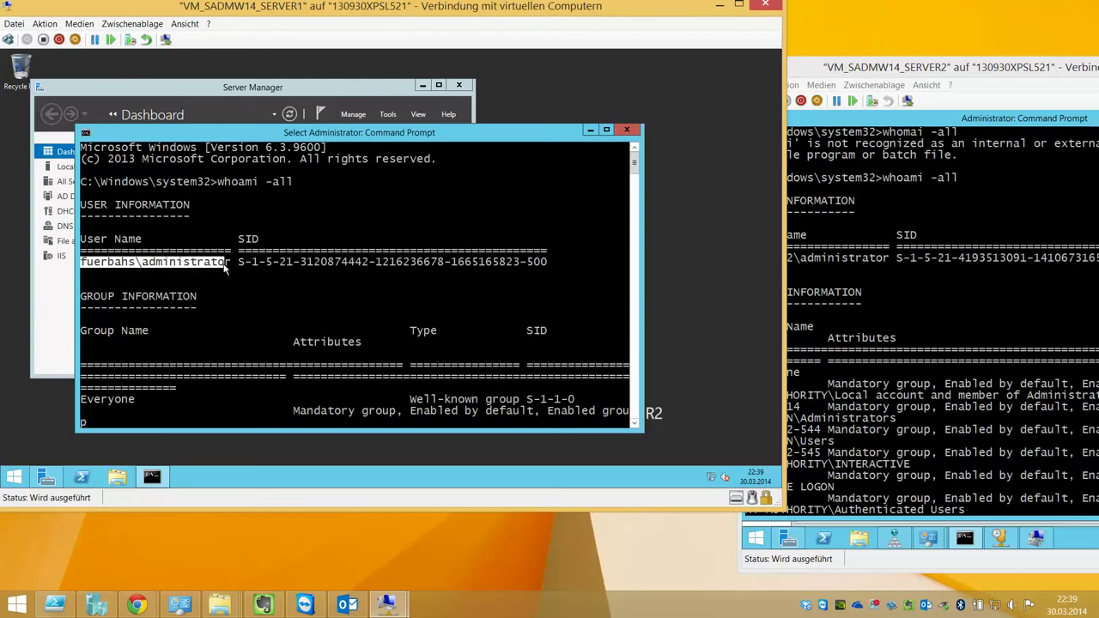
{"action": "left_click", "coordinate": [241, 273]}
{"action": "key", "text": "Escape"}
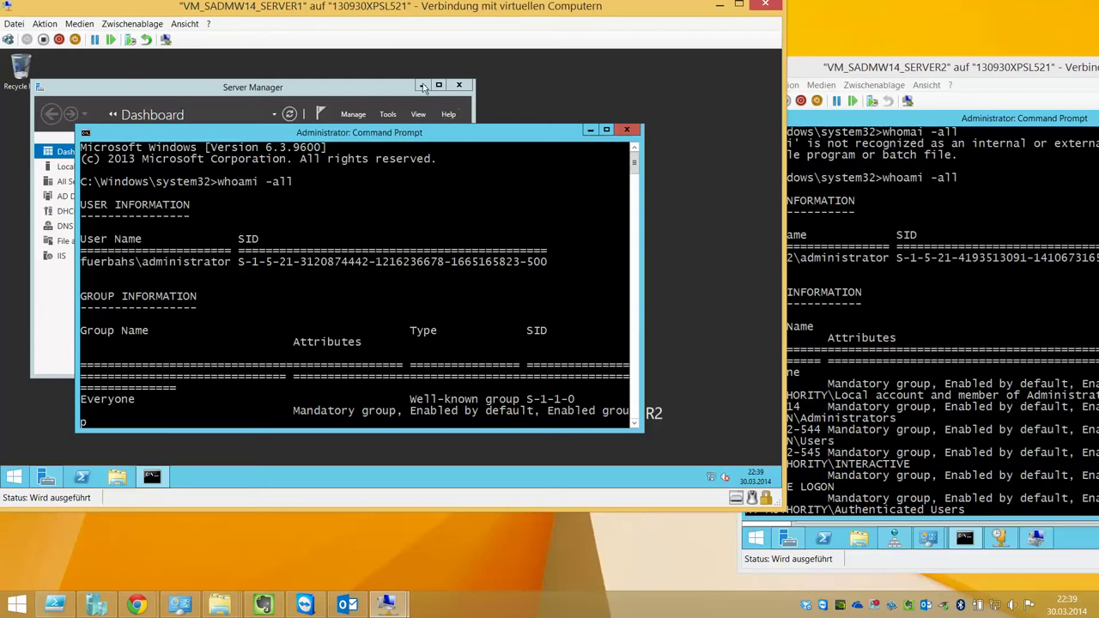
Enlarge the Command Prompt and scroll through the Domain, Schema, Enterprise Admins groups and privileges
{"action": "left_click", "coordinate": [423, 86]}
{"action": "left_click", "coordinate": [606, 132]}
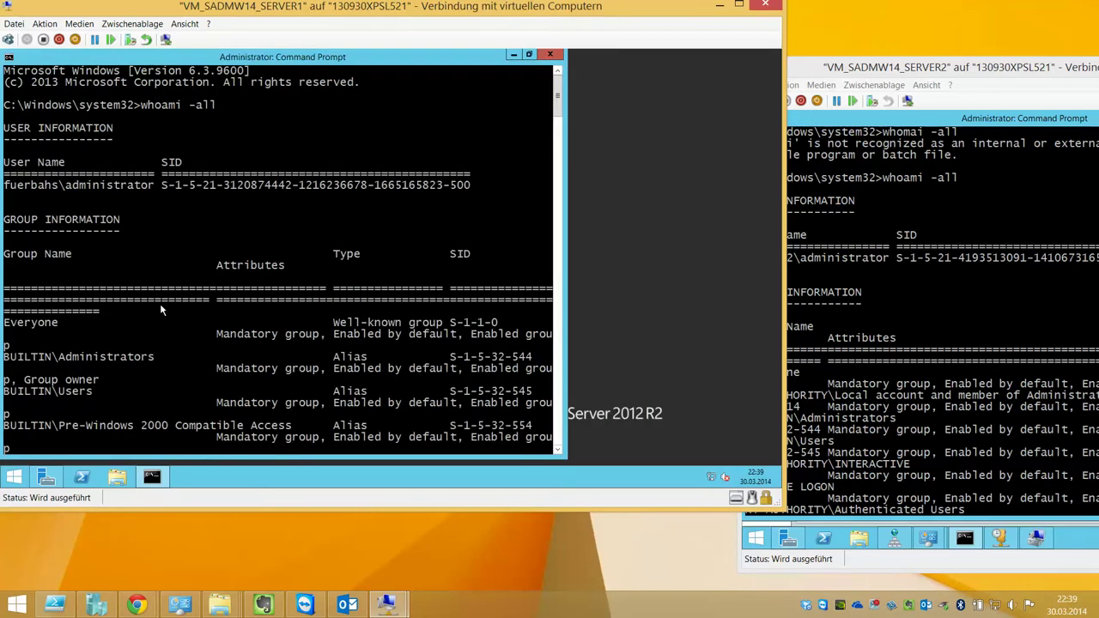
{"action": "scroll", "coordinate": [168, 308], "scroll_direction": "down", "scroll_amount": 4}
{"action": "left_click_drag", "start_coordinate": [901, 67], "coordinate": [723, 12]}
{"action": "scroll", "coordinate": [797, 203], "scroll_direction": "down", "scroll_amount": 1}
{"action": "scroll", "coordinate": [797, 204], "scroll_direction": "down", "scroll_amount": 3}
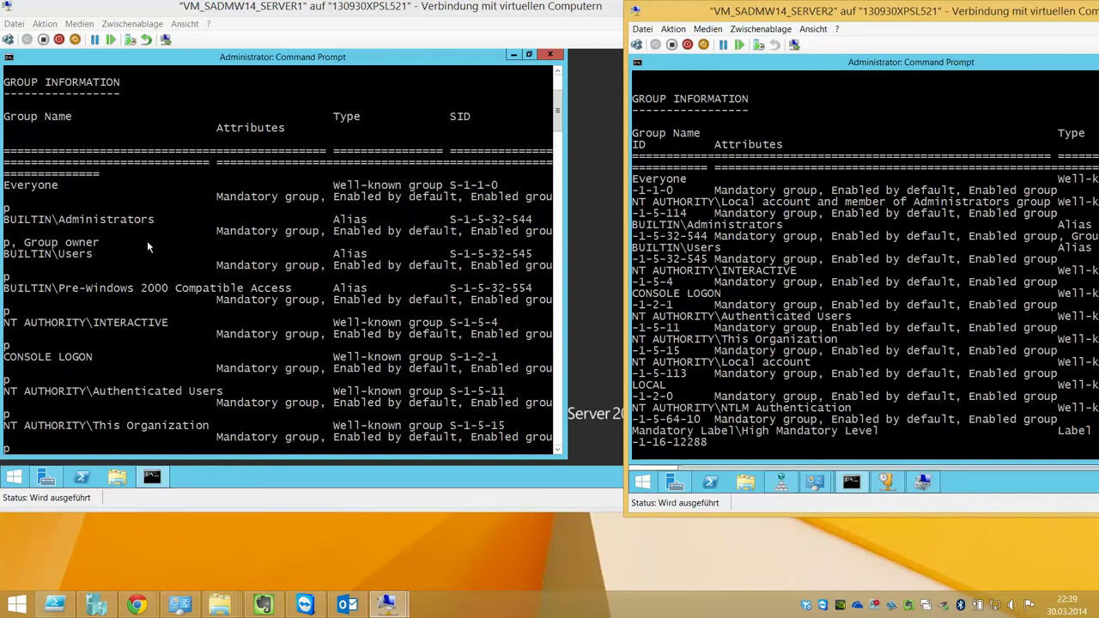
{"action": "left_click", "coordinate": [5, 228]}
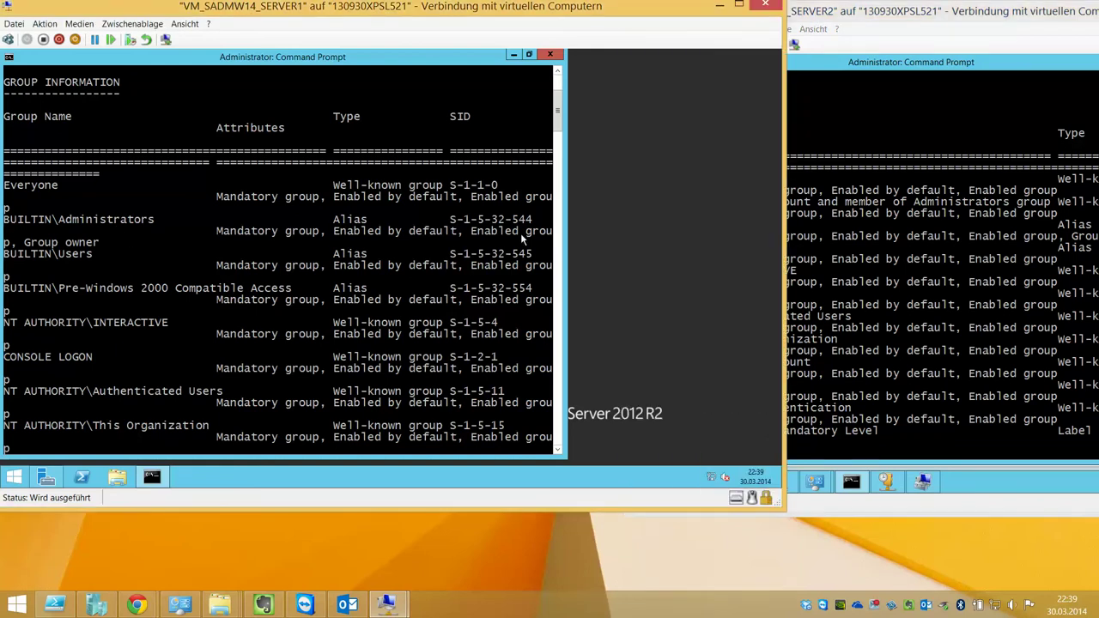
{"action": "scroll", "coordinate": [520, 233], "scroll_direction": "down", "scroll_amount": 2}
{"action": "scroll", "coordinate": [515, 233], "scroll_direction": "down", "scroll_amount": 5}
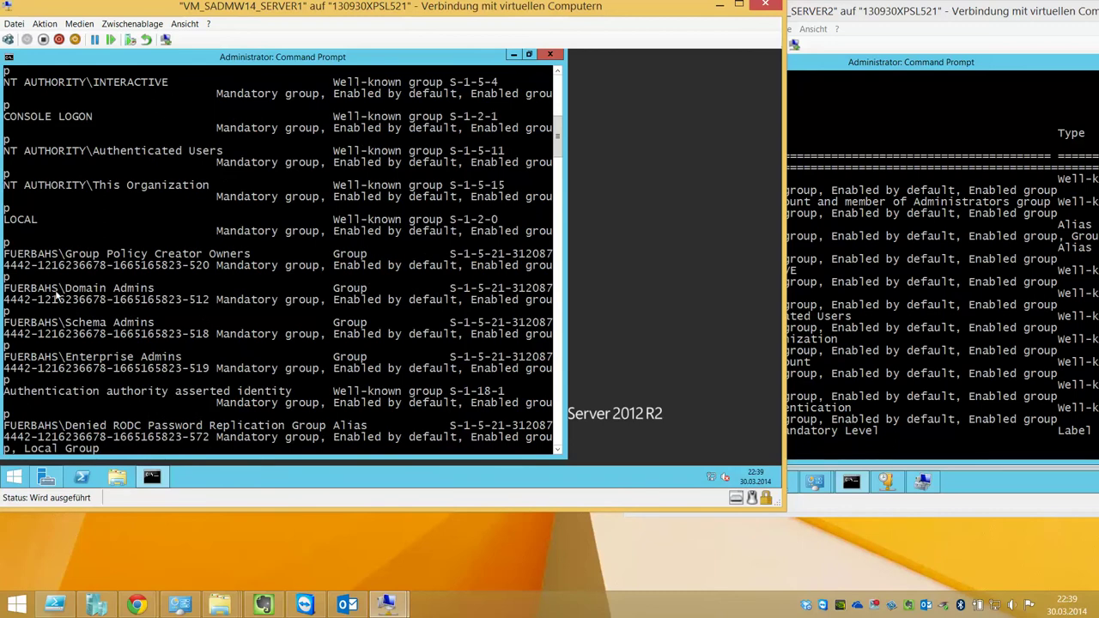
{"action": "scroll", "coordinate": [121, 360], "scroll_direction": "down", "scroll_amount": 1}
{"action": "scroll", "coordinate": [121, 359], "scroll_direction": "down", "scroll_amount": 7}
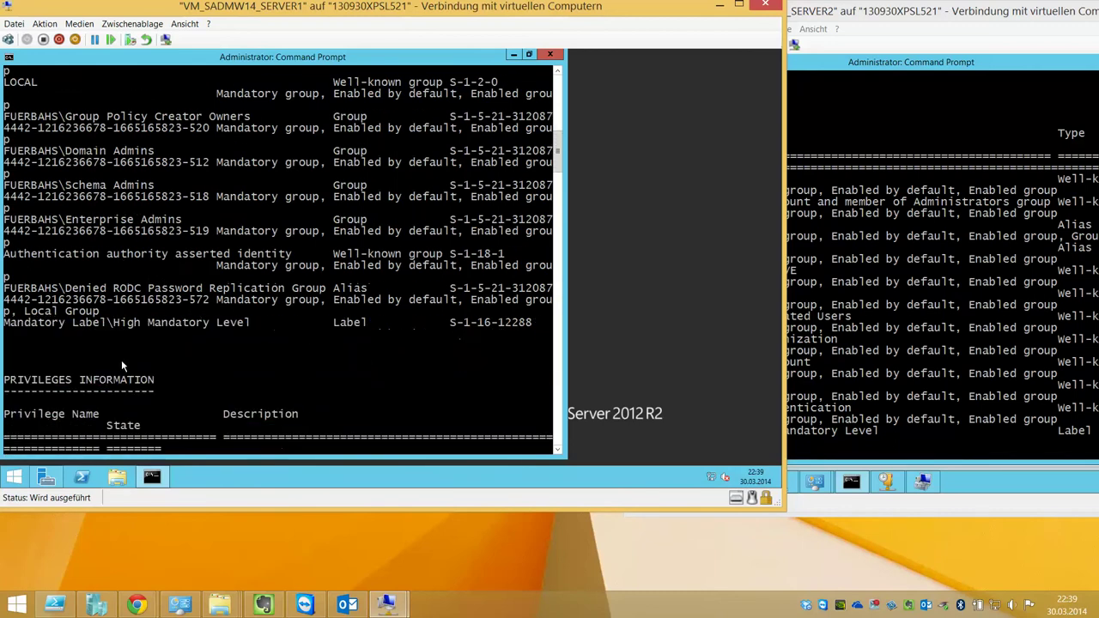
{"action": "scroll", "coordinate": [206, 369], "scroll_direction": "down", "scroll_amount": 2}
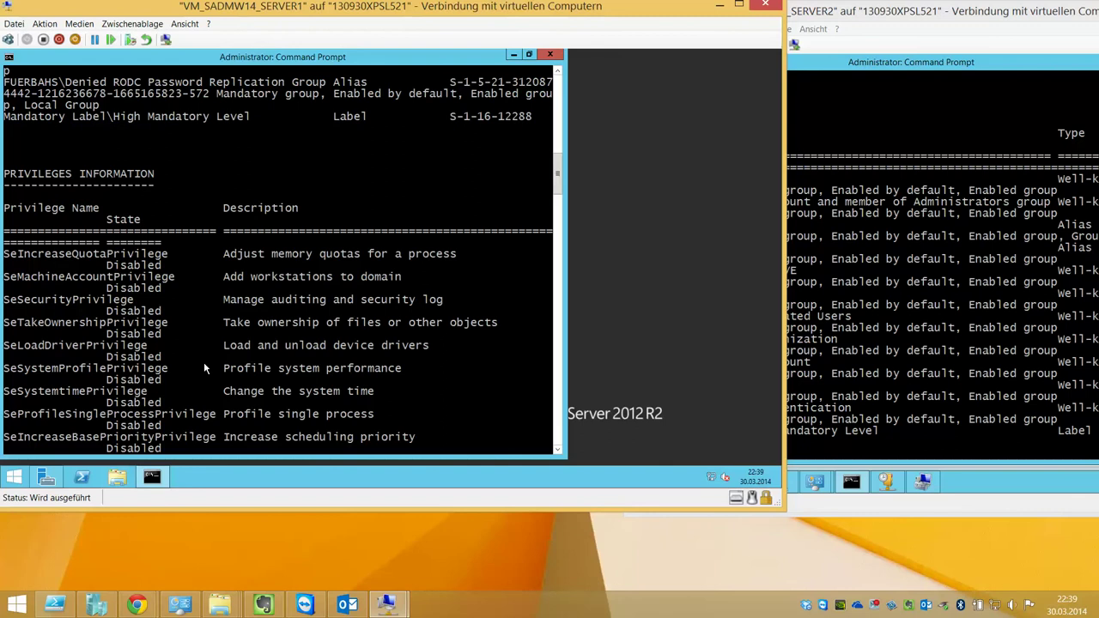
Launch Active Directory Users and Computers from the Start screen's Apps list
{"action": "left_click", "coordinate": [8, 475]}
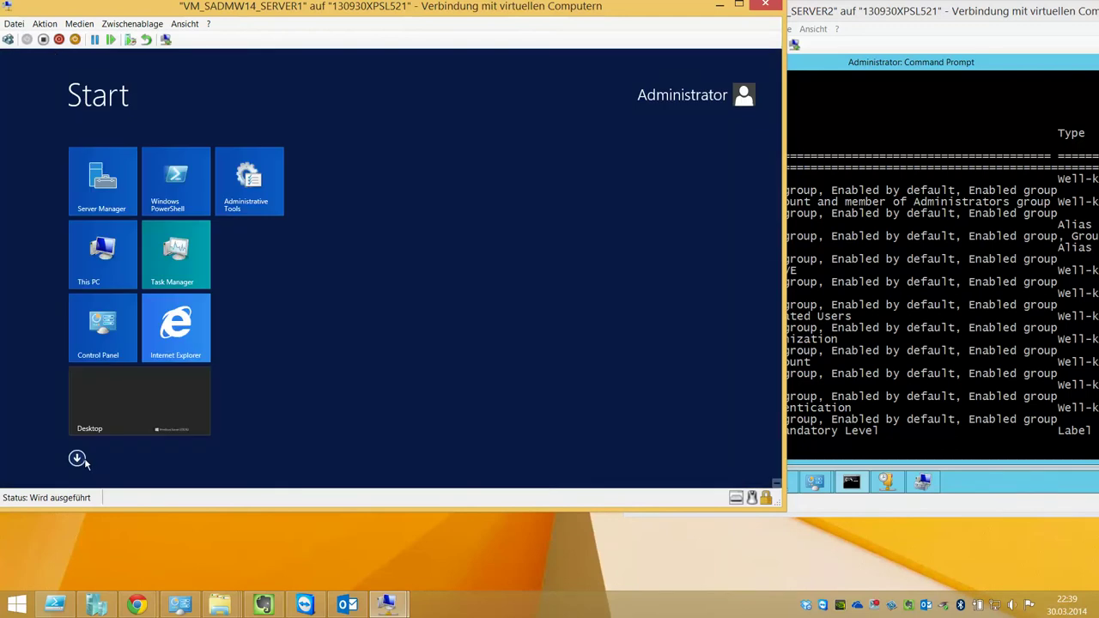
{"action": "left_click", "coordinate": [78, 458]}
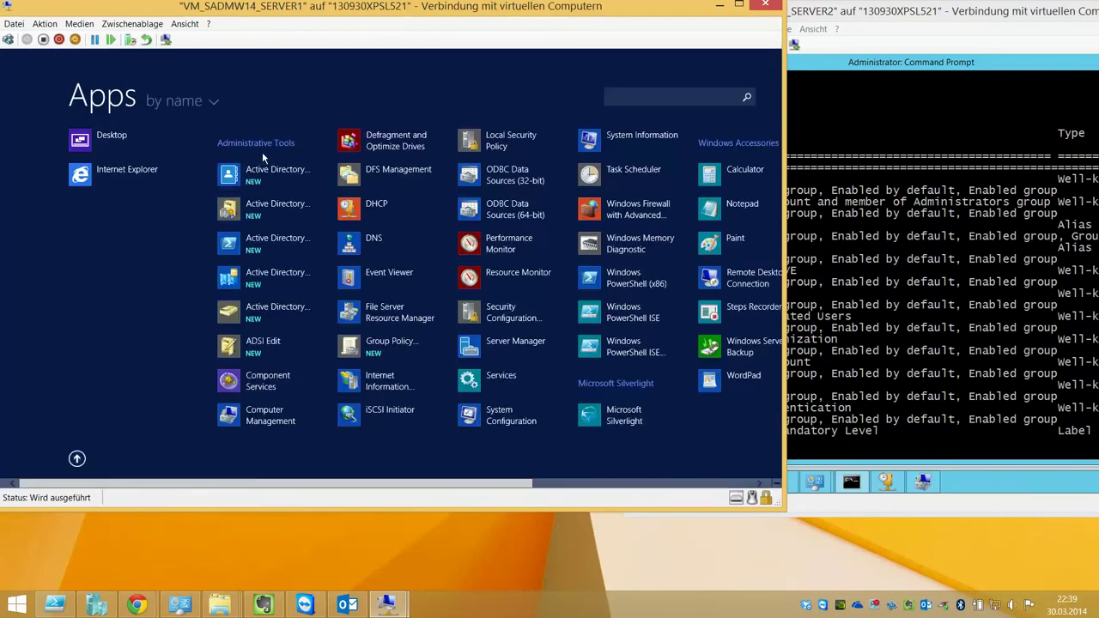
{"action": "scroll", "coordinate": [261, 392], "scroll_direction": "down", "scroll_amount": 2}
{"action": "scroll", "coordinate": [261, 393], "scroll_direction": "up", "scroll_amount": 2}
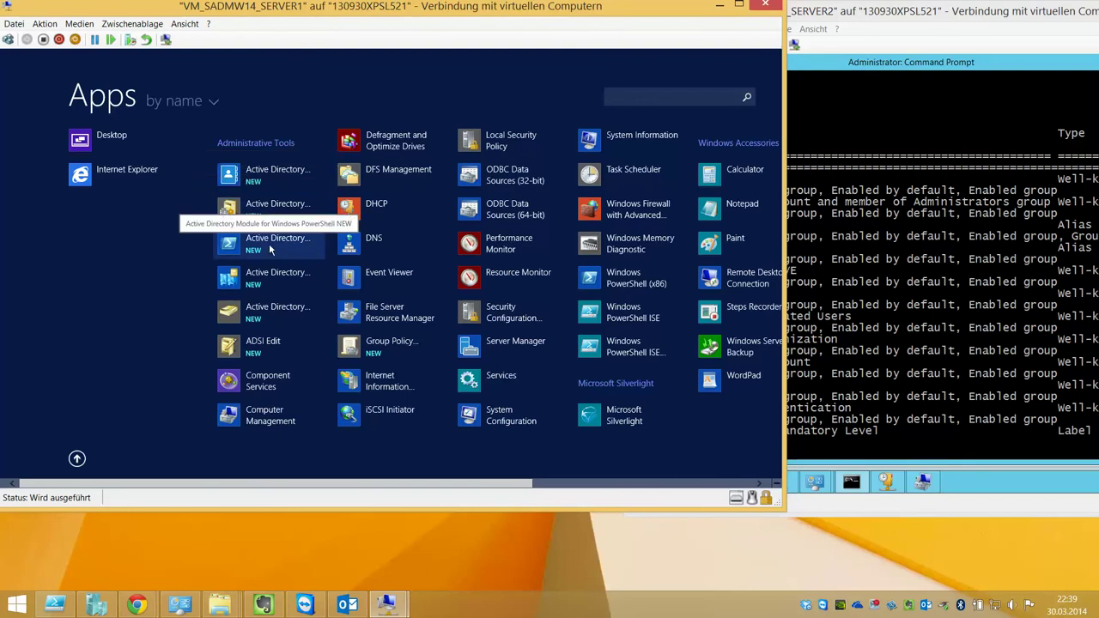
{"action": "left_click", "coordinate": [279, 320]}
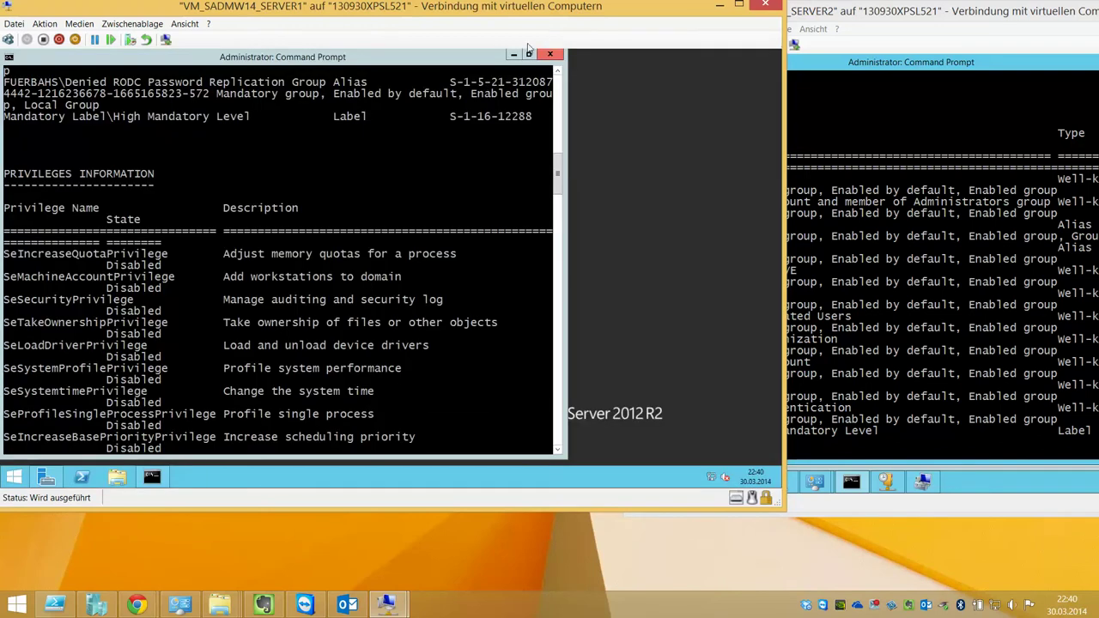
Maximize the console, widen the tree pane, and expand the fuerbahs.at domain
{"action": "left_click", "coordinate": [454, 103]}
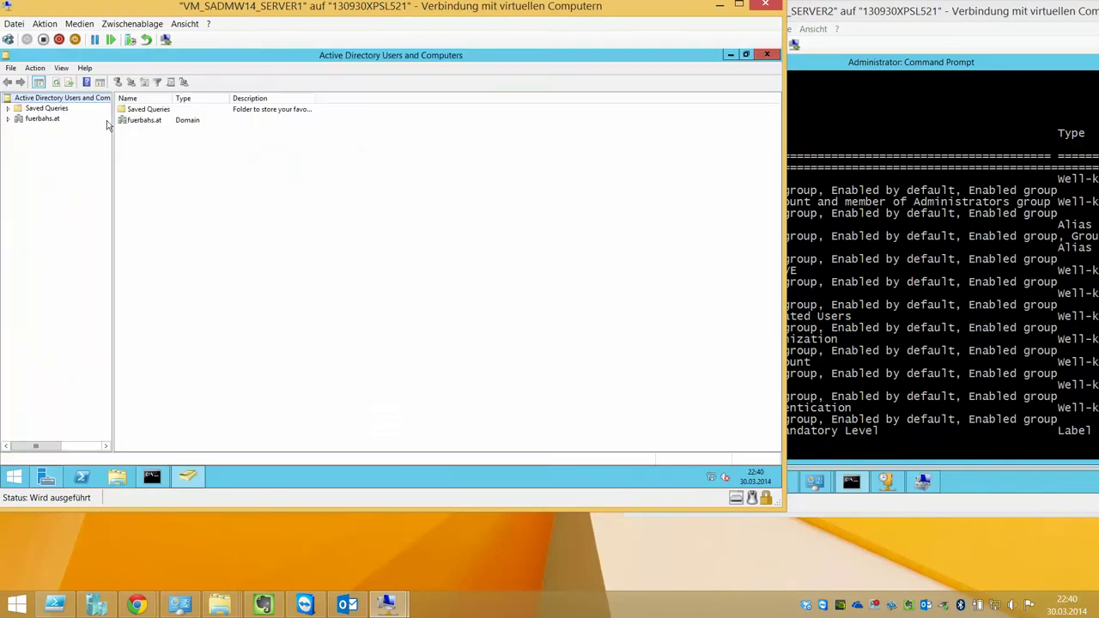
{"action": "left_click_drag", "start_coordinate": [113, 122], "coordinate": [172, 122]}
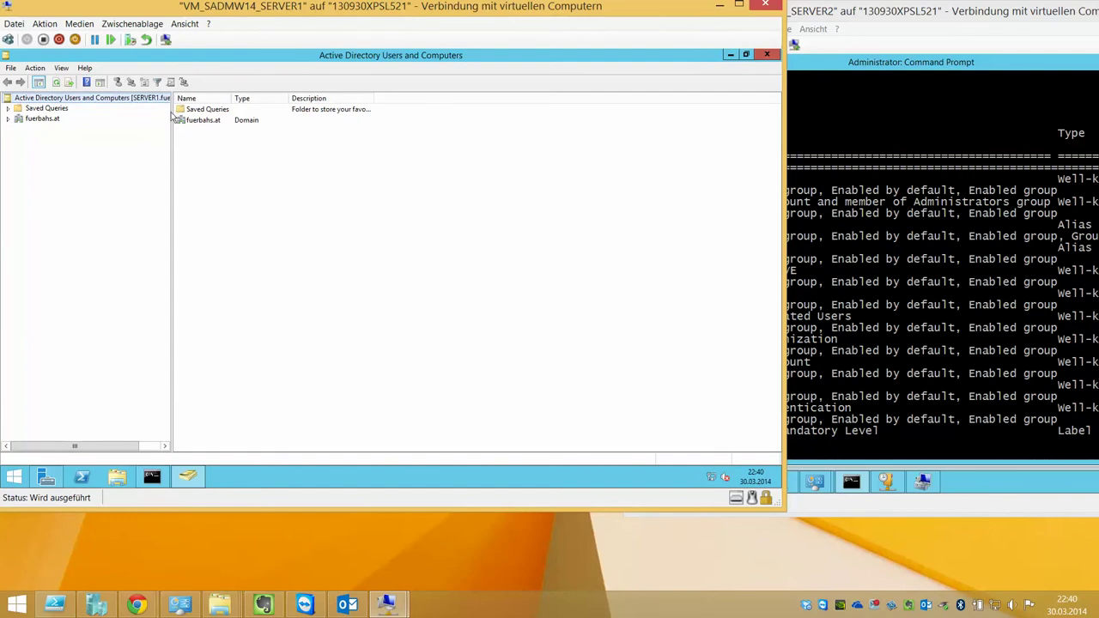
{"action": "left_click_drag", "start_coordinate": [171, 109], "coordinate": [268, 113]}
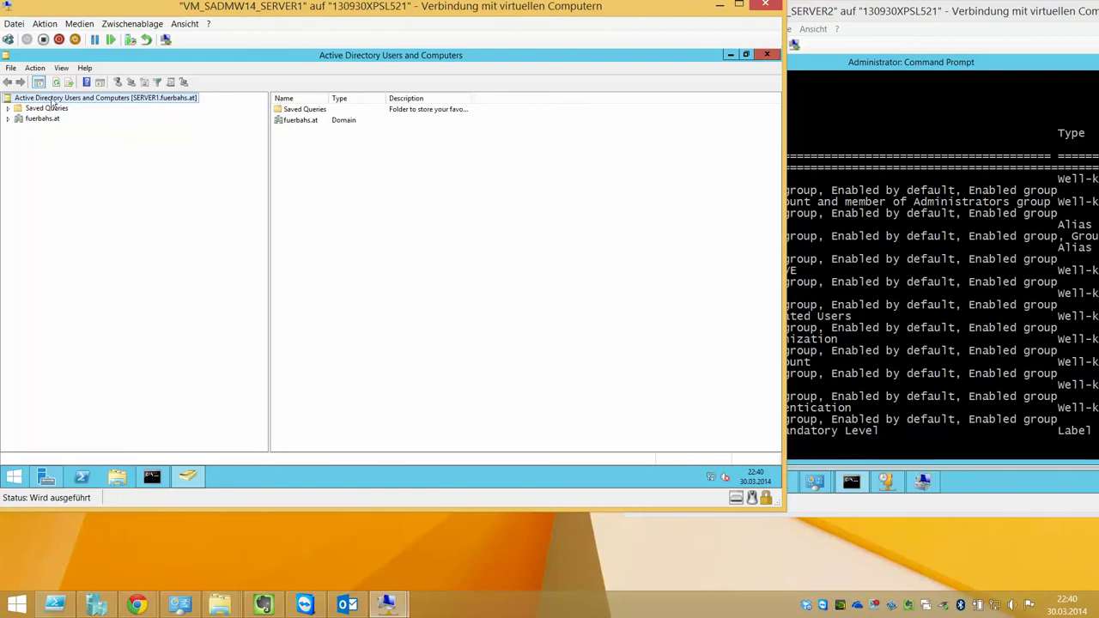
{"action": "left_click", "coordinate": [8, 119]}
{"action": "left_click", "coordinate": [43, 119]}
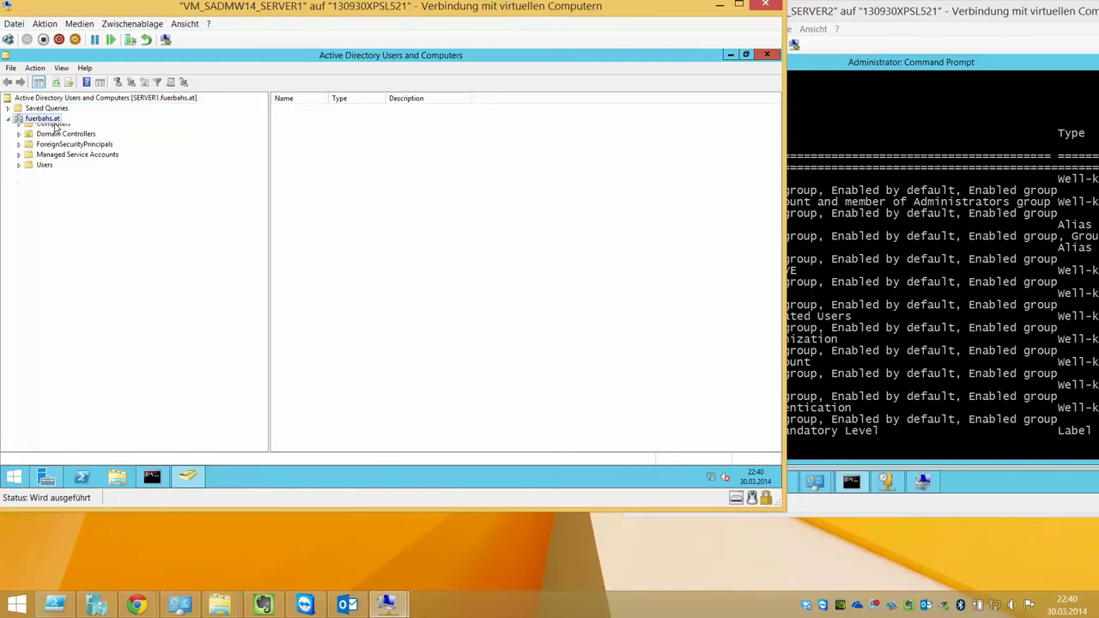
Review fuerbahs.at properties on the Managed By and General tabs, pre-Windows 2000 name FUERBAHS, then close
{"action": "right_click", "coordinate": [57, 126]}
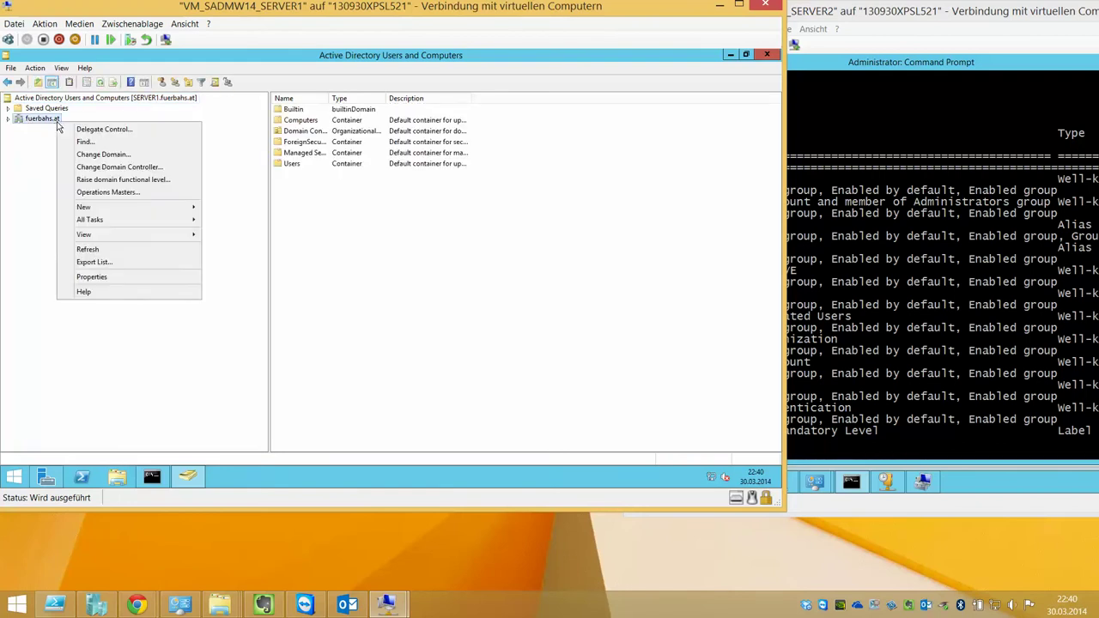
{"action": "left_click", "coordinate": [112, 277]}
{"action": "left_click", "coordinate": [329, 154]}
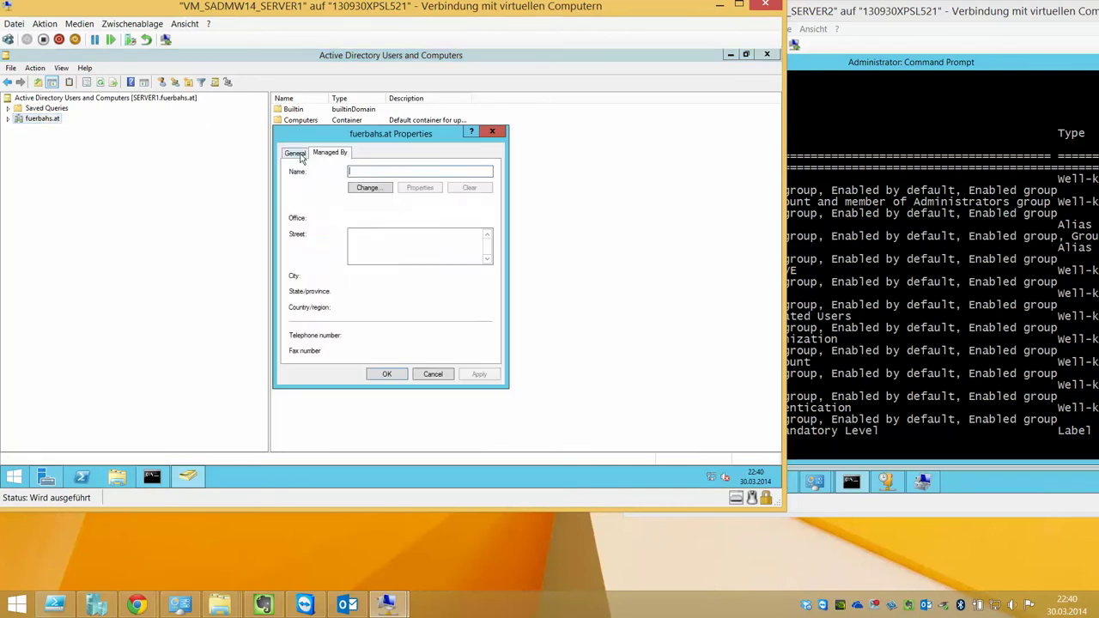
{"action": "left_click", "coordinate": [295, 154]}
{"action": "double_click", "coordinate": [356, 217]}
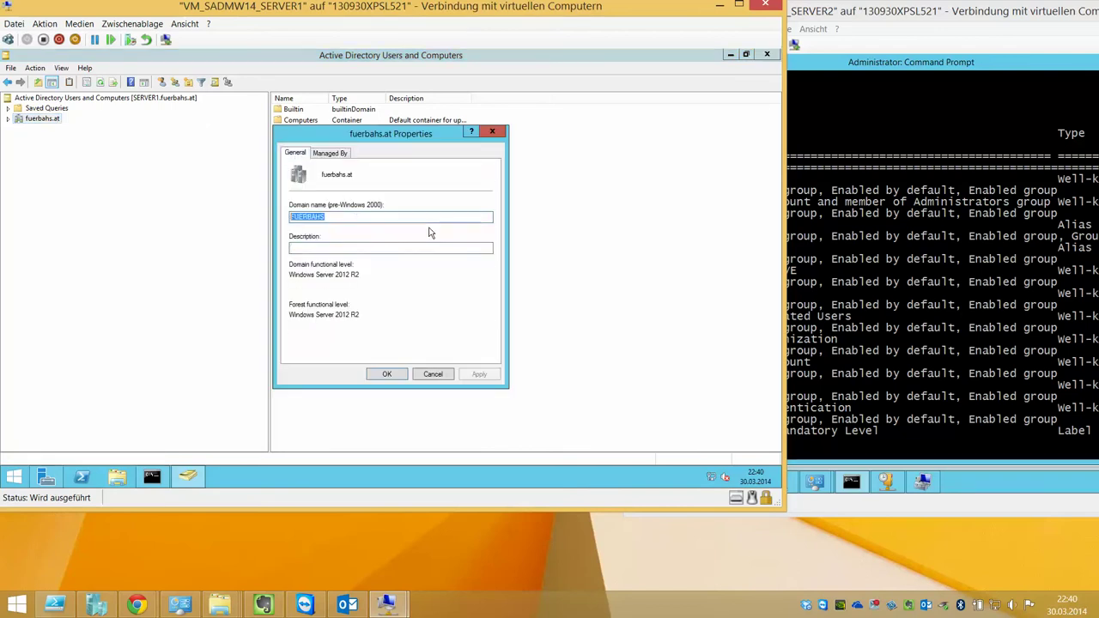
{"action": "left_click", "coordinate": [432, 221]}
{"action": "left_click", "coordinate": [432, 375]}
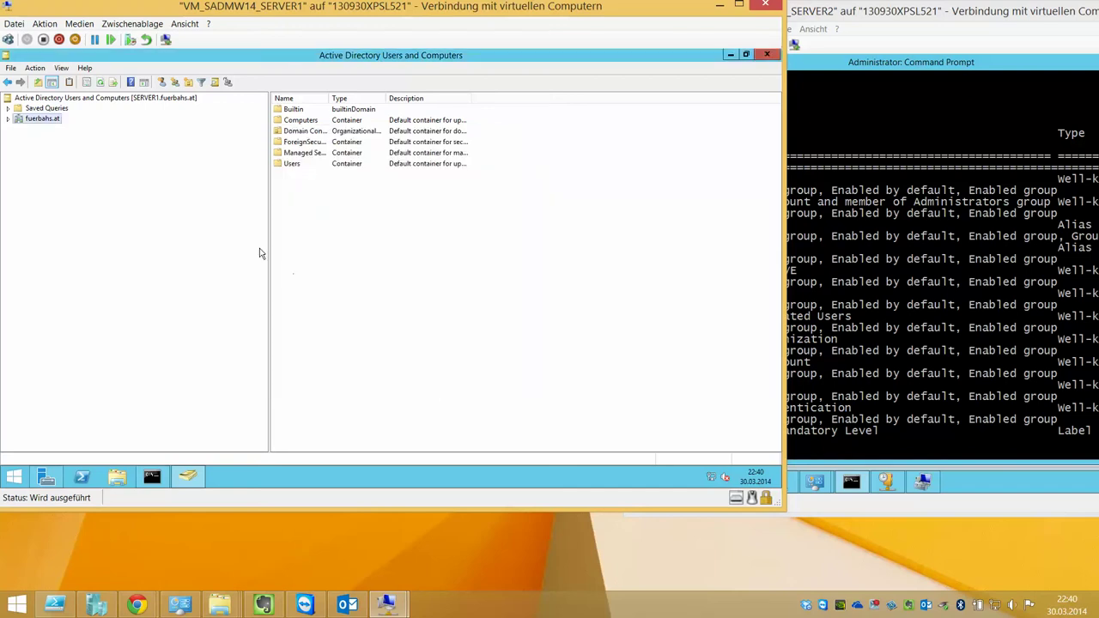
Open the domain's Users container, widen the Name column, and open the Administrator account's properties
{"action": "left_click", "coordinate": [11, 119]}
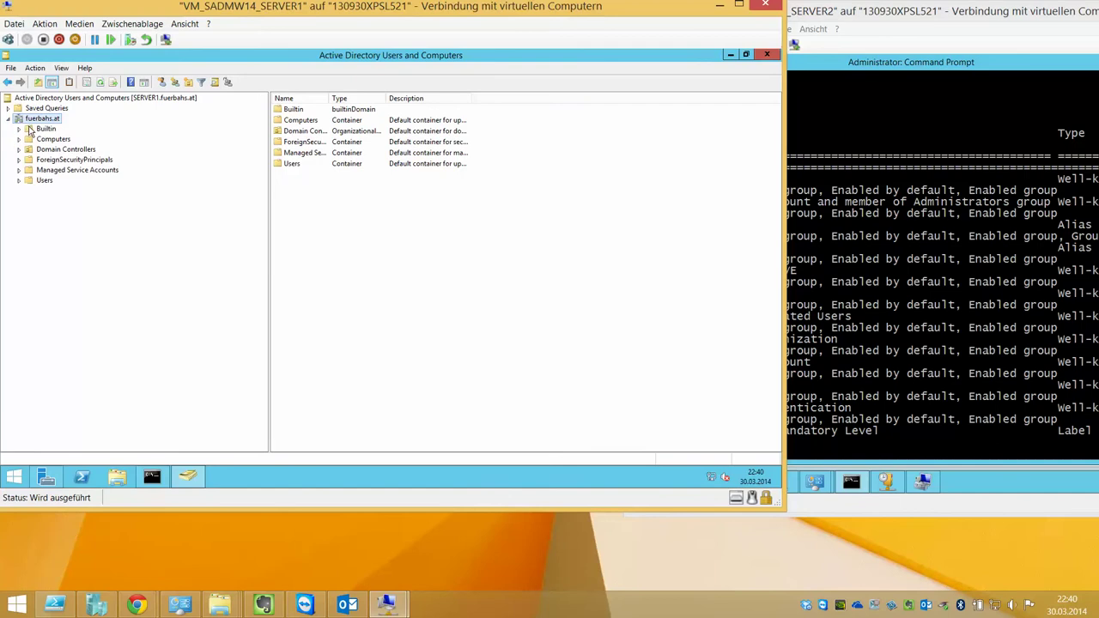
{"action": "left_click", "coordinate": [44, 181]}
{"action": "double_click", "coordinate": [329, 97]}
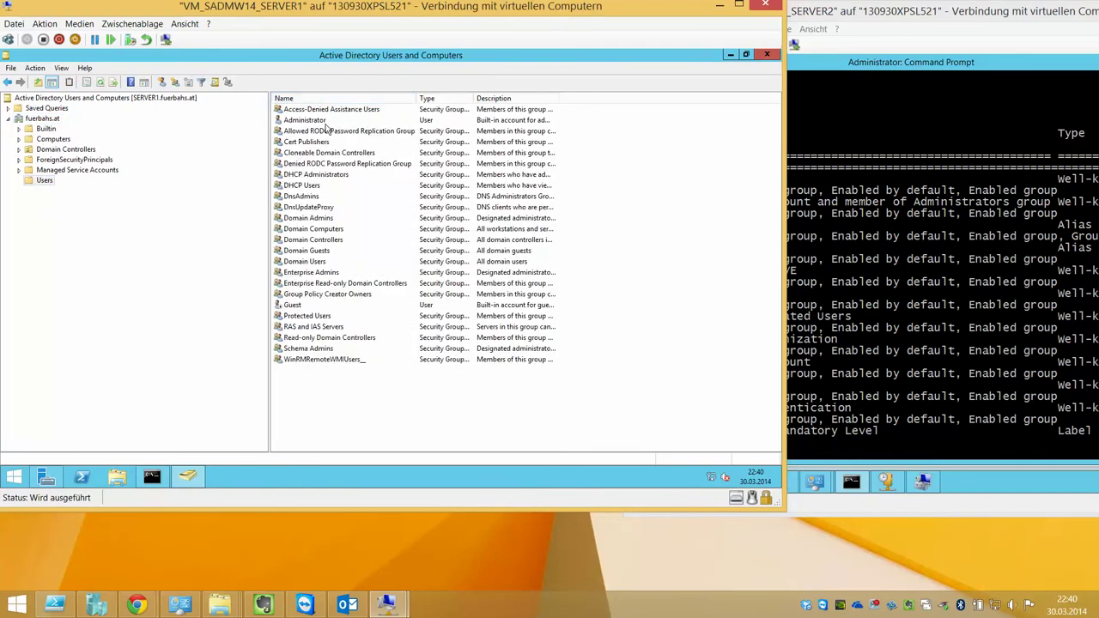
{"action": "double_click", "coordinate": [325, 120]}
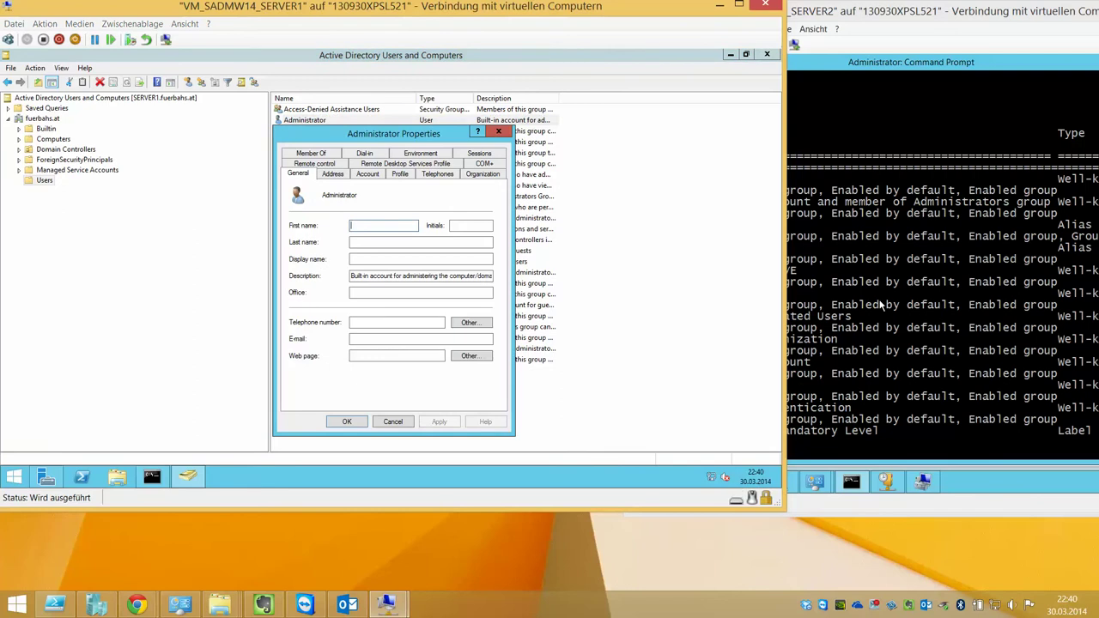
On SERVER2, open the local Administrator account's properties in Computer Management
{"action": "left_click", "coordinate": [855, 487]}
{"action": "left_click", "coordinate": [923, 482]}
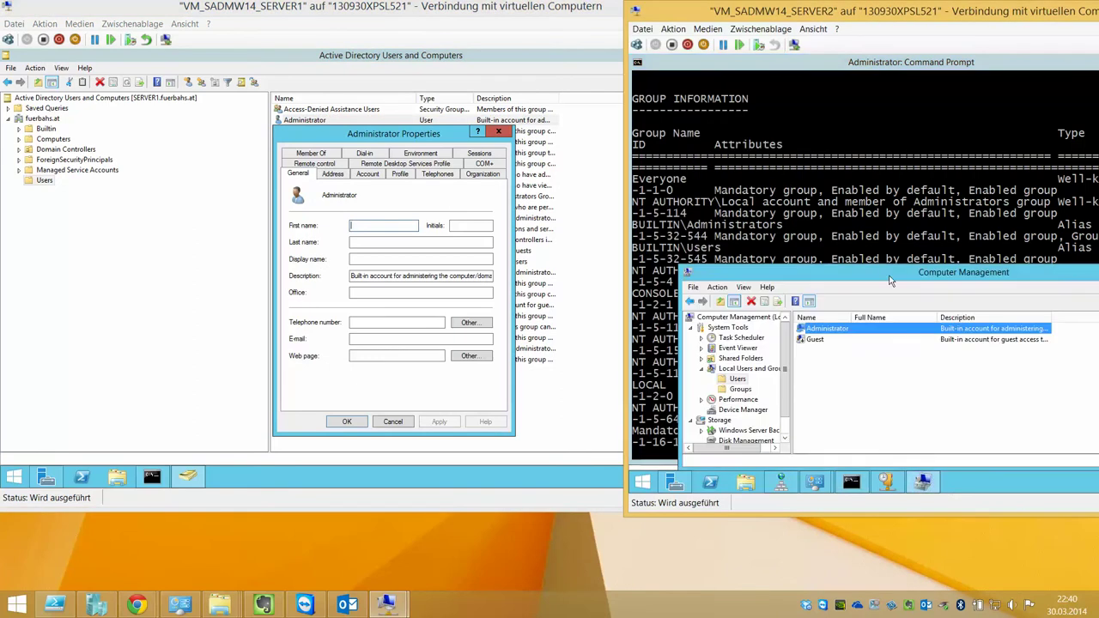
{"action": "double_click", "coordinate": [850, 331]}
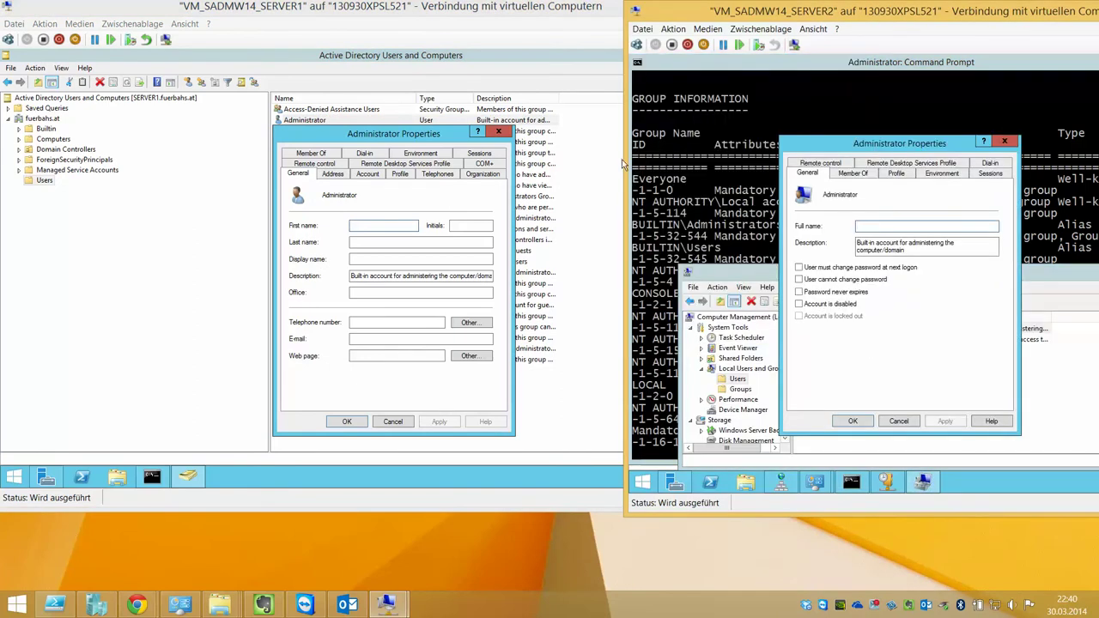
On SERVER1, check the logon name suffixes and set the Administrator password to never expire
{"action": "left_click", "coordinate": [333, 174]}
{"action": "left_click", "coordinate": [367, 174]}
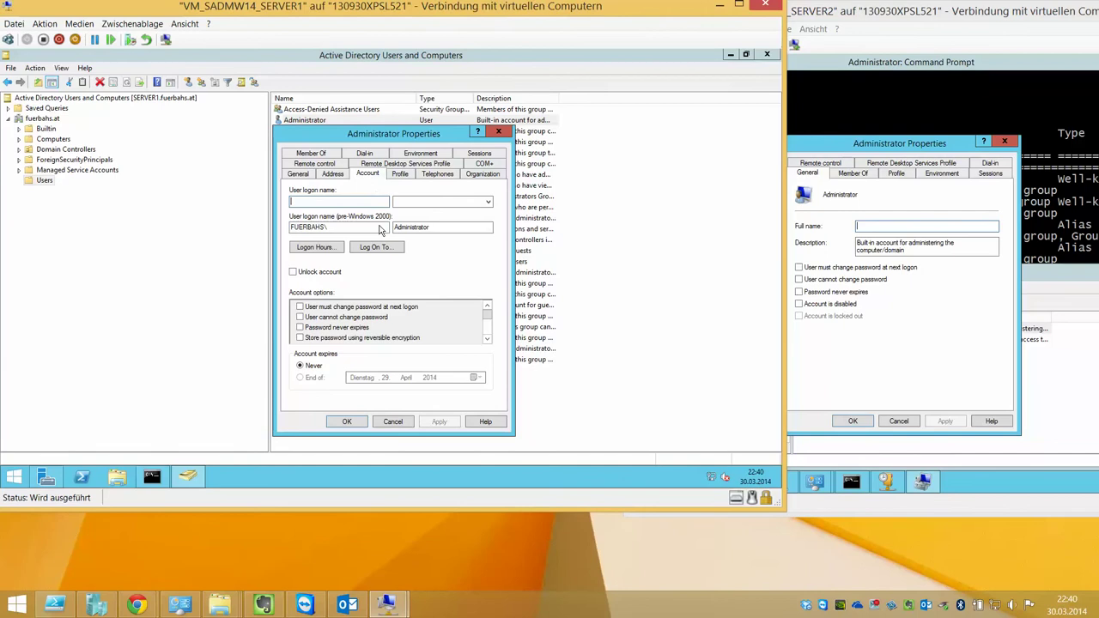
{"action": "left_click", "coordinate": [486, 202]}
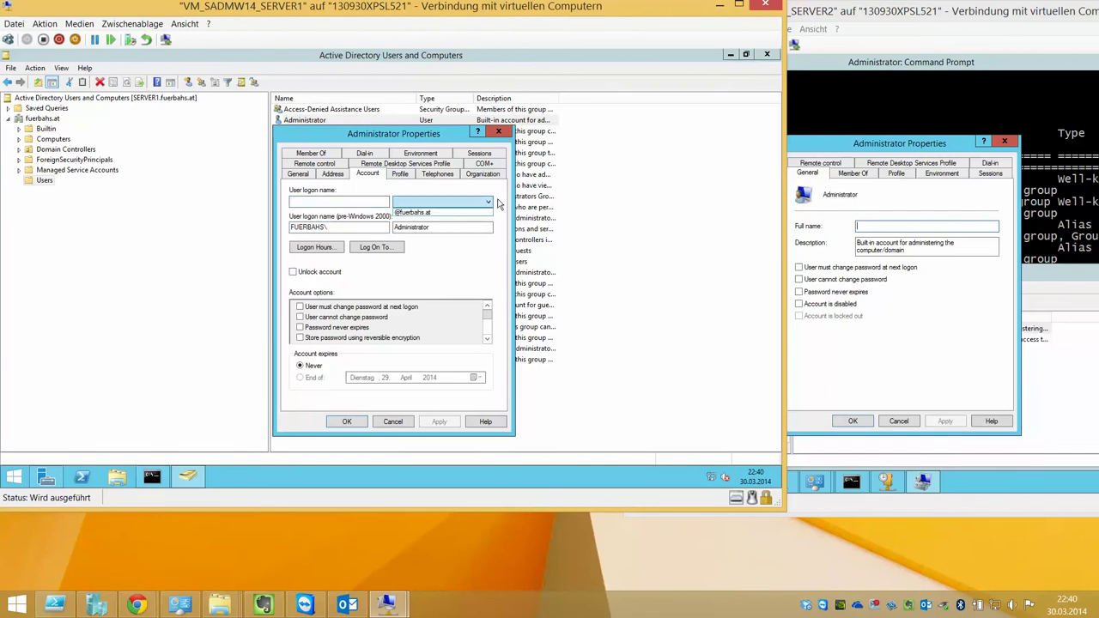
{"action": "left_click", "coordinate": [486, 202]}
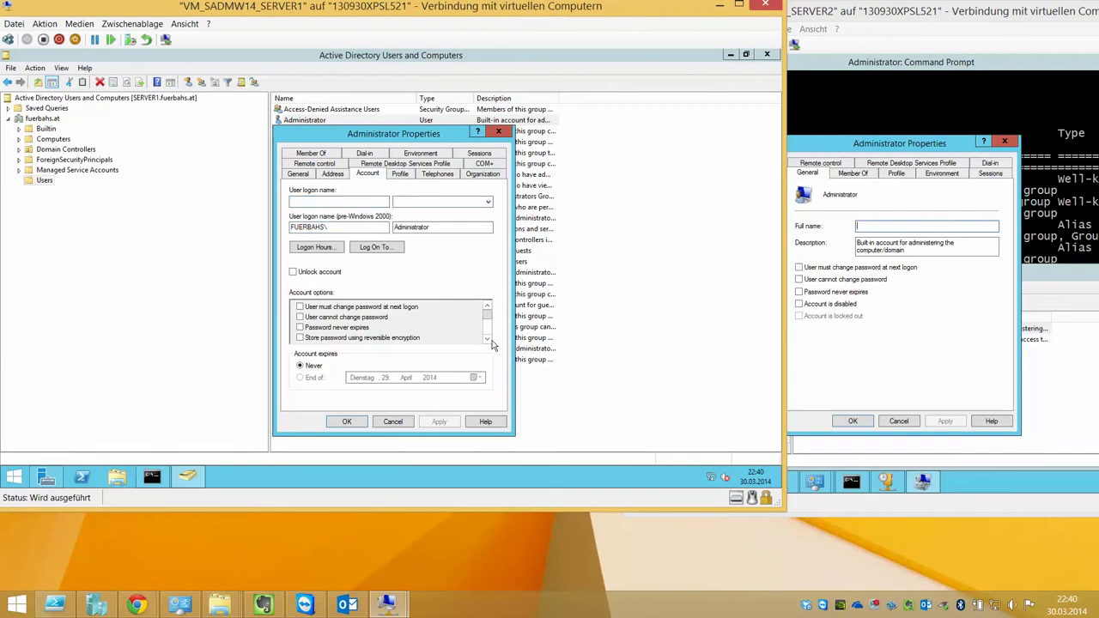
{"action": "left_click", "coordinate": [300, 328]}
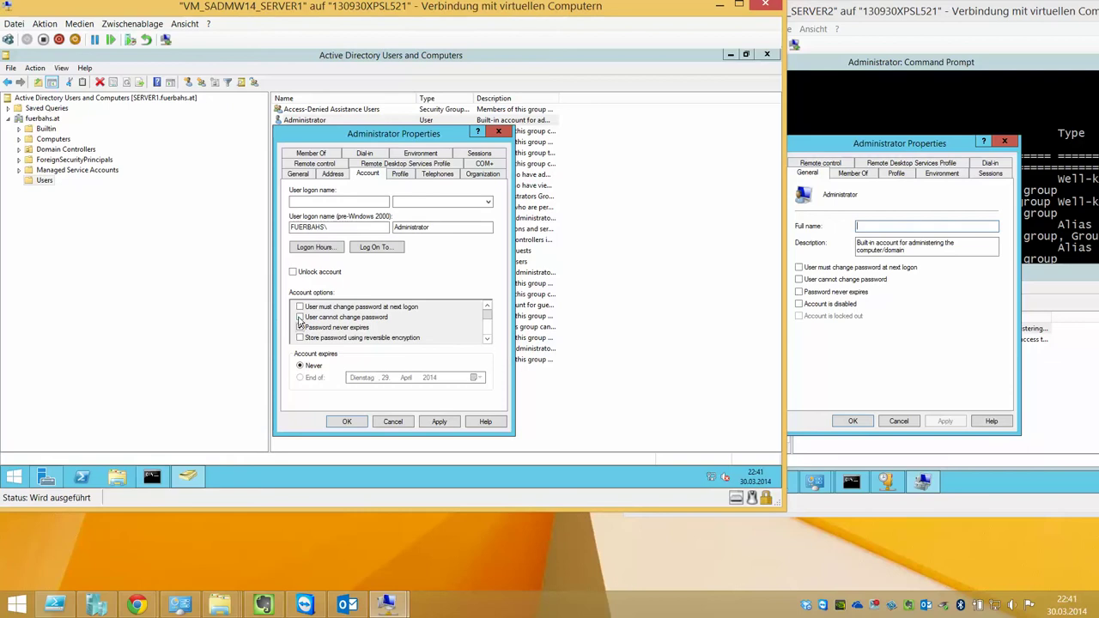
{"action": "left_click", "coordinate": [487, 339]}
{"action": "left_click", "coordinate": [487, 339]}
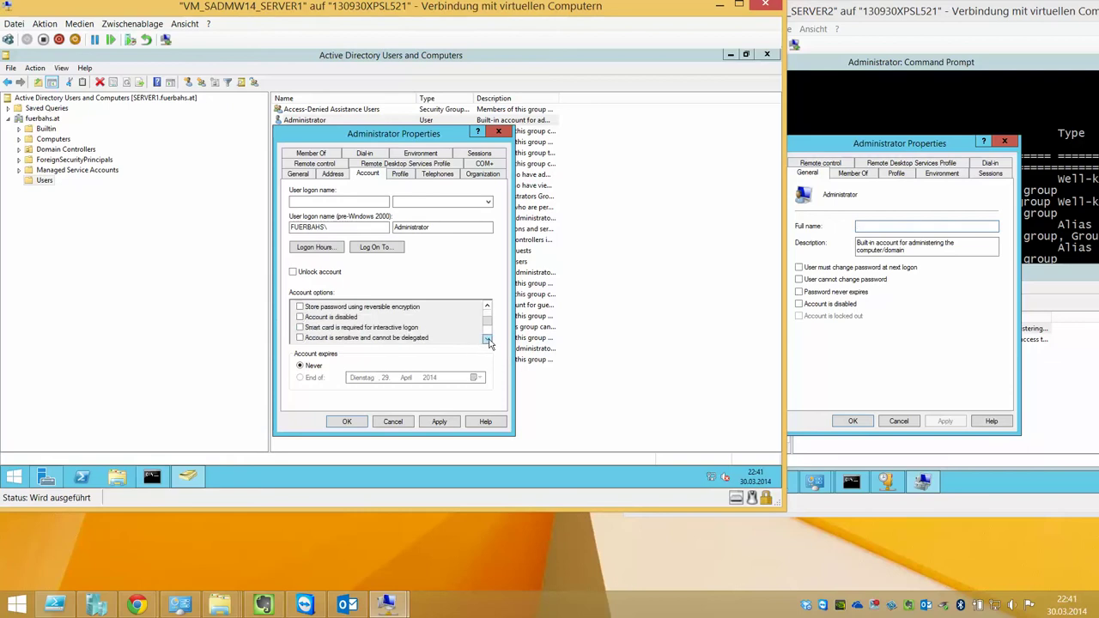
{"action": "left_click", "coordinate": [487, 339]}
{"action": "left_click", "coordinate": [487, 339]}
{"action": "left_click", "coordinate": [487, 339]}
{"action": "left_click", "coordinate": [487, 339]}
{"action": "left_click", "coordinate": [487, 306]}
{"action": "left_click", "coordinate": [487, 307]}
{"action": "left_click", "coordinate": [487, 306]}
Review the Administrator's Profile, Telephones, Organization and Remote control settings
{"action": "left_click", "coordinate": [395, 175]}
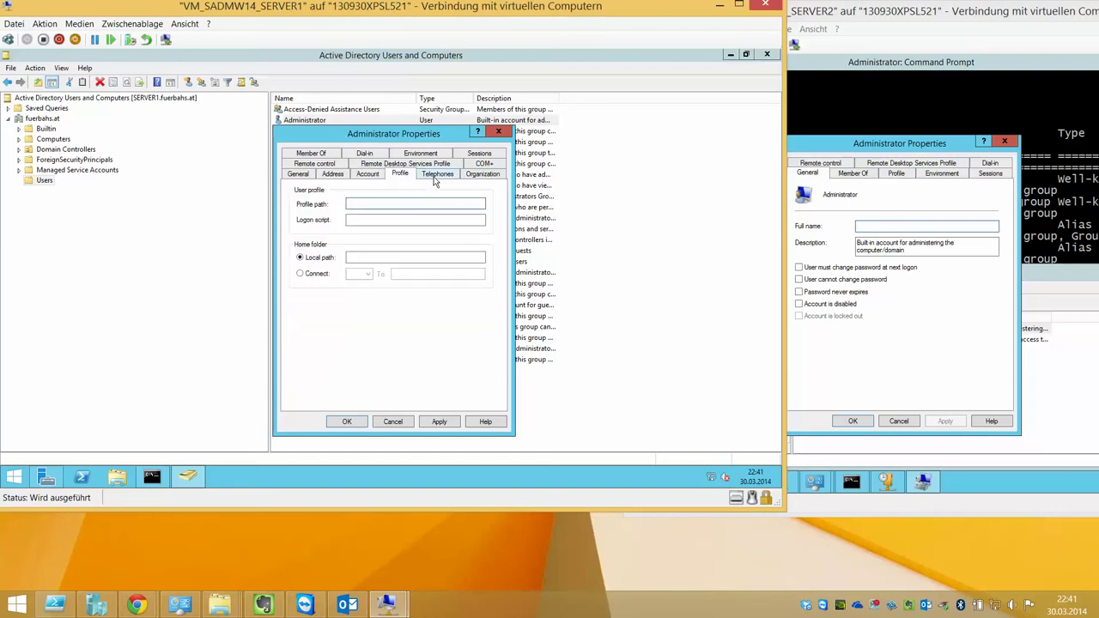
{"action": "left_click", "coordinate": [376, 203]}
{"action": "left_click", "coordinate": [394, 258]}
{"action": "left_click", "coordinate": [436, 175]}
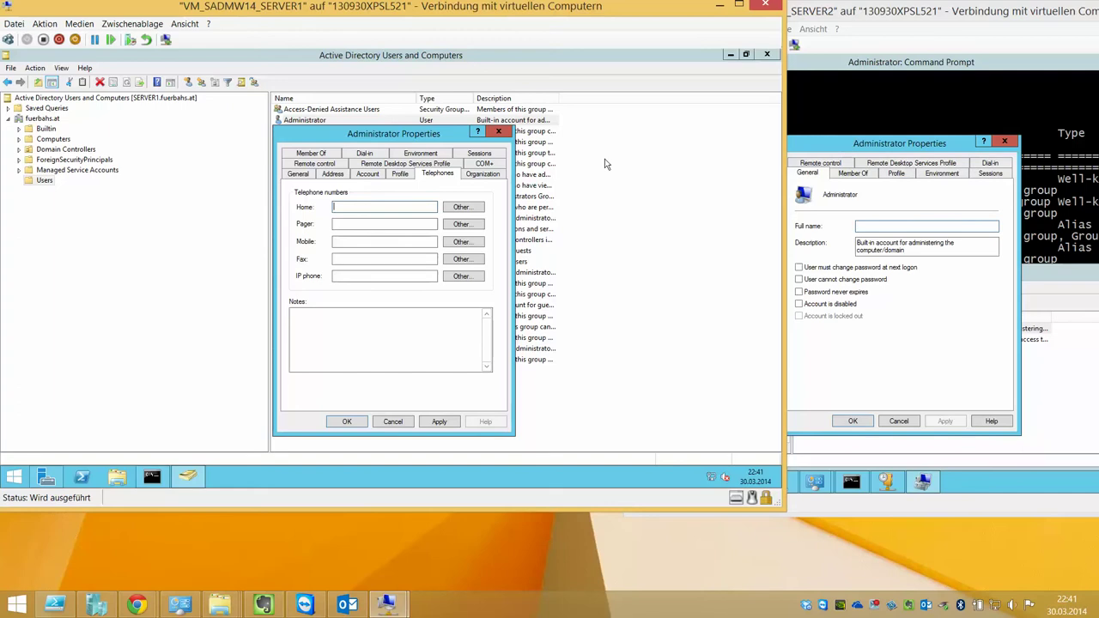
{"action": "left_click", "coordinate": [472, 175]}
{"action": "left_click", "coordinate": [333, 165]}
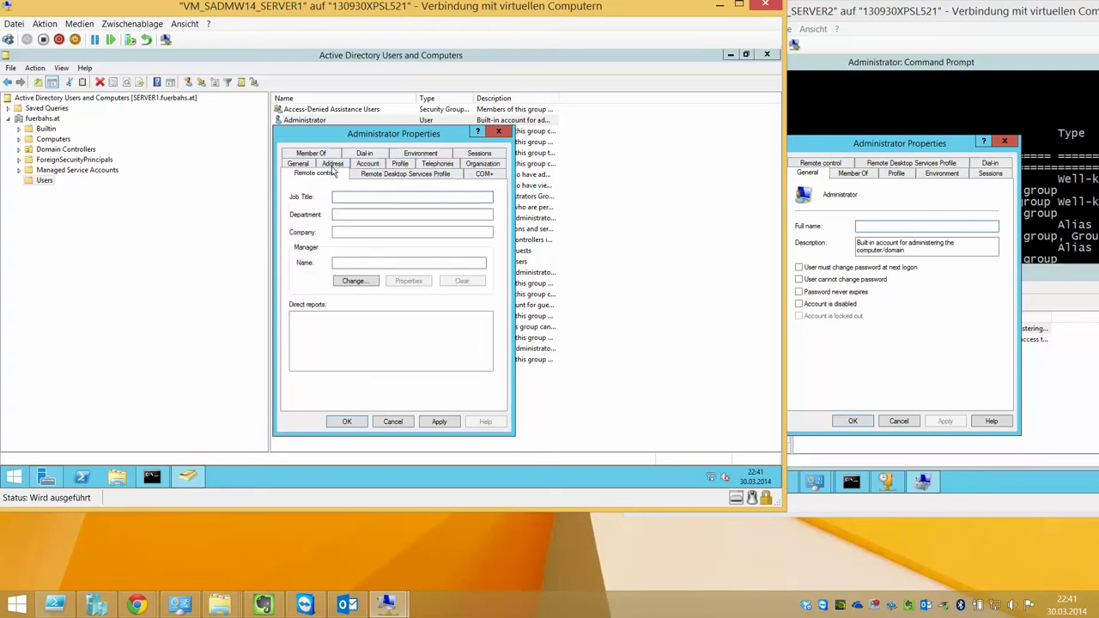
Make Domain Admins the Administrator's primary group and apply the change
{"action": "left_click", "coordinate": [334, 156]}
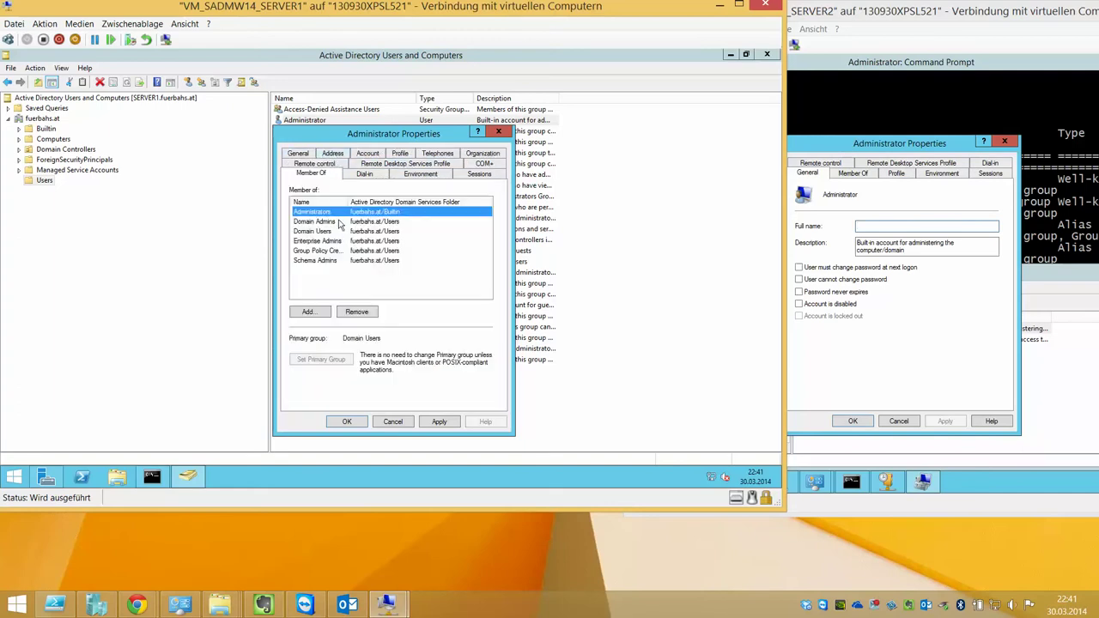
{"action": "left_click", "coordinate": [339, 222]}
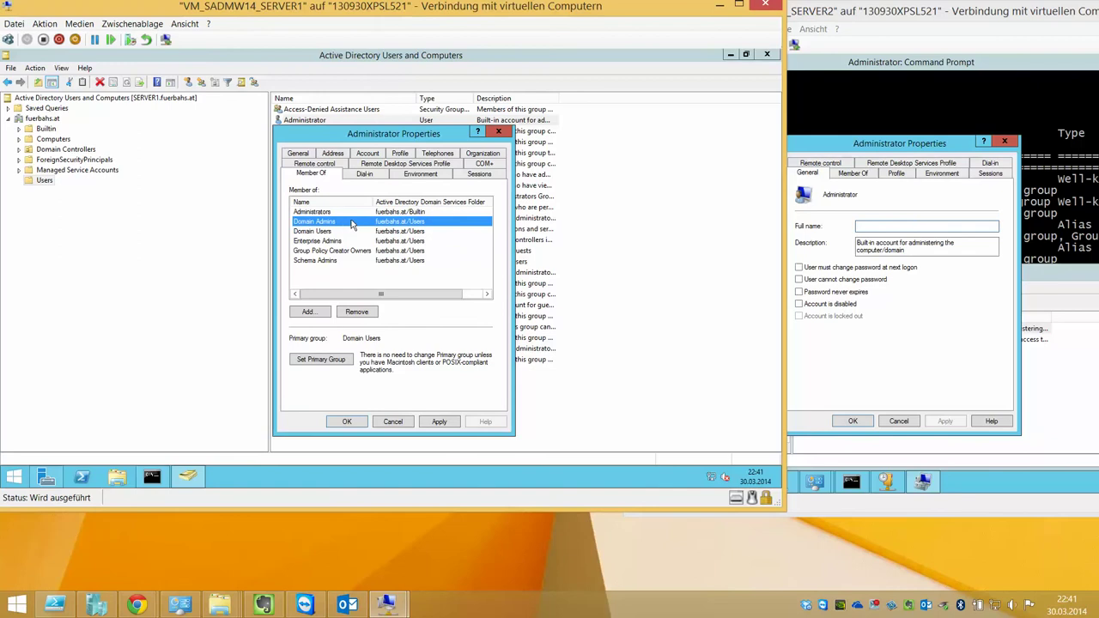
{"action": "left_click", "coordinate": [342, 359]}
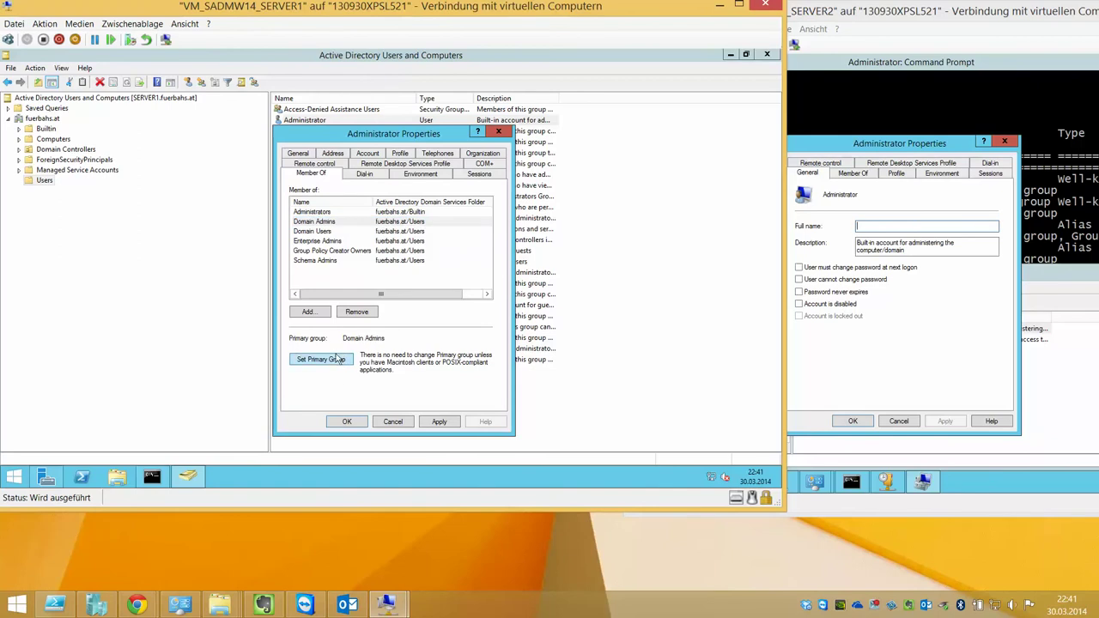
{"action": "left_click", "coordinate": [339, 225]}
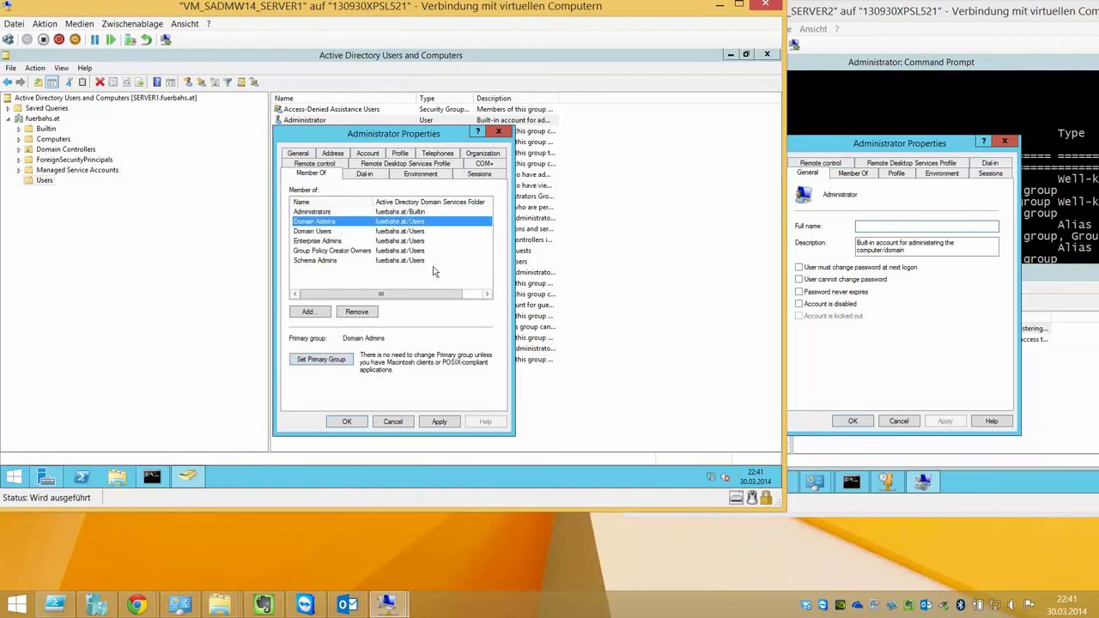
{"action": "left_click", "coordinate": [451, 424]}
Look through the Dial-in, Environment, Sessions, COM+, Remote control and General tabs
{"action": "left_click", "coordinate": [368, 175]}
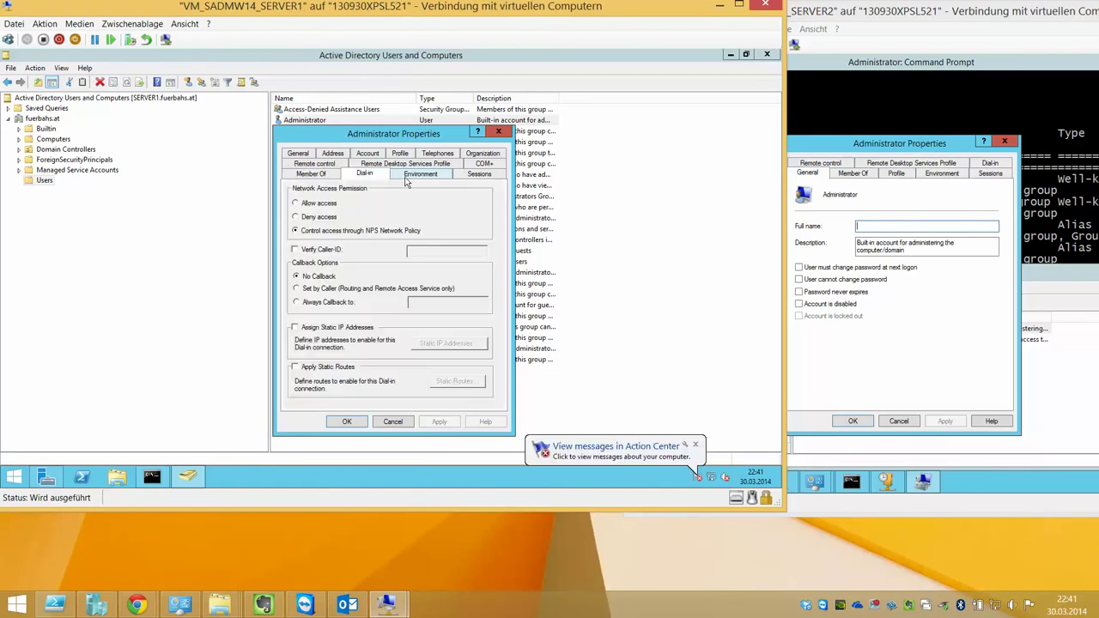
{"action": "left_click", "coordinate": [420, 174]}
{"action": "key", "text": "ctrl+Tab"}
{"action": "key", "text": "ctrl+Tab"}
{"action": "key", "text": "ctrl+Tab"}
{"action": "key", "text": "ctrl+Tab"}
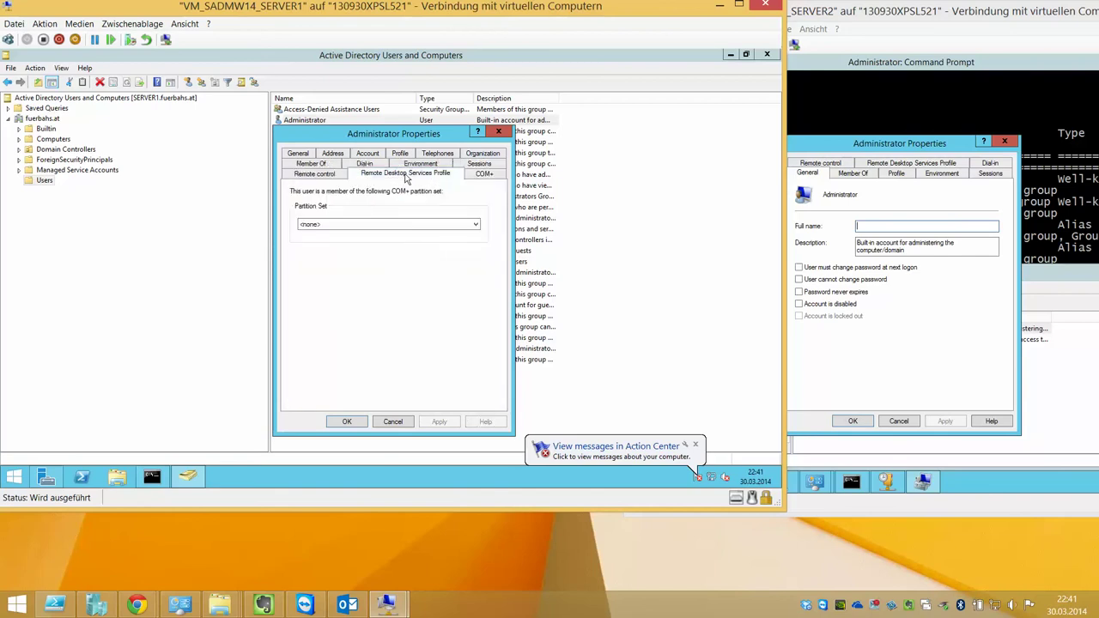
{"action": "left_click", "coordinate": [314, 174]}
{"action": "left_click", "coordinate": [306, 153]}
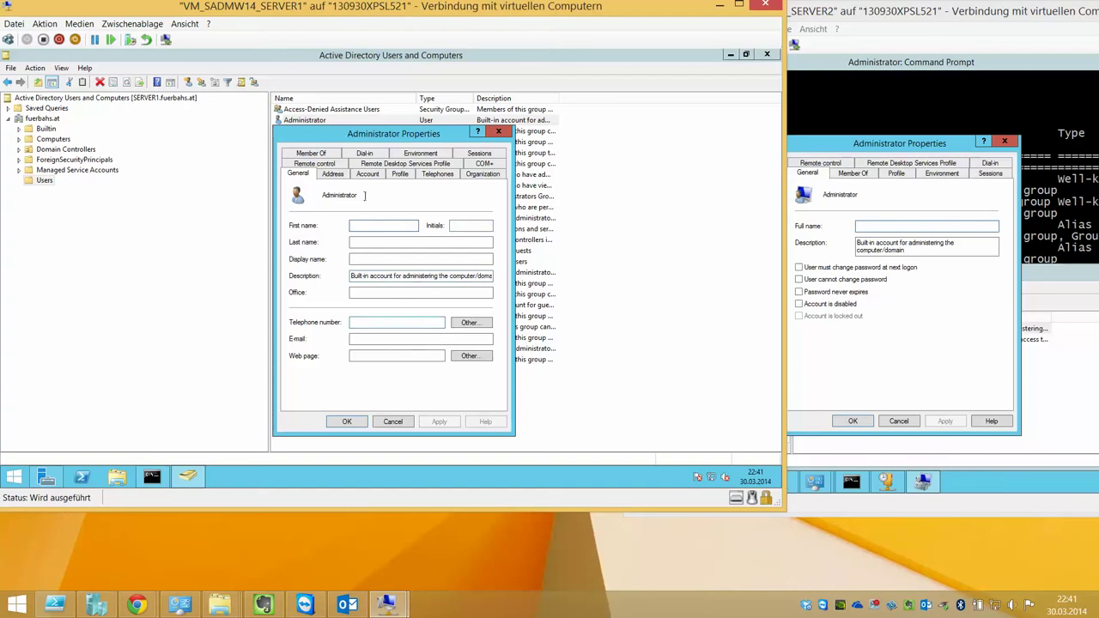
Check the Address and Account tabs, then close Administrator Properties with OK
{"action": "left_click", "coordinate": [340, 177]}
{"action": "left_click", "coordinate": [367, 175]}
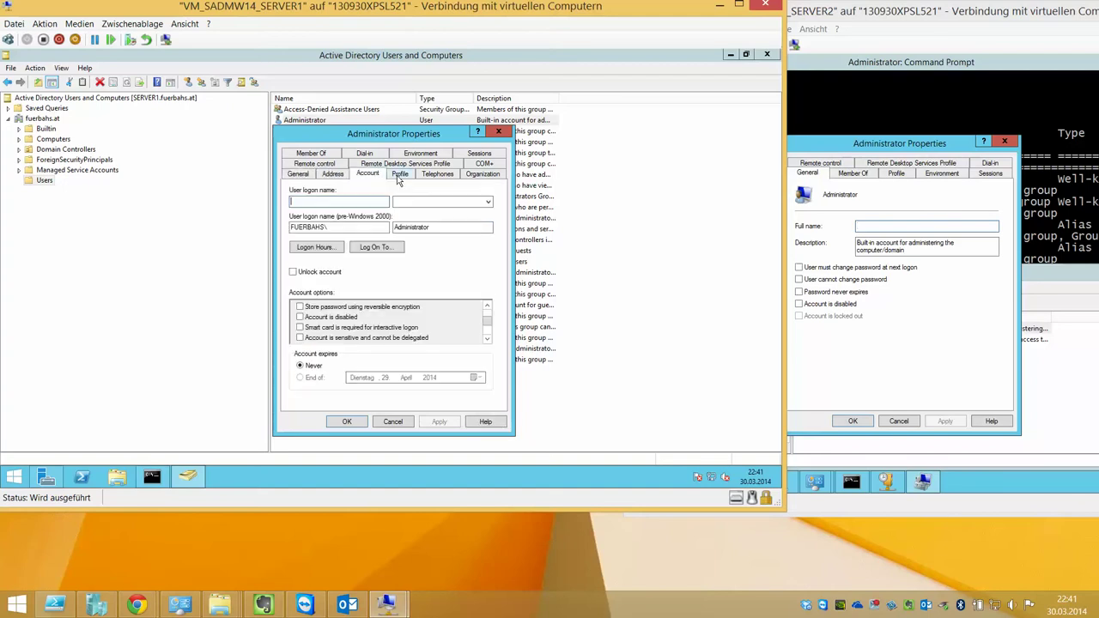
{"action": "left_click", "coordinate": [342, 176]}
{"action": "left_click", "coordinate": [478, 319]}
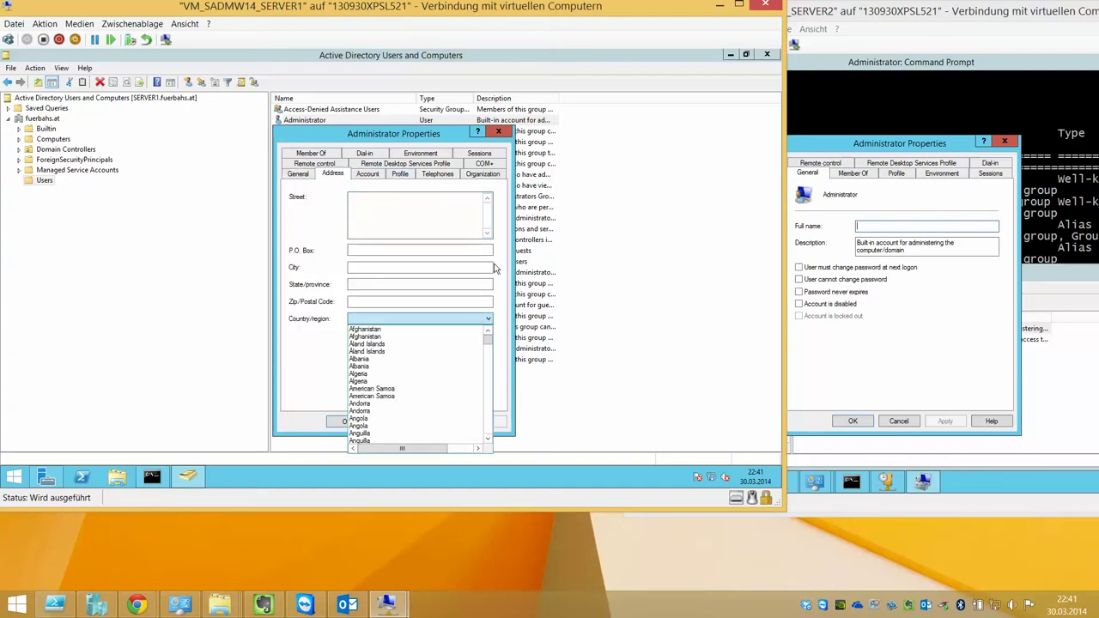
{"action": "left_click", "coordinate": [503, 203]}
{"action": "left_click", "coordinate": [376, 179]}
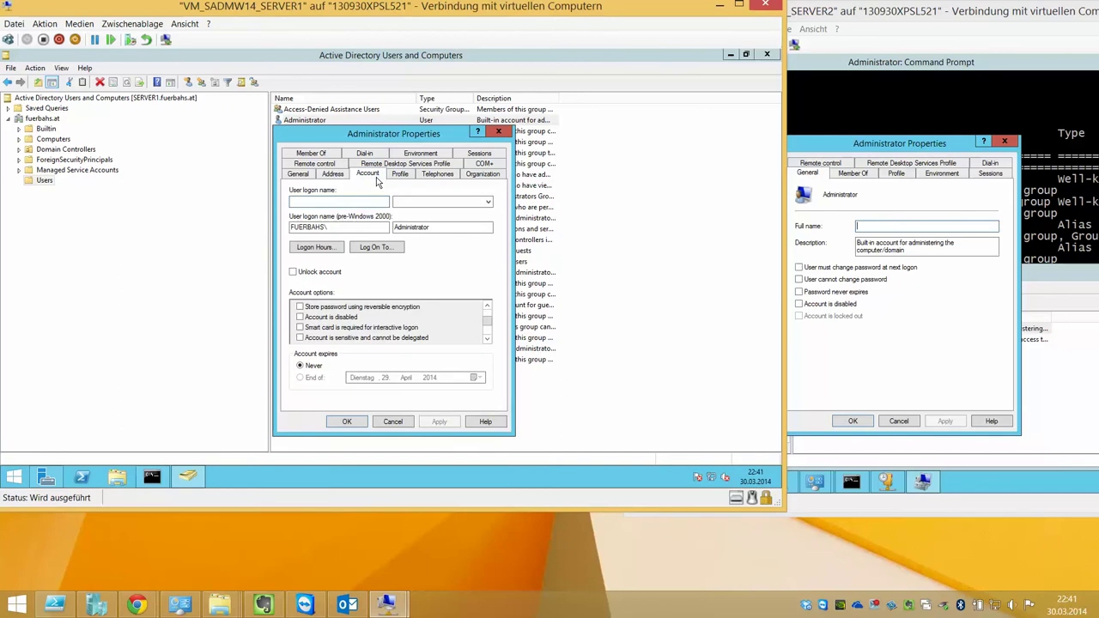
{"action": "left_click", "coordinate": [358, 424]}
{"action": "left_click", "coordinate": [316, 410]}
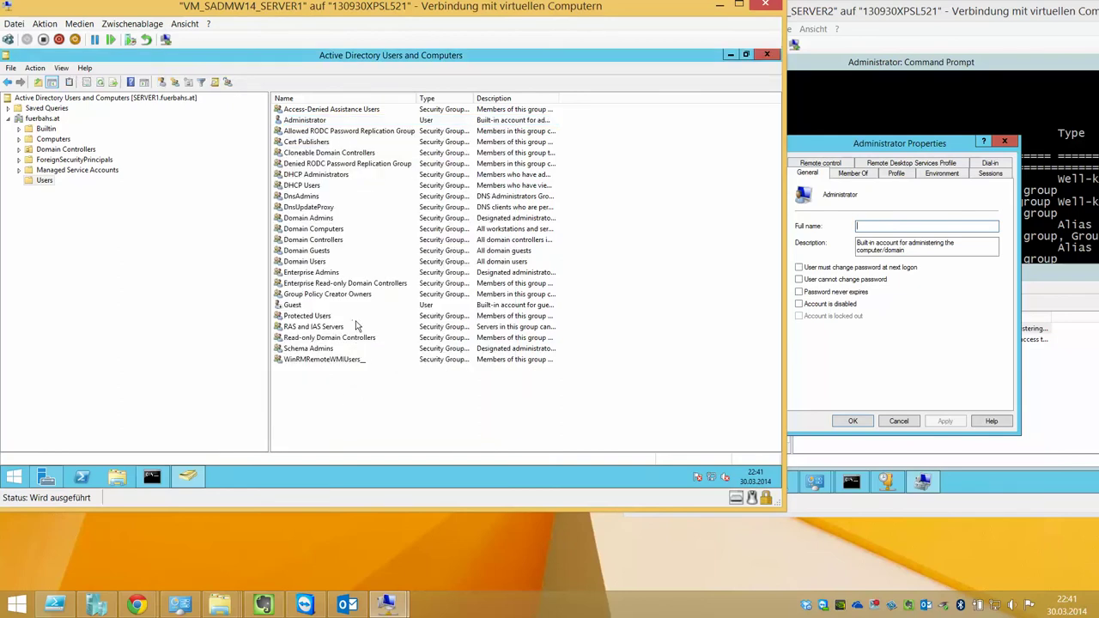
Take a SERVER2 checkpoint named VOR_AD, then bring up the VM's Start screen
{"action": "left_click", "coordinate": [853, 421]}
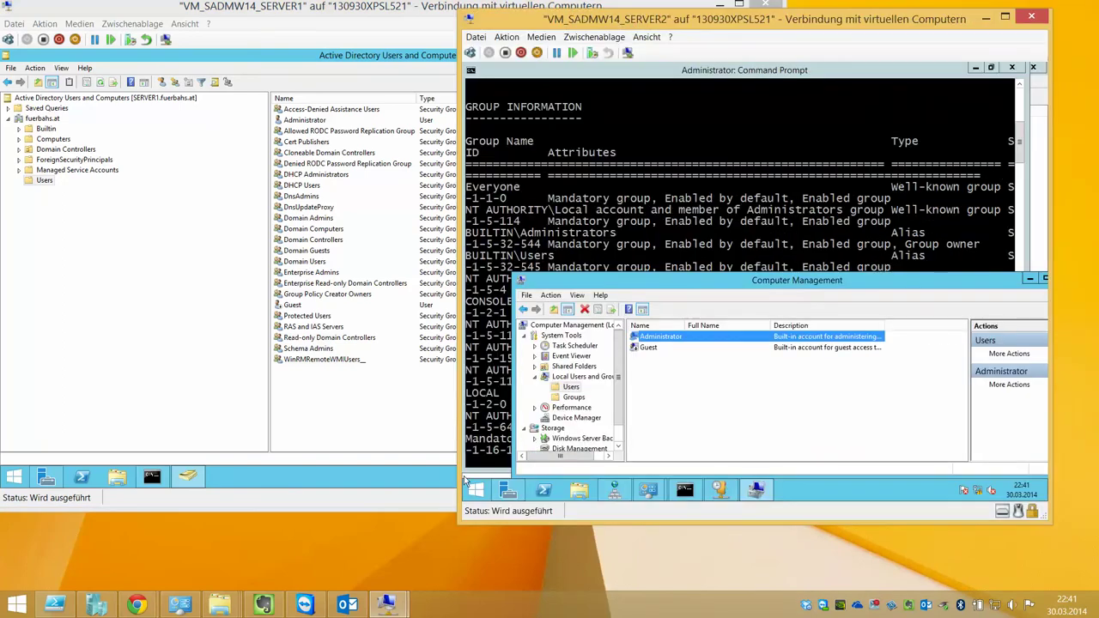
{"action": "left_click", "coordinate": [390, 606]}
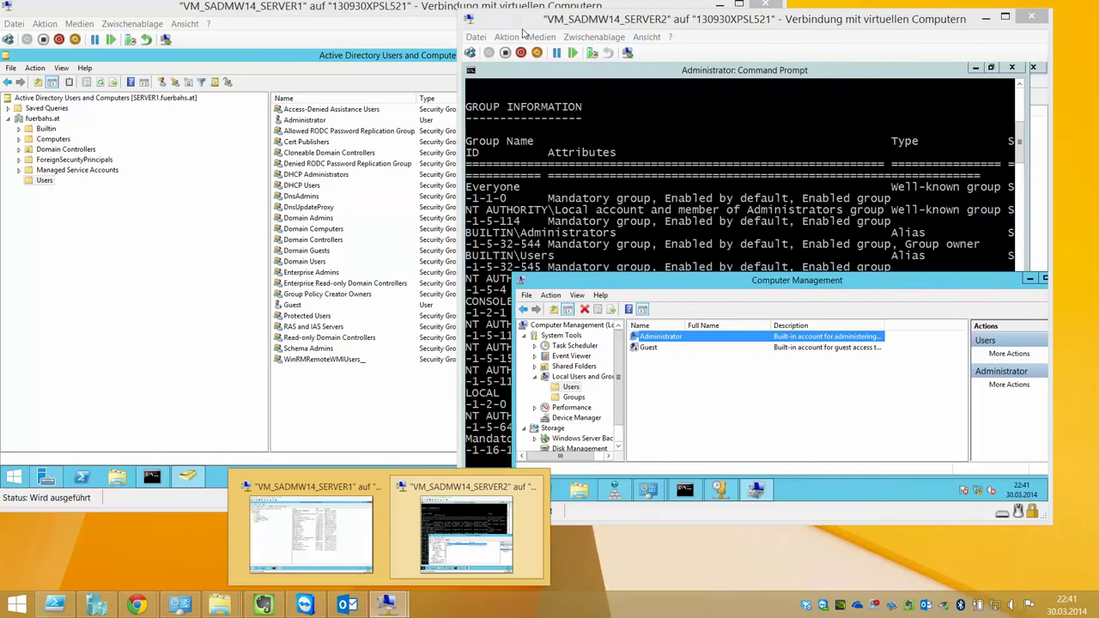
{"action": "left_click", "coordinate": [523, 33]}
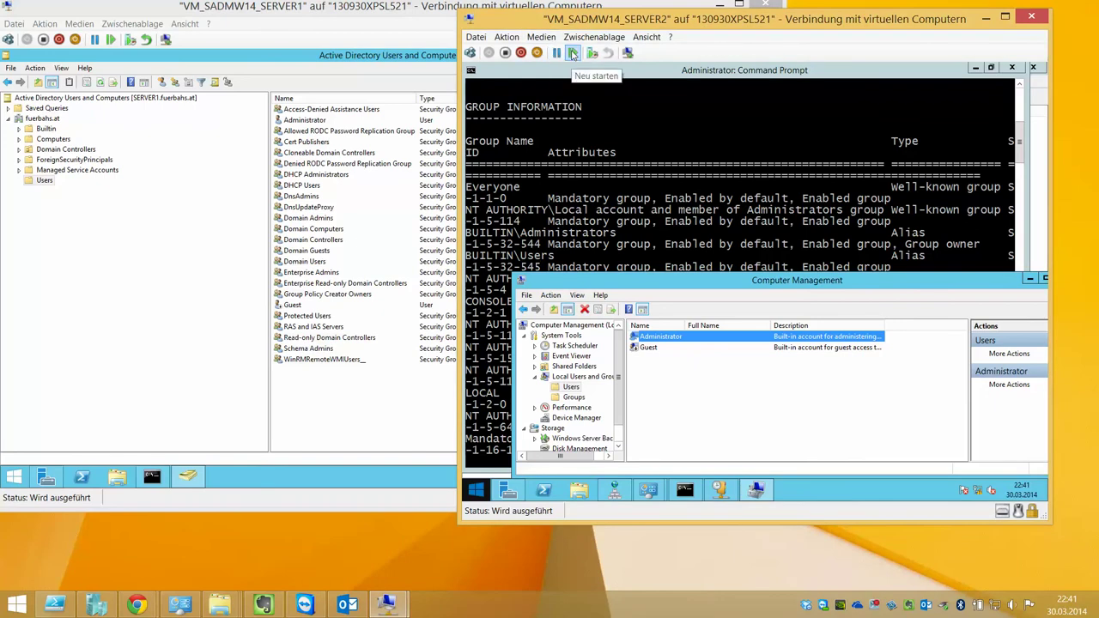
{"action": "left_click", "coordinate": [605, 53]}
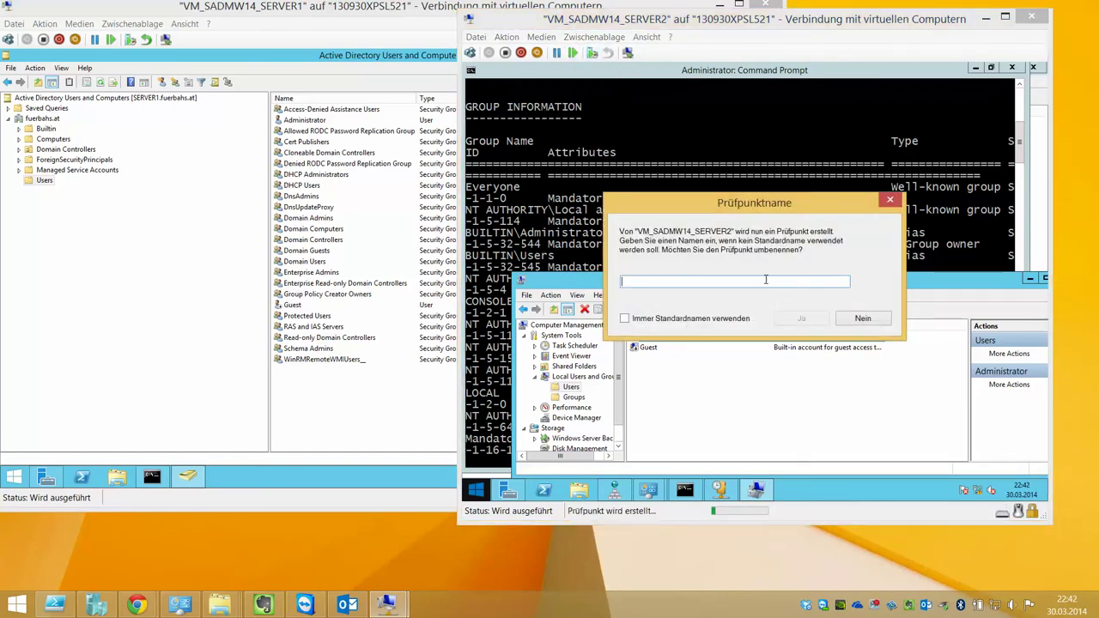
{"action": "type", "text": "VOR_AD"}
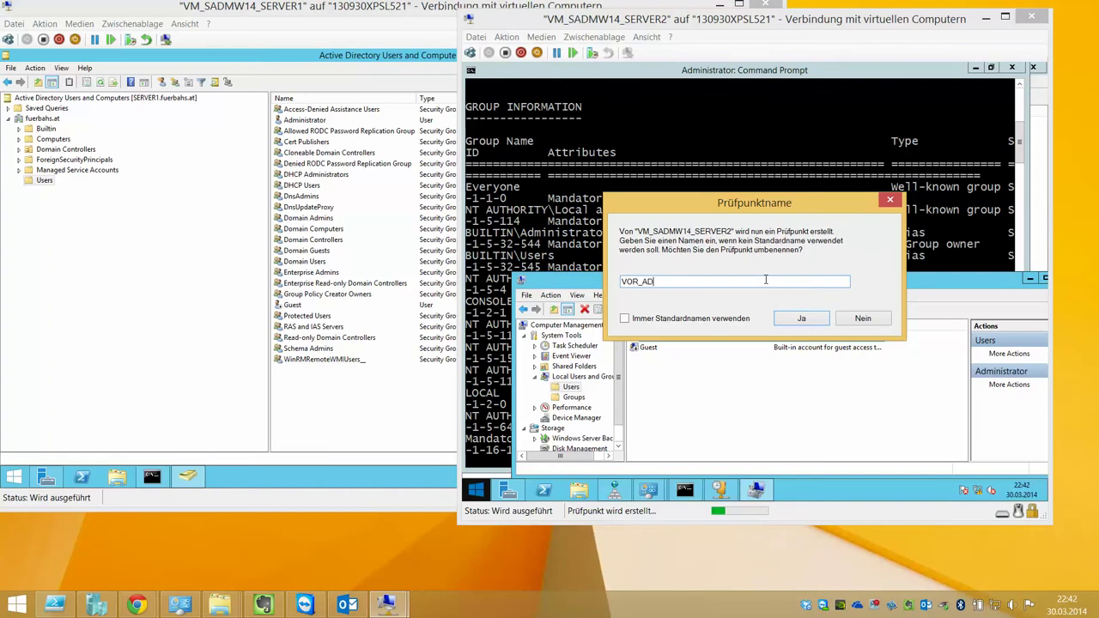
{"action": "key", "text": "Return"}
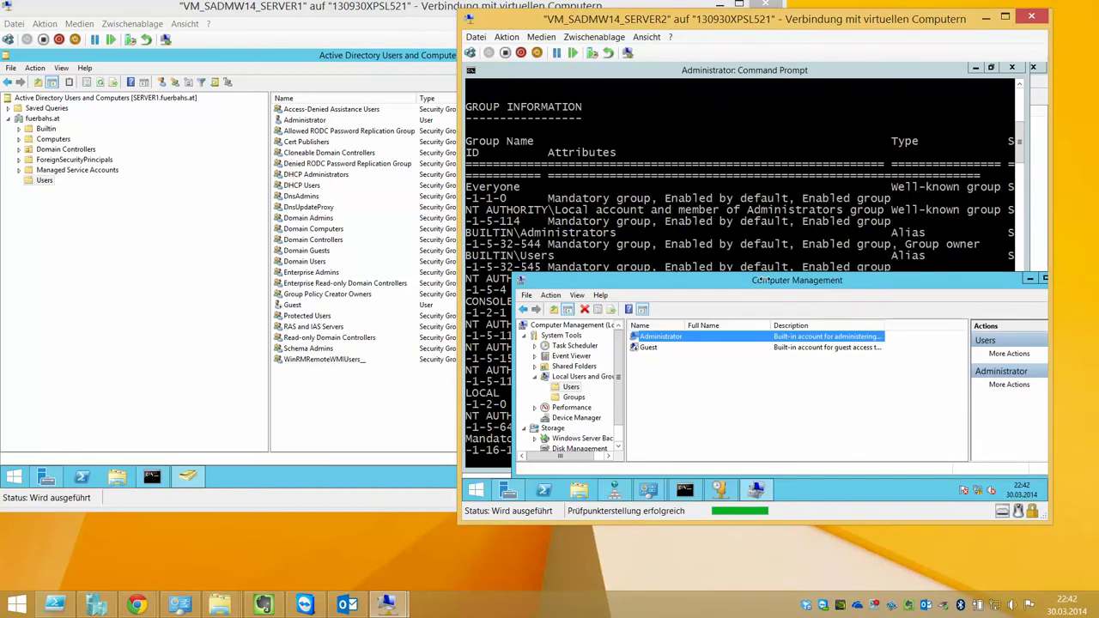
{"action": "left_click", "coordinate": [476, 489]}
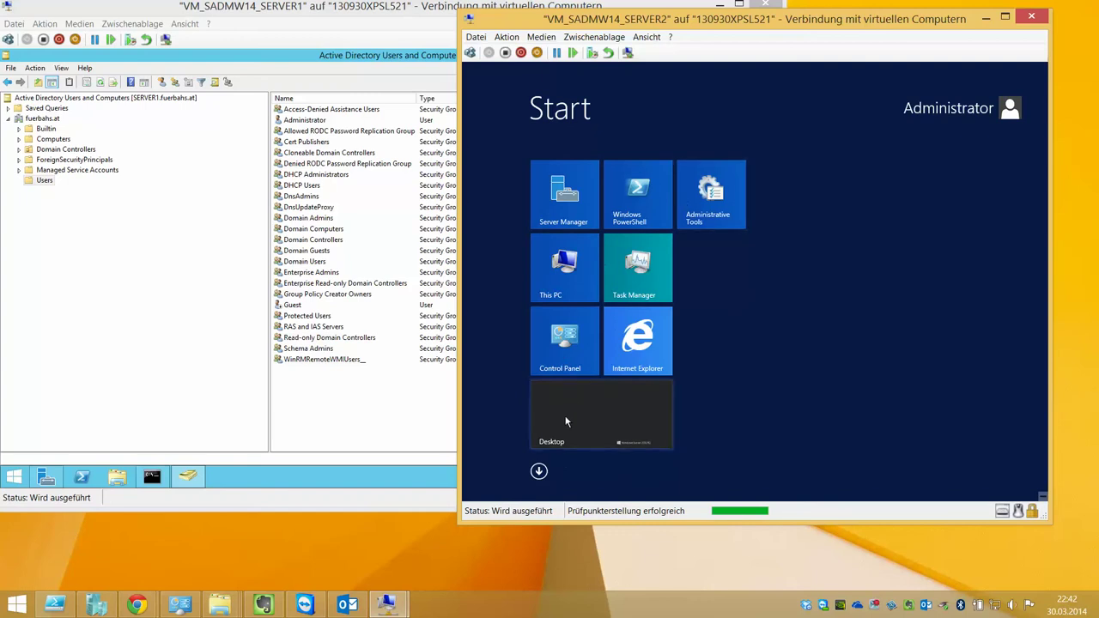
Open SERVER2's System computer name settings and choose domain membership
{"action": "left_click", "coordinate": [593, 416]}
{"action": "right_click", "coordinate": [477, 488]}
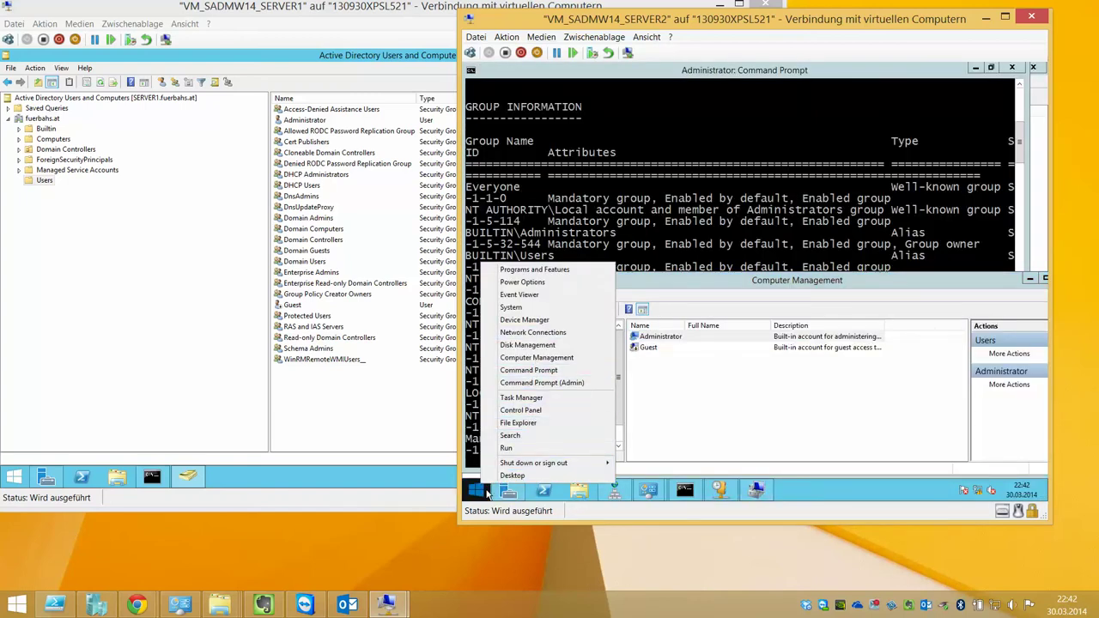
{"action": "left_click", "coordinate": [592, 307]}
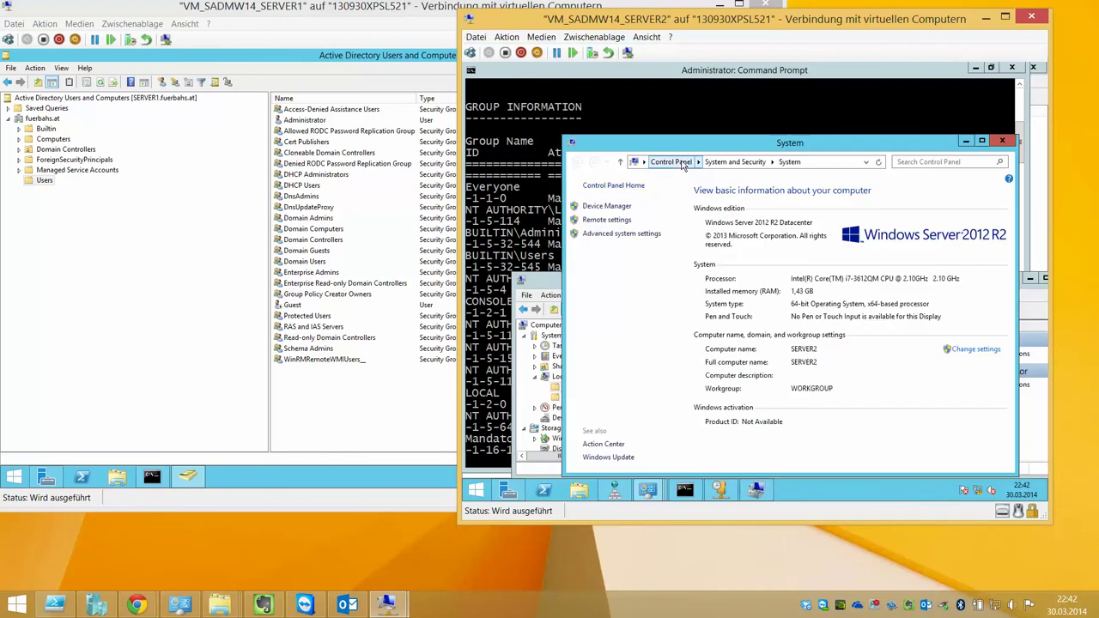
{"action": "left_click", "coordinate": [970, 350]}
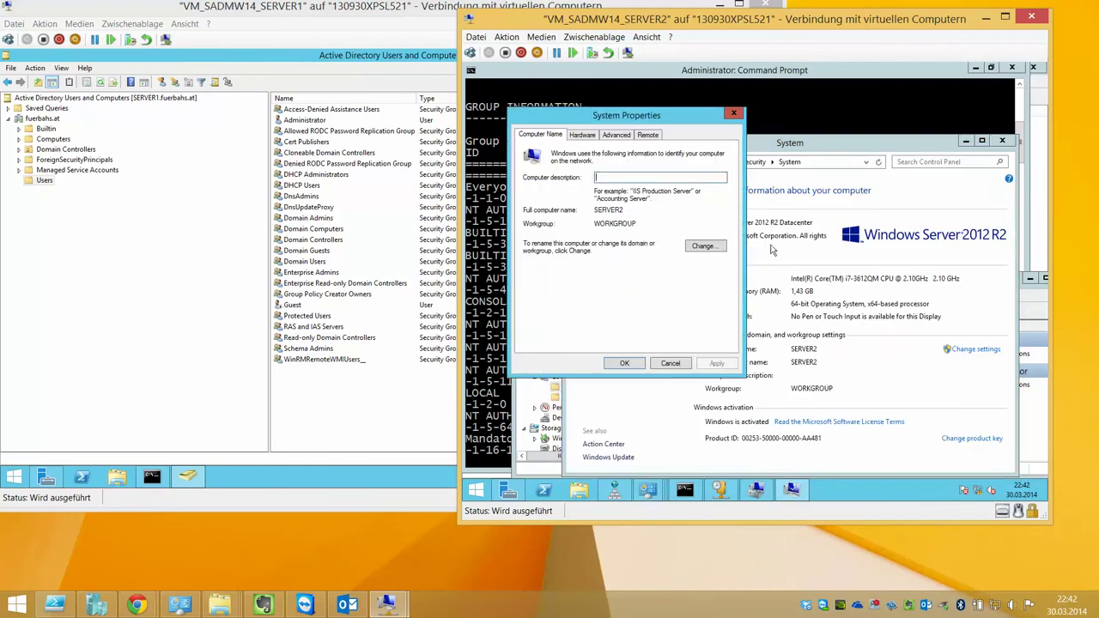
{"action": "left_click", "coordinate": [703, 246]}
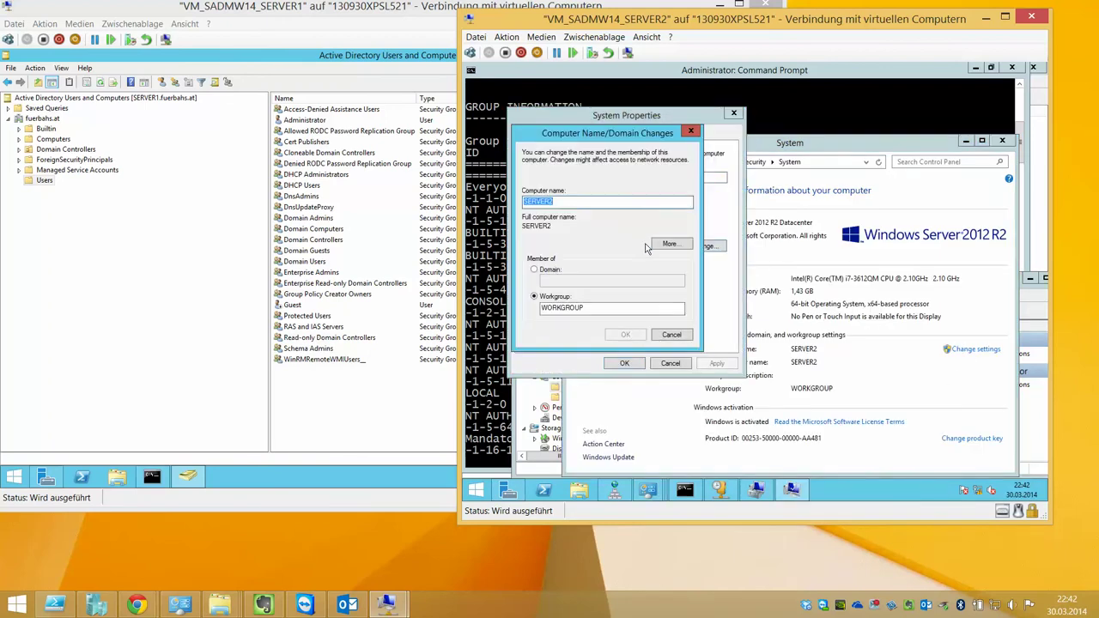
{"action": "left_click", "coordinate": [555, 270]}
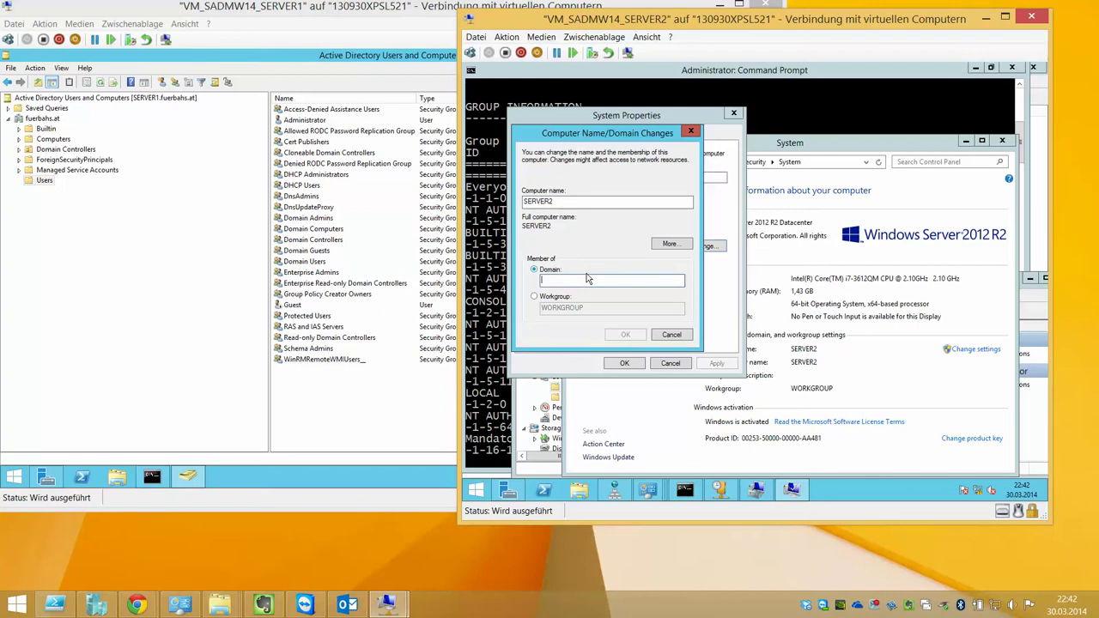
Enter fuerbahs.at as the domain and submit the domain administrator credentials
{"action": "type", "text": "fuerbahs.at"}
{"action": "key", "text": "Return"}
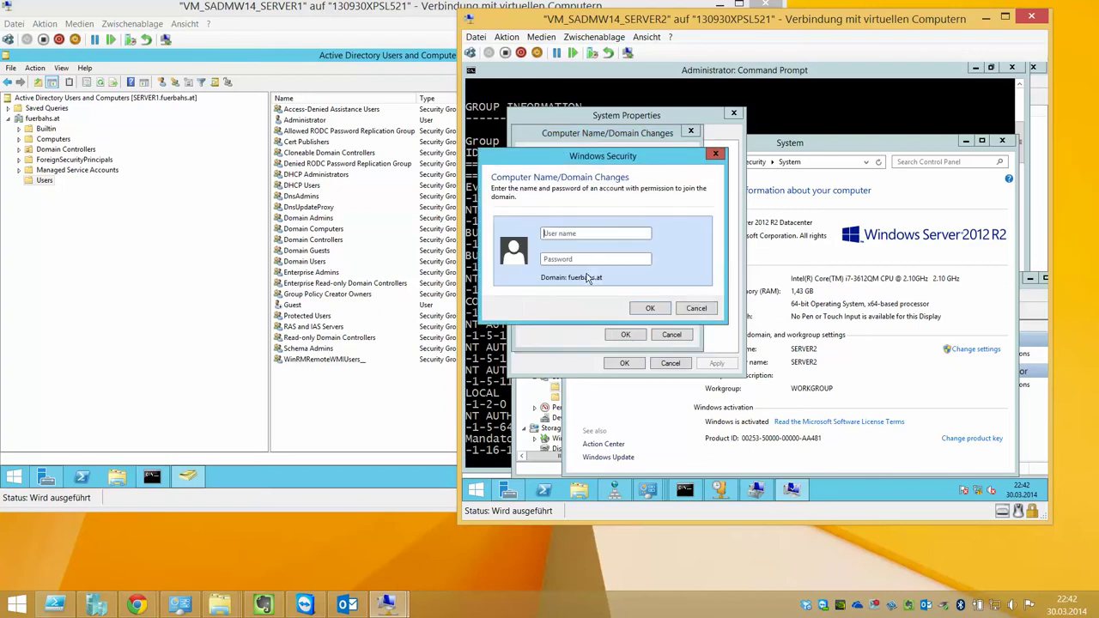
{"action": "type", "text": "admi"}
{"action": "key", "text": "BackSpace"}
{"action": "key", "text": "BackSpace"}
{"action": "type", "text": "fuerbahs\\administrat"}
{"action": "key", "text": "Return"}
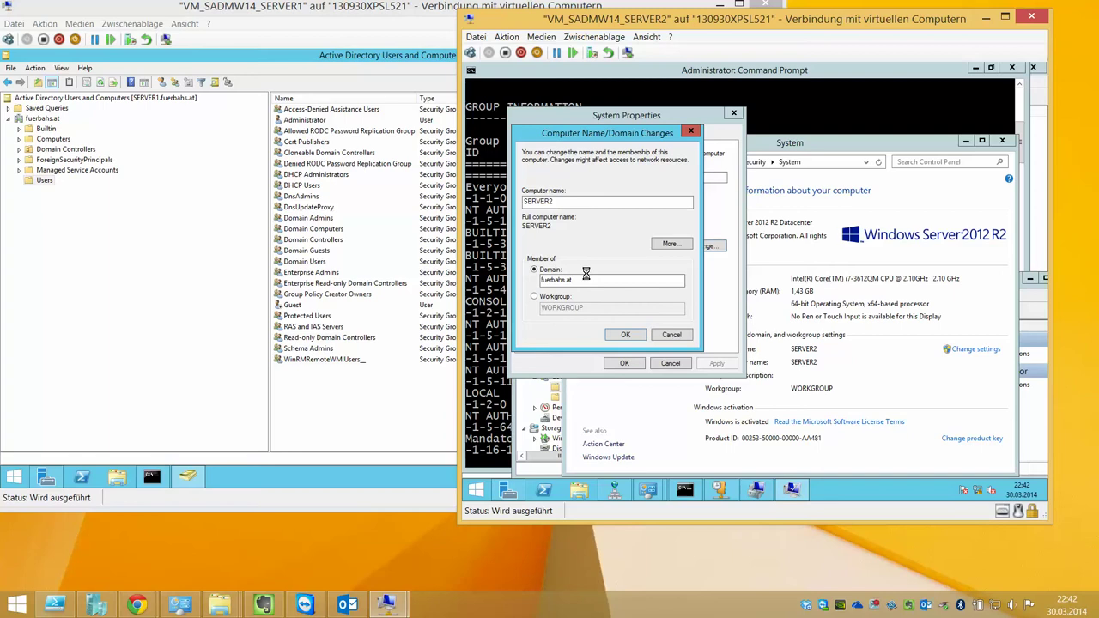
{"action": "left_click_drag", "start_coordinate": [665, 26], "coordinate": [941, 70]}
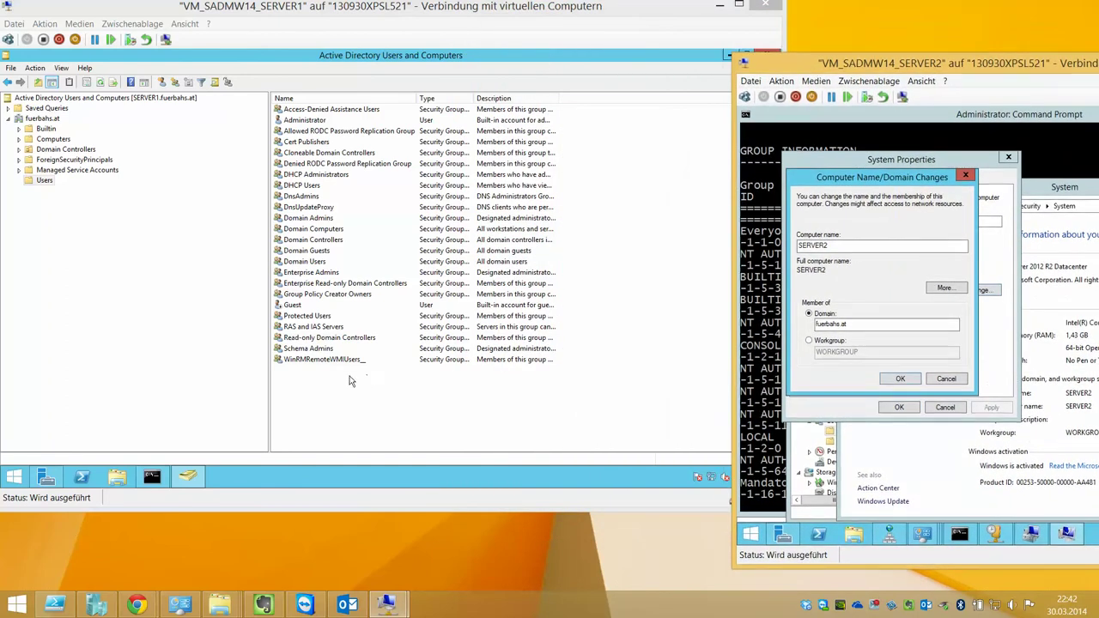
{"action": "right_click", "coordinate": [327, 392]}
{"action": "mouse_move", "coordinate": [361, 269]}
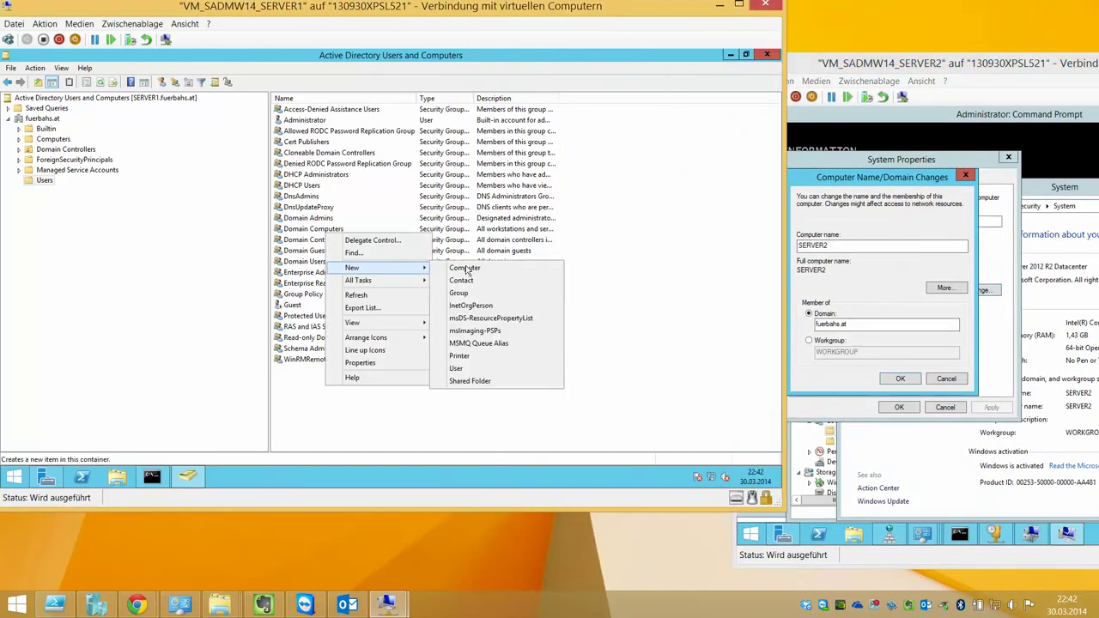
{"action": "left_click", "coordinate": [484, 366]}
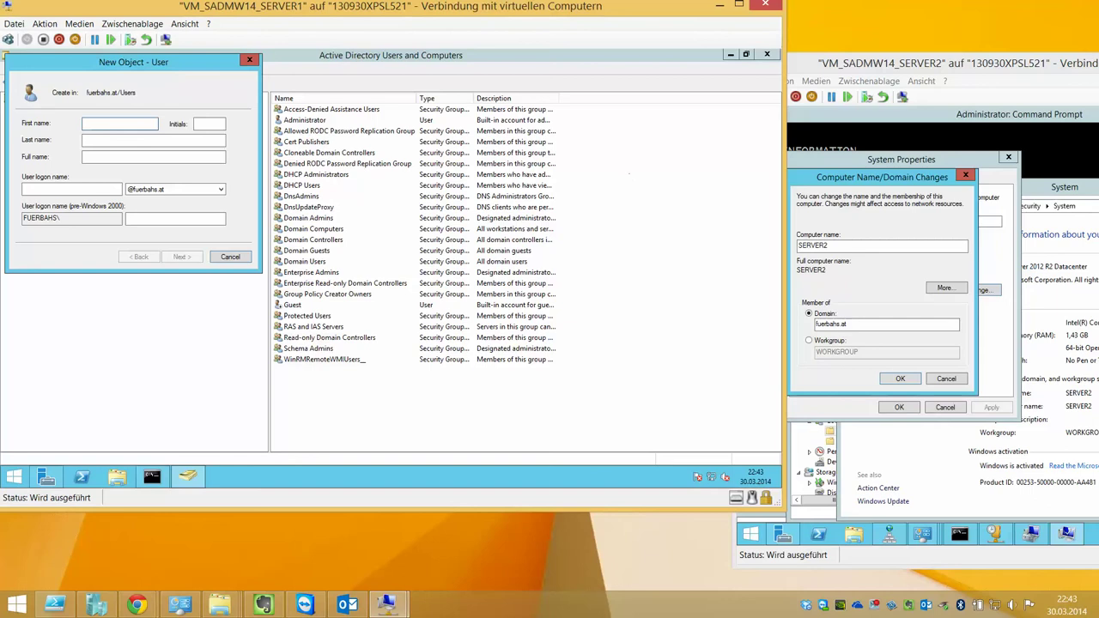
{"action": "left_click", "coordinate": [129, 139]}
{"action": "type", "text": "Fürbahs"}
{"action": "key", "text": "Tab"}
{"action": "key", "text": "Tab"}
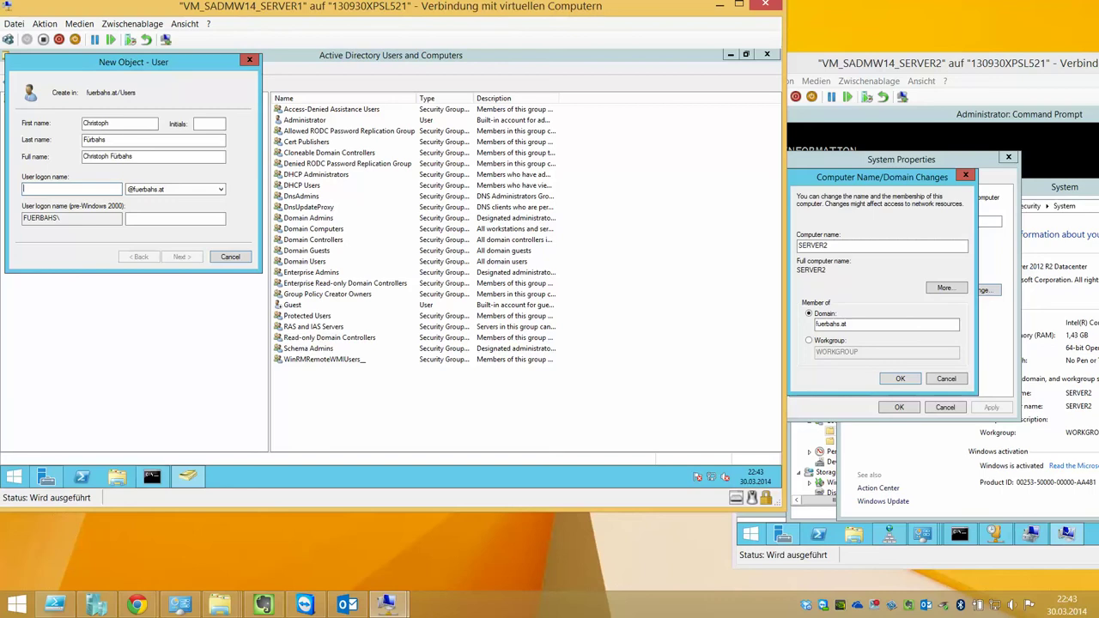
{"action": "type", "text": "fuerbahs.christoph"}
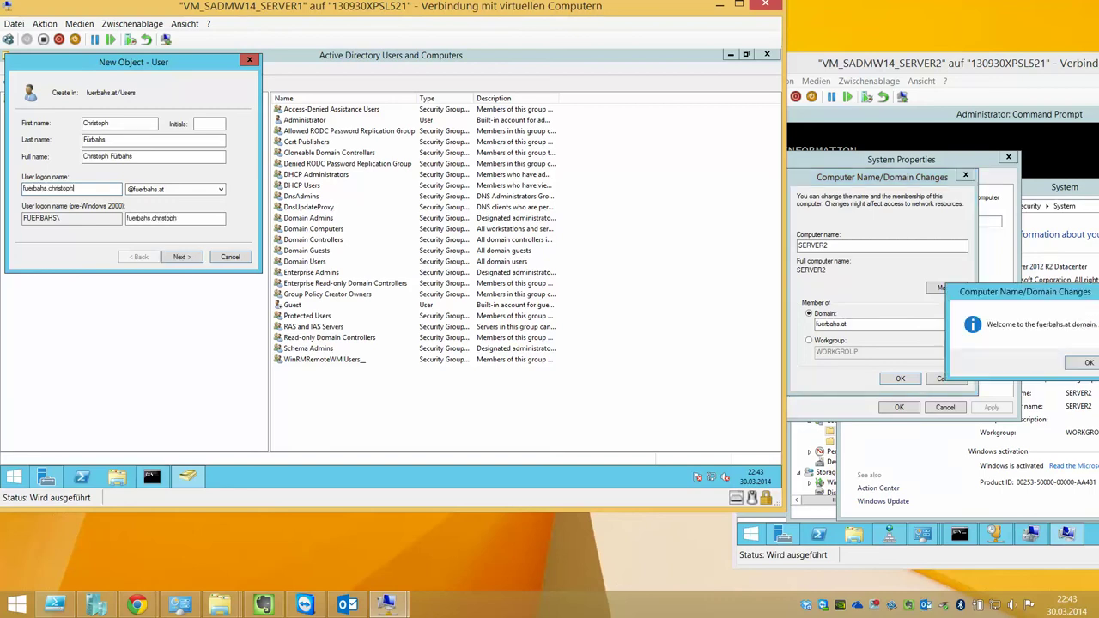
{"action": "key", "text": "Tab"}
{"action": "left_click", "coordinate": [184, 189]}
Set the password to never expire with no change required at logon, enter a password, and finish
{"action": "left_click", "coordinate": [182, 257]}
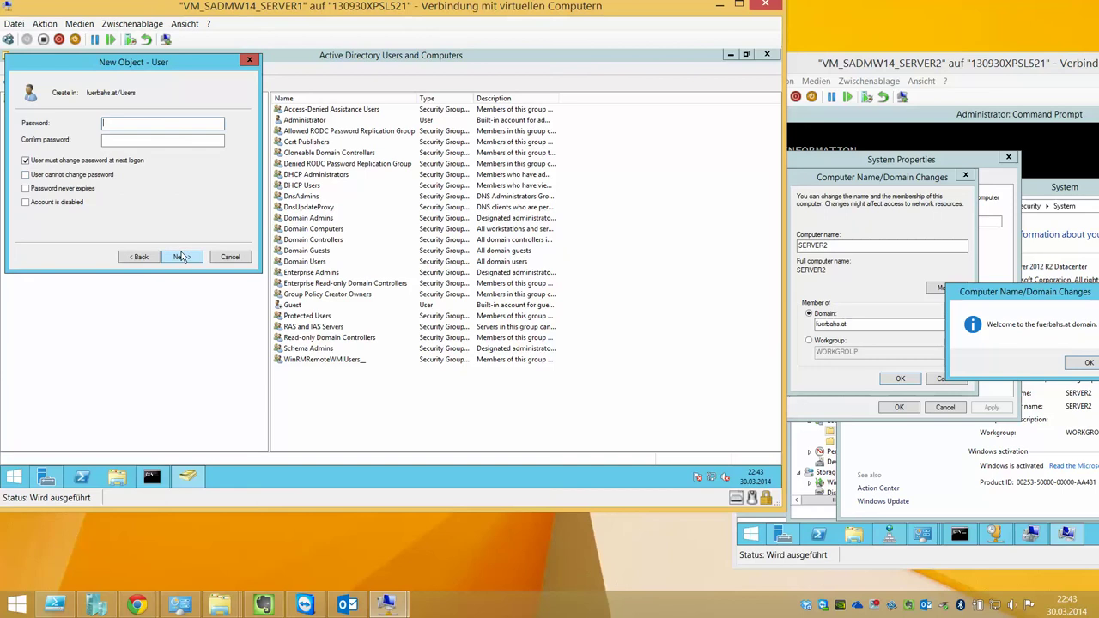
{"action": "left_click", "coordinate": [110, 162]}
{"action": "left_click", "coordinate": [91, 188]}
{"action": "left_click", "coordinate": [136, 126]}
{"action": "type", "text": "1"}
{"action": "key", "text": "Tab"}
{"action": "left_click", "coordinate": [182, 256]}
{"action": "left_click", "coordinate": [181, 257]}
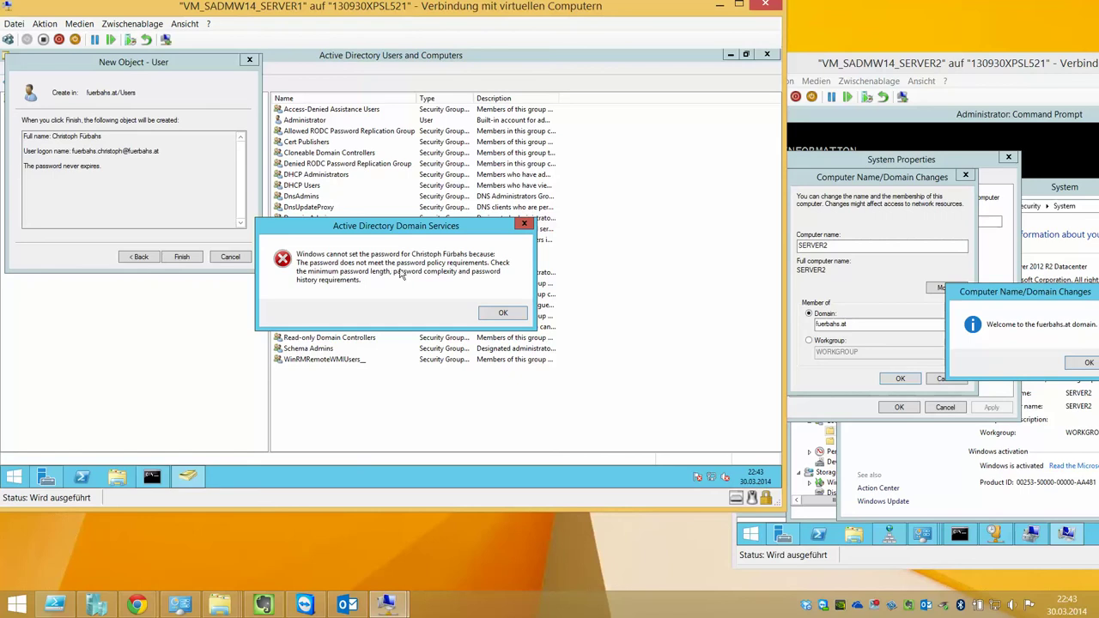
Dismiss the password policy error and cancel the new-user wizard
{"action": "left_click", "coordinate": [488, 312]}
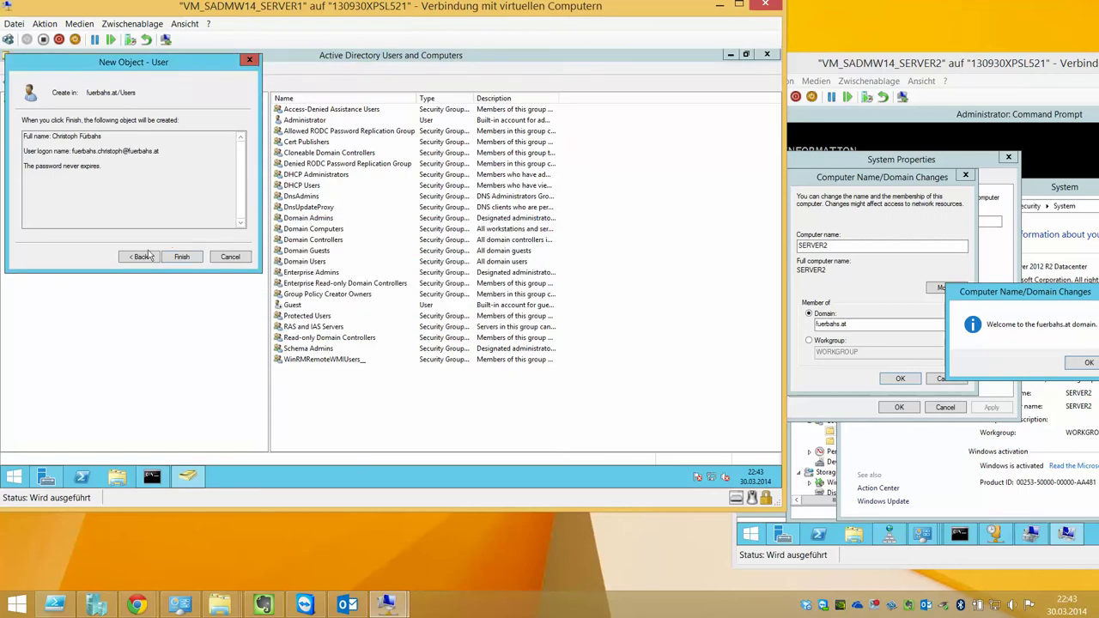
{"action": "left_click", "coordinate": [140, 256]}
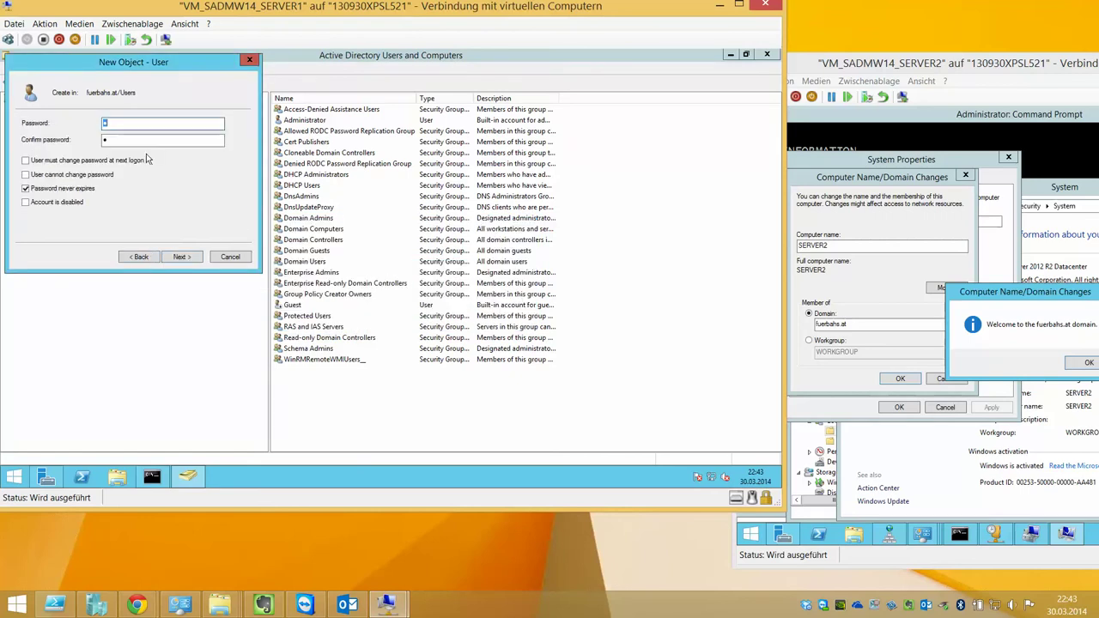
{"action": "left_click", "coordinate": [229, 257]}
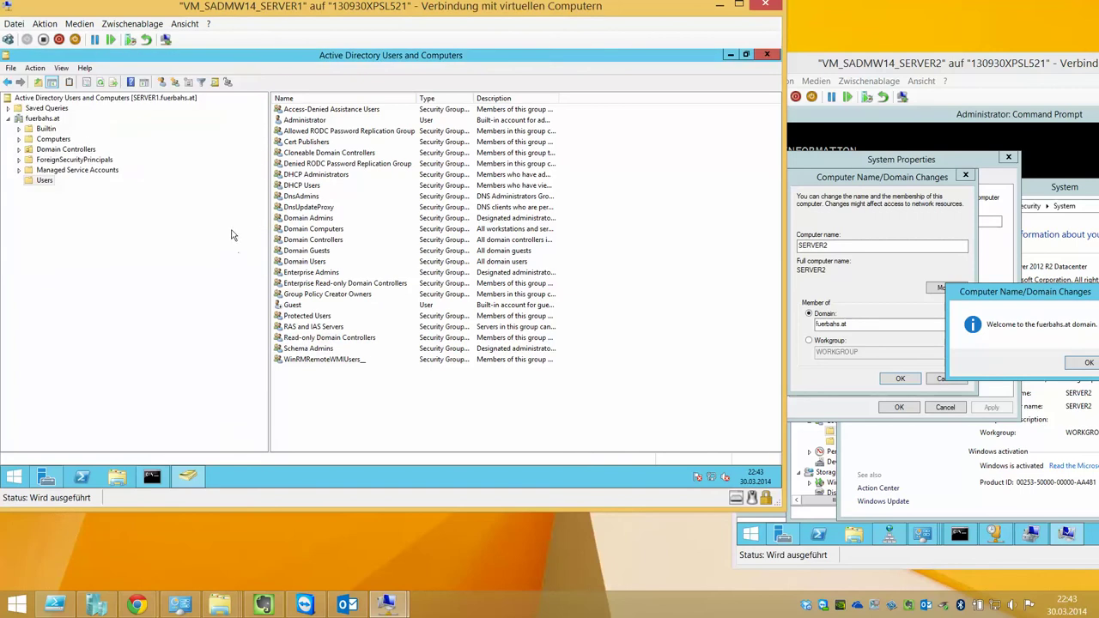
Search the Start screen's Apps list and launch Group Policy Management
{"action": "right_click", "coordinate": [43, 119]}
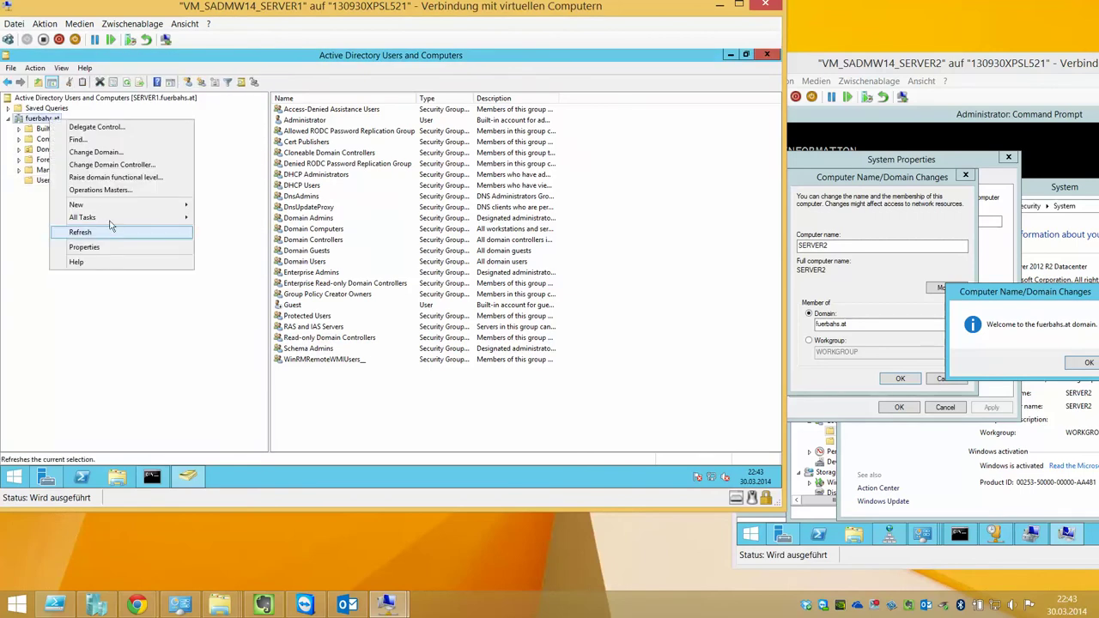
{"action": "mouse_move", "coordinate": [108, 216]}
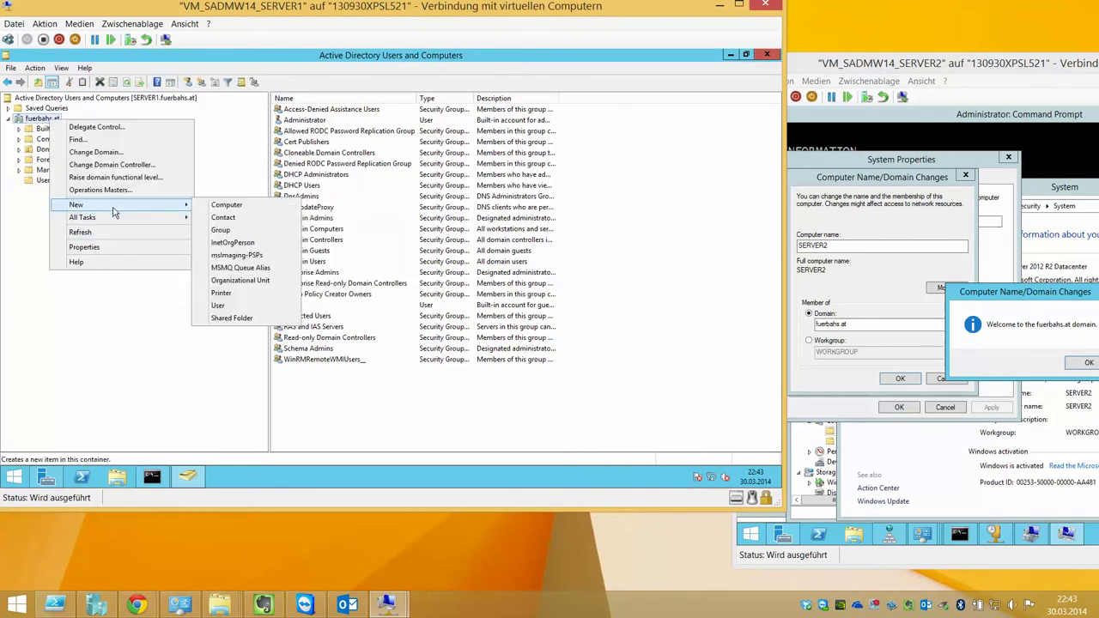
{"action": "left_click", "coordinate": [236, 394]}
{"action": "left_click", "coordinate": [12, 478]}
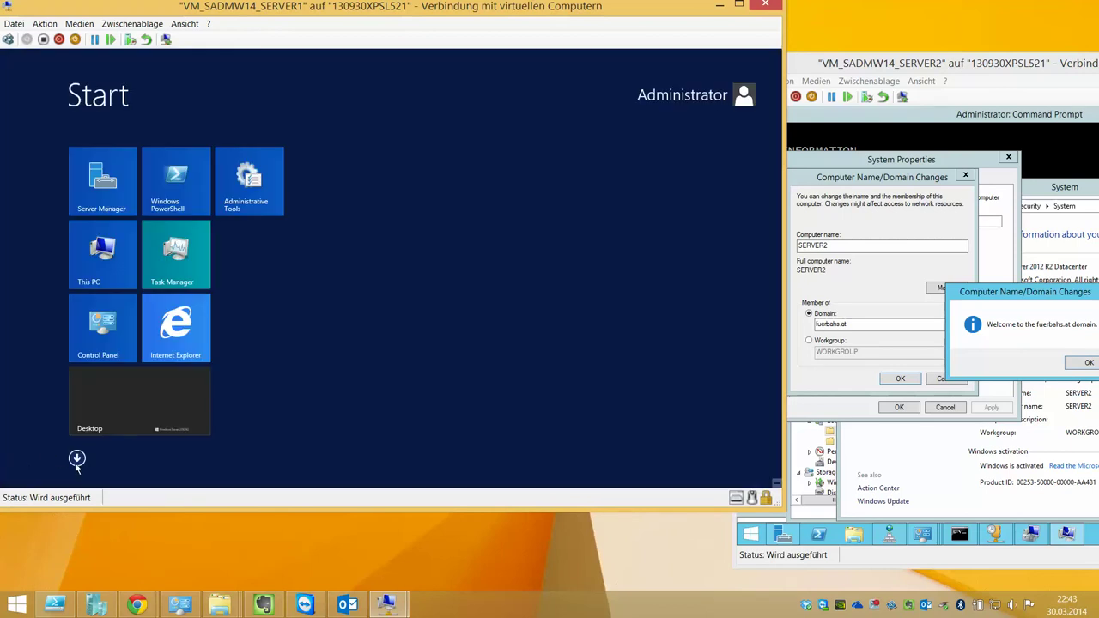
{"action": "left_click", "coordinate": [77, 459]}
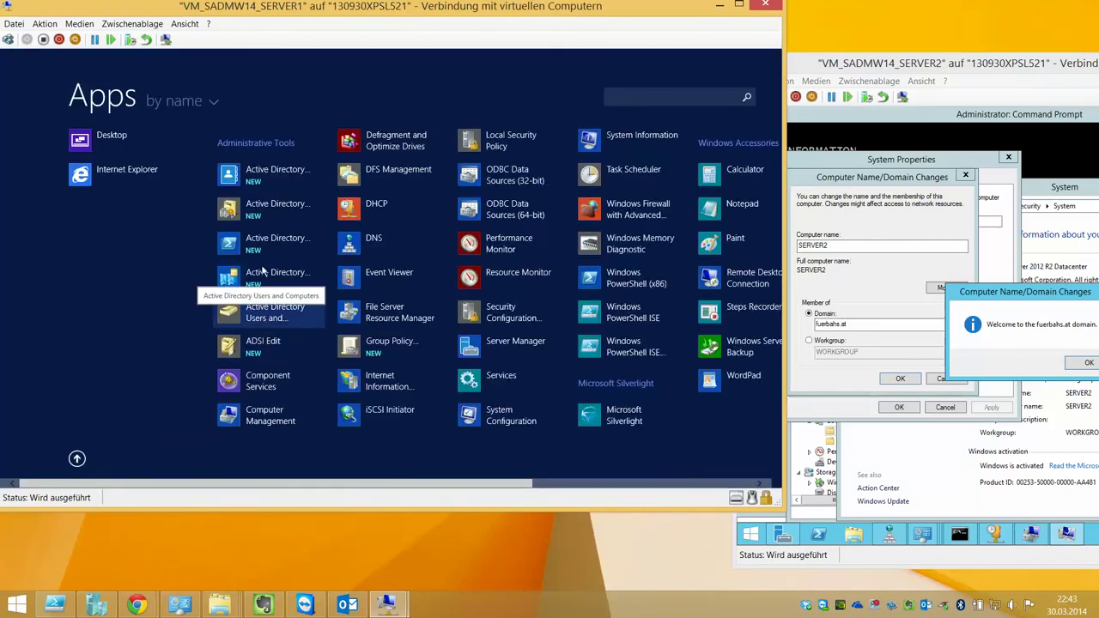
{"action": "scroll", "coordinate": [333, 410], "scroll_direction": "down", "scroll_amount": 3}
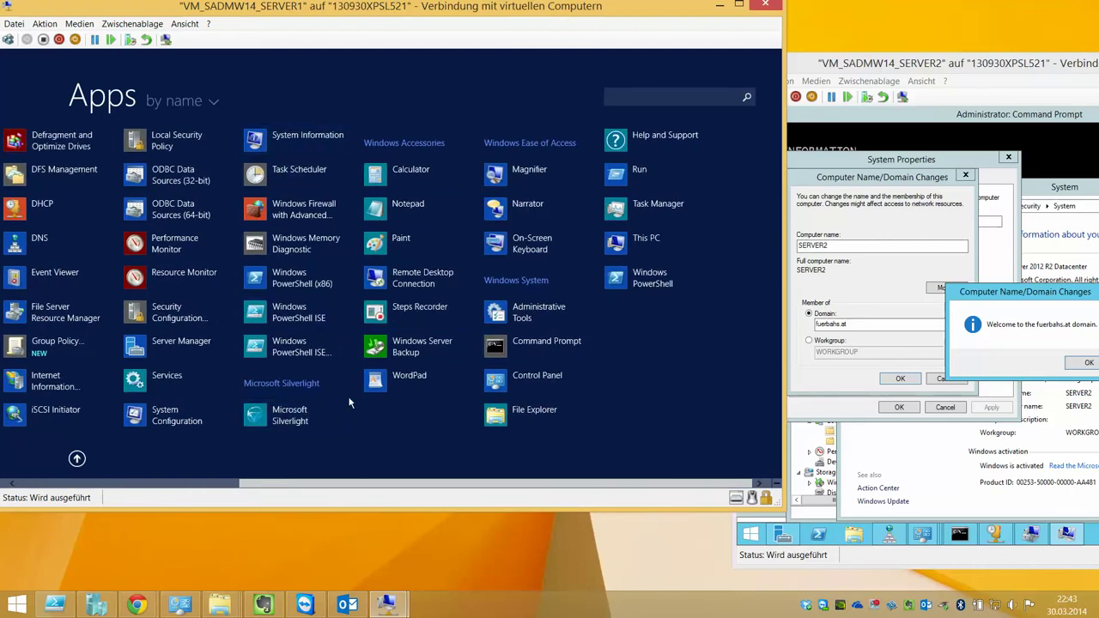
{"action": "type", "text": "gro"}
{"action": "type", "text": "up"}
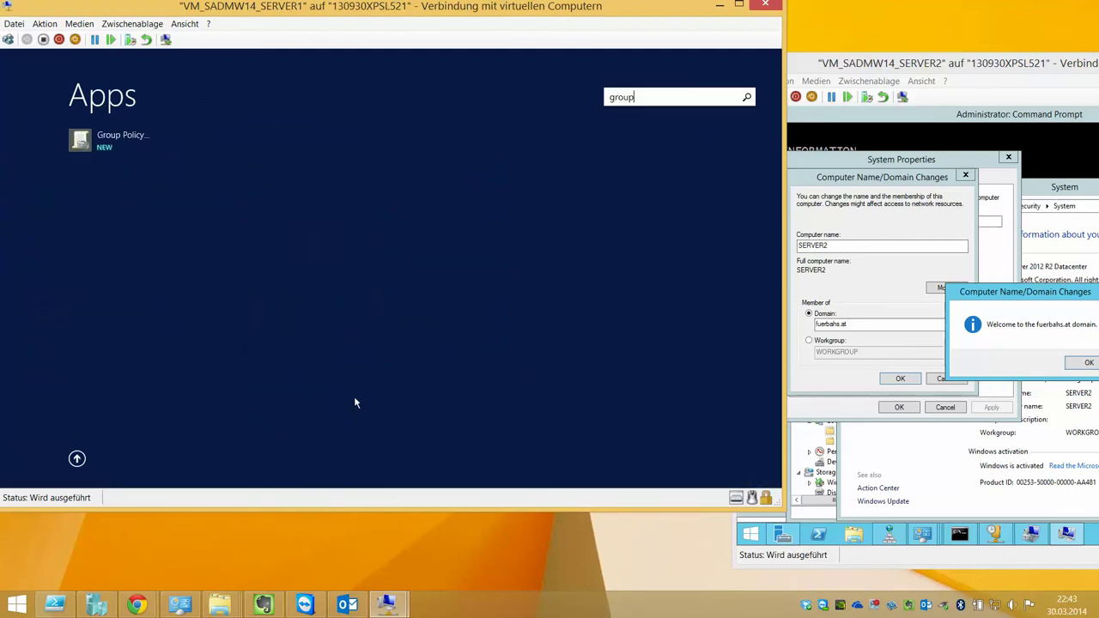
{"action": "left_click", "coordinate": [122, 140]}
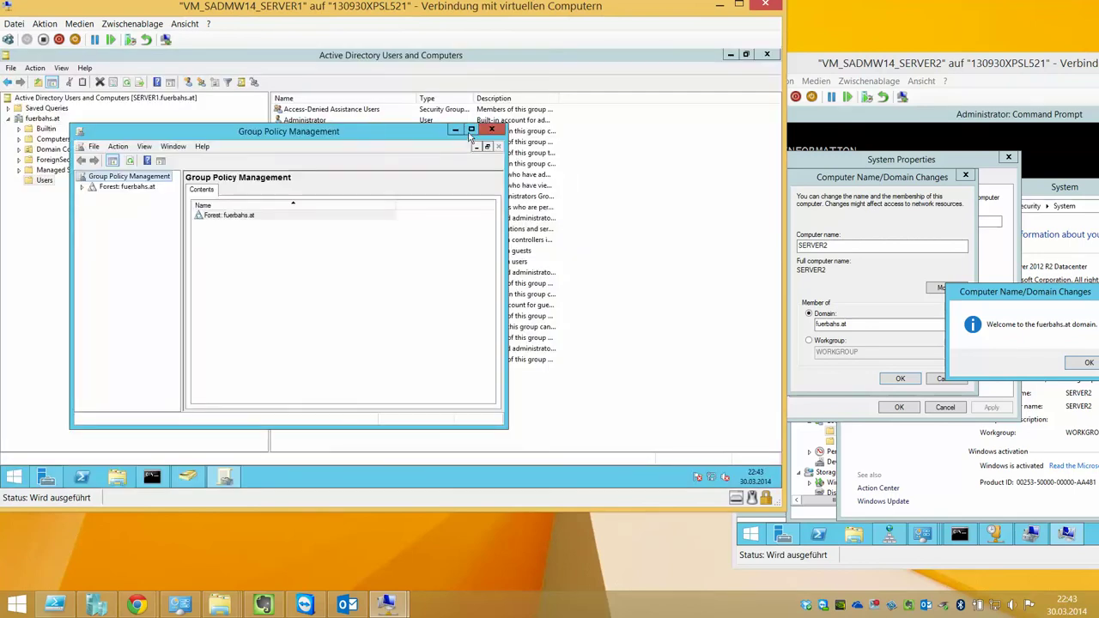
Maximize Group Policy Management and expand the fuerbahs.at forest's Domains node
{"action": "left_click", "coordinate": [471, 130]}
{"action": "double_click", "coordinate": [73, 109]}
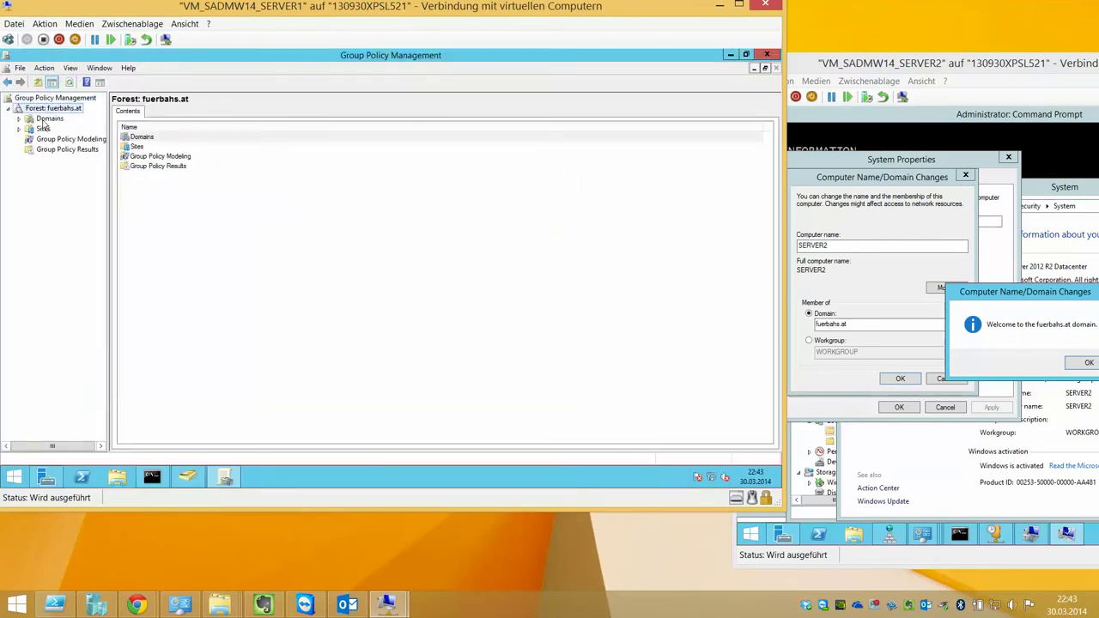
{"action": "double_click", "coordinate": [47, 119]}
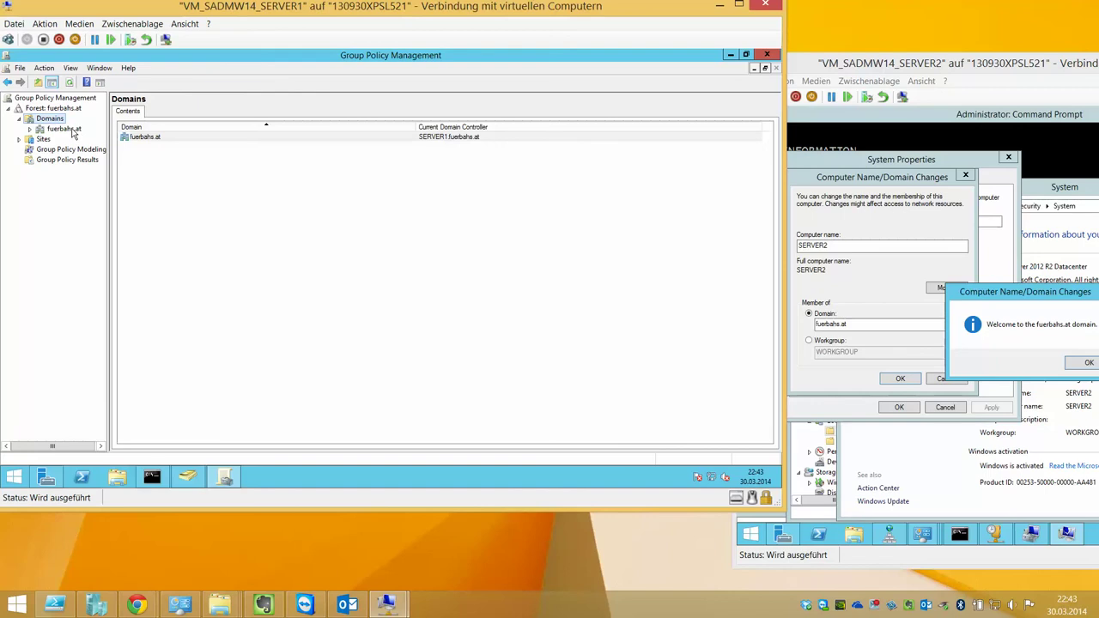
Acknowledge the domain-join notice on SERVER2 and restart it now
{"action": "left_click_drag", "start_coordinate": [945, 64], "coordinate": [758, 54]}
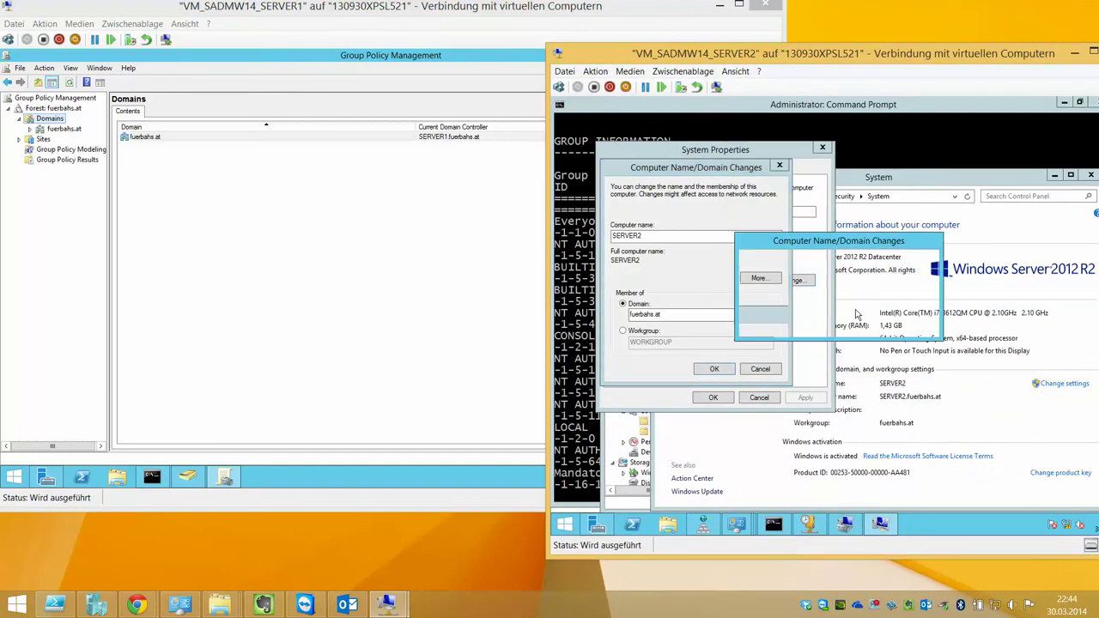
{"action": "left_click", "coordinate": [925, 329]}
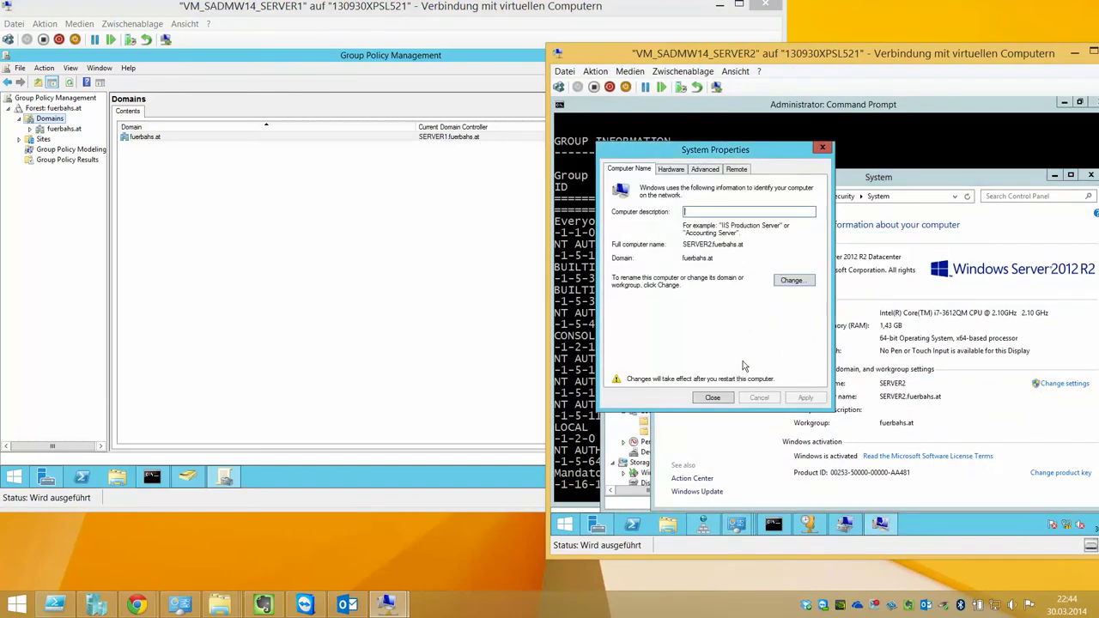
{"action": "left_click", "coordinate": [713, 397]}
{"action": "left_click", "coordinate": [858, 326]}
Review the fuerbahs.at domain's status, linked GPOs, delegation and Group Policy inheritance
{"action": "left_click", "coordinate": [264, 194]}
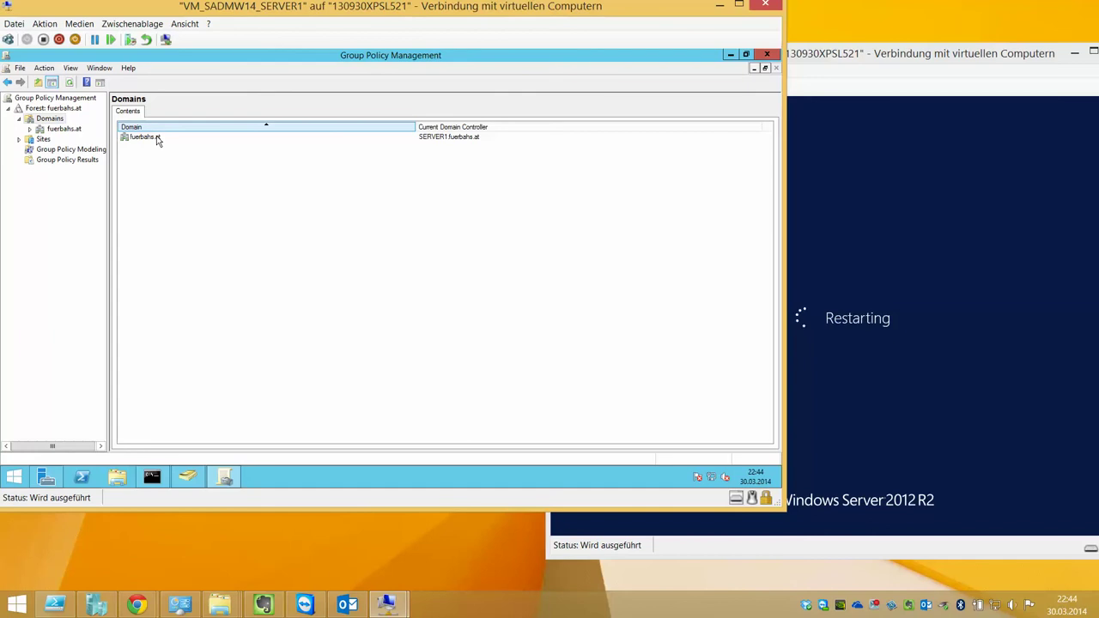
{"action": "double_click", "coordinate": [146, 136]}
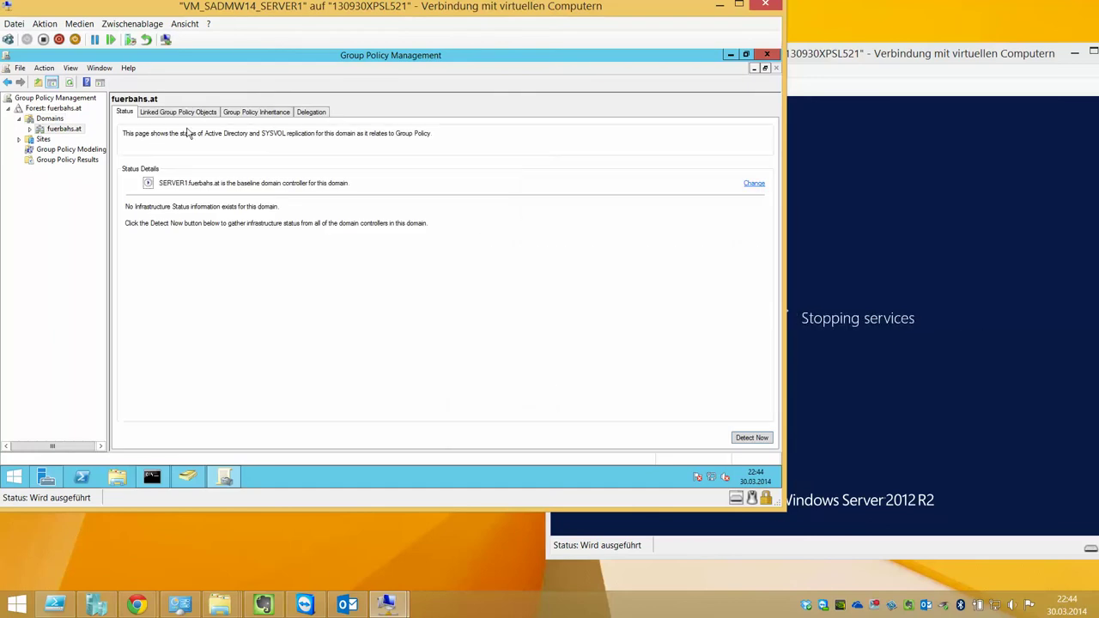
{"action": "left_click", "coordinate": [147, 183]}
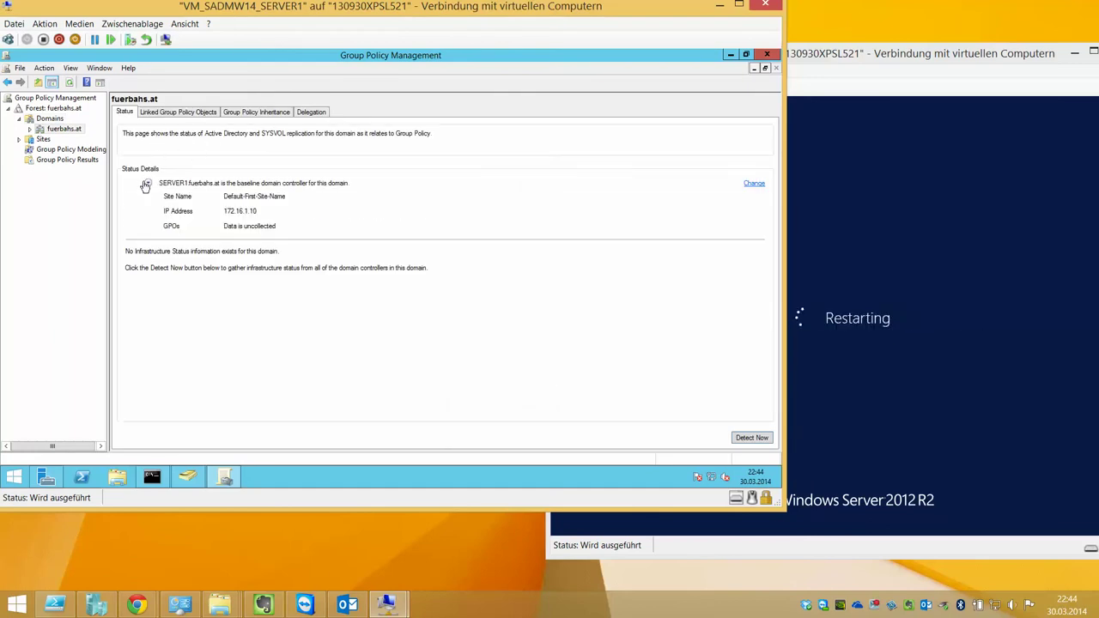
{"action": "left_click", "coordinate": [147, 184]}
{"action": "left_click", "coordinate": [179, 112]}
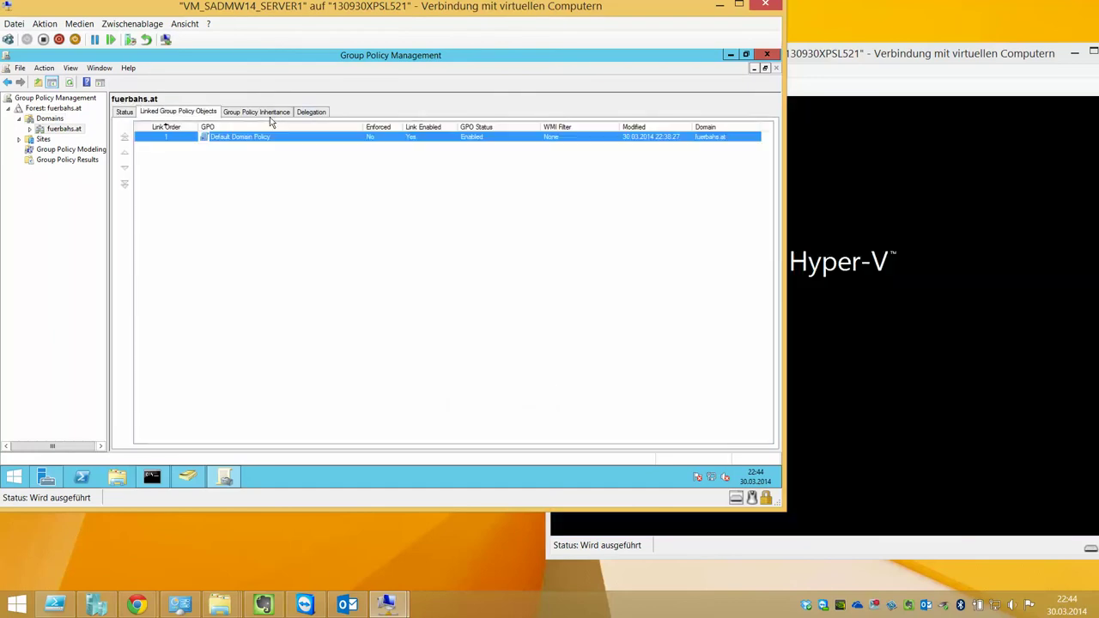
{"action": "left_click", "coordinate": [314, 112]}
{"action": "left_click", "coordinate": [268, 113]}
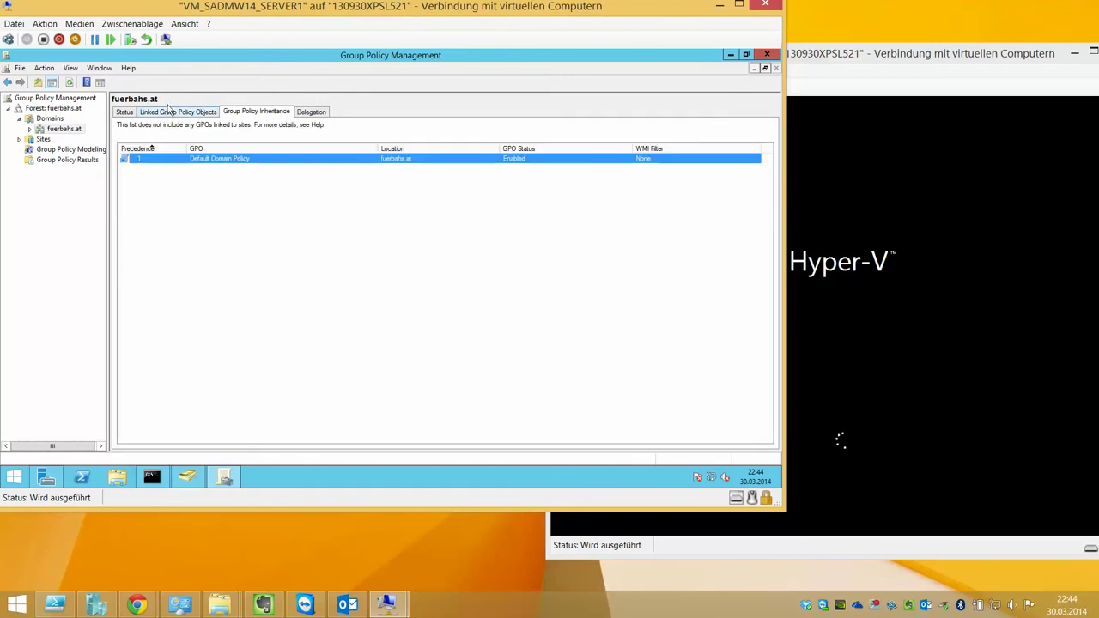
{"action": "left_click", "coordinate": [131, 112]}
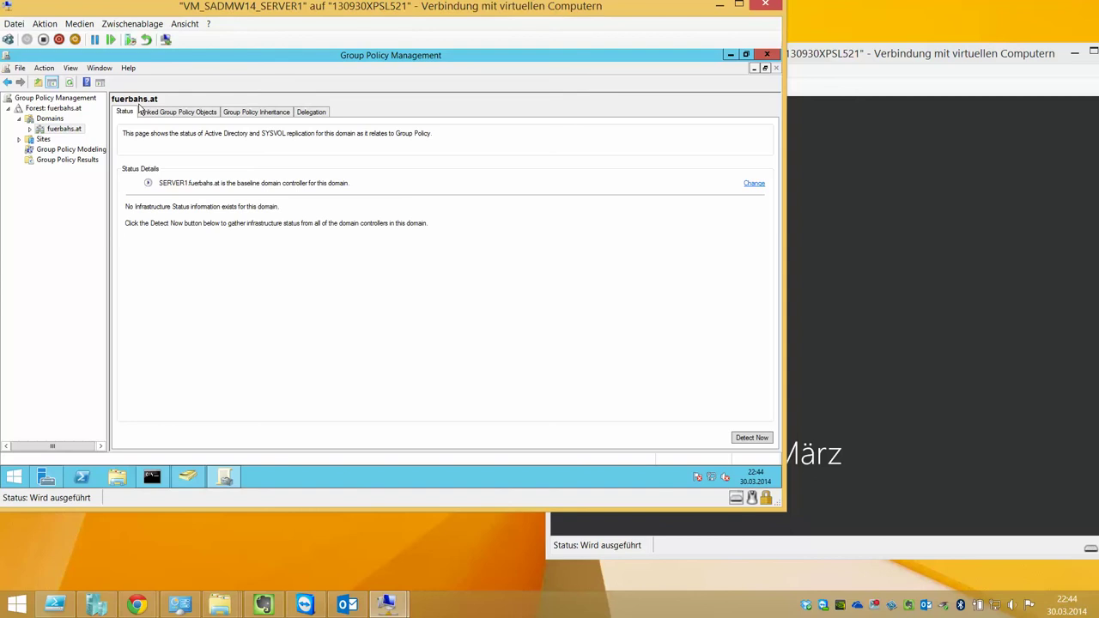
Select the Default Domain Policy, suppress the link notice, and open the policy for editing
{"action": "double_click", "coordinate": [37, 129]}
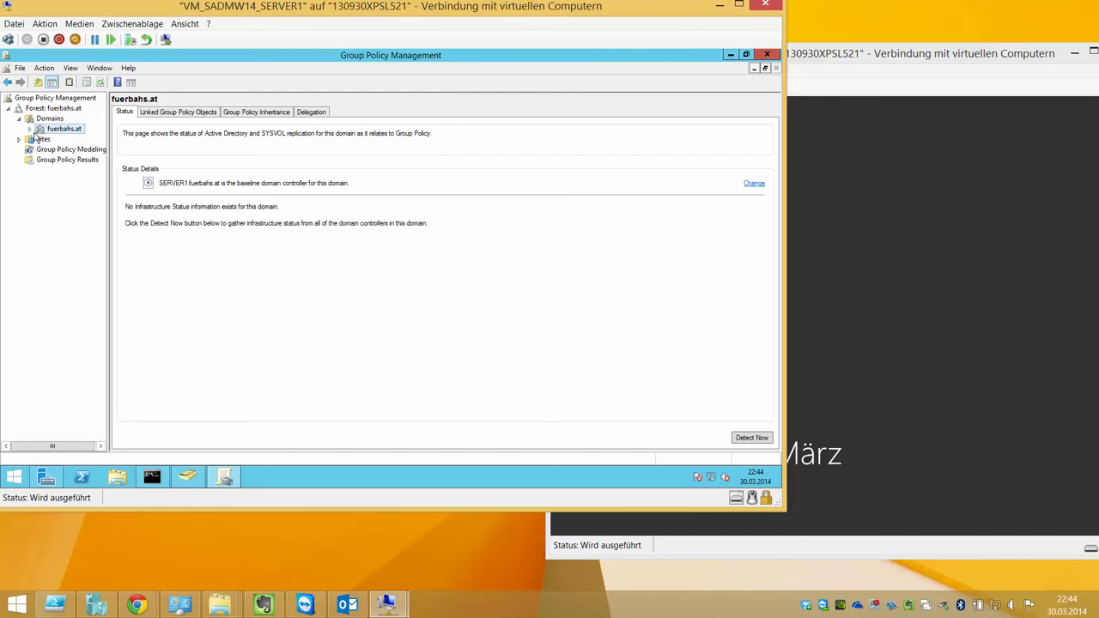
{"action": "left_click", "coordinate": [100, 141]}
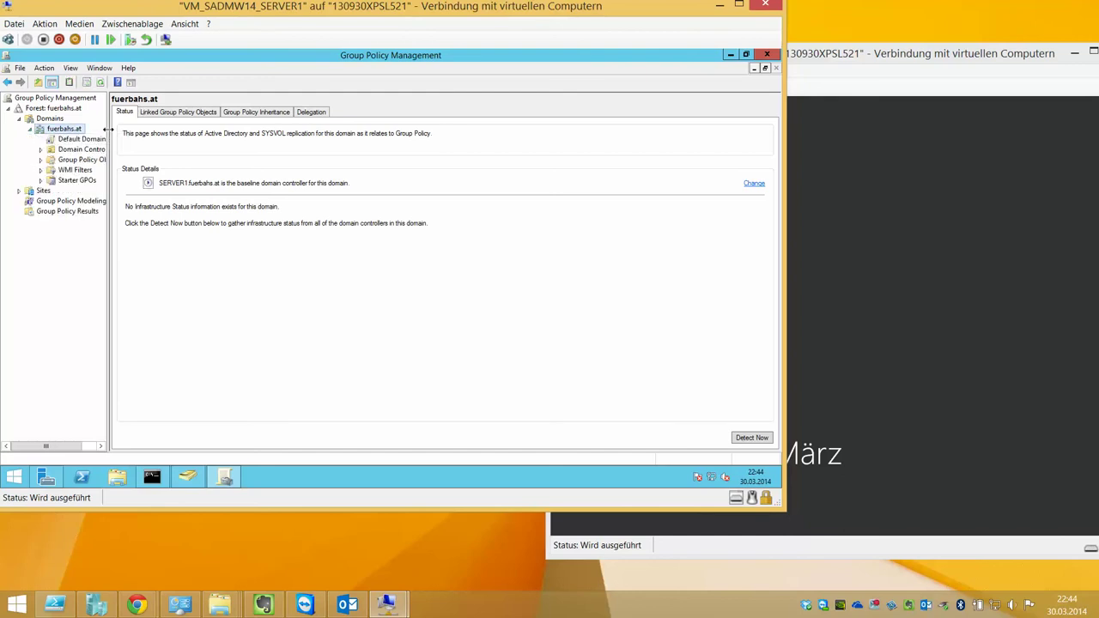
{"action": "left_click", "coordinate": [386, 286]}
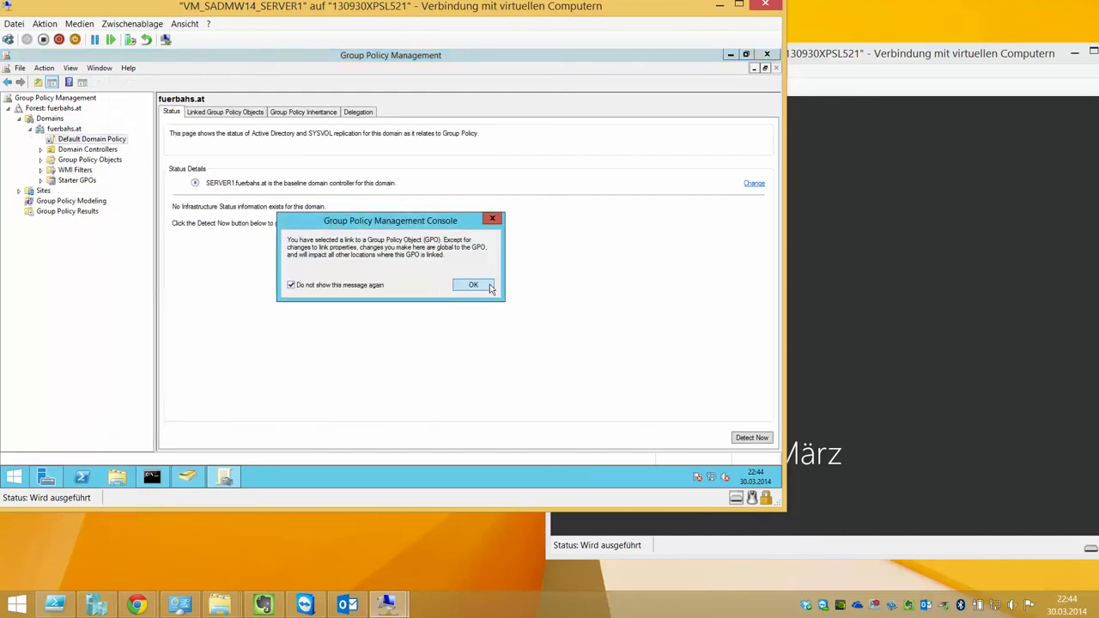
{"action": "left_click", "coordinate": [475, 285]}
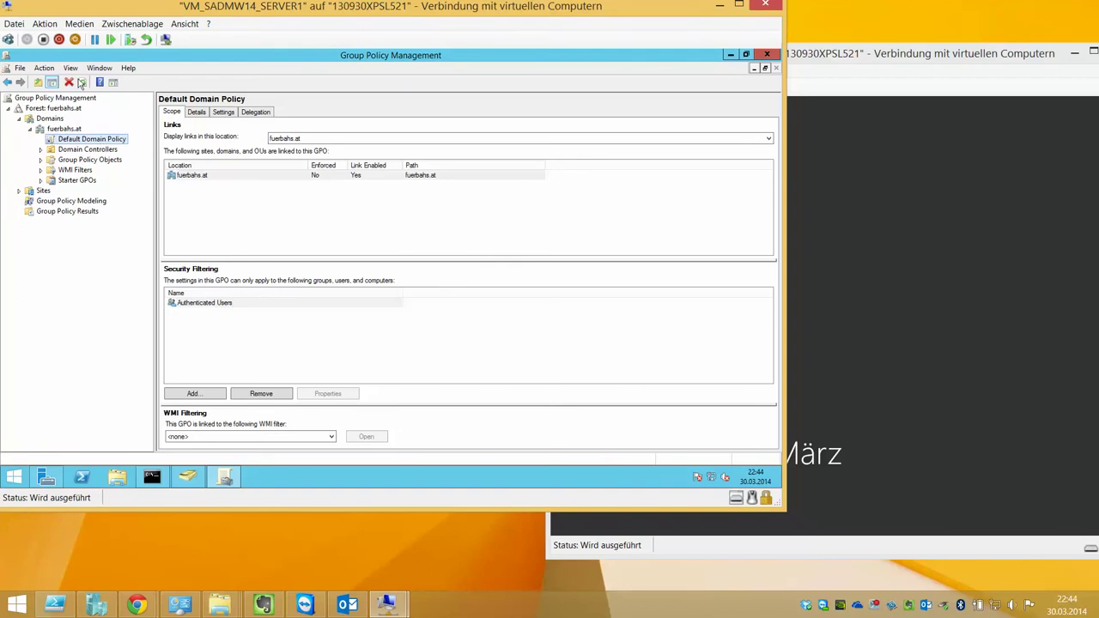
{"action": "left_click", "coordinate": [825, 136]}
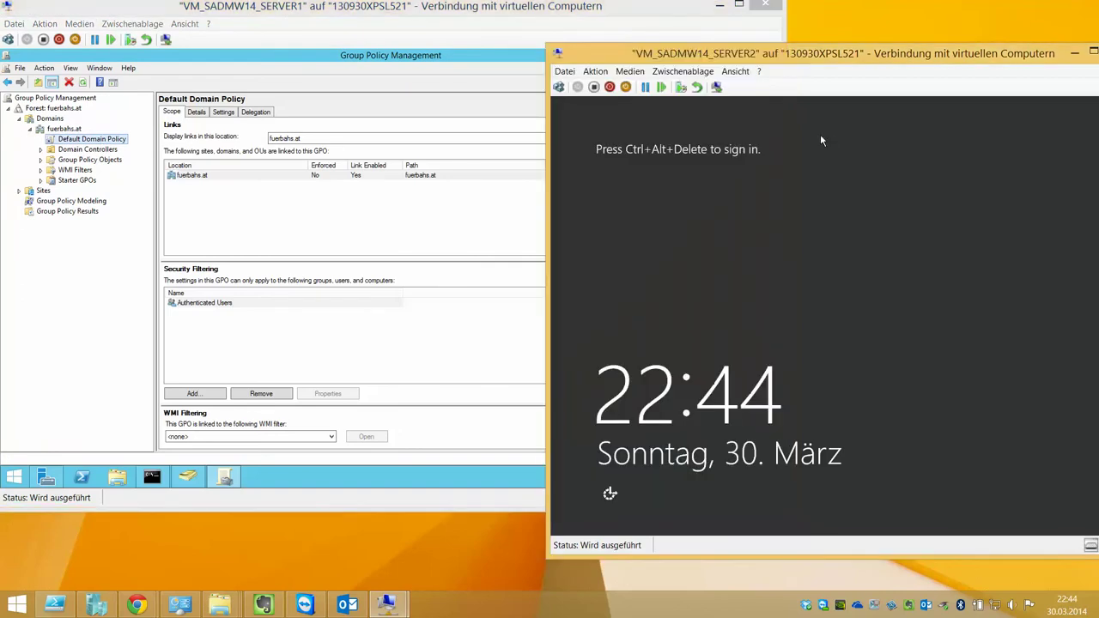
{"action": "right_click", "coordinate": [92, 140]}
{"action": "left_click", "coordinate": [116, 151]}
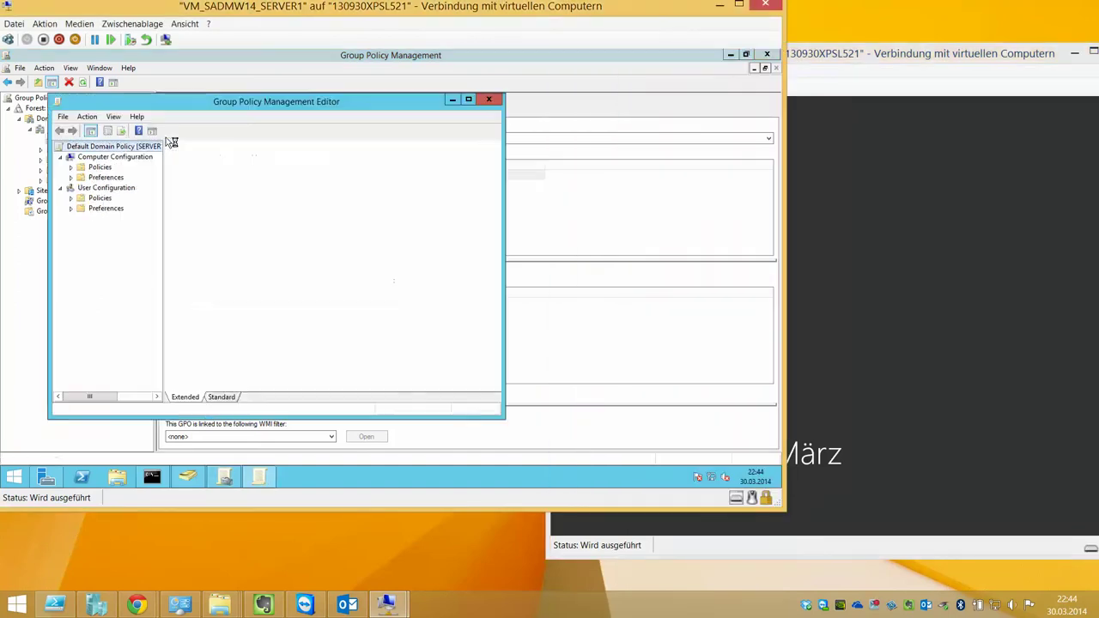
Maximize the policy editor, widen the tree, and browse Computer and User Configuration
{"action": "left_click", "coordinate": [468, 99]}
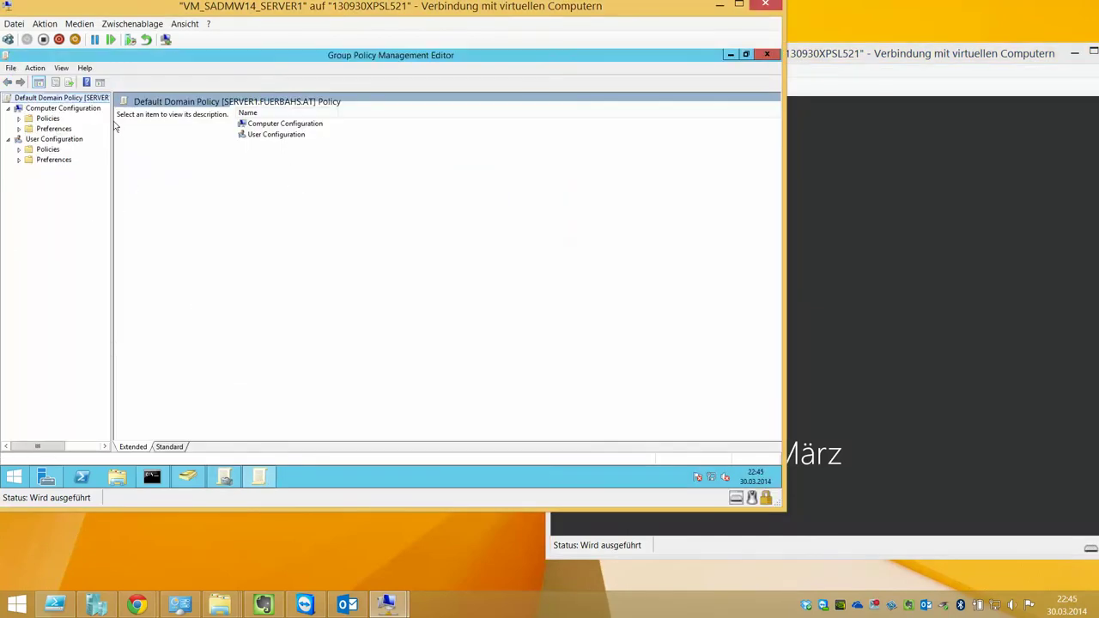
{"action": "left_click_drag", "start_coordinate": [113, 120], "coordinate": [213, 116]}
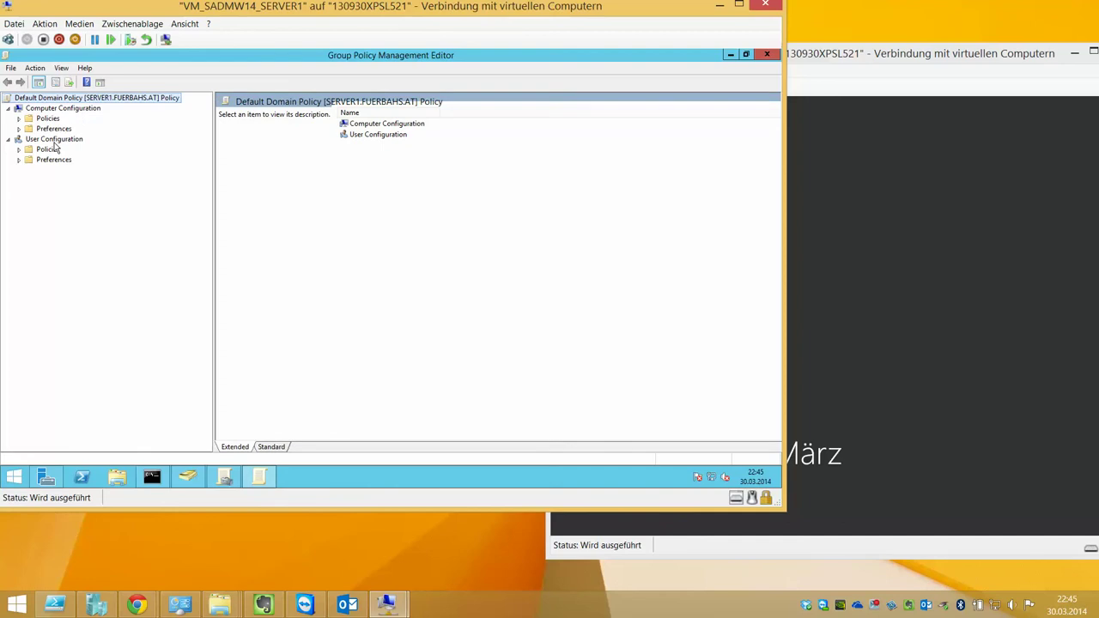
{"action": "left_click", "coordinate": [55, 140]}
{"action": "left_click", "coordinate": [60, 110]}
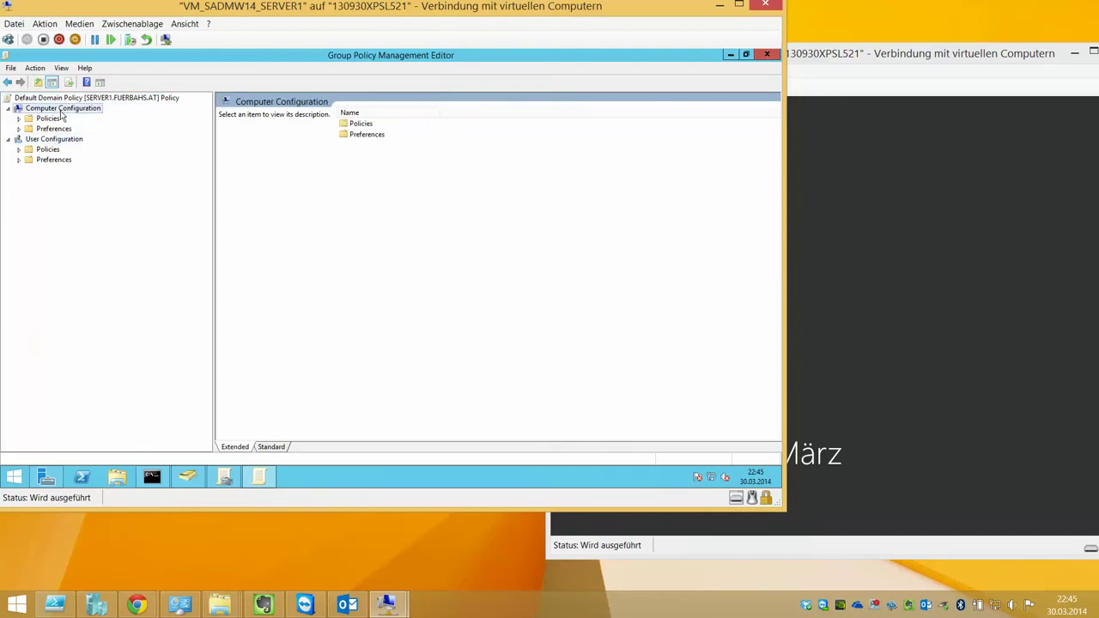
{"action": "left_click", "coordinate": [76, 140]}
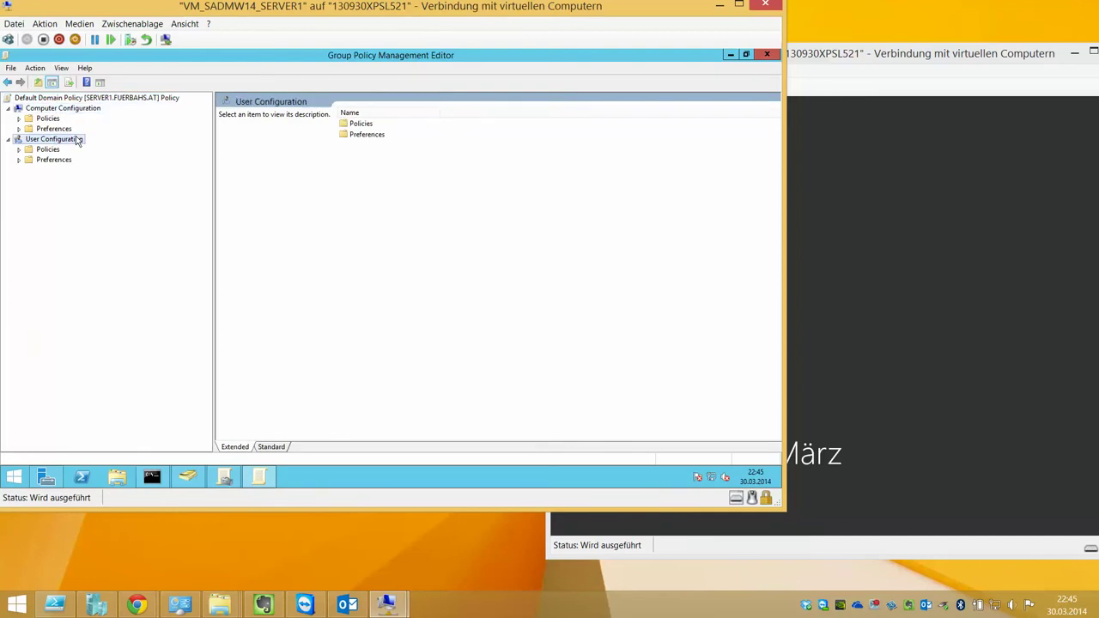
Navigate Policies > Windows Settings > Security Settings > Account Policies to Password Policy
{"action": "left_click", "coordinate": [19, 128]}
{"action": "left_click", "coordinate": [19, 117]}
{"action": "left_click", "coordinate": [29, 149]}
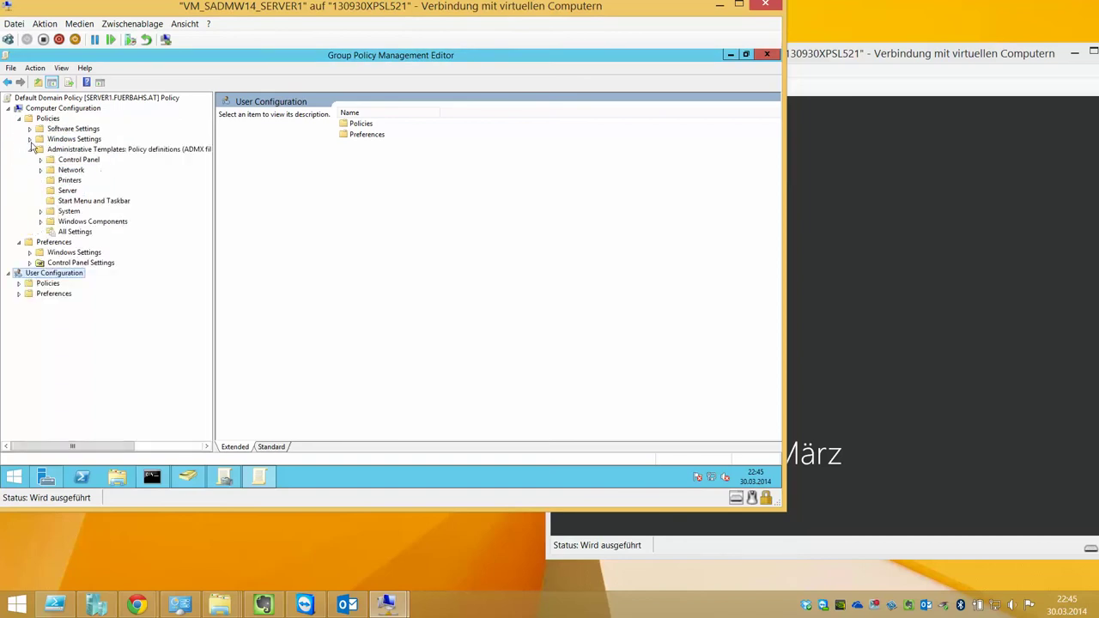
{"action": "left_click", "coordinate": [31, 128]}
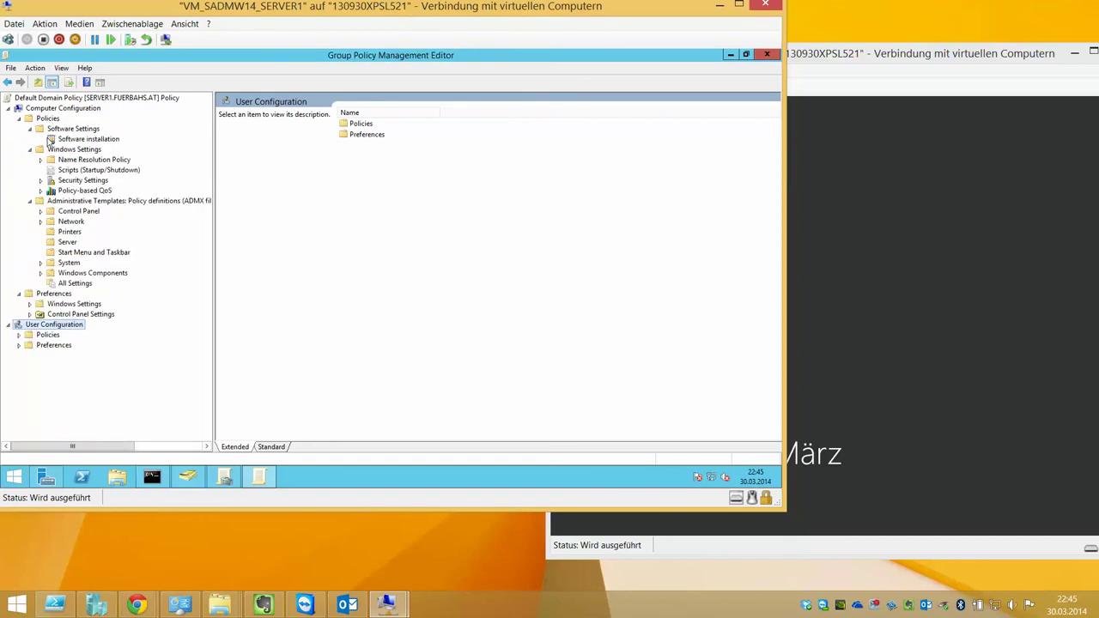
{"action": "double_click", "coordinate": [73, 180]}
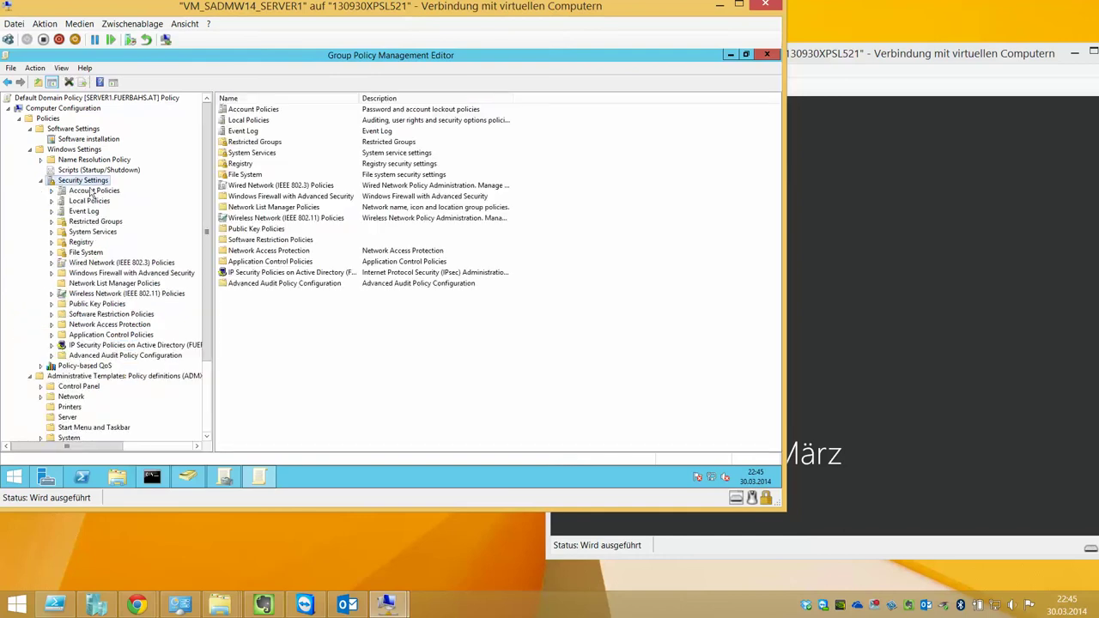
{"action": "left_click", "coordinate": [90, 201]}
{"action": "double_click", "coordinate": [93, 191]}
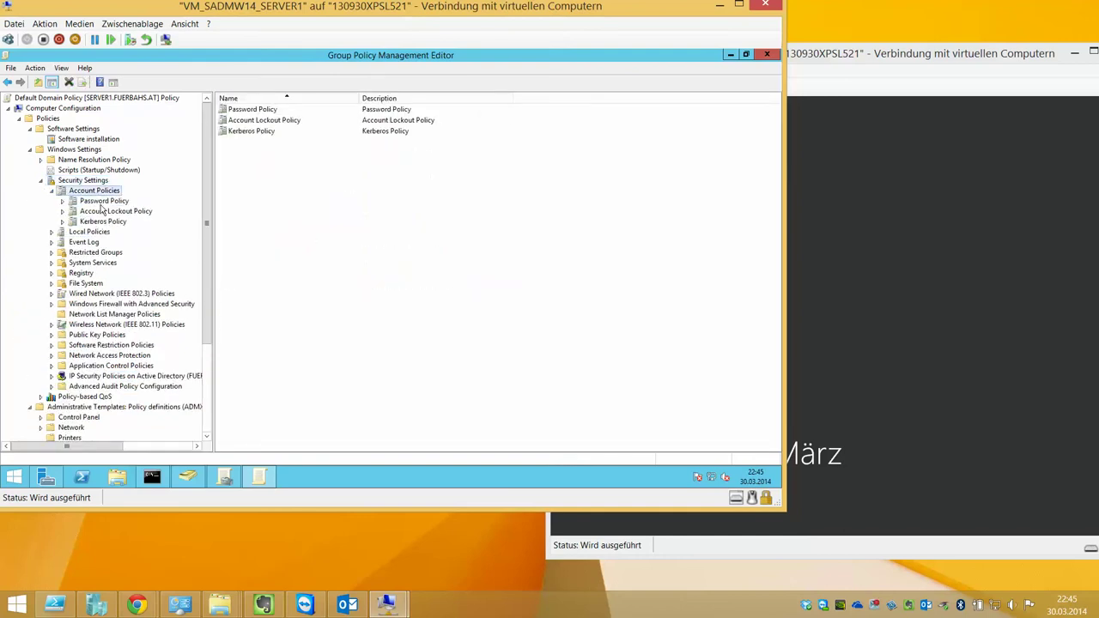
{"action": "left_click", "coordinate": [103, 201]}
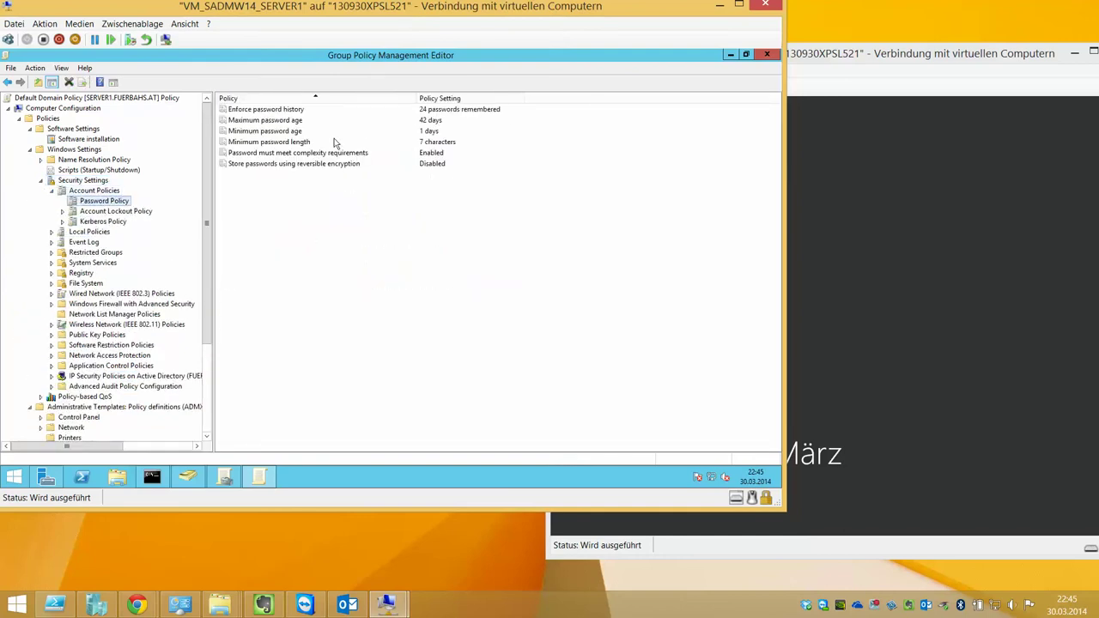
Set Maximum password age to 0 and Enforce password history to 0 passwords remembered
{"action": "double_click", "coordinate": [289, 121]}
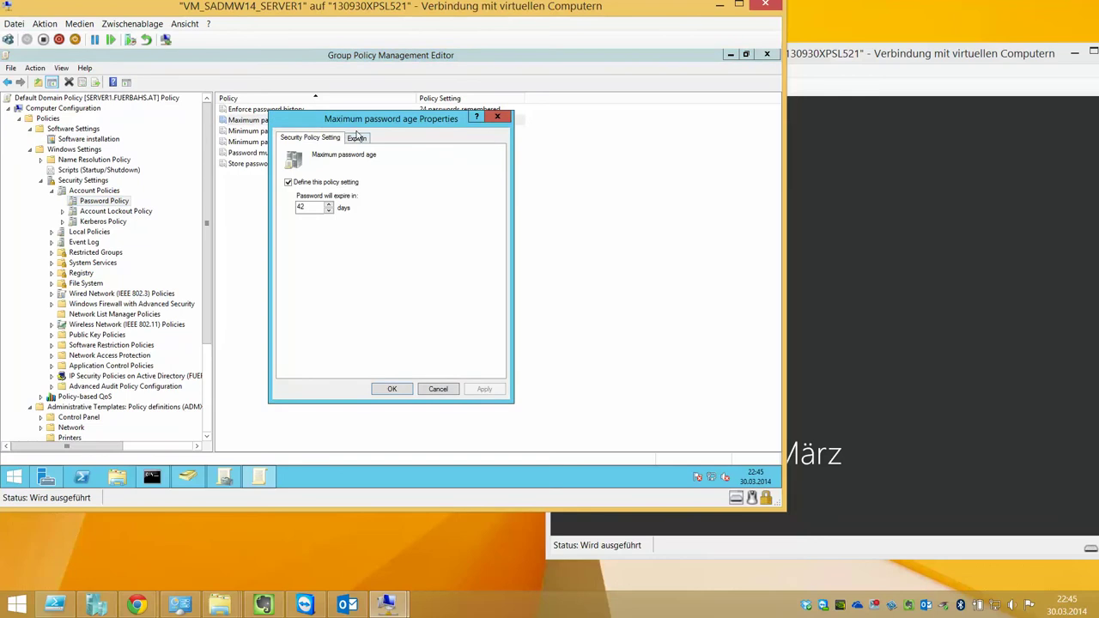
{"action": "double_click", "coordinate": [318, 206]}
{"action": "type", "text": "0"}
{"action": "key", "text": "Return"}
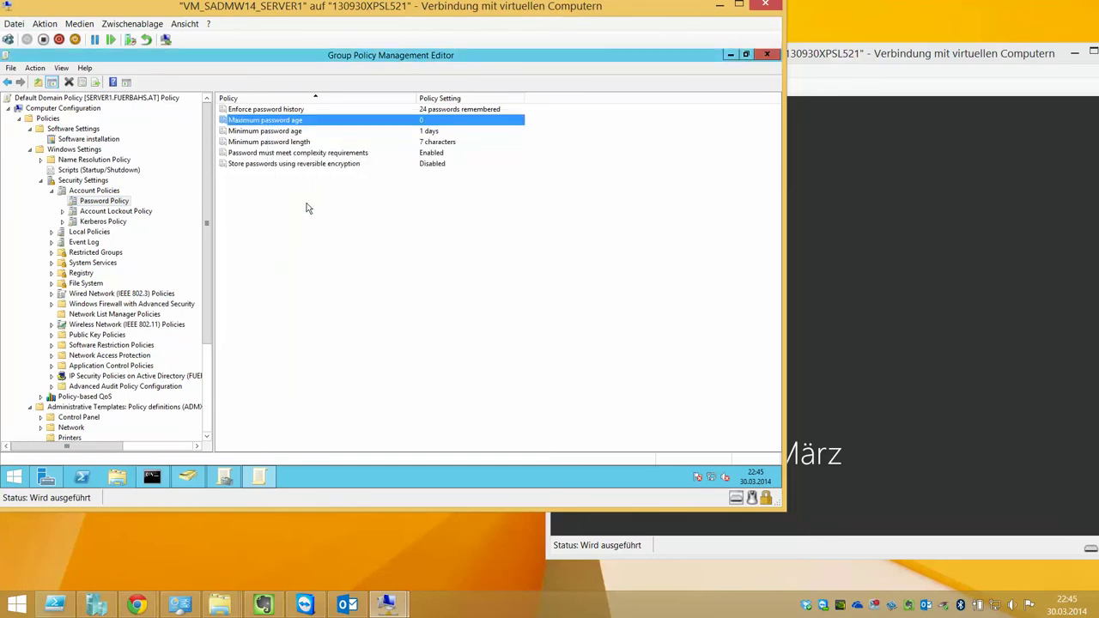
{"action": "double_click", "coordinate": [354, 109]}
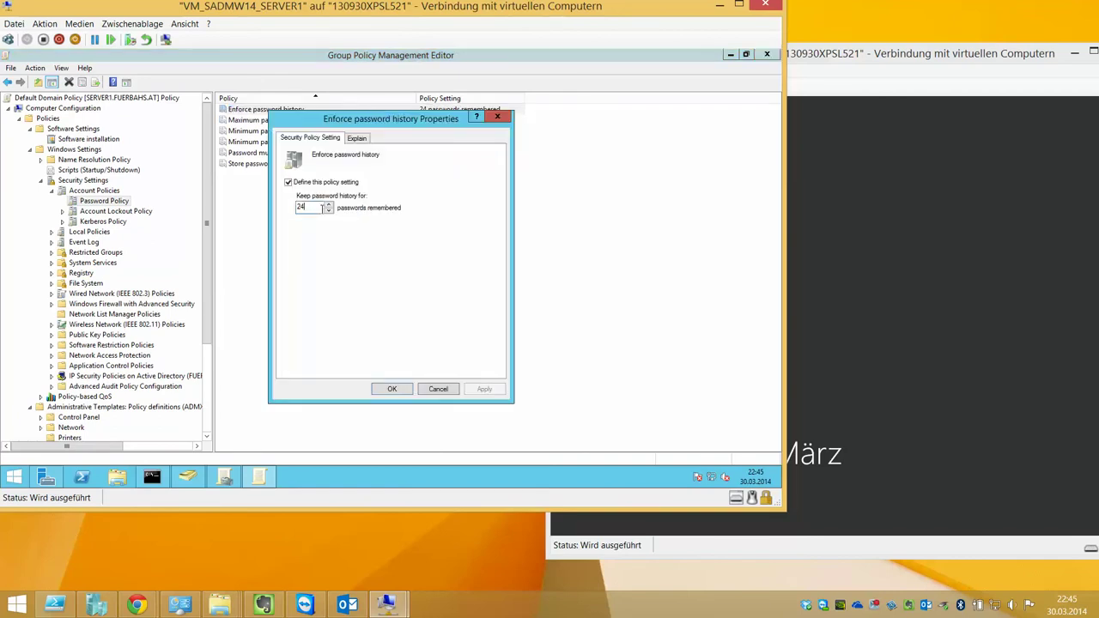
{"action": "type", "text": "0"}
{"action": "key", "text": "Return"}
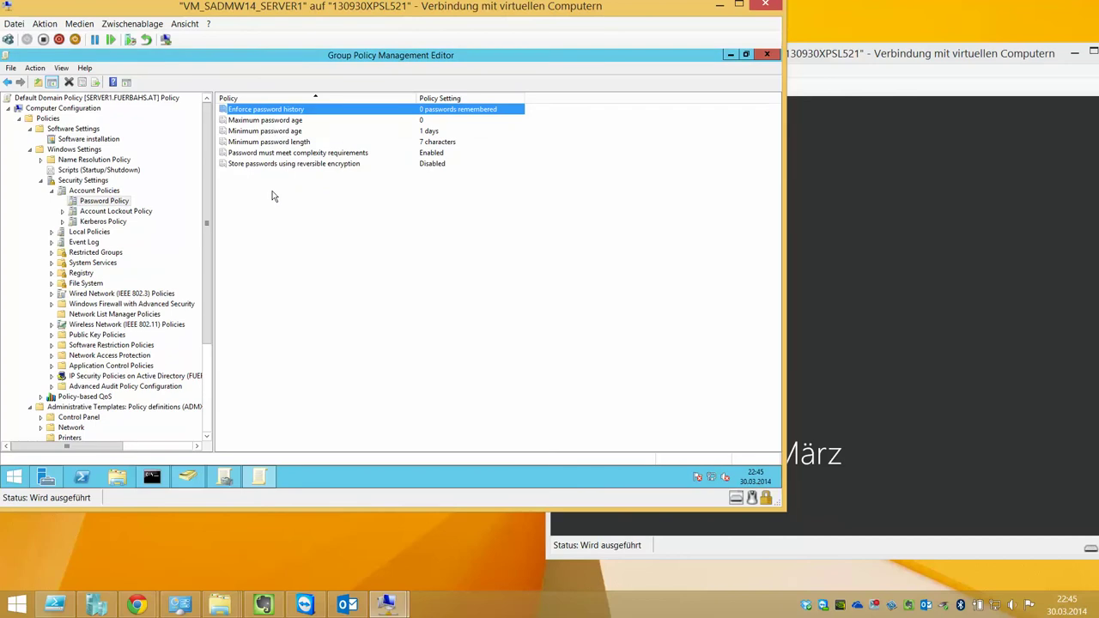
Set Minimum password age to 0 days and Minimum password length to 0
{"action": "double_click", "coordinate": [308, 132]}
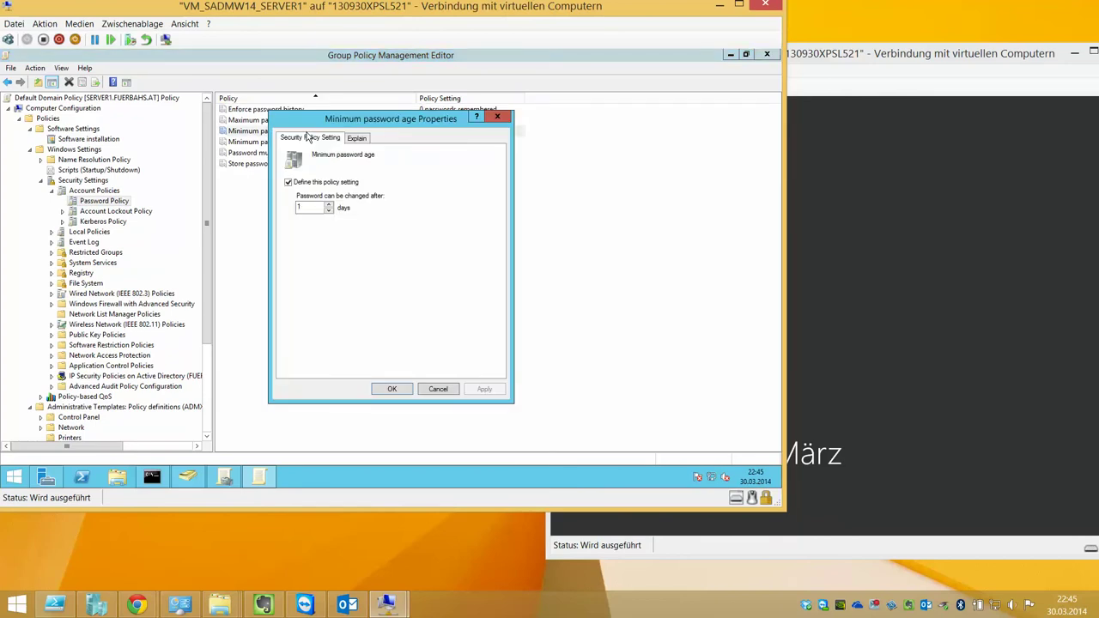
{"action": "type", "text": "0"}
{"action": "key", "text": "Return"}
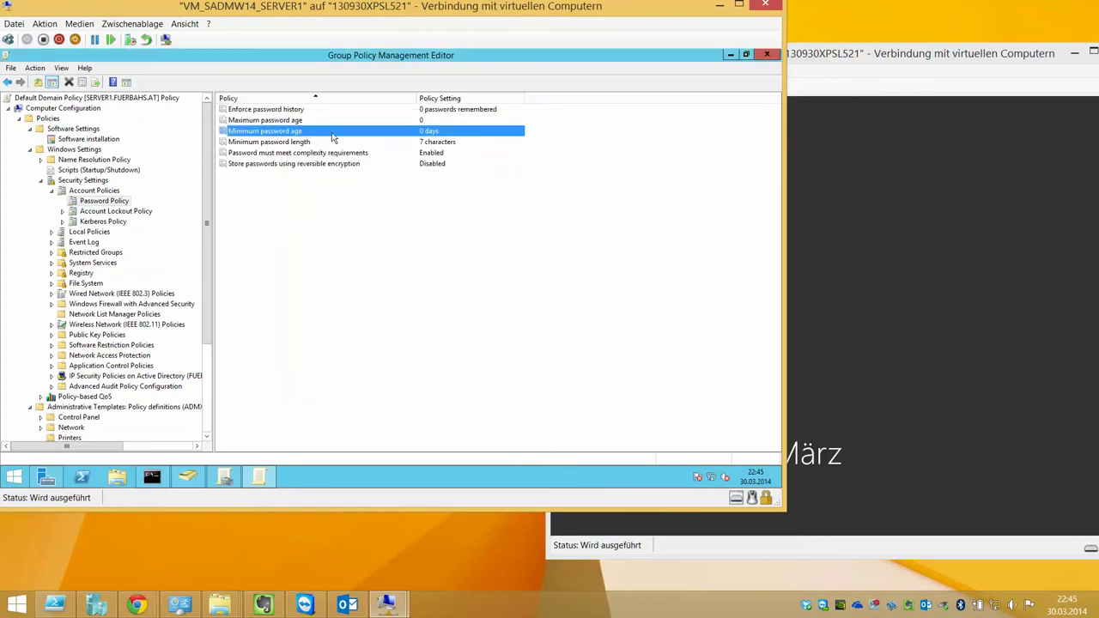
{"action": "double_click", "coordinate": [340, 142]}
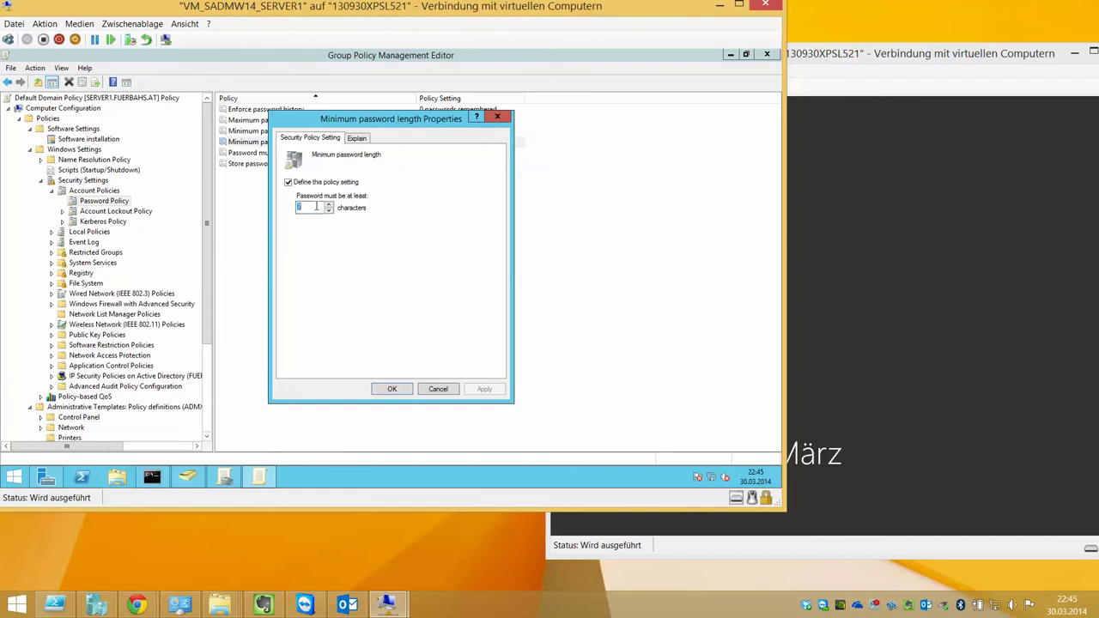
{"action": "type", "text": "0"}
{"action": "key", "text": "Return"}
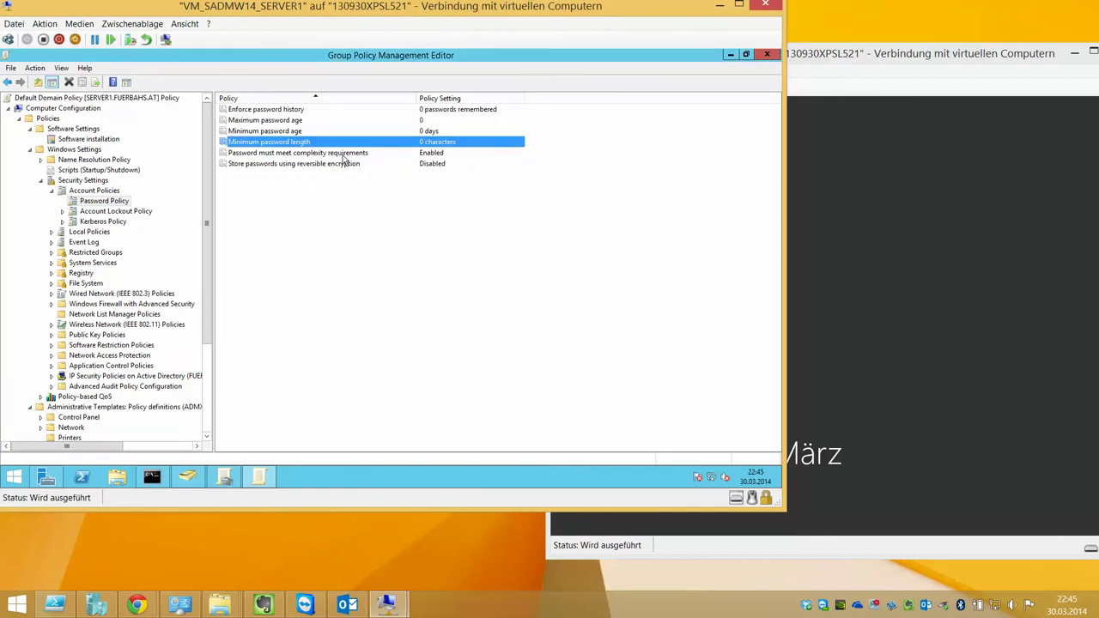
Disable password complexity requirements and minimize the policy editor and Group Policy Management
{"action": "double_click", "coordinate": [345, 155]}
{"action": "left_click", "coordinate": [315, 208]}
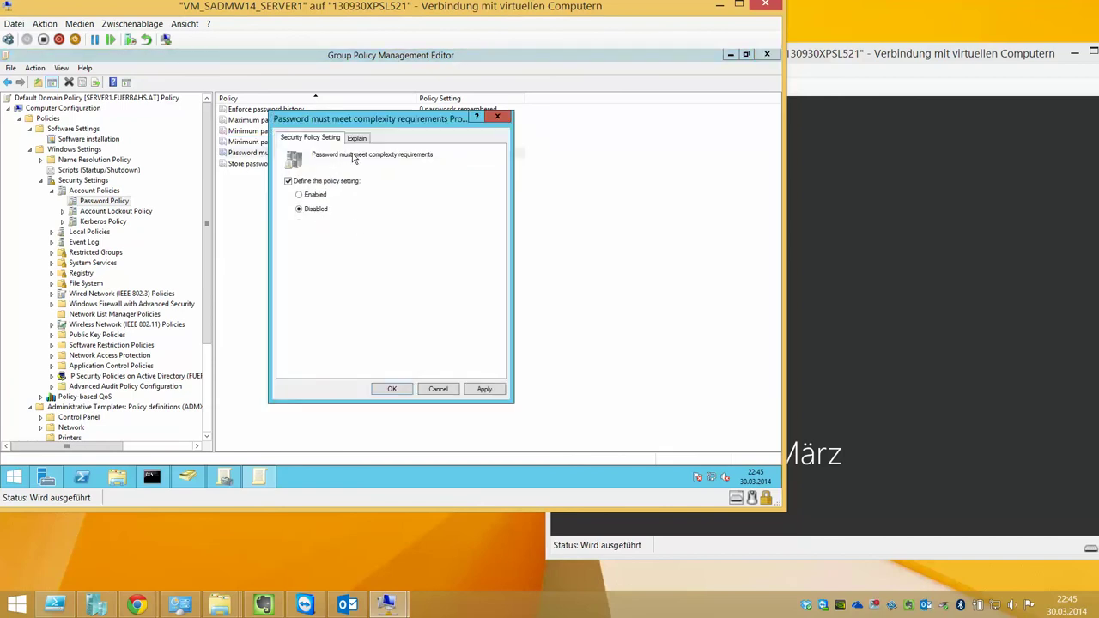
{"action": "left_click", "coordinate": [391, 389]}
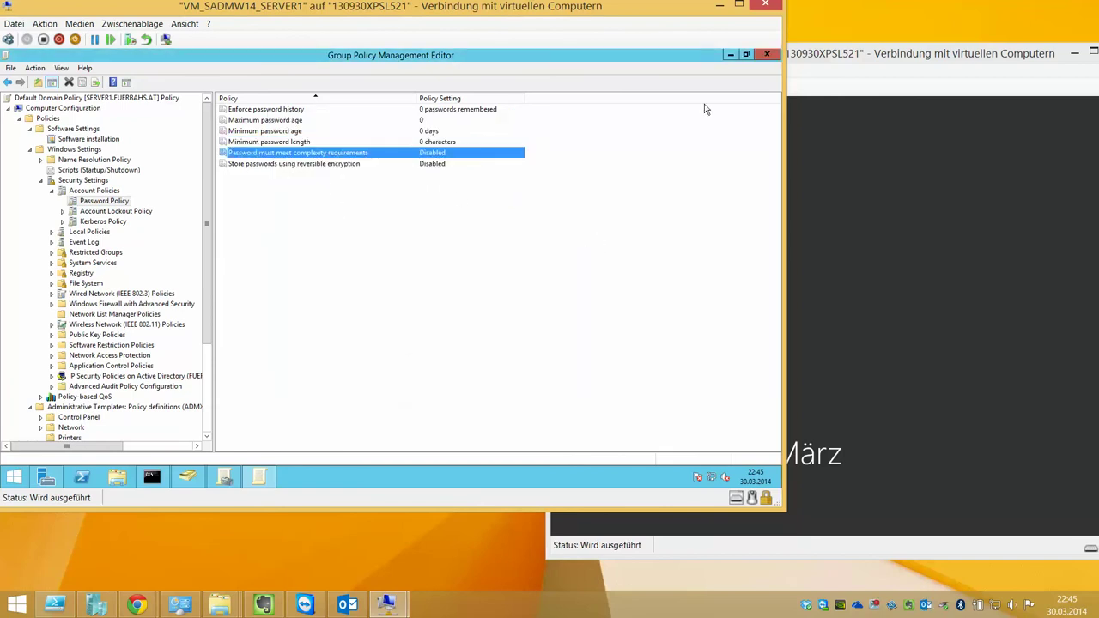
{"action": "left_click", "coordinate": [730, 56]}
{"action": "left_click", "coordinate": [731, 57]}
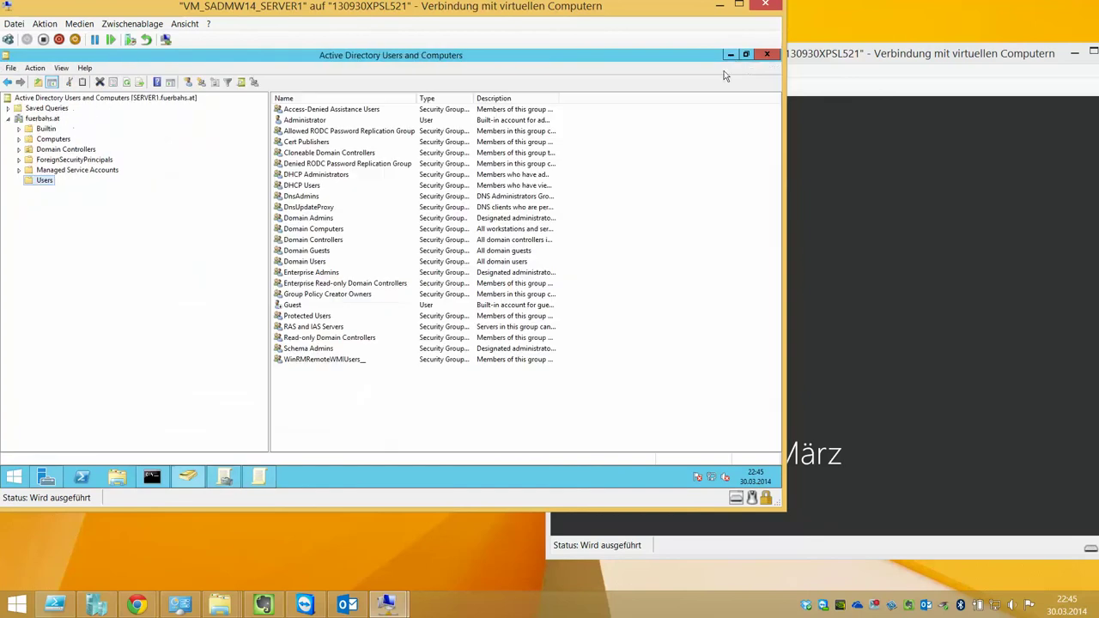
Start a new user in the Users container, entering first name, last name and logon name
{"action": "right_click", "coordinate": [309, 383]}
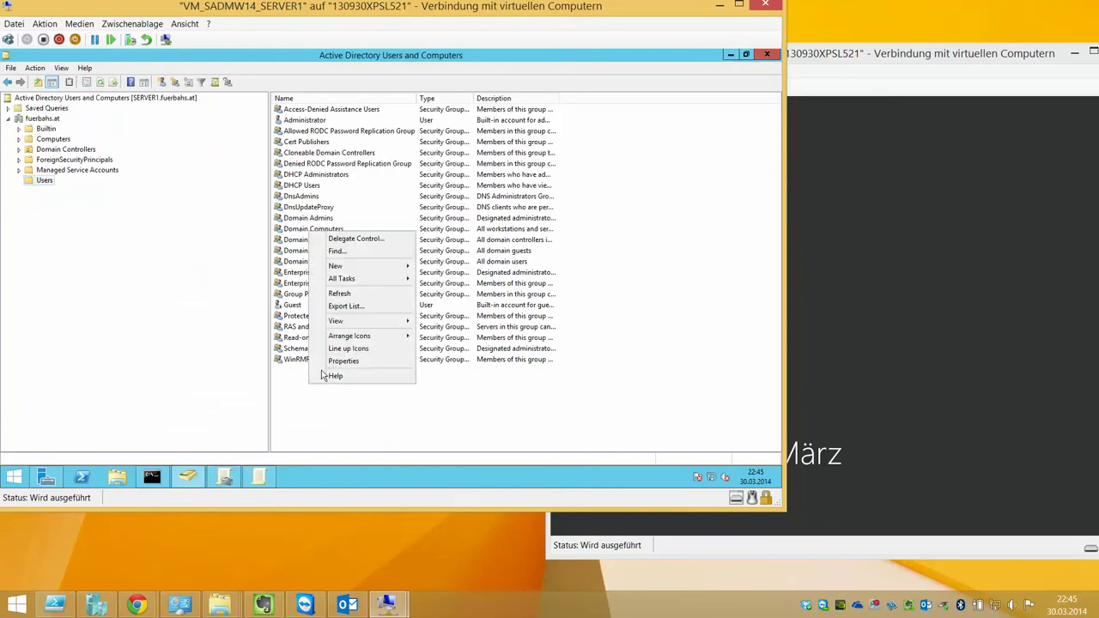
{"action": "mouse_move", "coordinate": [343, 268]}
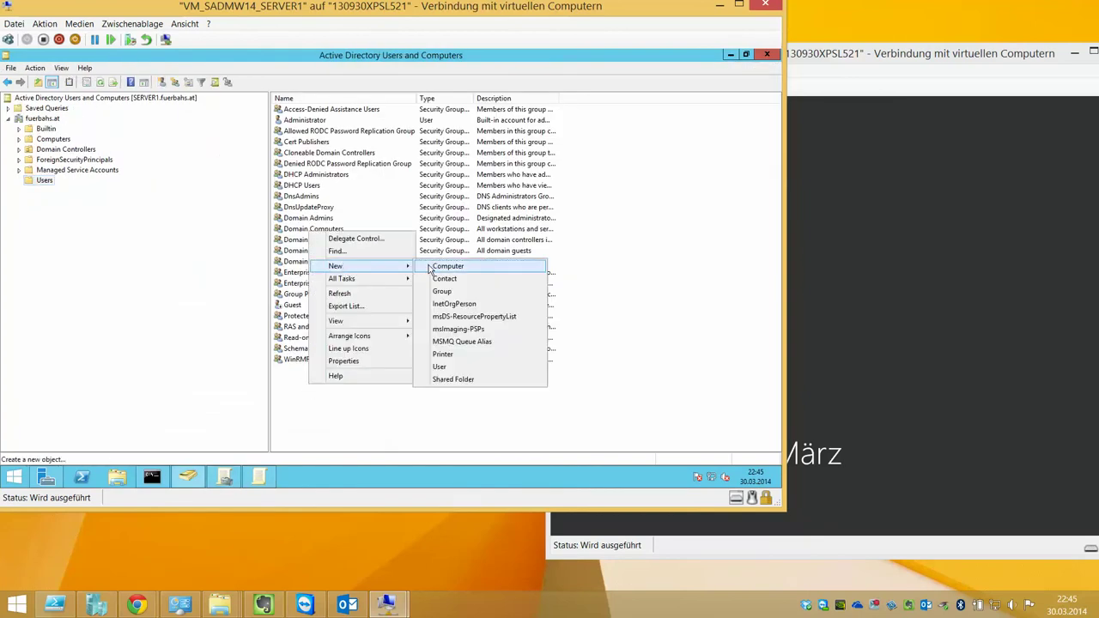
{"action": "left_click", "coordinate": [447, 364]}
{"action": "type", "text": "Christoph"}
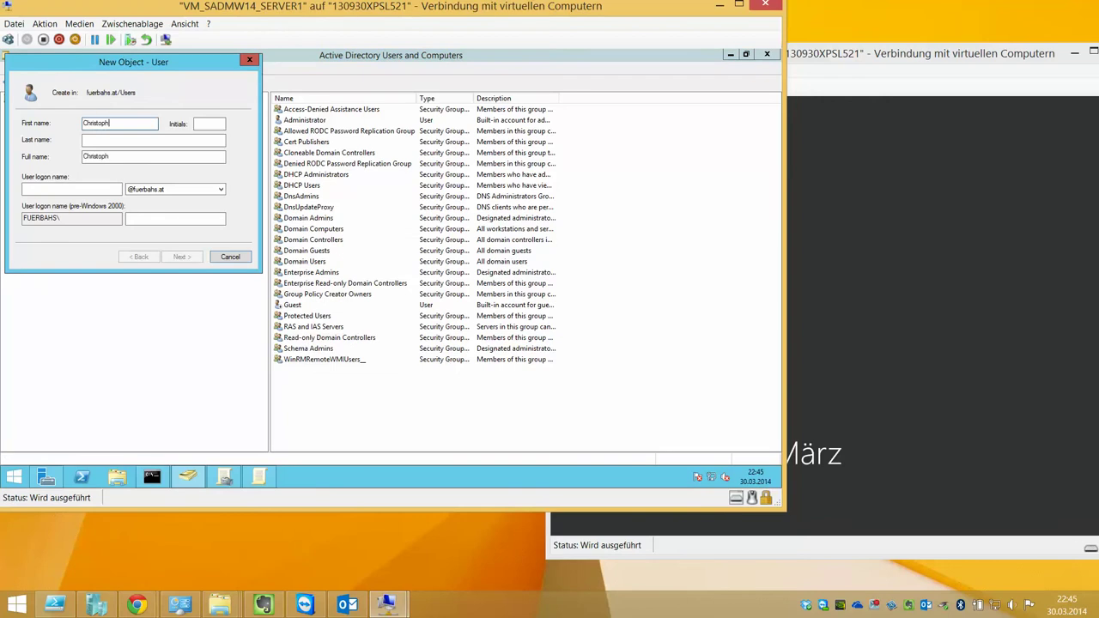
{"action": "left_click", "coordinate": [153, 140]}
{"action": "type", "text": "Fürbahs"}
{"action": "left_click", "coordinate": [71, 189]}
{"action": "type", "text": "fuerbahs.christoph"}
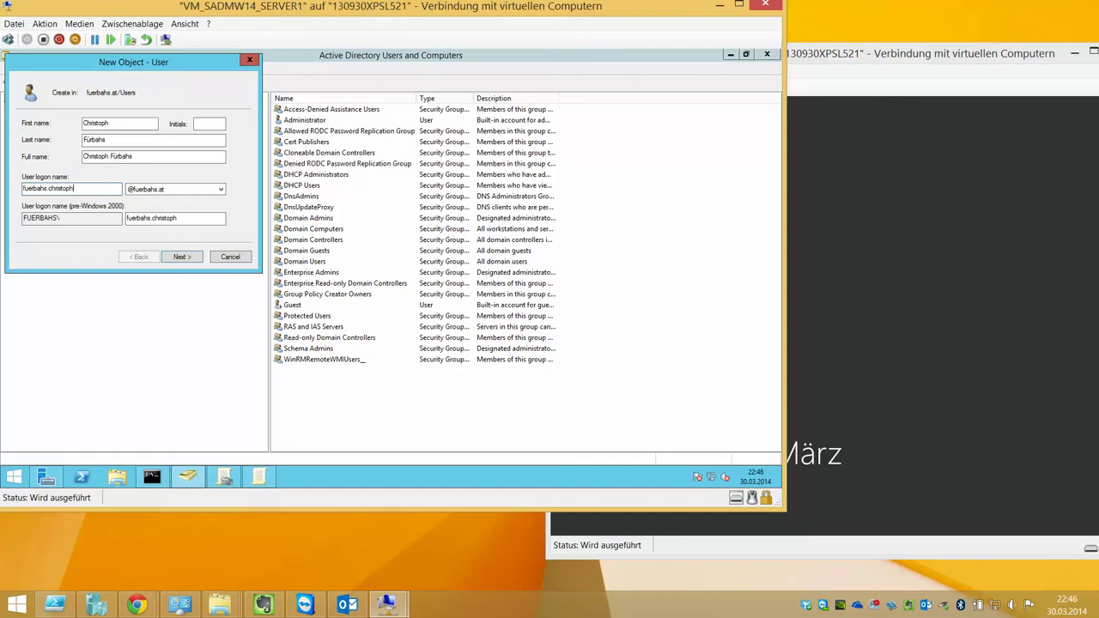
Enter a short password, untick change-at-next-logon, tick Password never expires, and finish
{"action": "key", "text": "Return"}
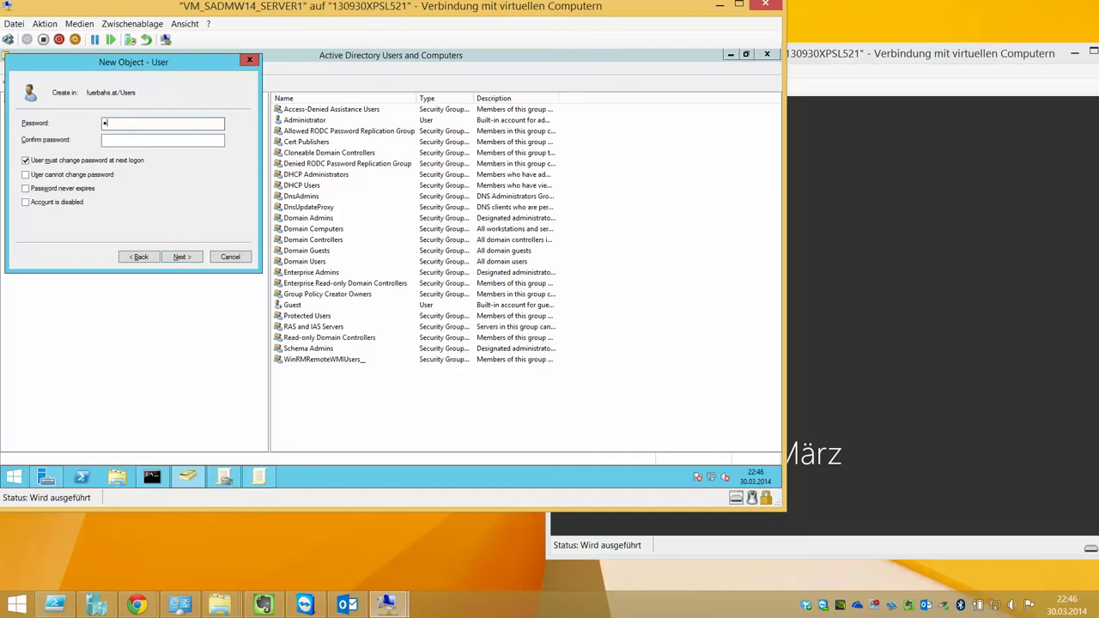
{"action": "key", "text": "Tab"}
{"action": "type", "text": "a"}
{"action": "key", "text": "Tab"}
{"action": "left_click", "coordinate": [69, 161]}
{"action": "left_click", "coordinate": [70, 189]}
{"action": "left_click", "coordinate": [193, 256]}
{"action": "left_click", "coordinate": [193, 257]}
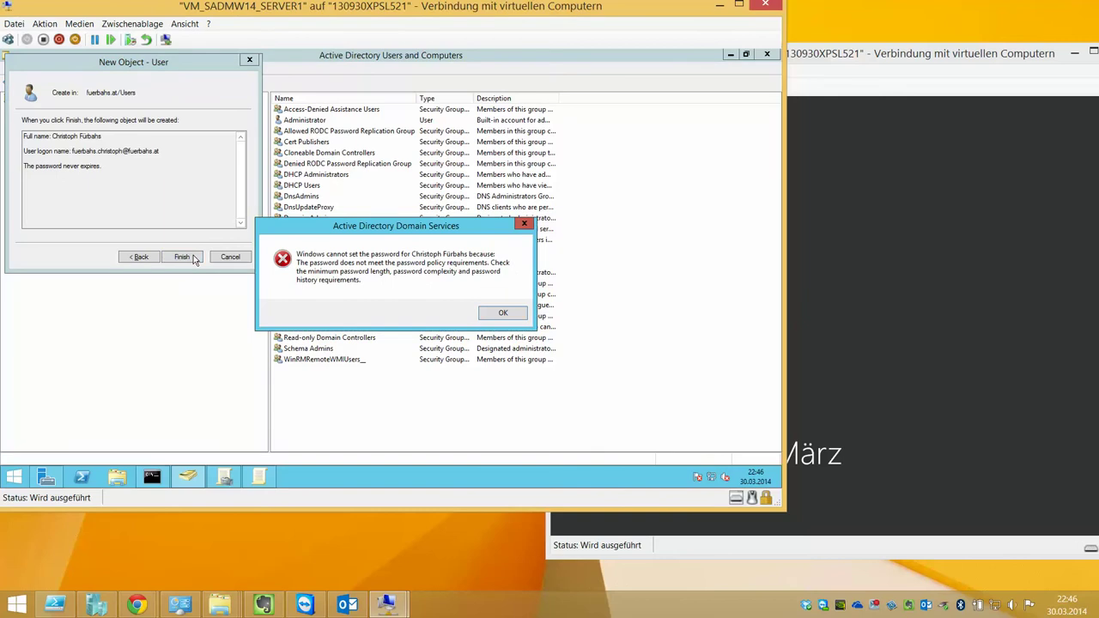
Dismiss the policy error, re-enter a longer password, and finish creating the user
{"action": "left_click", "coordinate": [503, 314]}
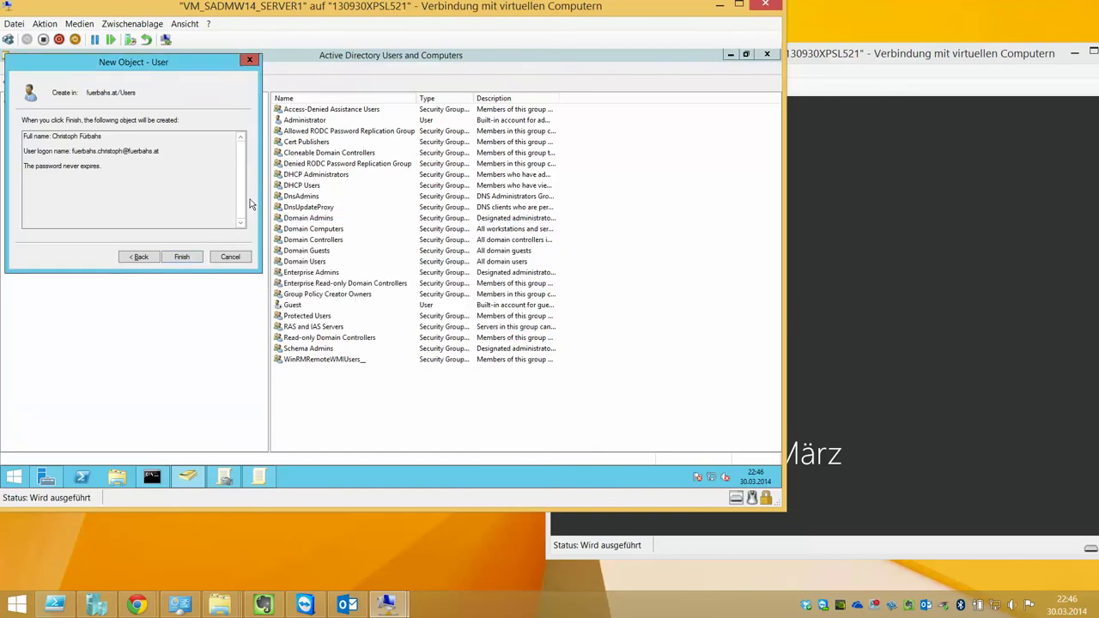
{"action": "left_click", "coordinate": [155, 257]}
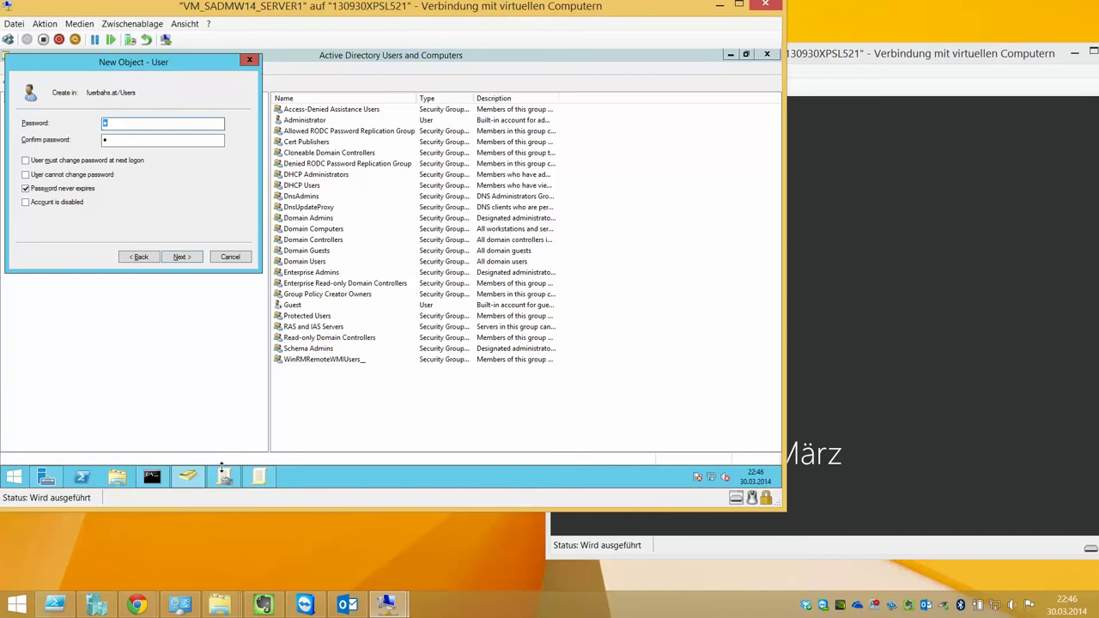
{"action": "left_click", "coordinate": [138, 256]}
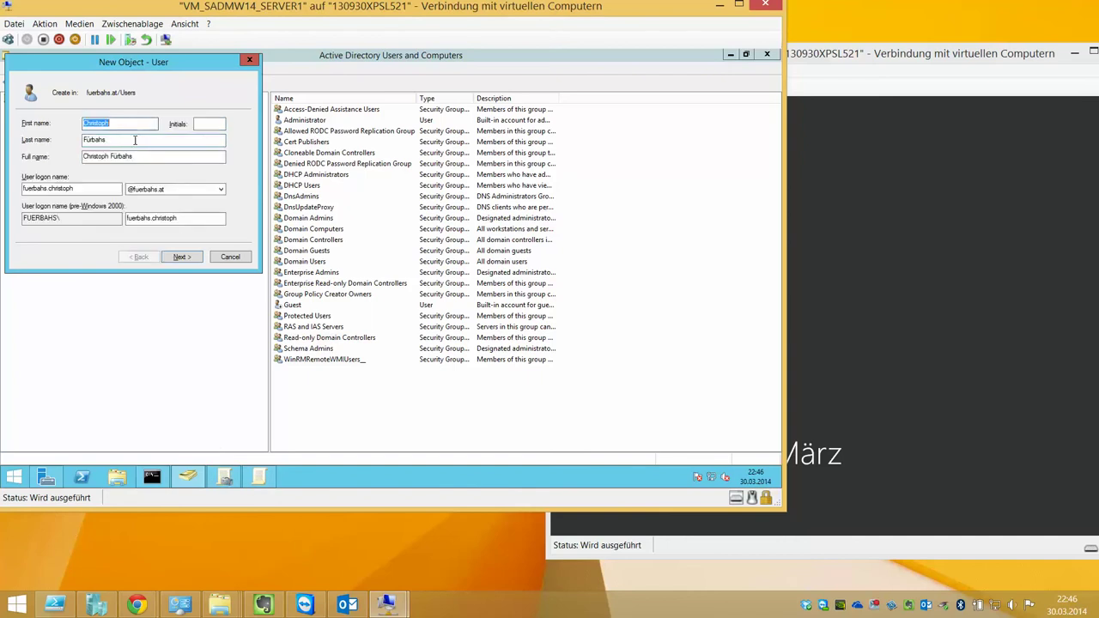
{"action": "left_click", "coordinate": [179, 256]}
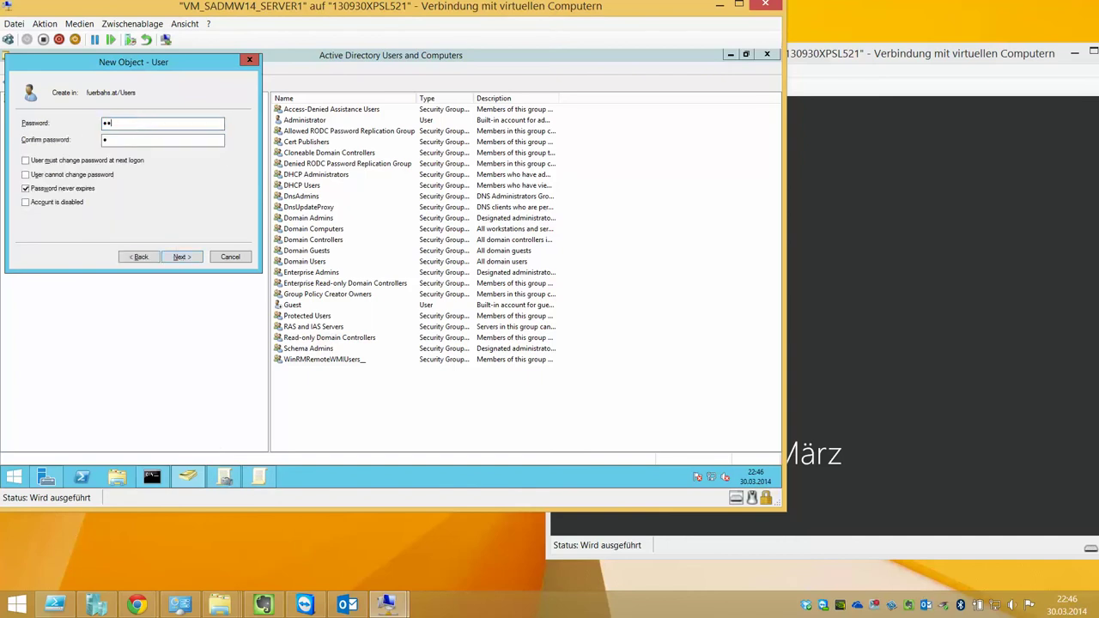
{"action": "key", "text": "Tab"}
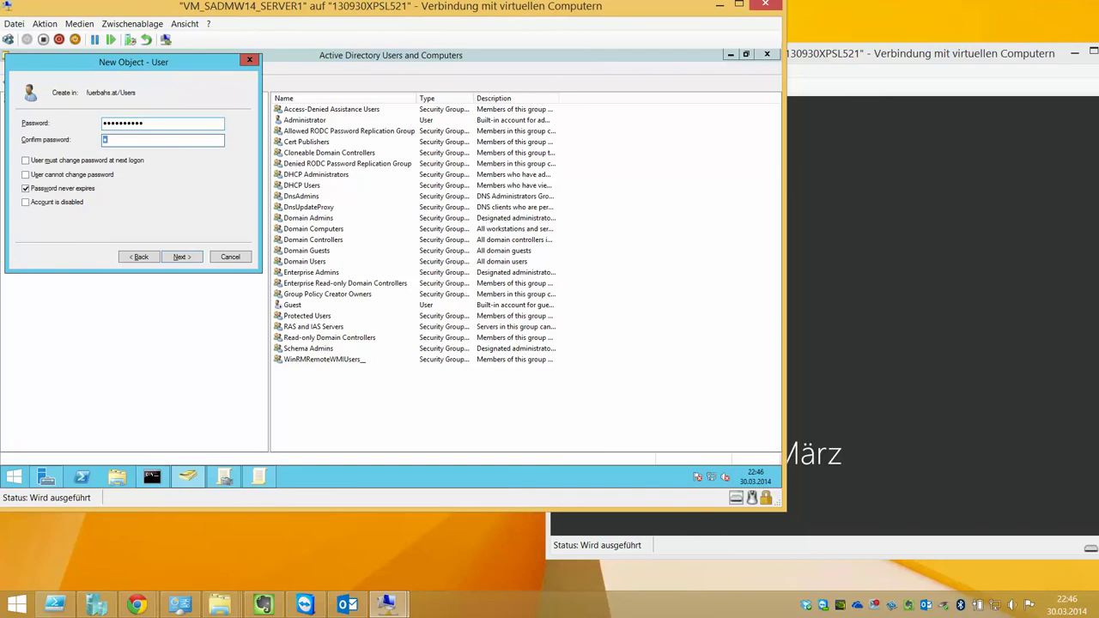
{"action": "type", "text": "••••••••"}
{"action": "key", "text": "Return"}
{"action": "key", "text": "Return"}
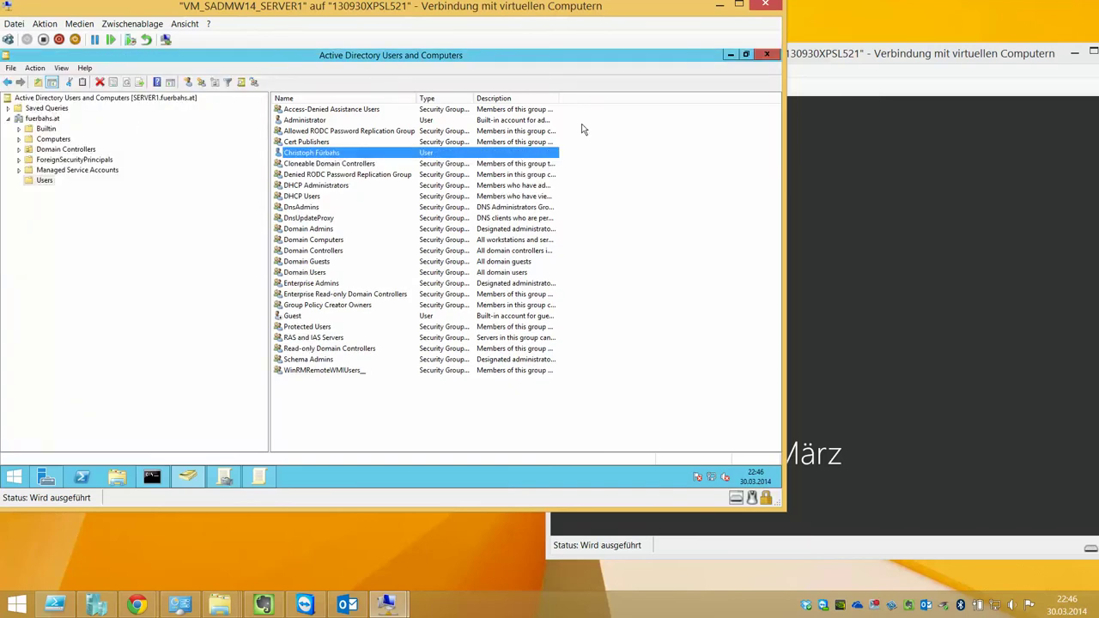
Review Password, Kerberos and Account Lockout policies in the domain policy editor, then hide it
{"action": "left_click", "coordinate": [262, 474]}
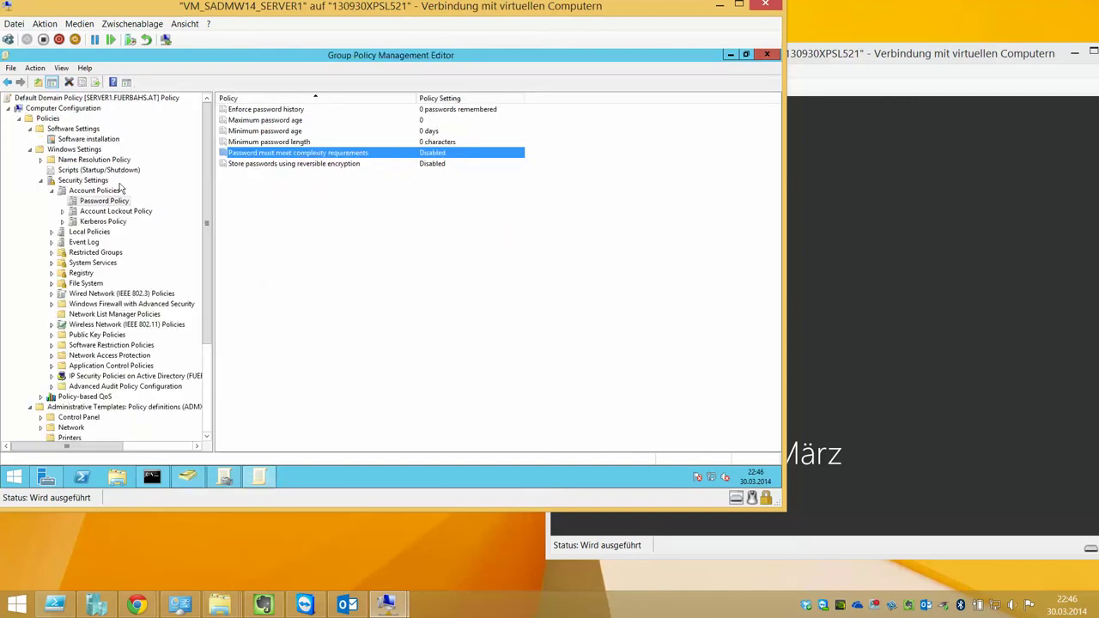
{"action": "left_click", "coordinate": [102, 211]}
{"action": "left_click", "coordinate": [103, 223]}
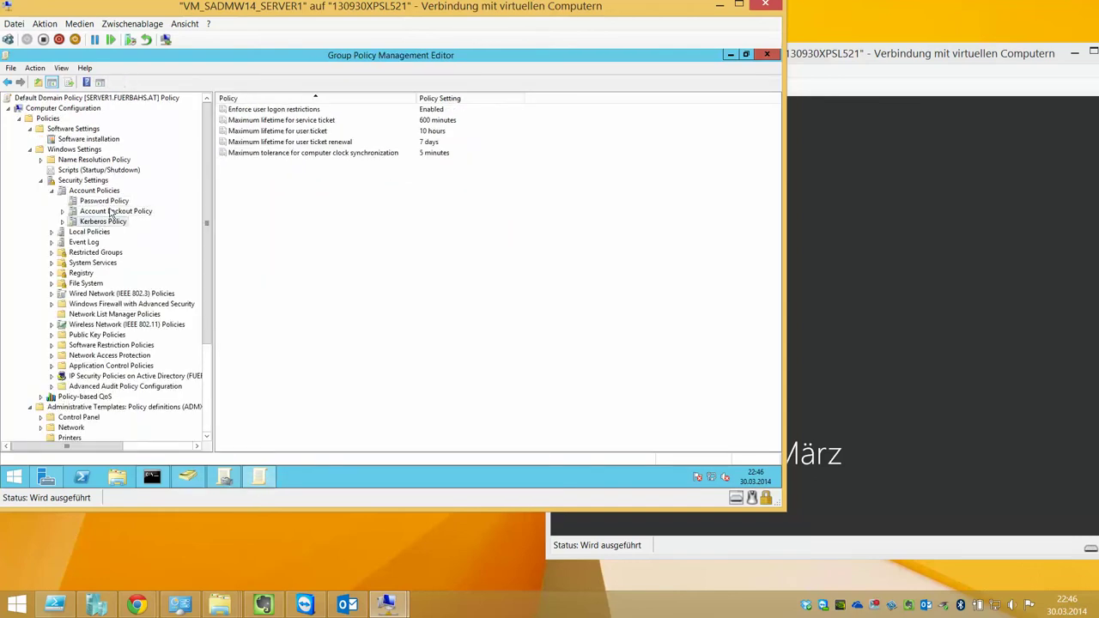
{"action": "left_click", "coordinate": [109, 212]}
{"action": "left_click", "coordinate": [730, 55]}
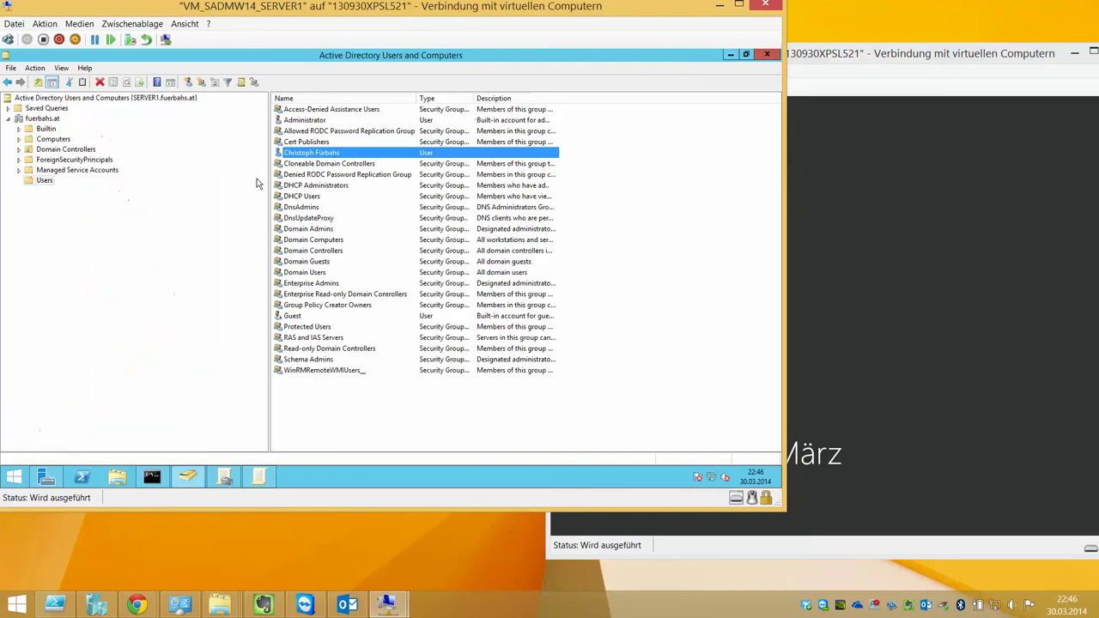
Reset the new user's password to a new value
{"action": "right_click", "coordinate": [330, 155]}
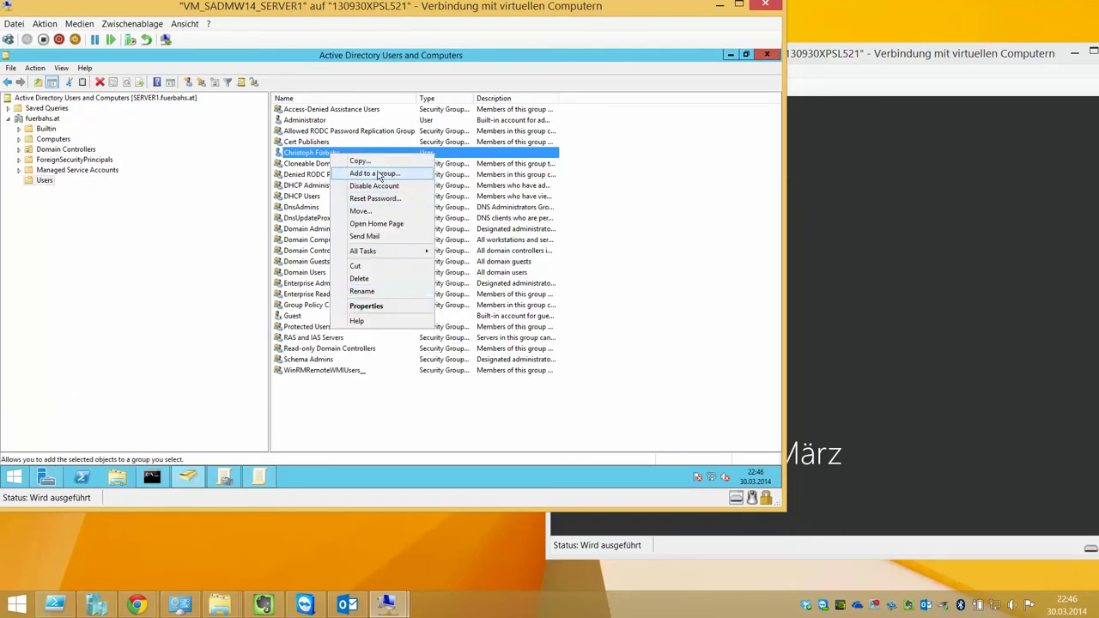
{"action": "mouse_move", "coordinate": [378, 252]}
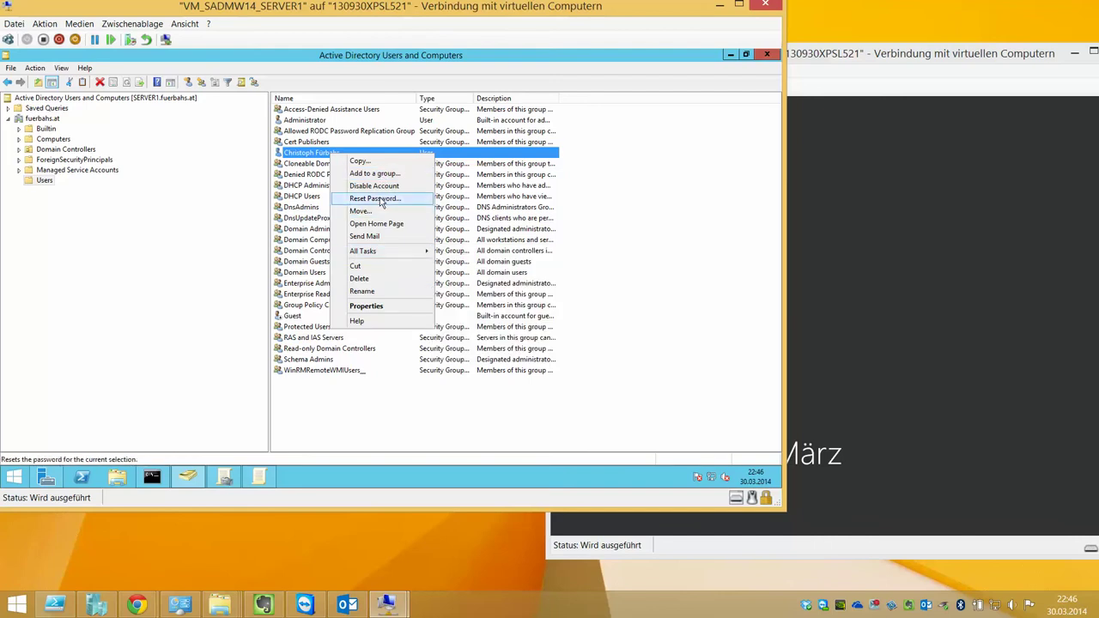
{"action": "left_click", "coordinate": [380, 199]}
{"action": "type", "text": "1"}
{"action": "key", "text": "Tab"}
{"action": "type", "text": "1"}
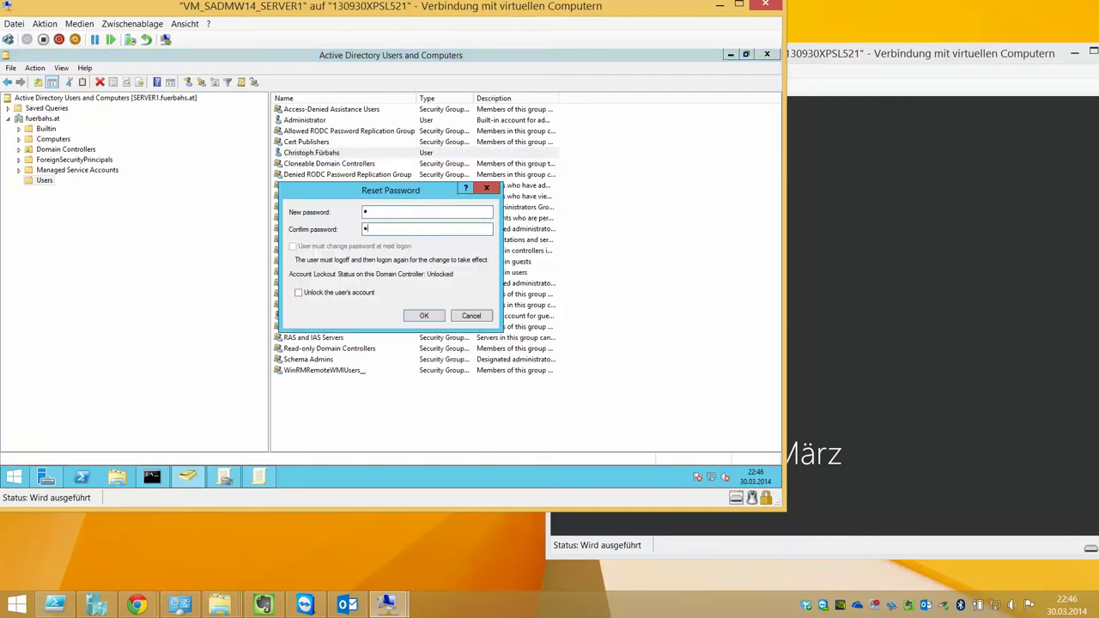
{"action": "key", "text": "Return"}
{"action": "key", "text": "Return"}
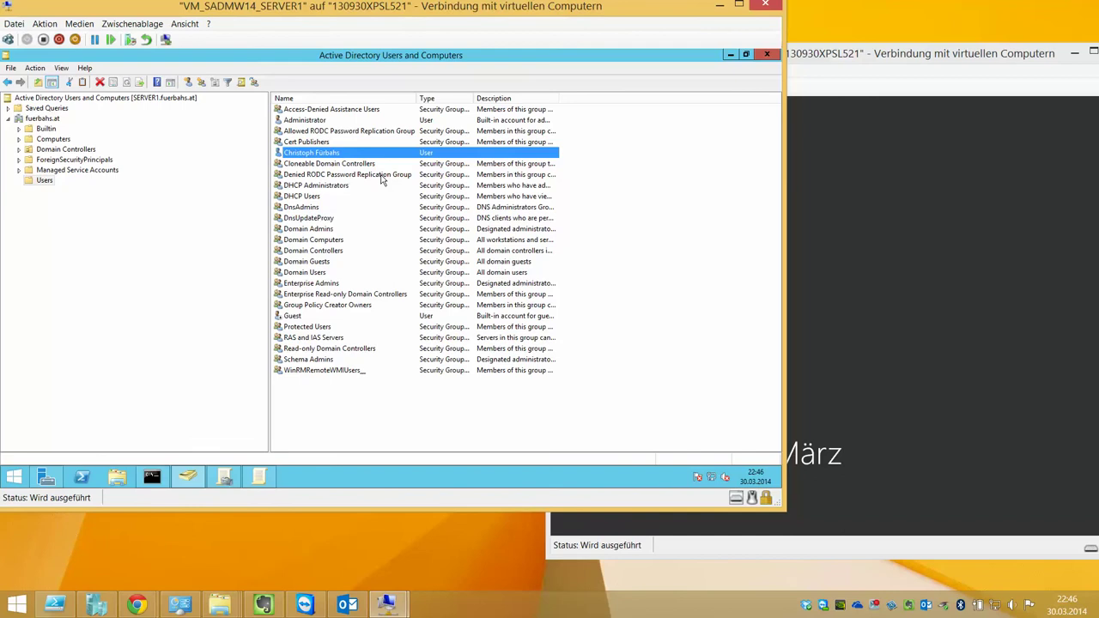
Try removing Domain Users on the Member Of tab, which fails because it is primary
{"action": "double_click", "coordinate": [341, 156]}
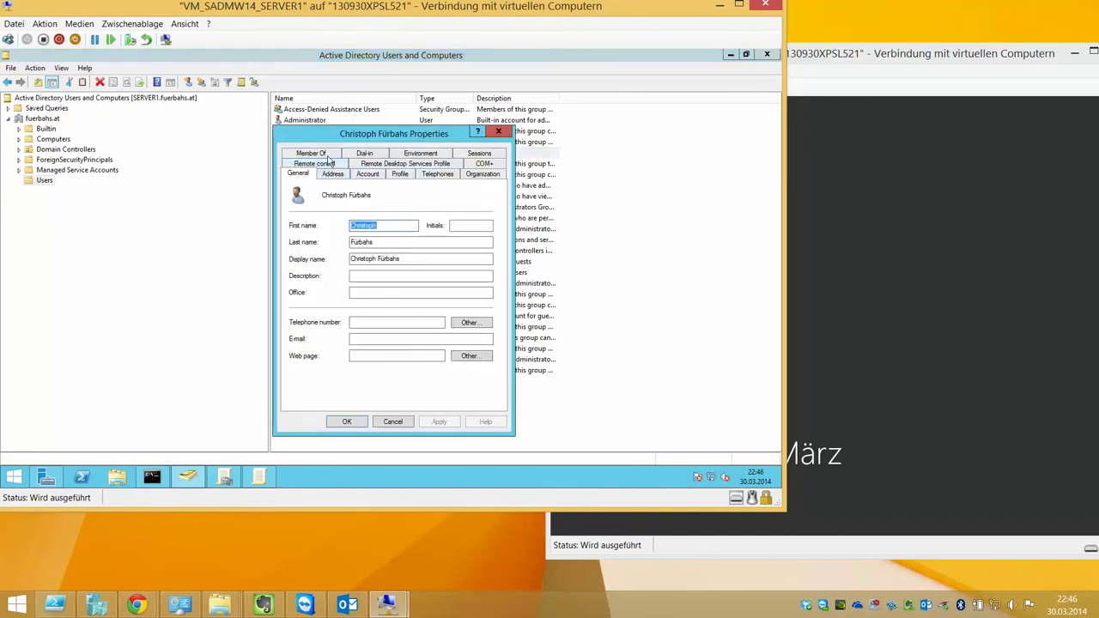
{"action": "left_click", "coordinate": [327, 156]}
{"action": "left_click", "coordinate": [356, 314]}
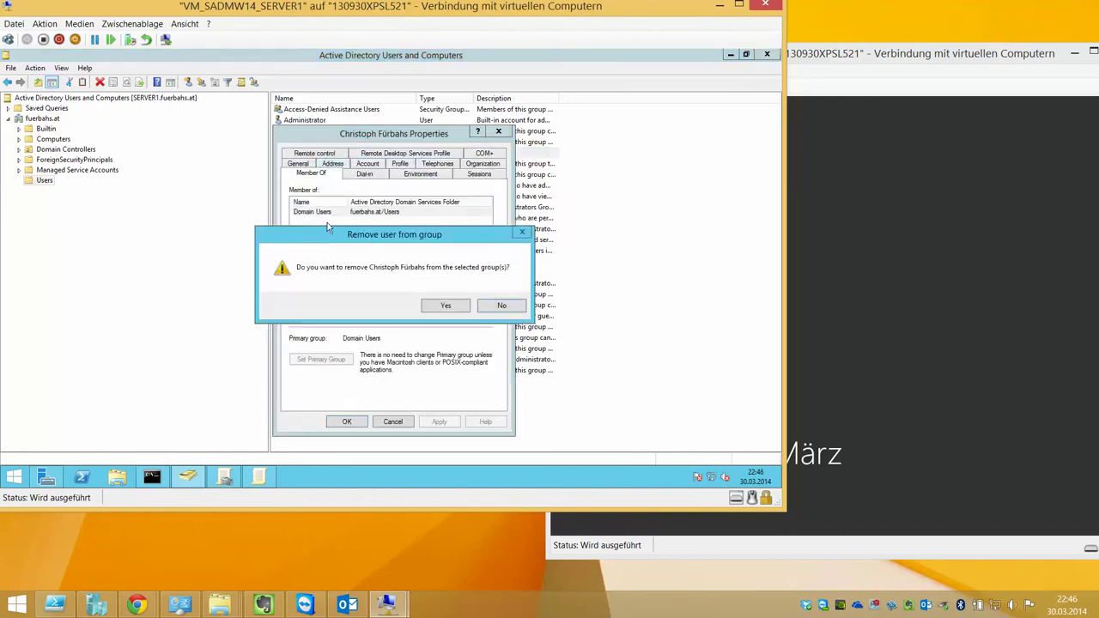
{"action": "left_click", "coordinate": [441, 305]}
{"action": "left_click", "coordinate": [503, 306]}
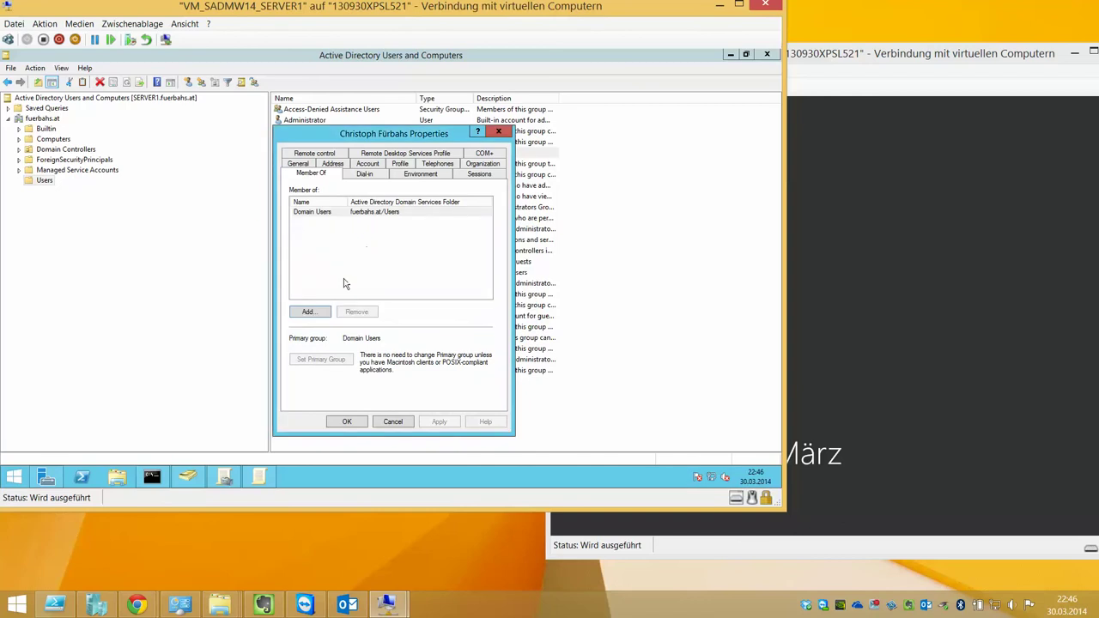
Add the user to the Domain Admins group found by listing all domain groups
{"action": "left_click", "coordinate": [309, 312]}
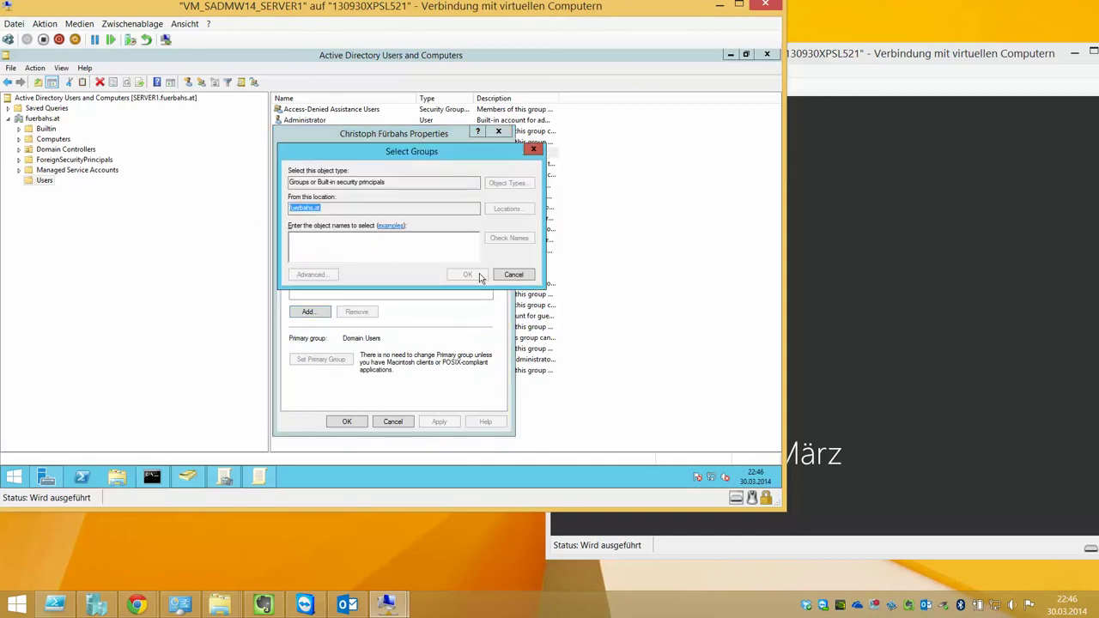
{"action": "left_click", "coordinate": [315, 274]}
{"action": "left_click", "coordinate": [552, 247]}
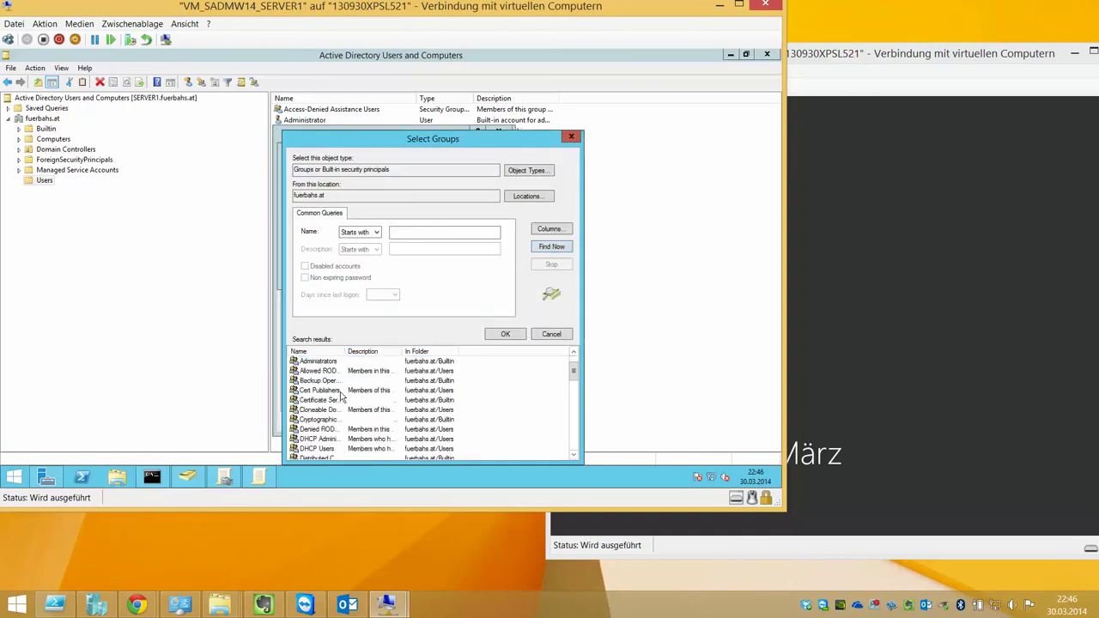
{"action": "scroll", "coordinate": [370, 412], "scroll_direction": "down", "scroll_amount": 2}
{"action": "scroll", "coordinate": [371, 416], "scroll_direction": "down", "scroll_amount": 1}
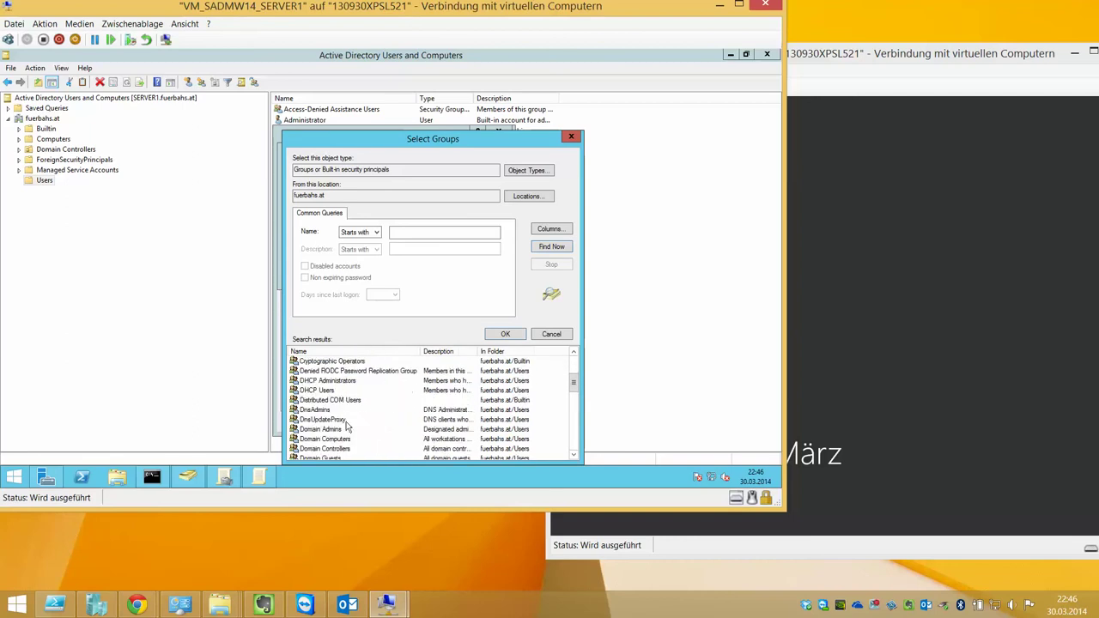
{"action": "double_click", "coordinate": [348, 429]}
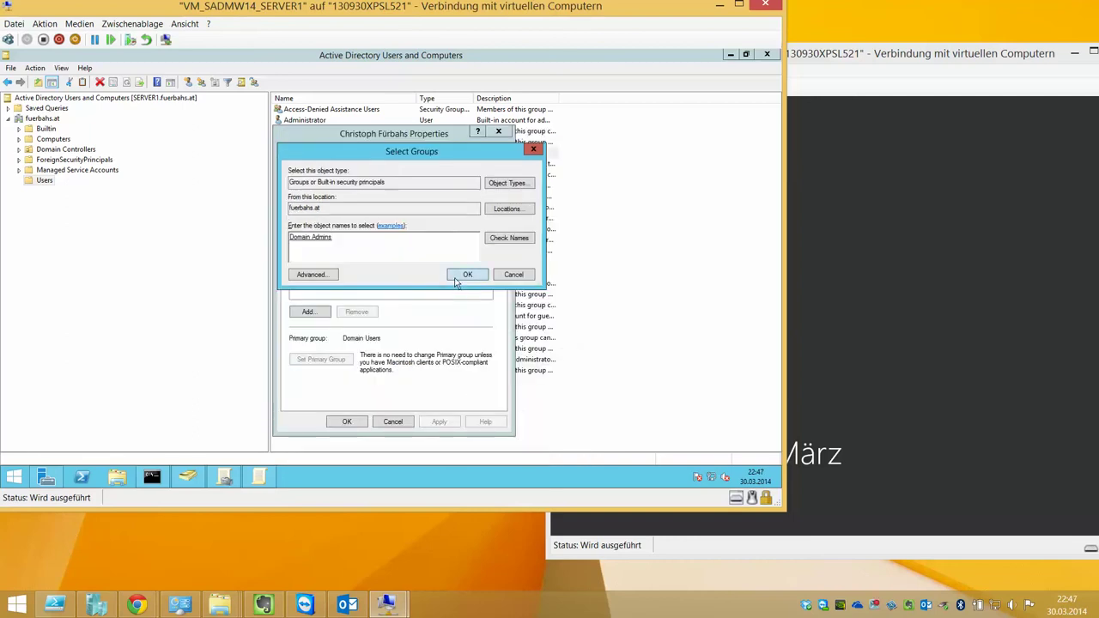
{"action": "left_click", "coordinate": [456, 277]}
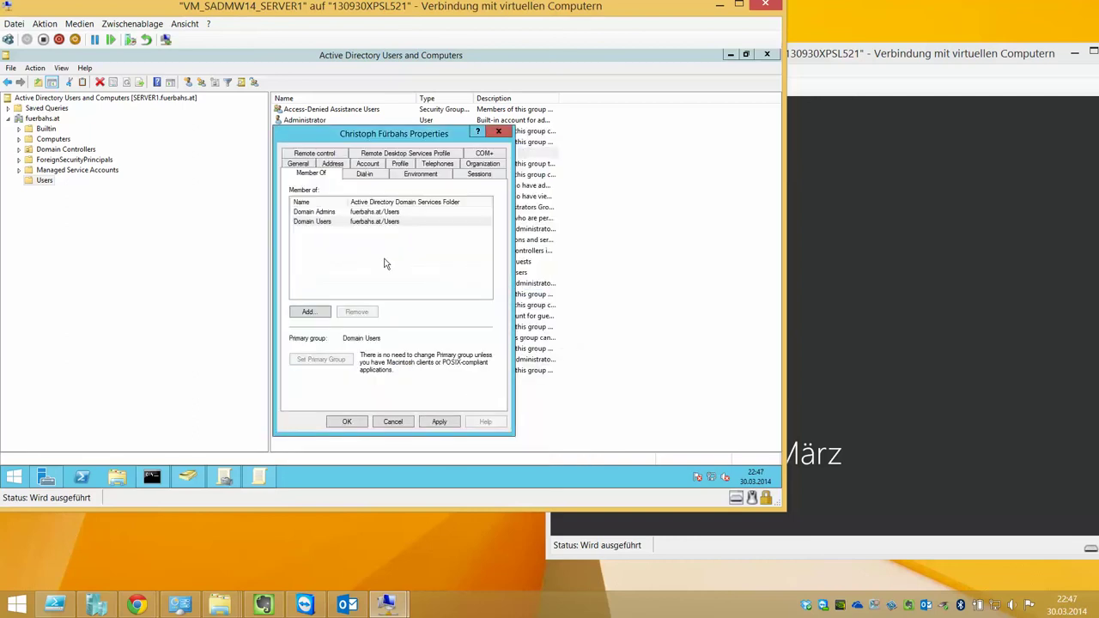
Make Domain Admins the primary group, remove Domain Users, and save the changes
{"action": "left_click", "coordinate": [338, 212]}
{"action": "left_click", "coordinate": [347, 360]}
{"action": "left_click", "coordinate": [352, 222]}
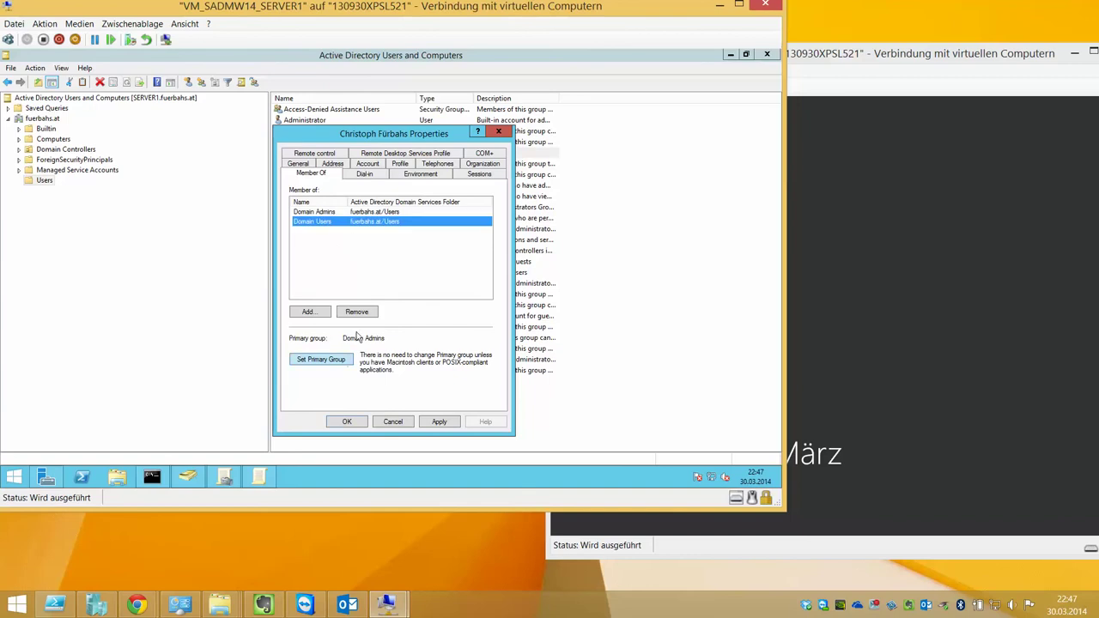
{"action": "left_click", "coordinate": [361, 312]}
{"action": "left_click", "coordinate": [445, 303]}
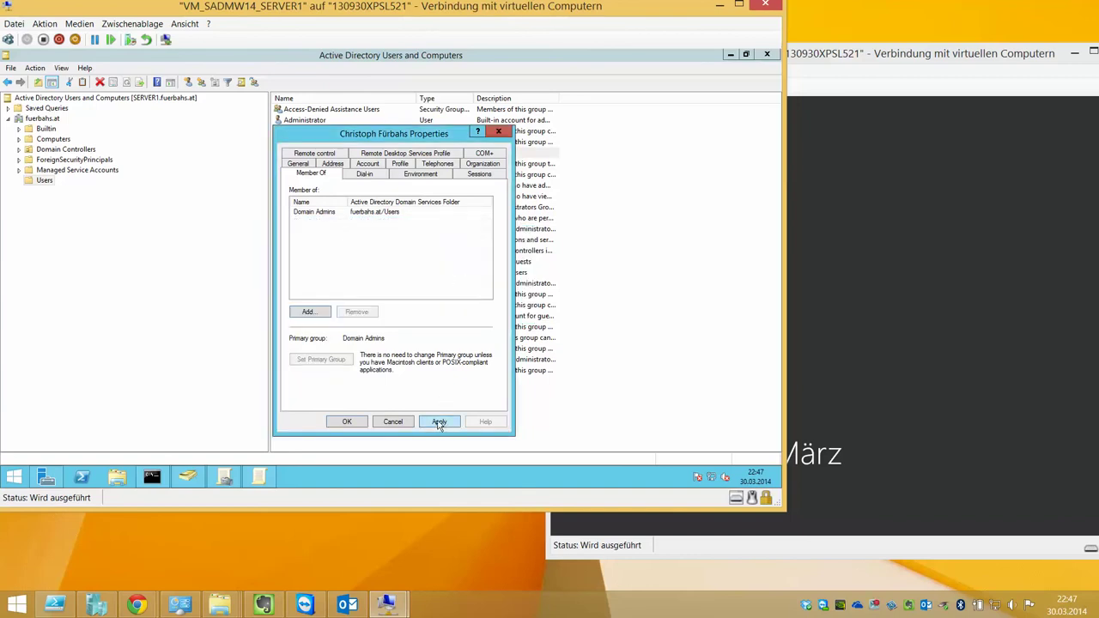
{"action": "left_click", "coordinate": [439, 421]}
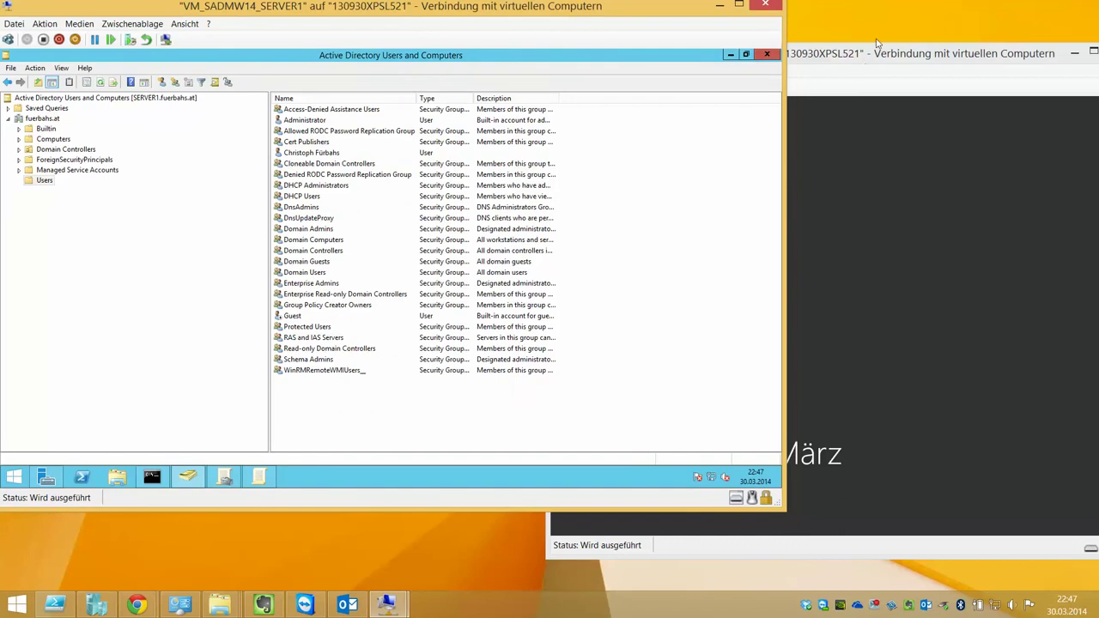
Begin signing in to SERVER2 as another user with the new user's logon name
{"action": "left_click_drag", "start_coordinate": [878, 53], "coordinate": [734, 51]}
{"action": "left_click", "coordinate": [414, 86]}
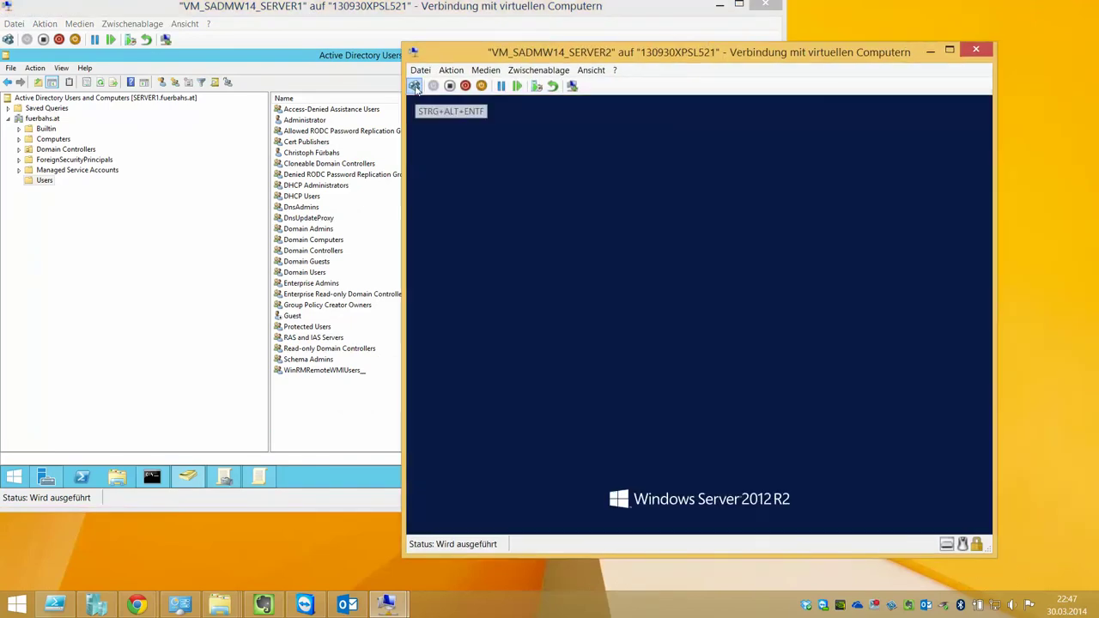
{"action": "left_click", "coordinate": [560, 205]}
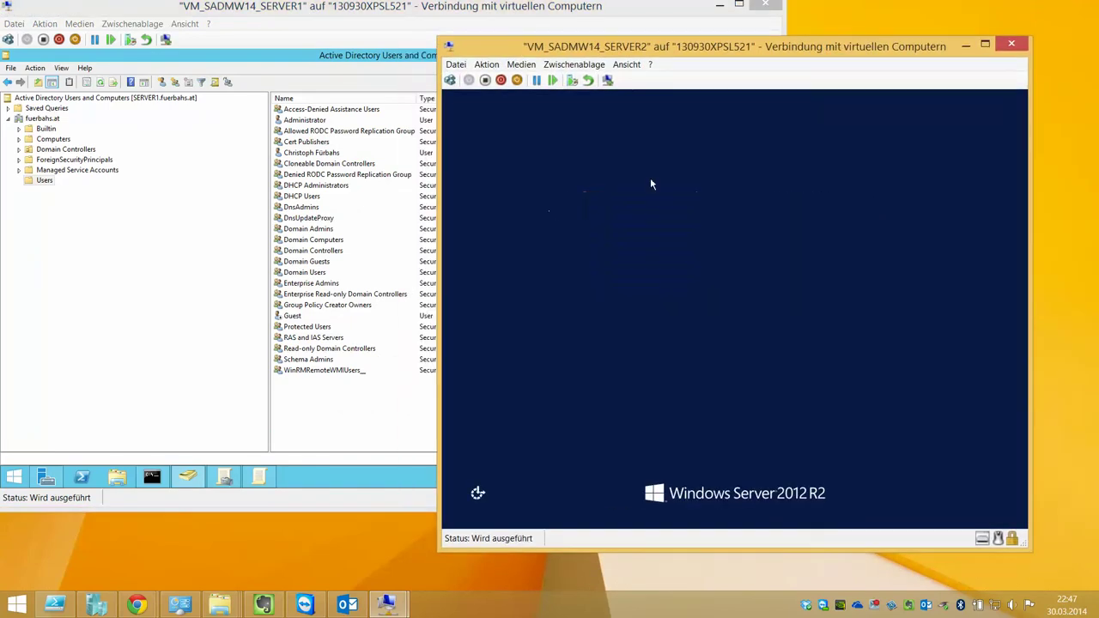
{"action": "left_click", "coordinate": [759, 227]}
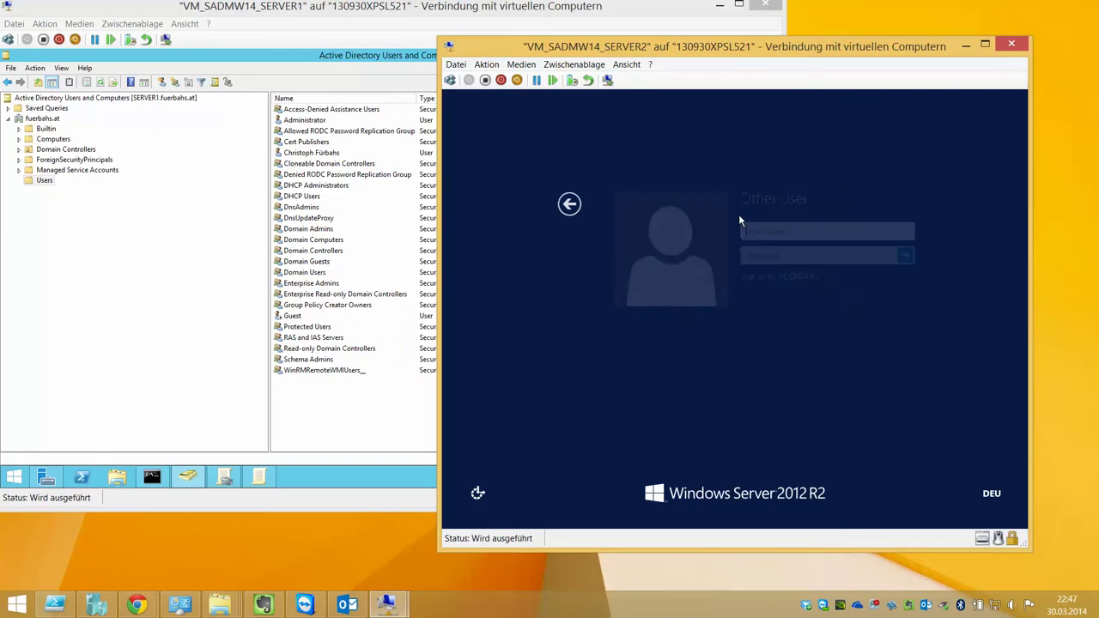
{"action": "type", "text": "fuer"}
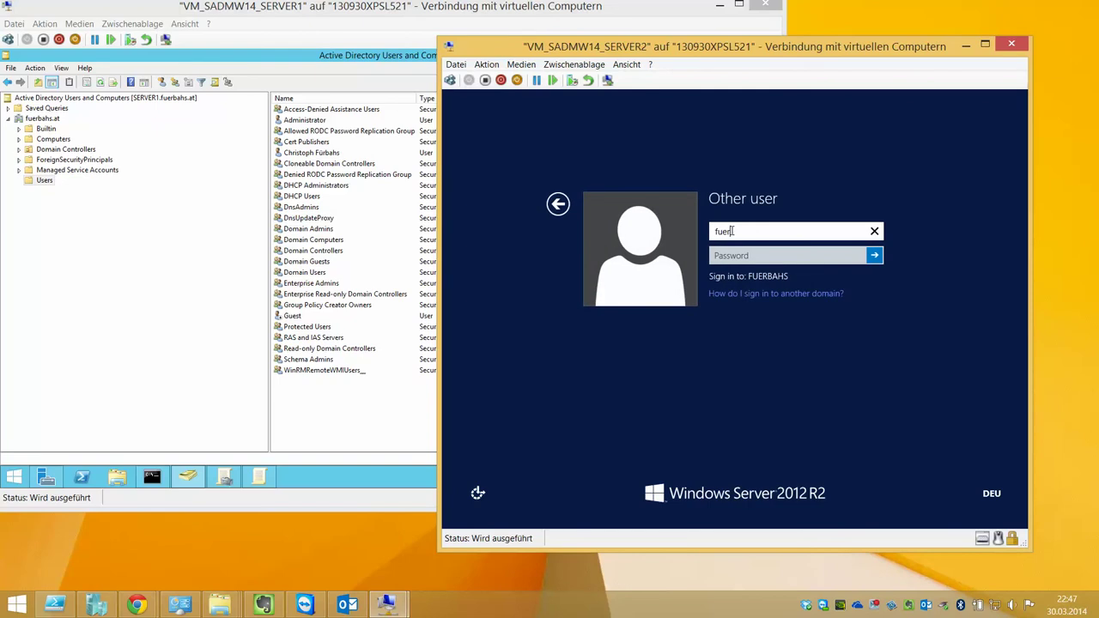
{"action": "type", "text": "bahs.christoph"}
{"action": "key", "text": "Tab"}
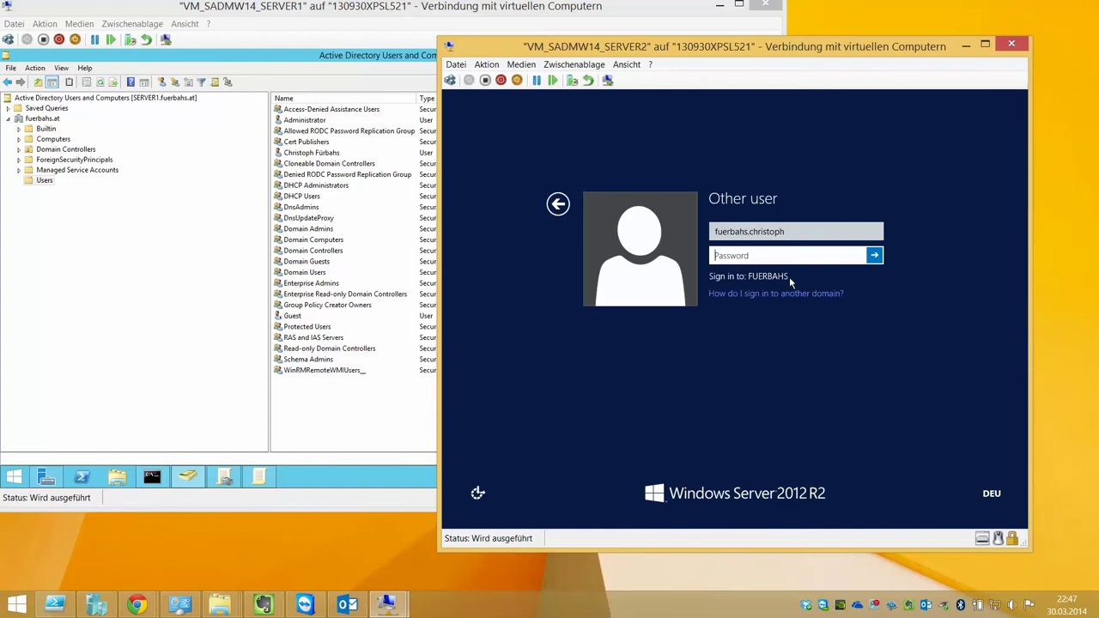
Replace the user name with .\administrator and sign in with the local administrator password
{"action": "left_click", "coordinate": [314, 53]}
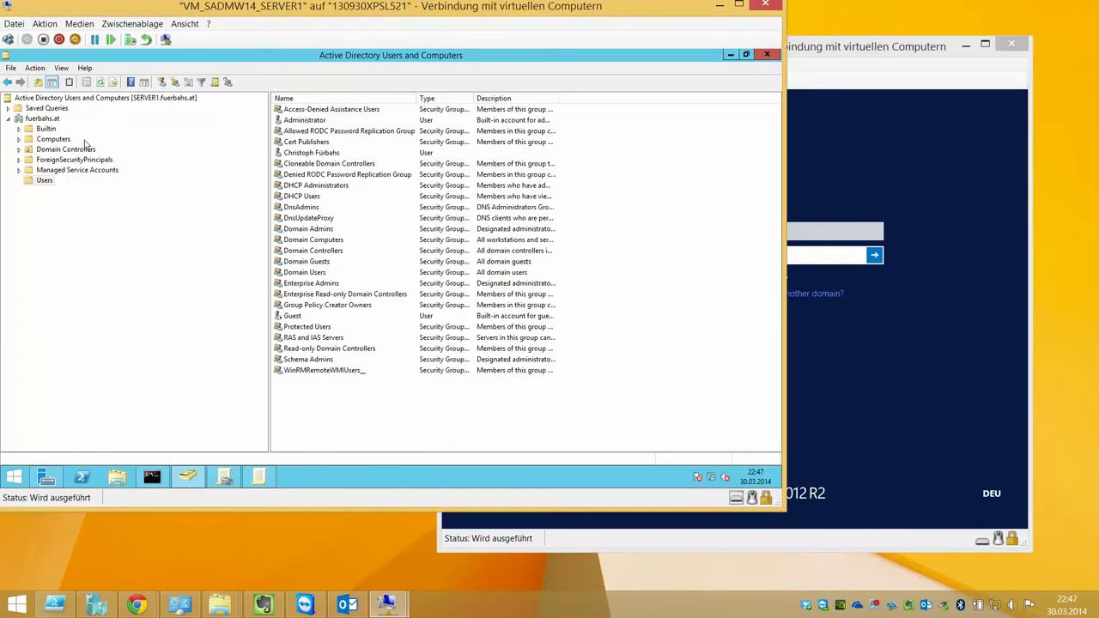
{"action": "left_click", "coordinate": [814, 73]}
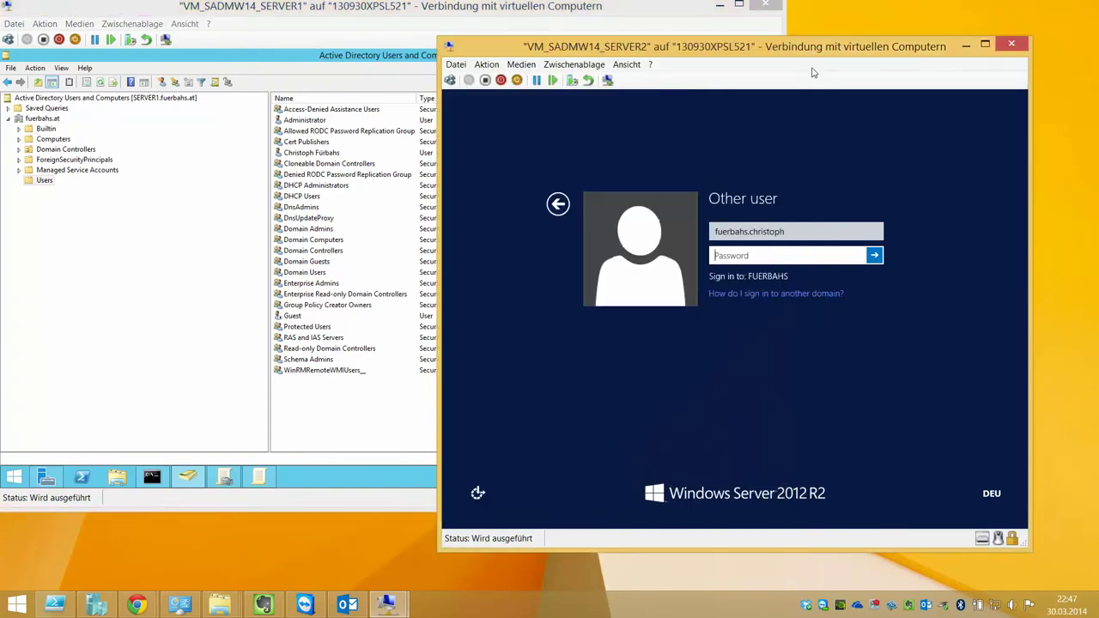
{"action": "left_click", "coordinate": [791, 234]}
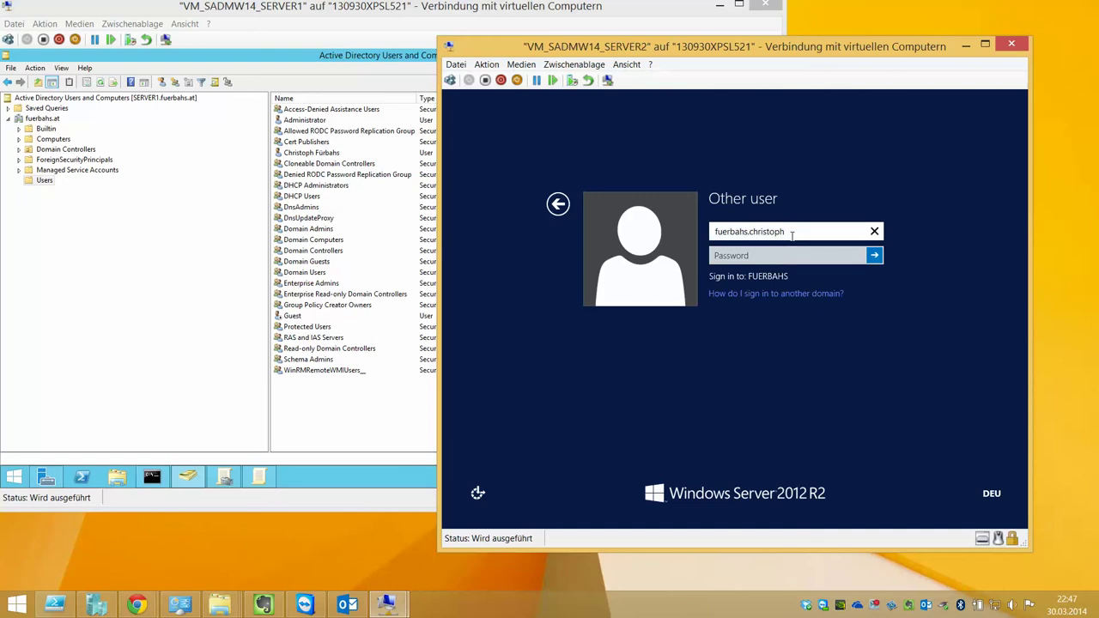
{"action": "left_click_drag", "start_coordinate": [792, 234], "coordinate": [654, 238]}
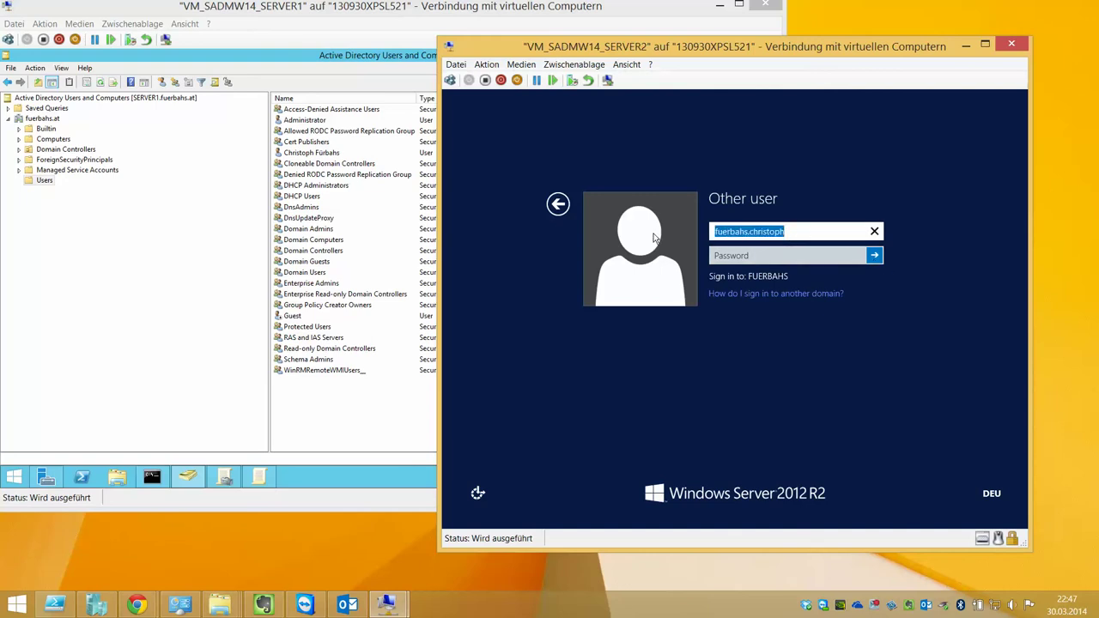
{"action": "key", "text": "BackSpace"}
{"action": "type", "text": ".\\"}
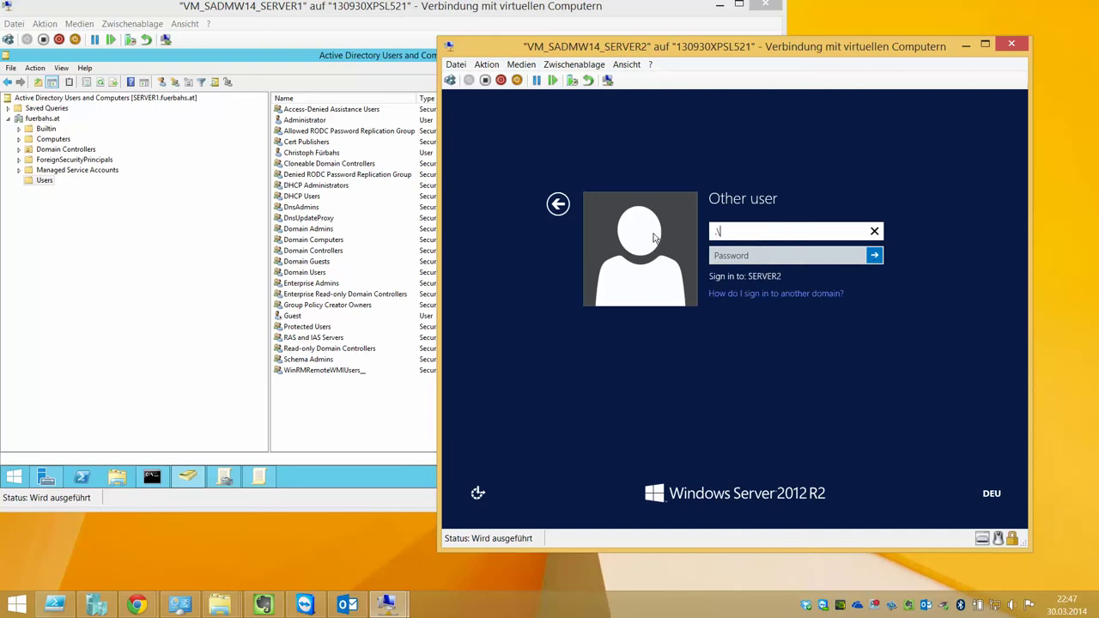
{"action": "type", "text": "administrator"}
{"action": "key", "text": "Tab"}
{"action": "type", "text": "Pa$$w0rd"}
{"action": "key", "text": "Return"}
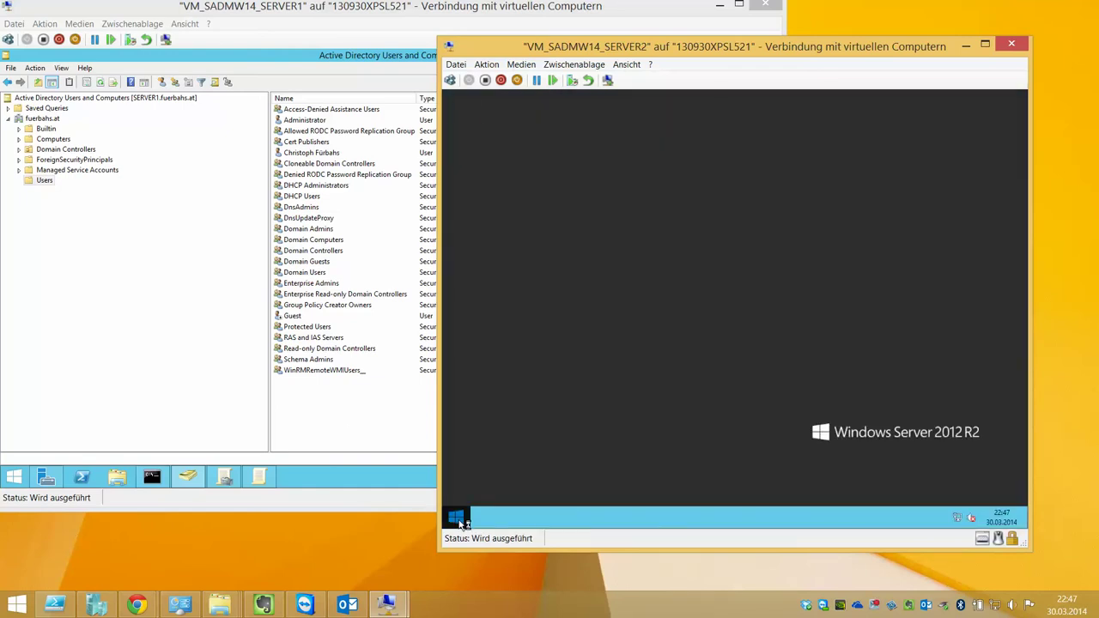
Run whoami in an administrator Command Prompt to confirm the signed-in account
{"action": "right_click", "coordinate": [456, 517]}
{"action": "left_click", "coordinate": [506, 417]}
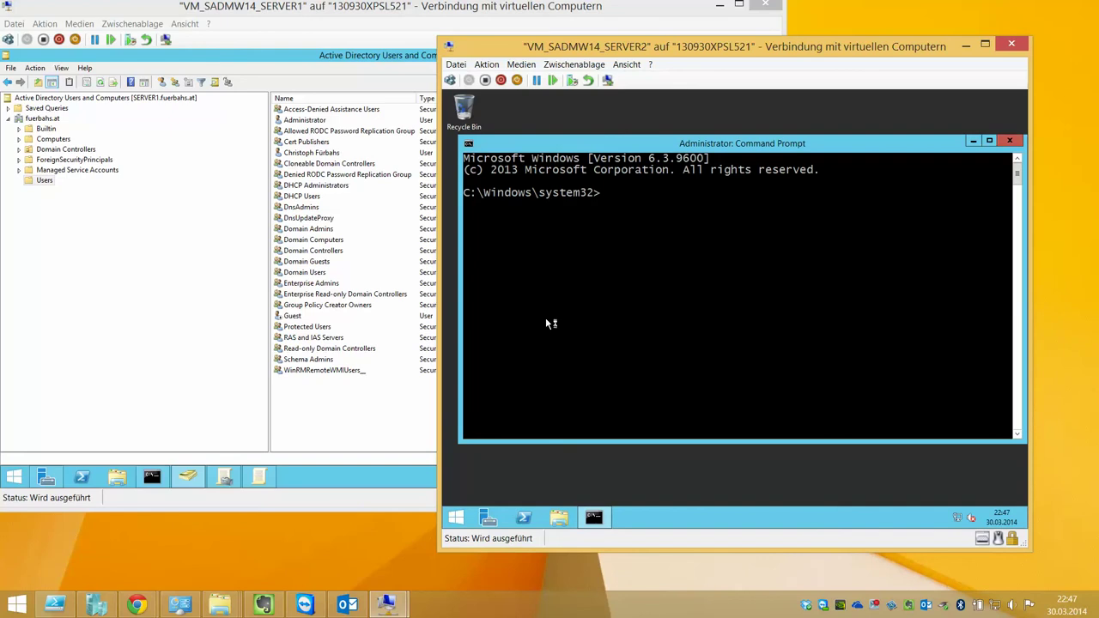
{"action": "type", "text": "whoami"}
{"action": "key", "text": "Return"}
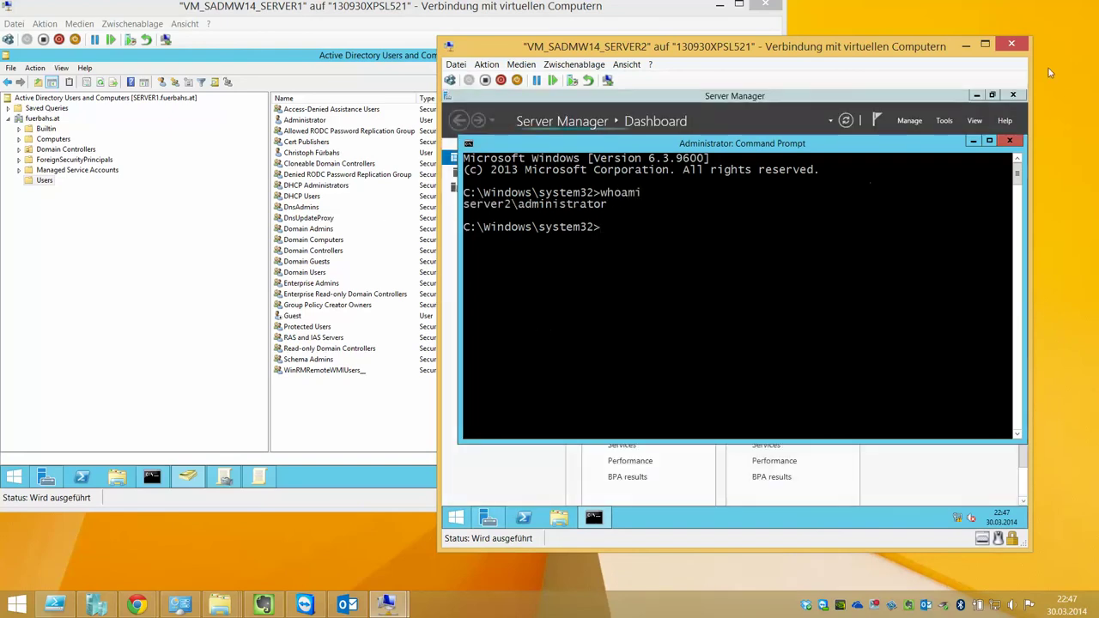
Lock the administrator session from the Start screen and switch to a different user
{"action": "mouse_move", "coordinate": [1029, 96]}
{"action": "left_click", "coordinate": [1003, 306]}
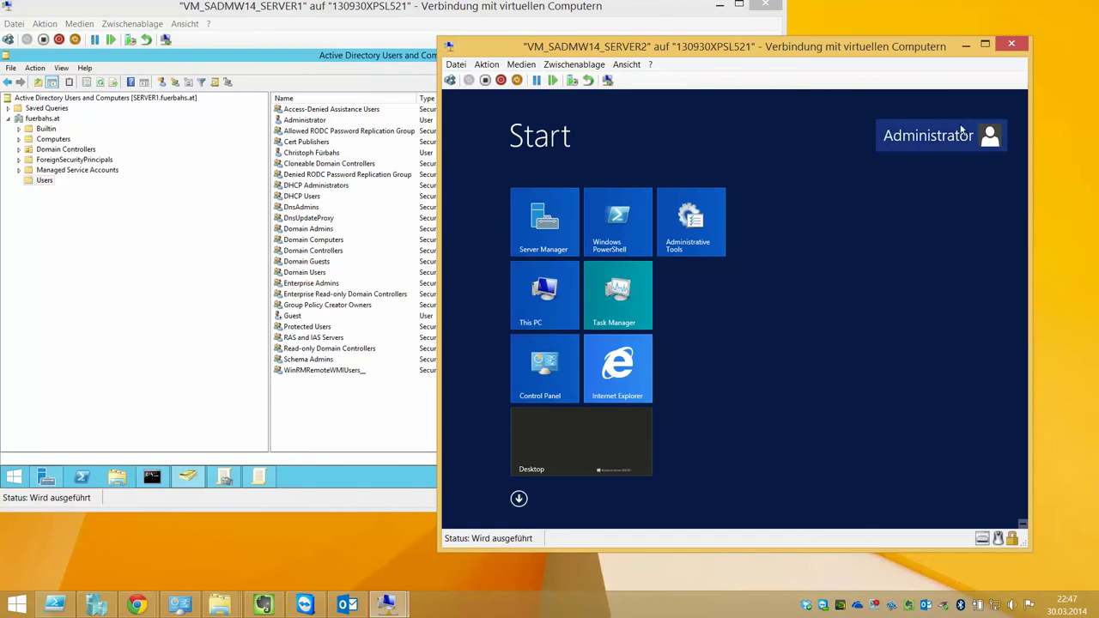
{"action": "left_click", "coordinate": [961, 133]}
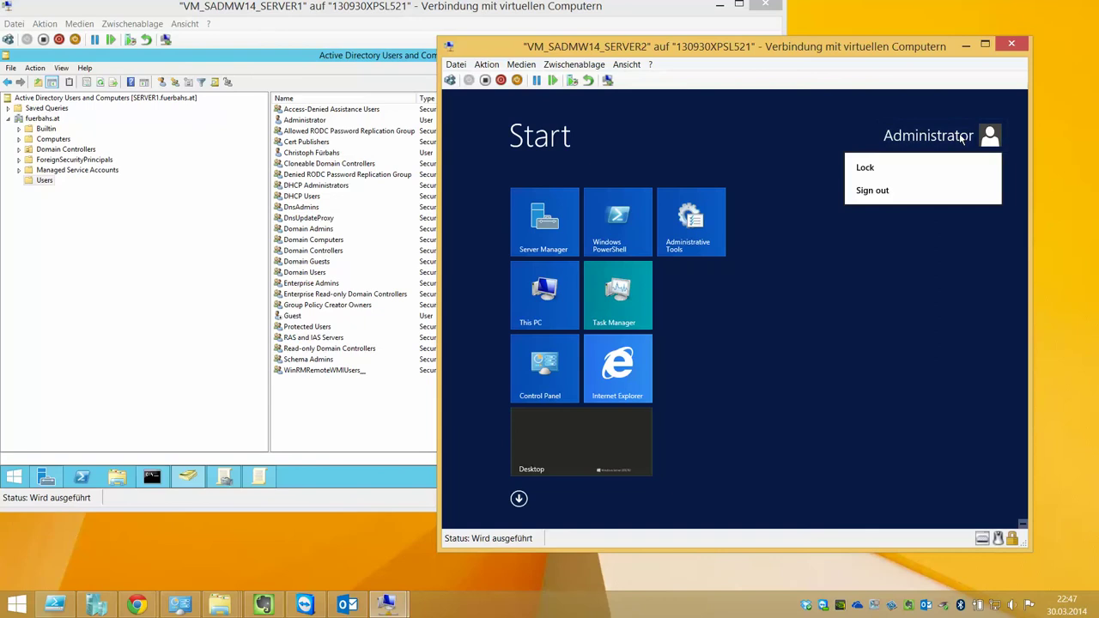
{"action": "left_click", "coordinate": [884, 168]}
{"action": "left_click", "coordinate": [636, 176]}
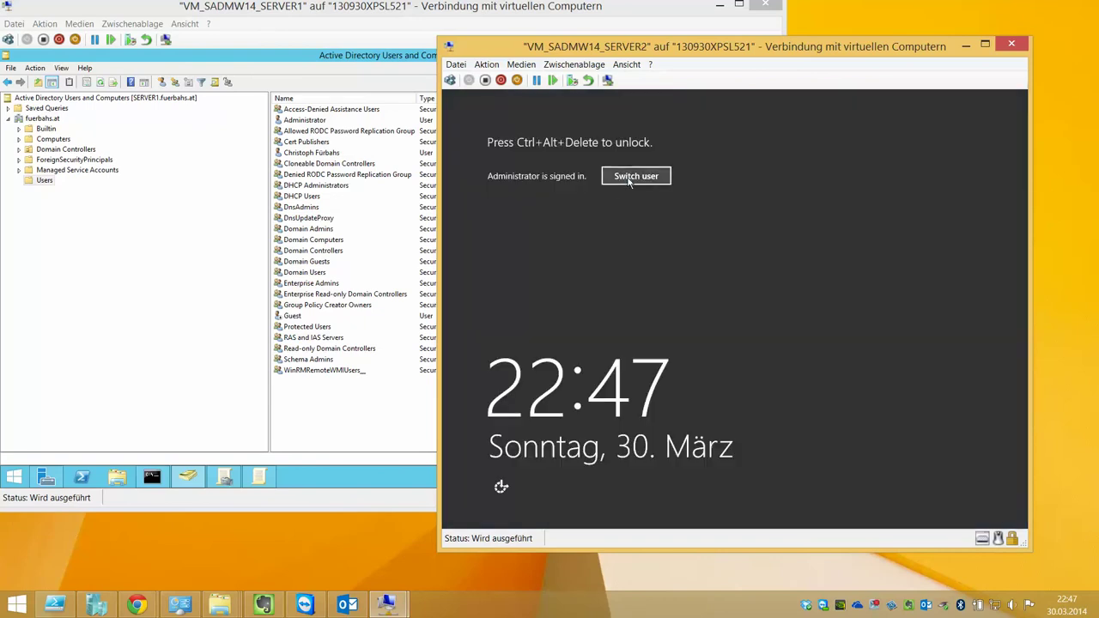
{"action": "key", "text": "ctrl+alt+End"}
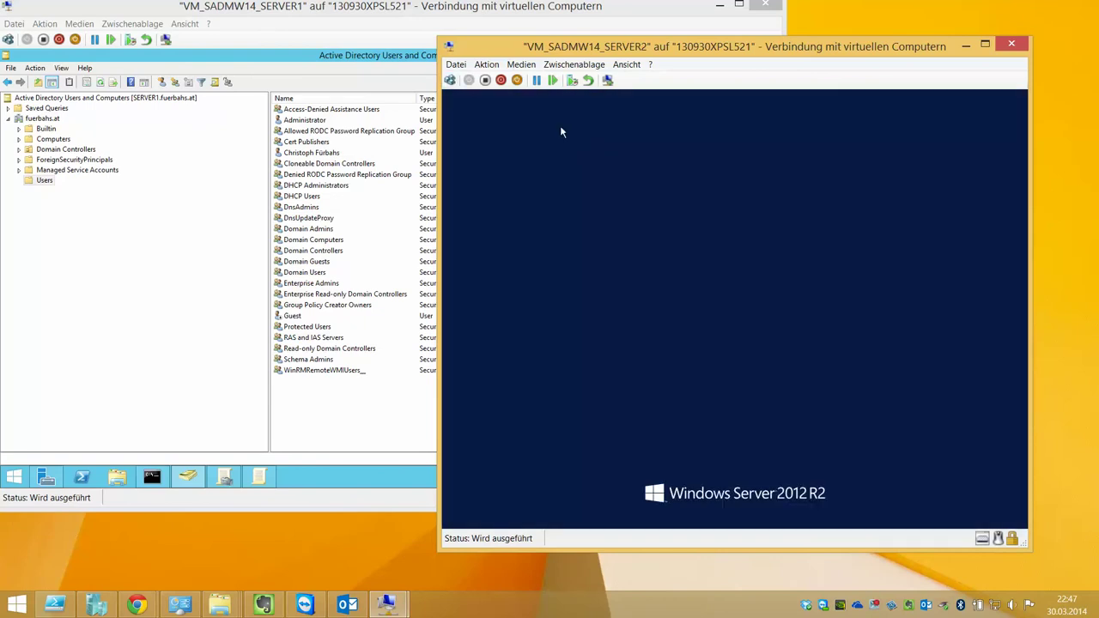
Sign in to SERVER2 as the new domain user, retrying after an incorrect-password message
{"action": "left_click", "coordinate": [808, 257]}
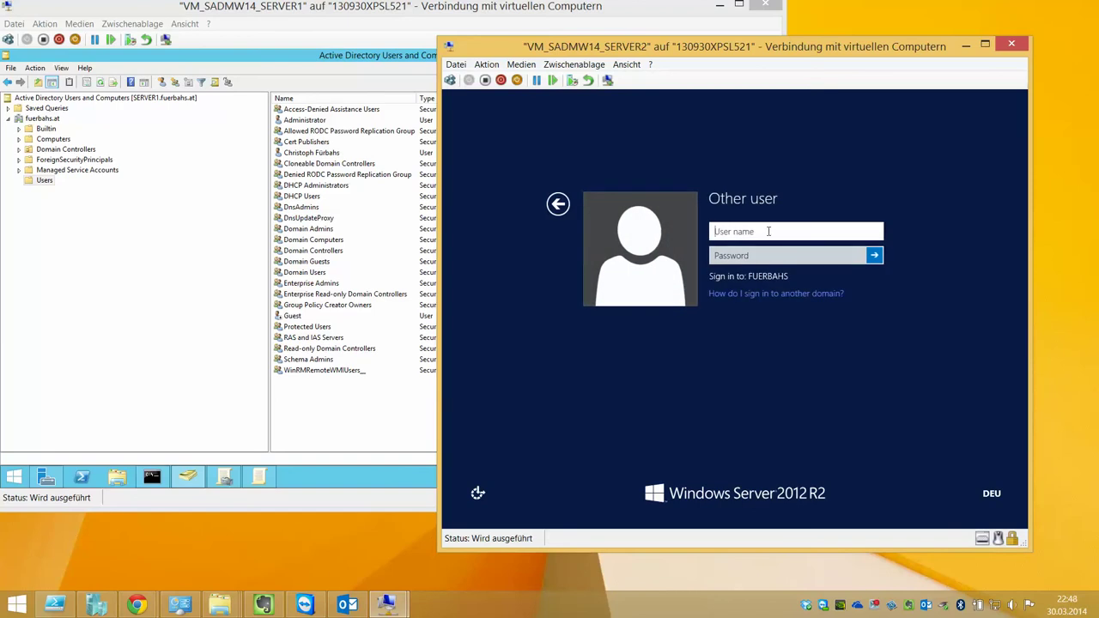
{"action": "type", "text": "fuerbahs.christoph"}
{"action": "key", "text": "Tab"}
{"action": "key", "text": "Return"}
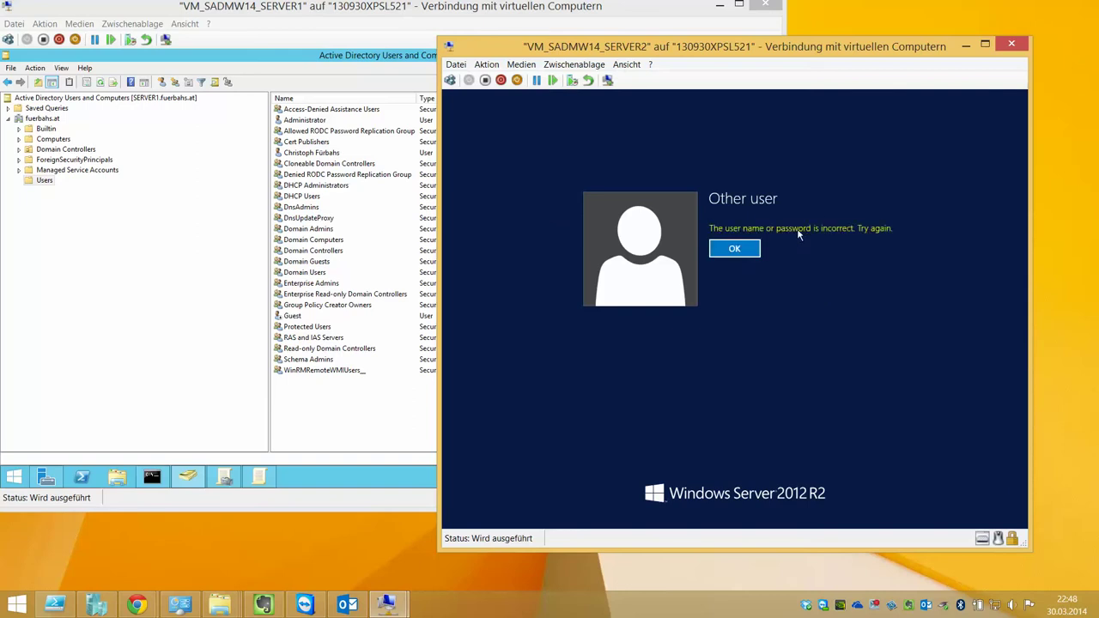
{"action": "left_click", "coordinate": [744, 252]}
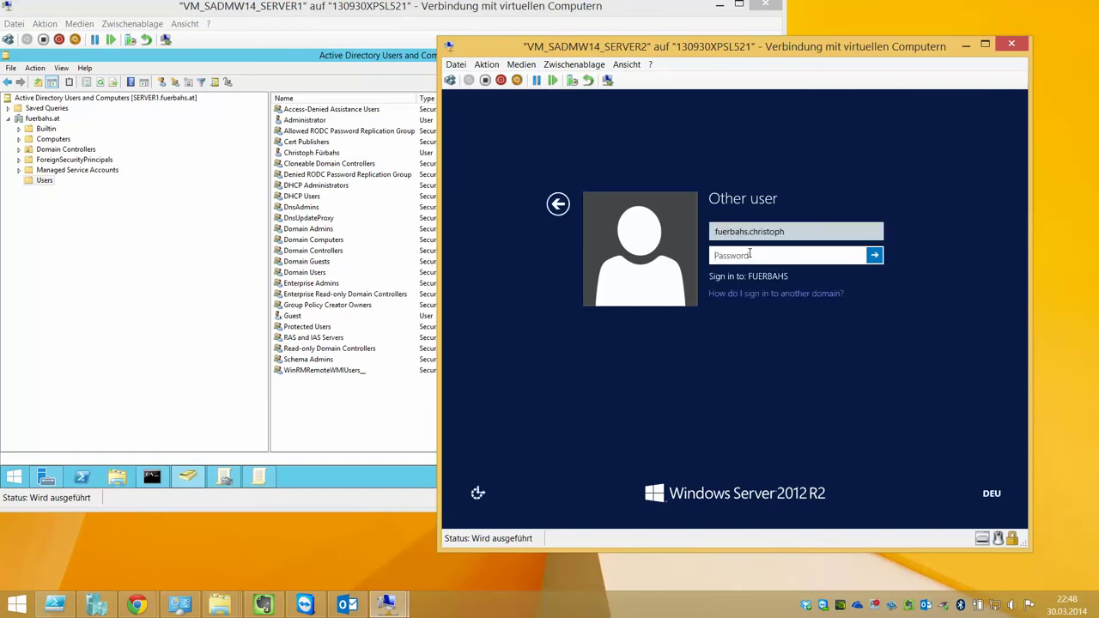
{"action": "type", "text": "P"}
{"action": "key", "text": "Return"}
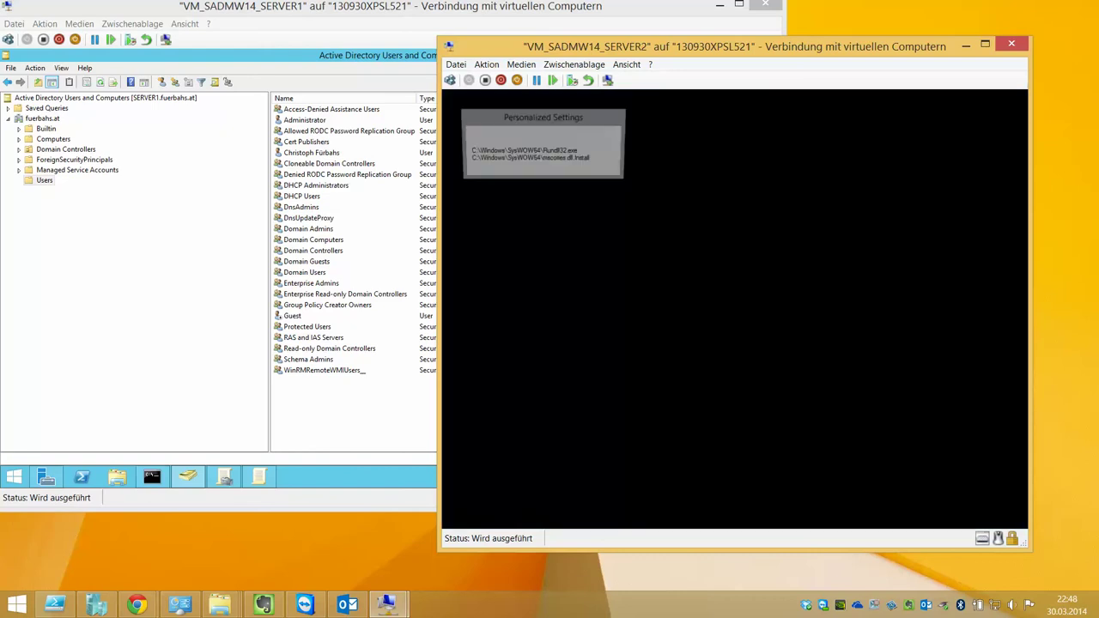
Switch between the SERVER1 and SERVER2 windows, ending on SERVER1's Active Directory console
{"action": "left_click", "coordinate": [152, 140]}
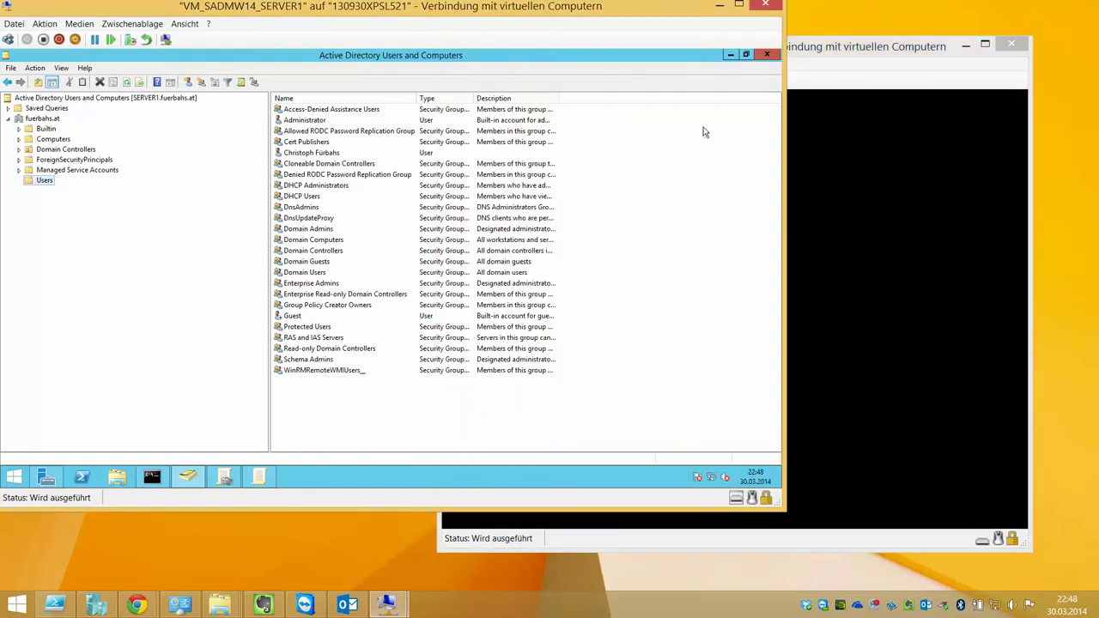
{"action": "left_click", "coordinate": [805, 58]}
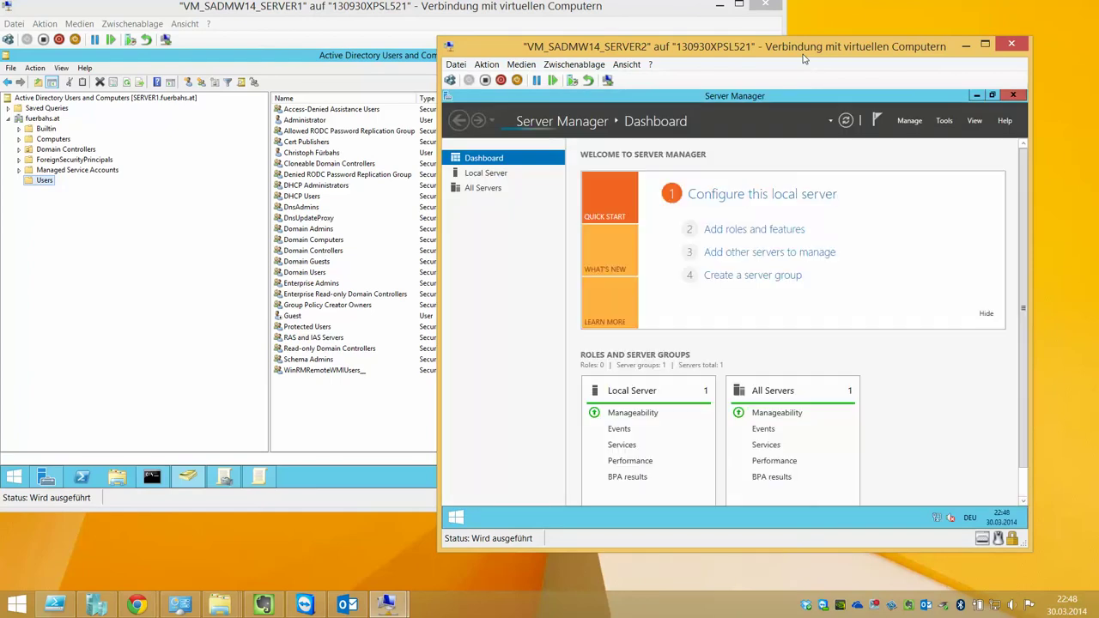
{"action": "left_click", "coordinate": [353, 57]}
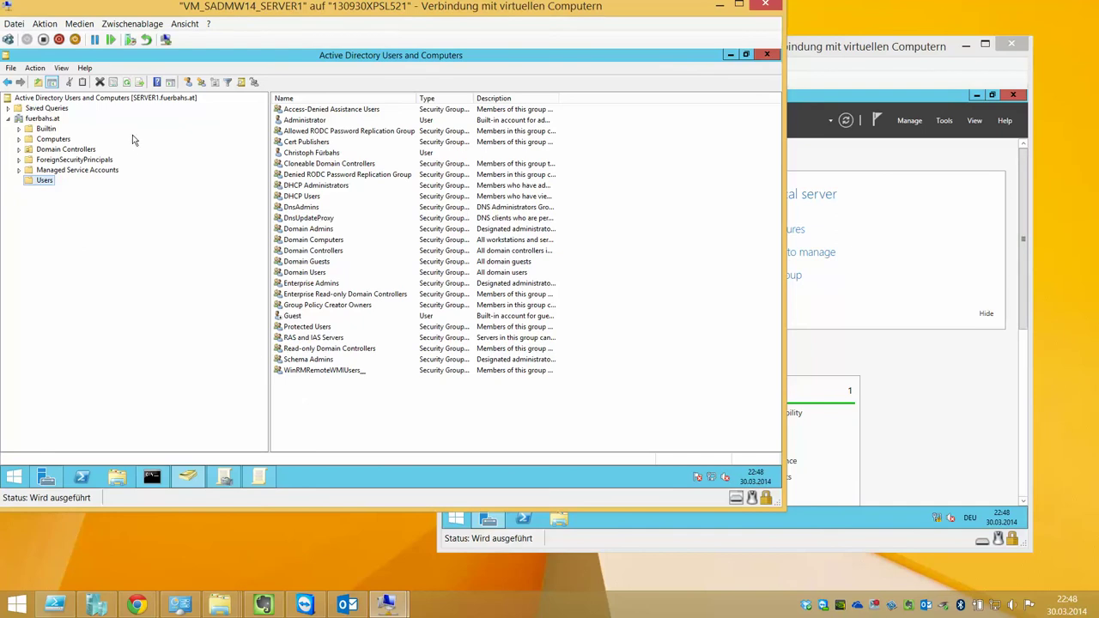
Disable the new user's account and acknowledge the confirmation
{"action": "right_click", "coordinate": [298, 155]}
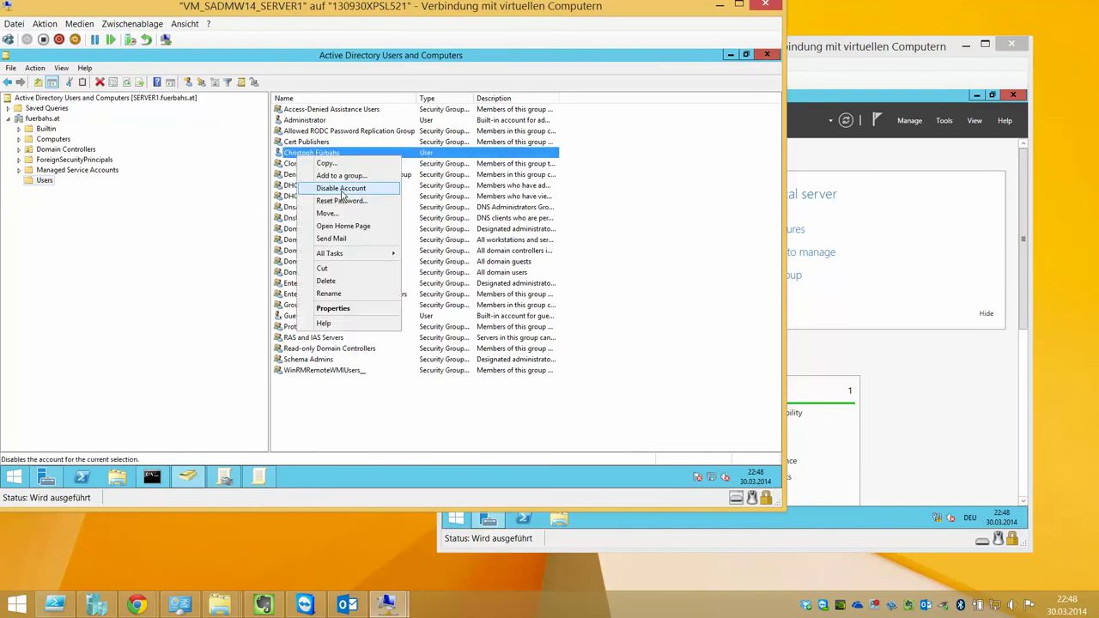
{"action": "left_click", "coordinate": [340, 188]}
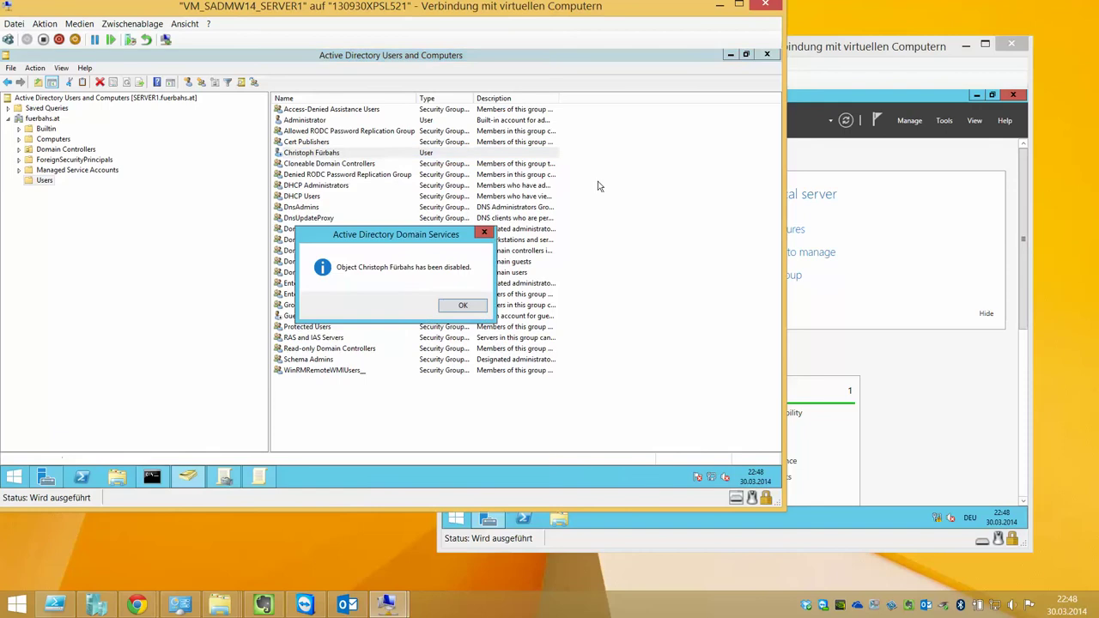
{"action": "left_click", "coordinate": [461, 308]}
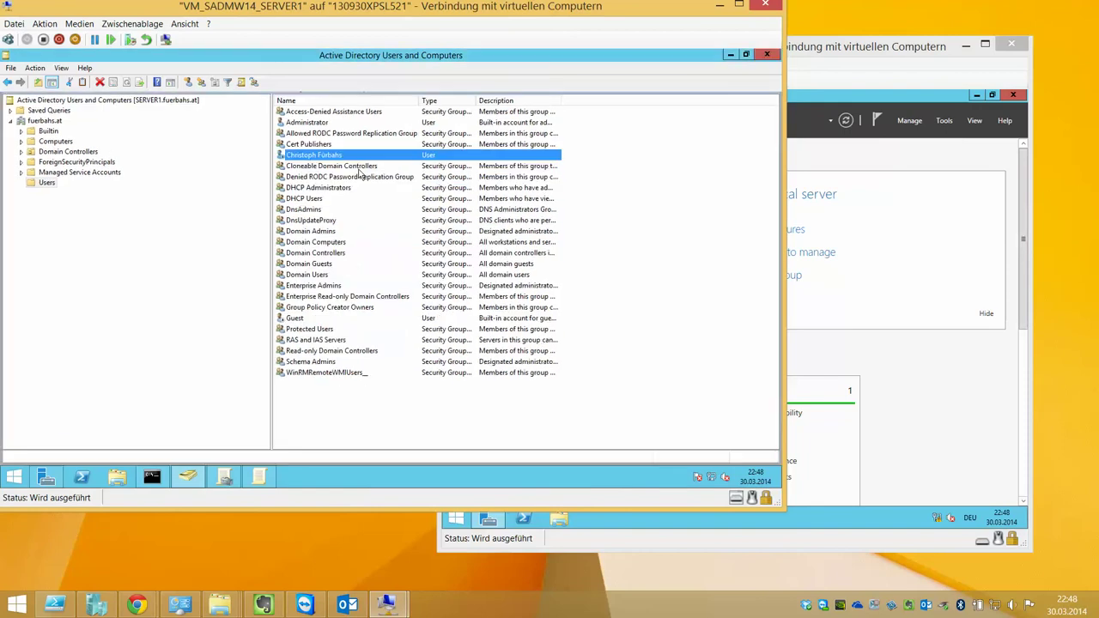
Verify 'Account is disabled' on the Account tab, cancel, and return to SERVER2
{"action": "double_click", "coordinate": [282, 158]}
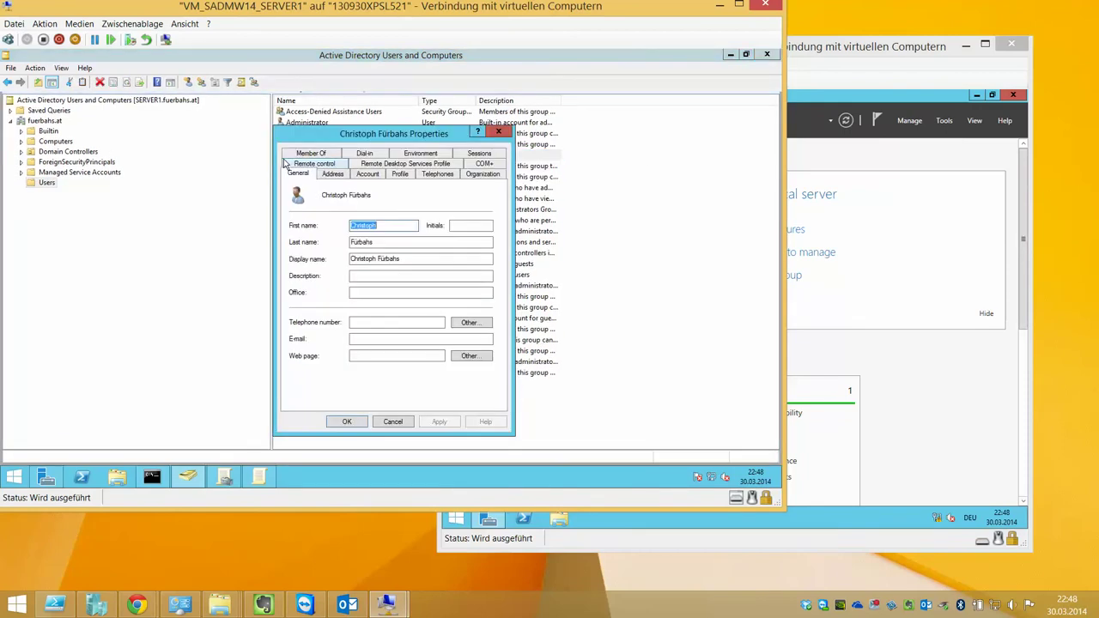
{"action": "left_click", "coordinate": [331, 174]}
{"action": "left_click", "coordinate": [367, 176]}
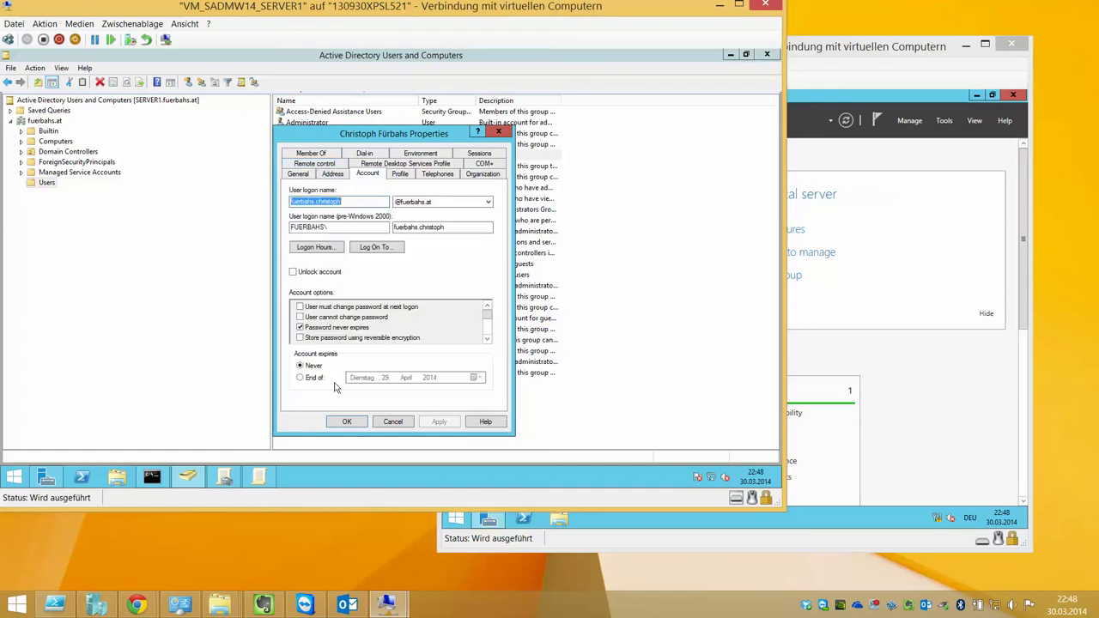
{"action": "left_click", "coordinate": [488, 341]}
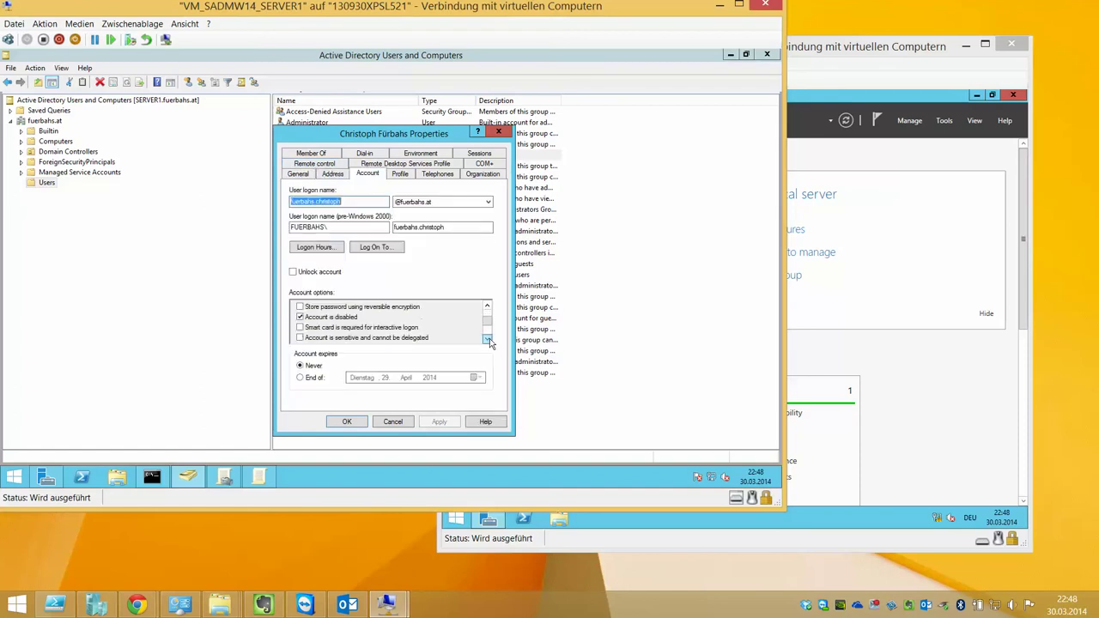
{"action": "left_click", "coordinate": [488, 341]}
{"action": "left_click", "coordinate": [487, 306]}
{"action": "left_click", "coordinate": [487, 306]}
{"action": "left_click", "coordinate": [400, 424]}
{"action": "left_click", "coordinate": [953, 105]}
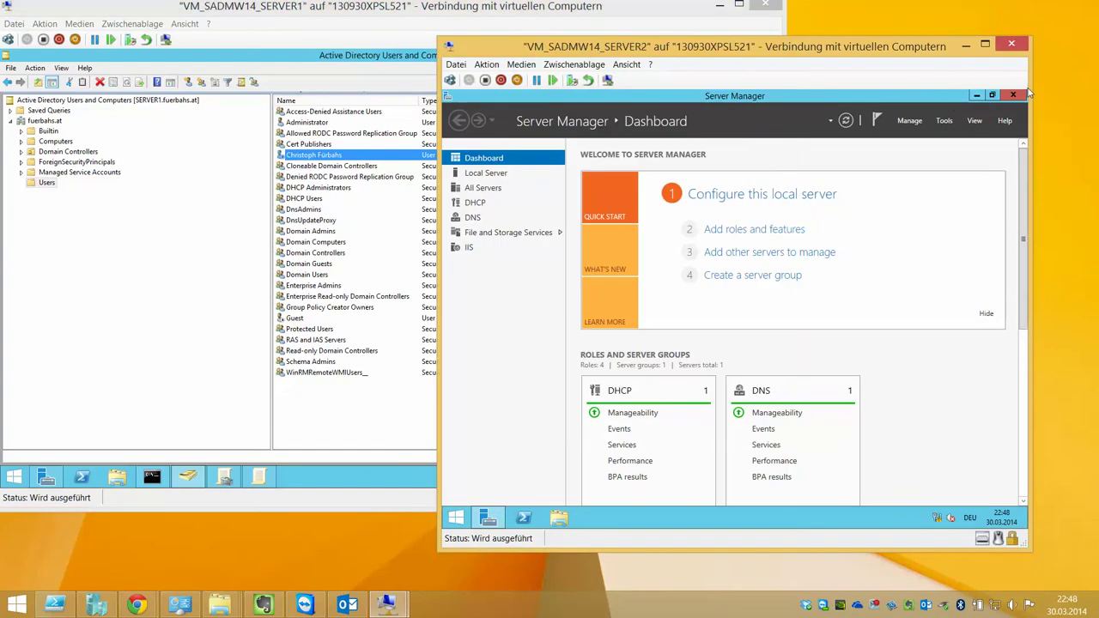
Sign the new user out of SERVER2 from the Start screen user tile
{"action": "mouse_move", "coordinate": [1026, 91]}
{"action": "left_click", "coordinate": [1005, 306]}
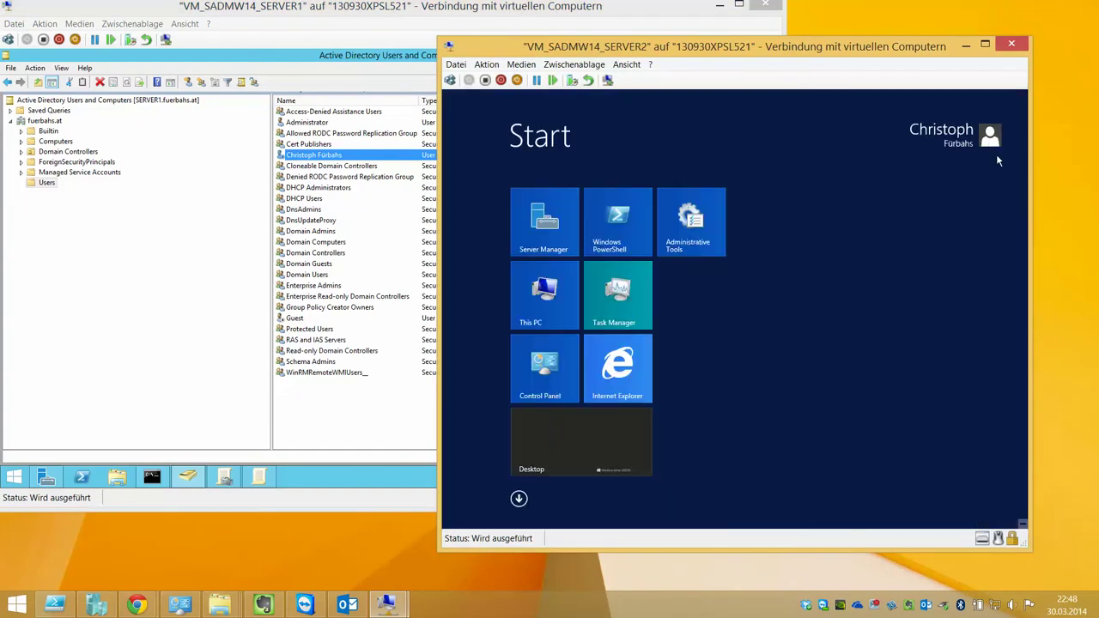
{"action": "left_click", "coordinate": [984, 136]}
{"action": "left_click", "coordinate": [872, 191]}
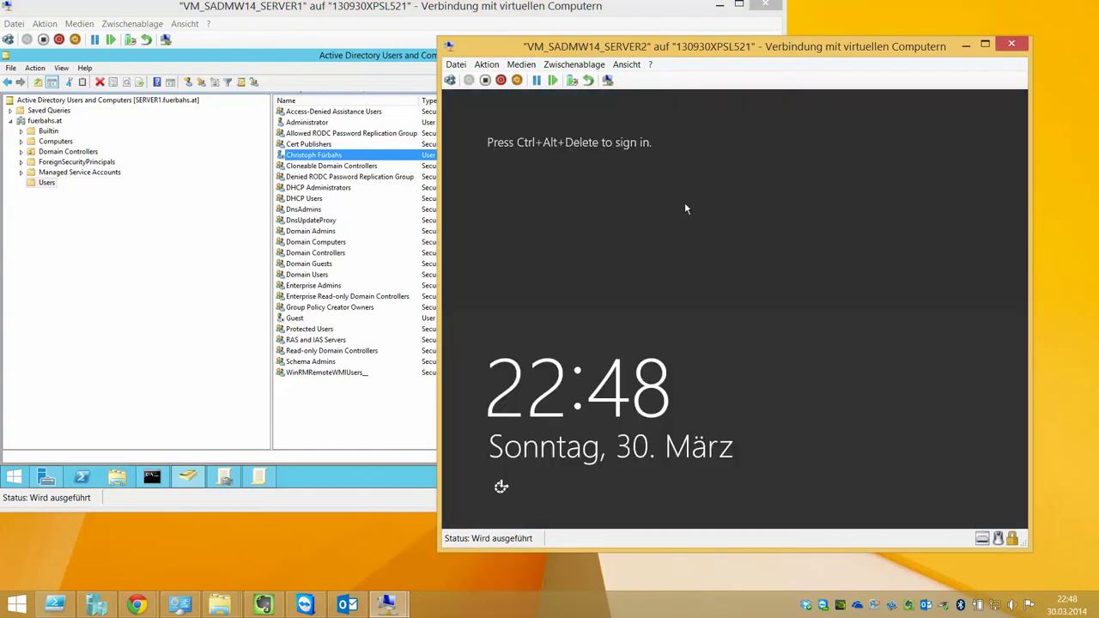
Attempt signing in again as the new user, which is refused as account disabled
{"action": "left_click", "coordinate": [450, 79]}
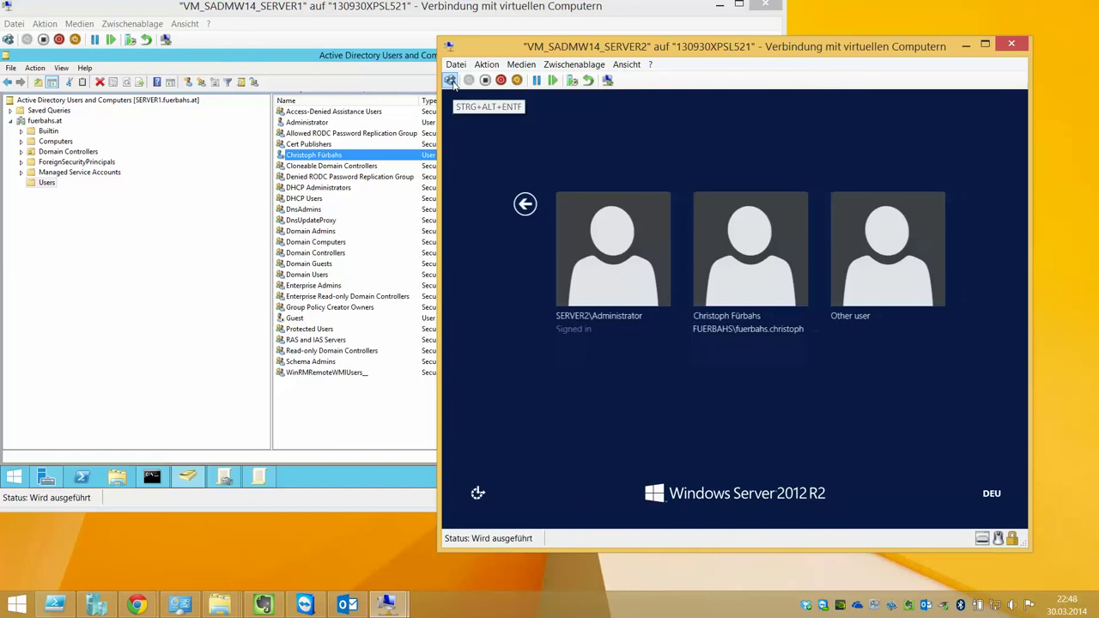
{"action": "left_click", "coordinate": [854, 267]}
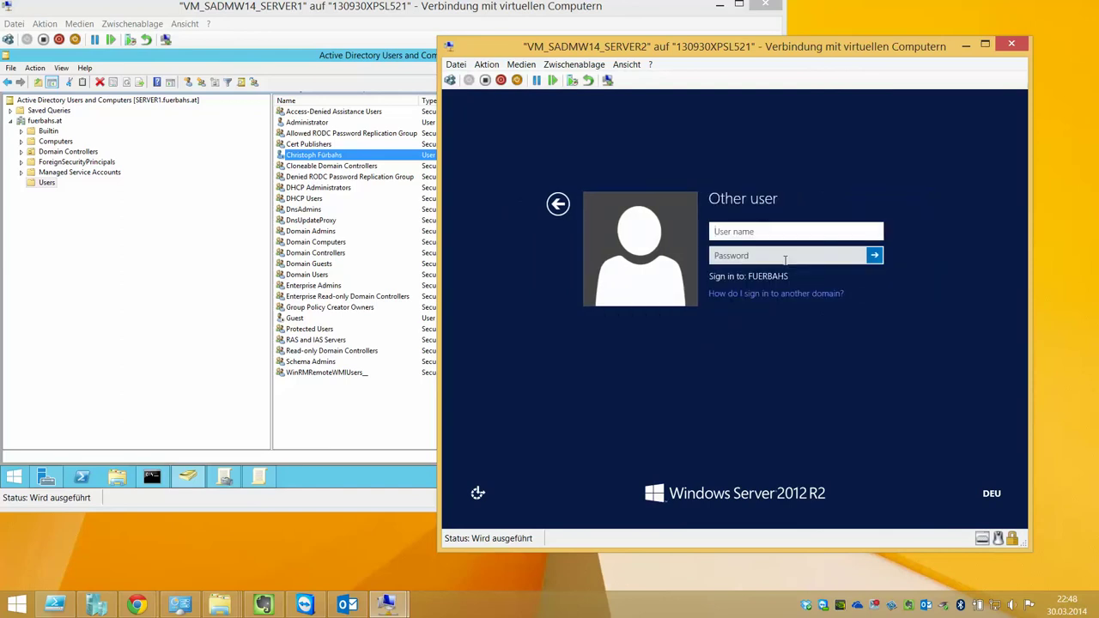
{"action": "type", "text": "fuerbahs.christoph"}
{"action": "key", "text": "Tab"}
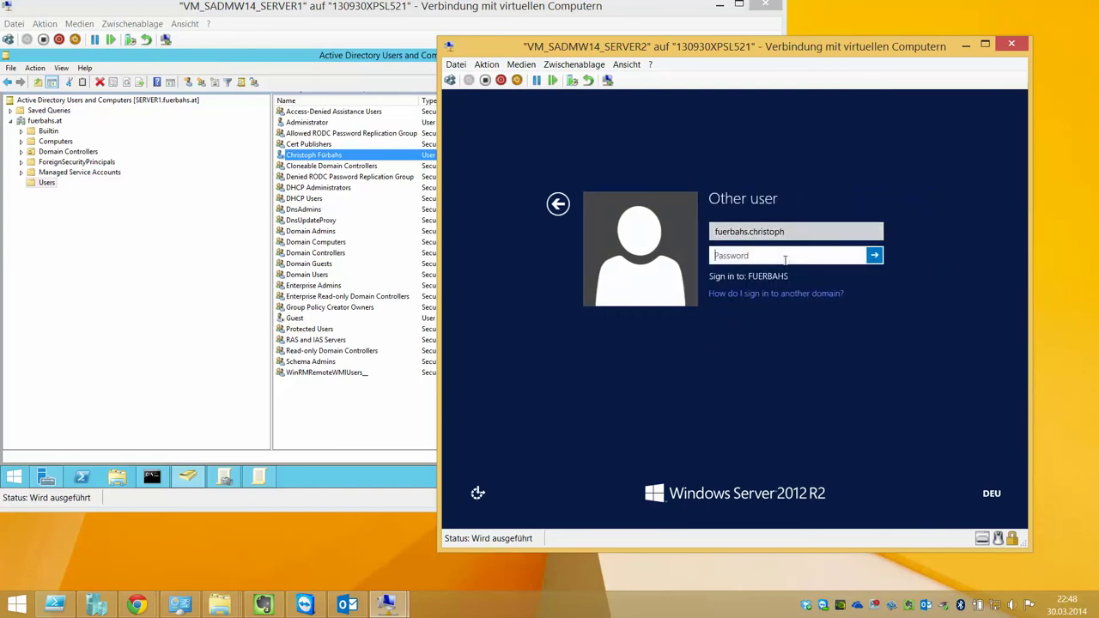
{"action": "type", "text": "••"}
{"action": "key", "text": "Return"}
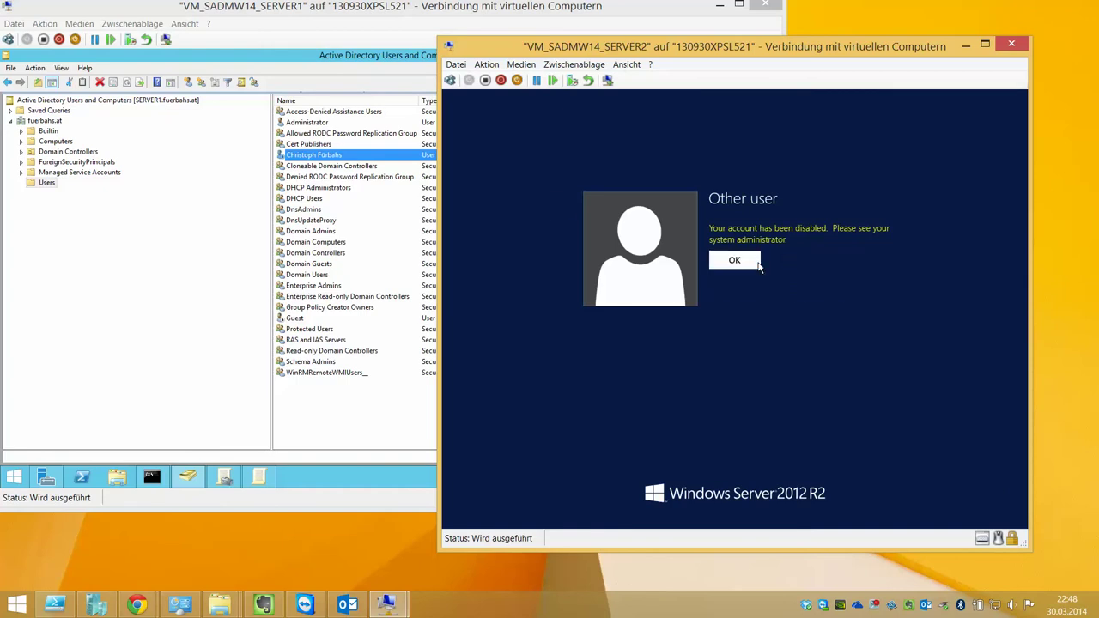
{"action": "left_click", "coordinate": [755, 262]}
{"action": "left_click", "coordinate": [352, 157]}
Re-enable the new user's account and acknowledge the confirmation
{"action": "right_click", "coordinate": [352, 157]}
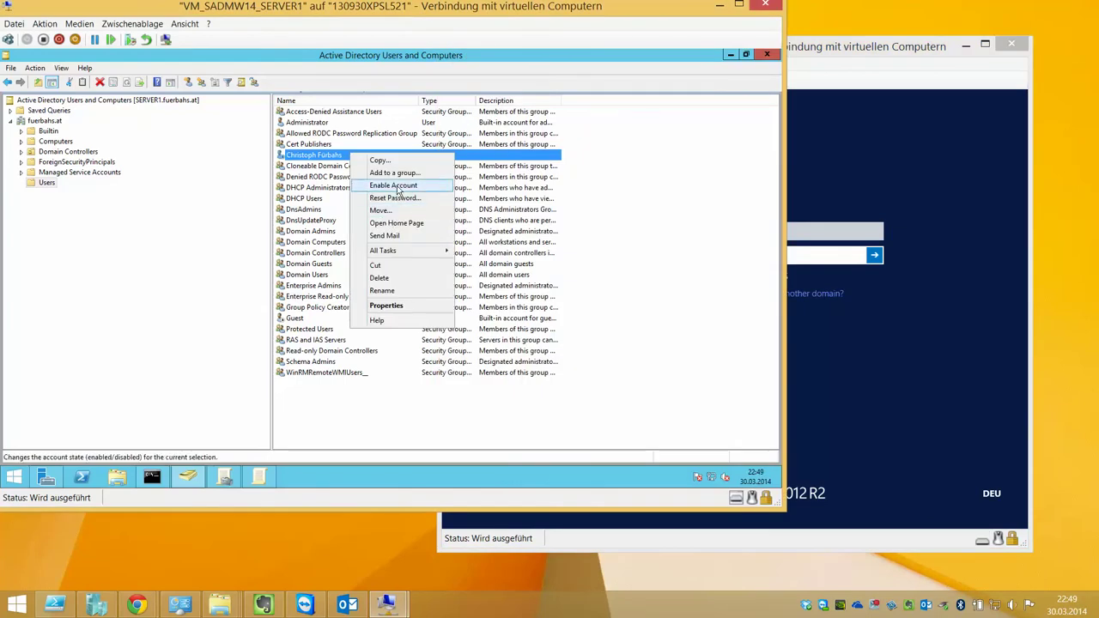
{"action": "left_click", "coordinate": [393, 185]}
{"action": "left_click", "coordinate": [454, 301]}
Sign the re-enabled user in on SERVER2, re-entering the password after a wrong attempt
{"action": "left_click", "coordinate": [798, 255]}
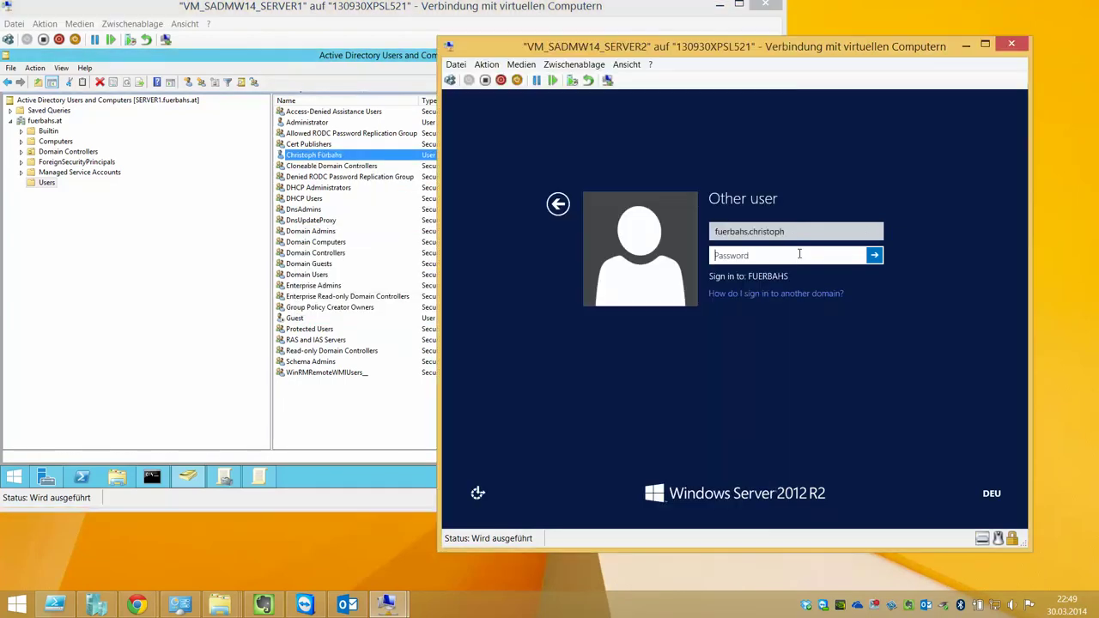
{"action": "type", "text": "*********"}
{"action": "key", "text": "Return"}
{"action": "key", "text": "Return"}
{"action": "type", "text": "********"}
{"action": "key", "text": "Return"}
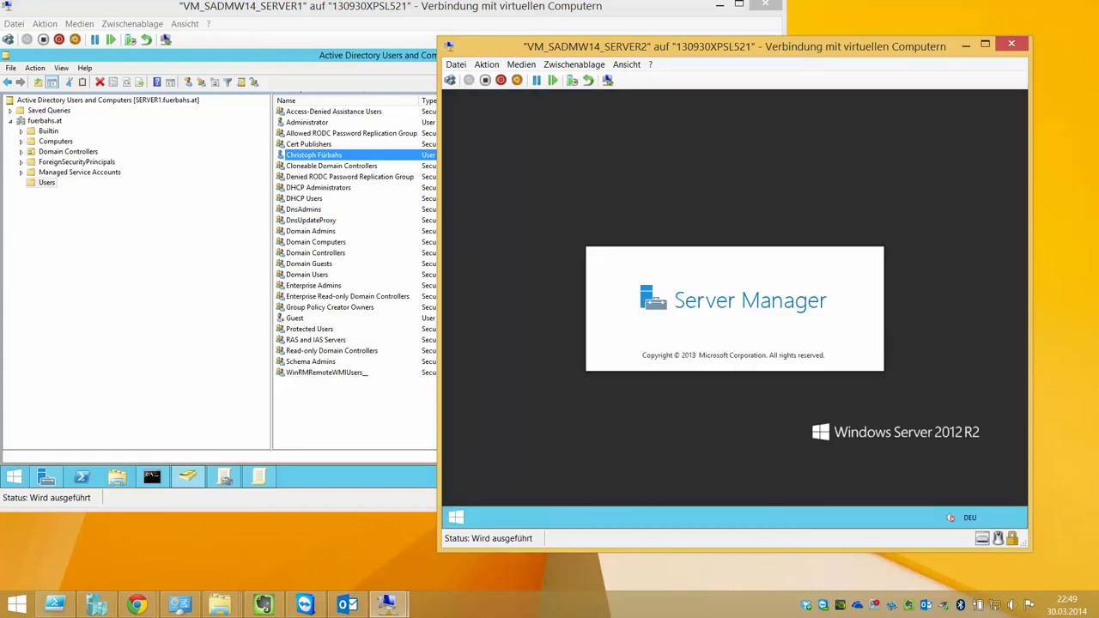
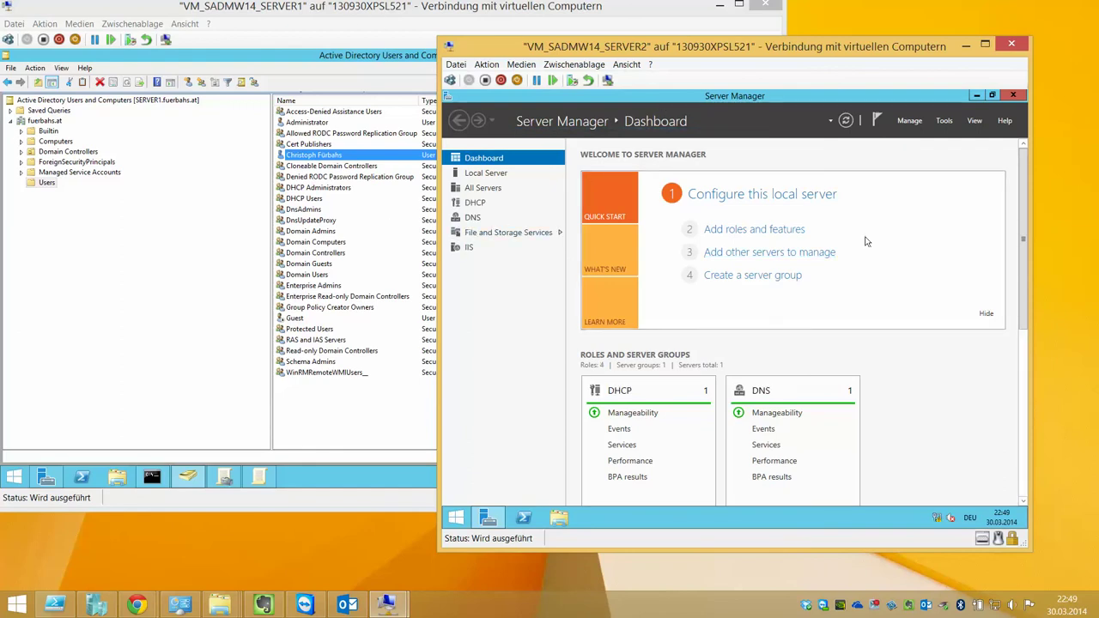
On SERVER1, show the Computers container and open SERVER2's computer properties
{"action": "left_click", "coordinate": [424, 71]}
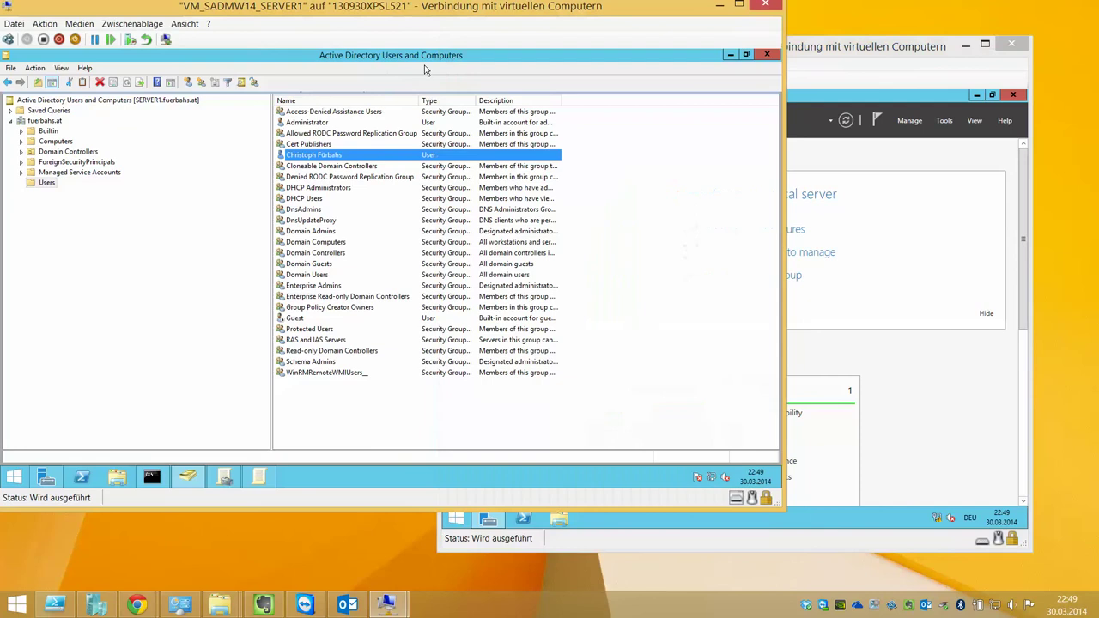
{"action": "left_click", "coordinate": [642, 169]}
{"action": "left_click", "coordinate": [66, 143]}
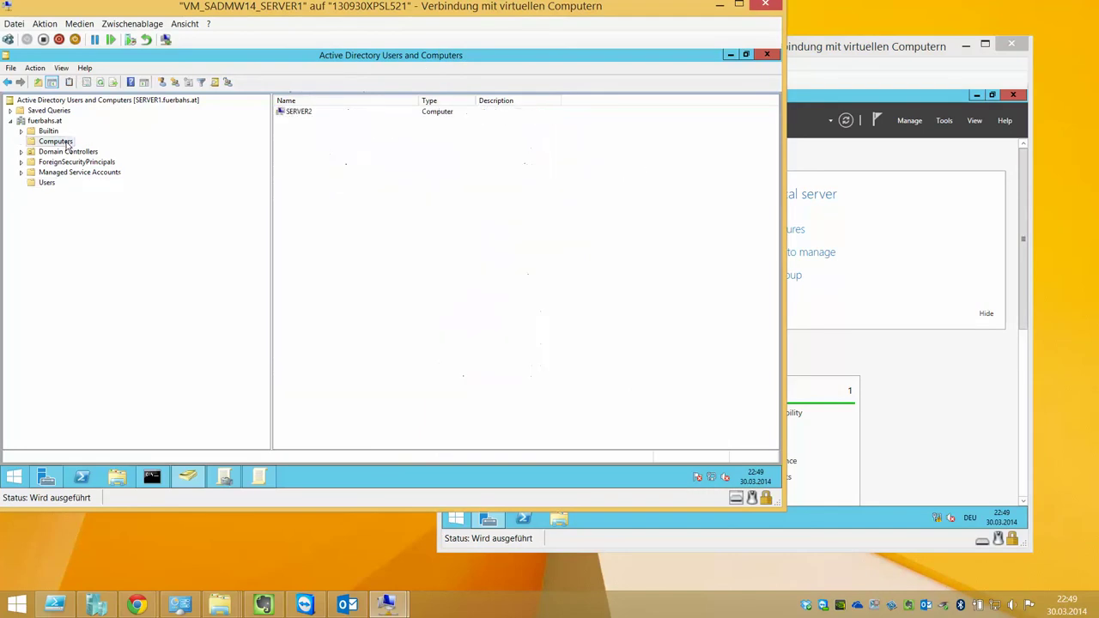
{"action": "left_click", "coordinate": [311, 118]}
{"action": "double_click", "coordinate": [324, 118]}
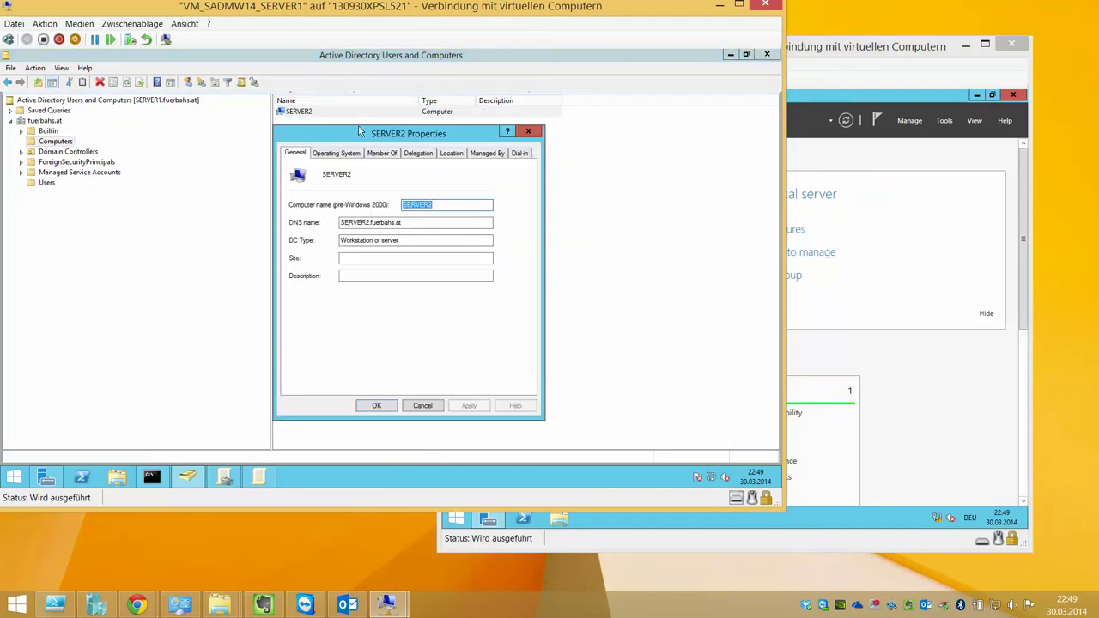
Review SERVER2's Operating System, Member Of, Delegation, Location, Managed By and Dial-in tabs, then cancel
{"action": "left_click", "coordinate": [360, 155]}
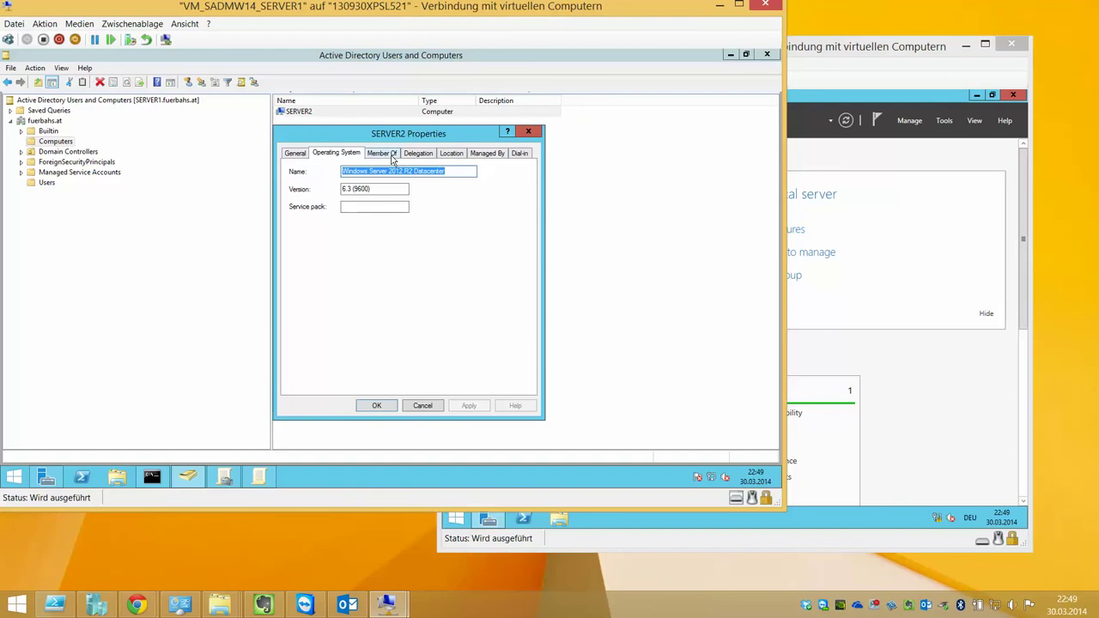
{"action": "left_click", "coordinate": [388, 155]}
{"action": "left_click", "coordinate": [352, 154]}
{"action": "left_click", "coordinate": [416, 154]}
{"action": "left_click", "coordinate": [453, 153]}
{"action": "left_click", "coordinate": [487, 153]}
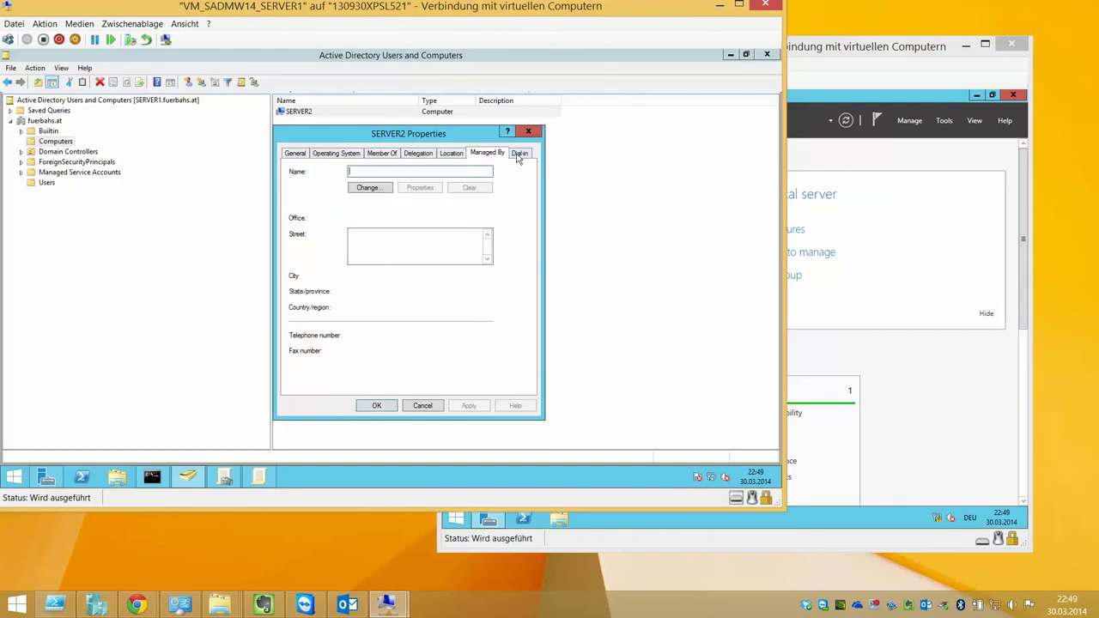
{"action": "left_click", "coordinate": [519, 153]}
{"action": "left_click", "coordinate": [429, 407]}
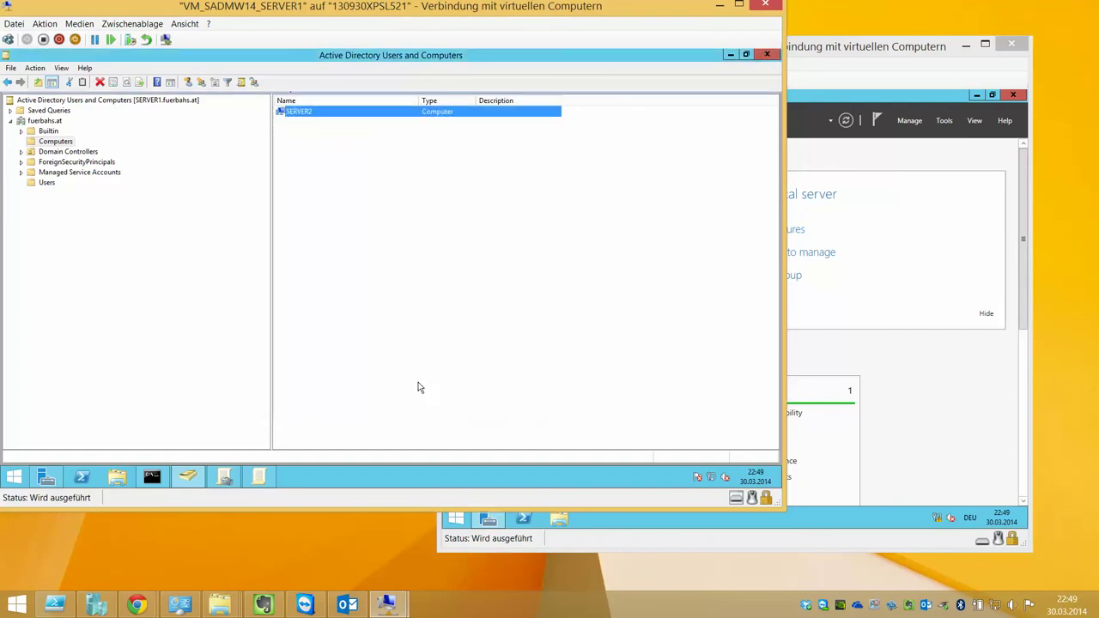
{"action": "left_click", "coordinate": [223, 478]}
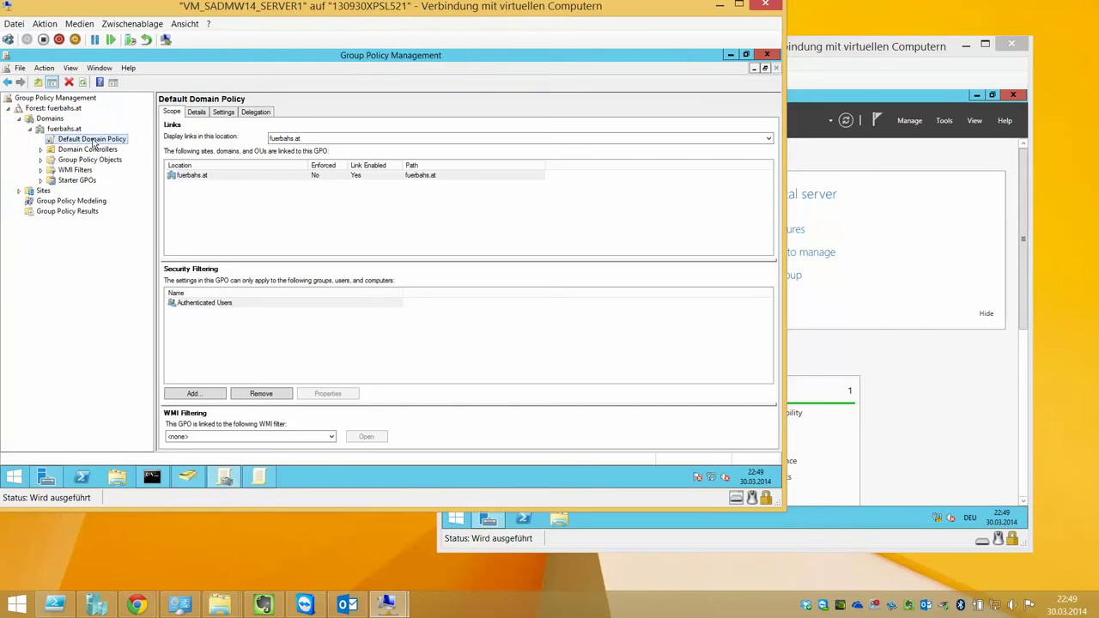
Edit the Default Domain Policy in a maximized editor and expand Computer Policies > Administrative Templates
{"action": "right_click", "coordinate": [93, 142]}
{"action": "left_click", "coordinate": [105, 150]}
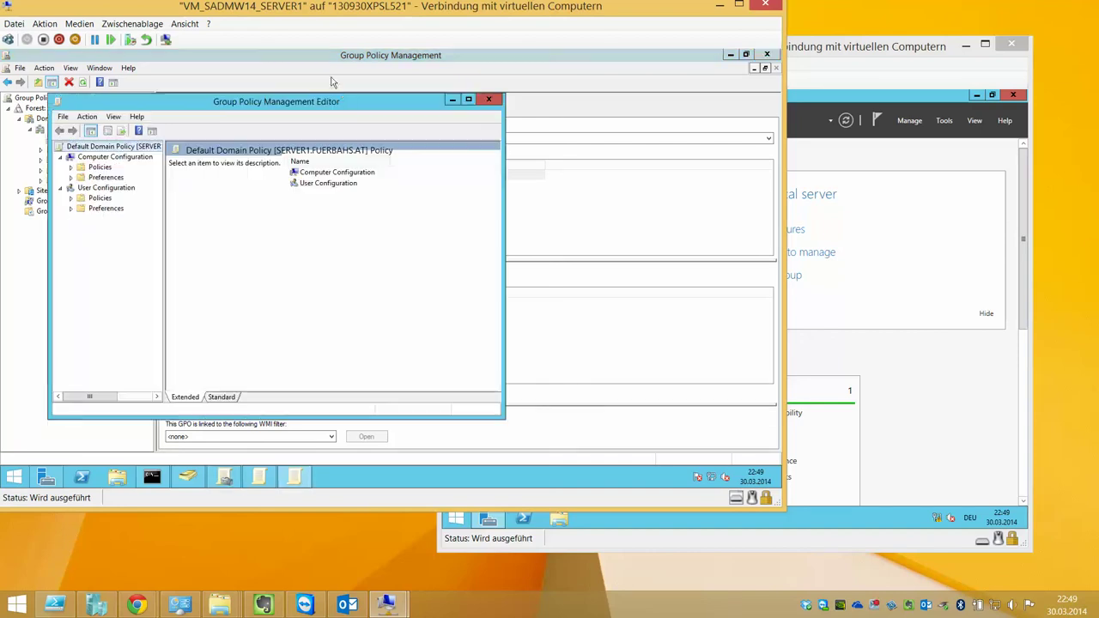
{"action": "double_click", "coordinate": [216, 104]}
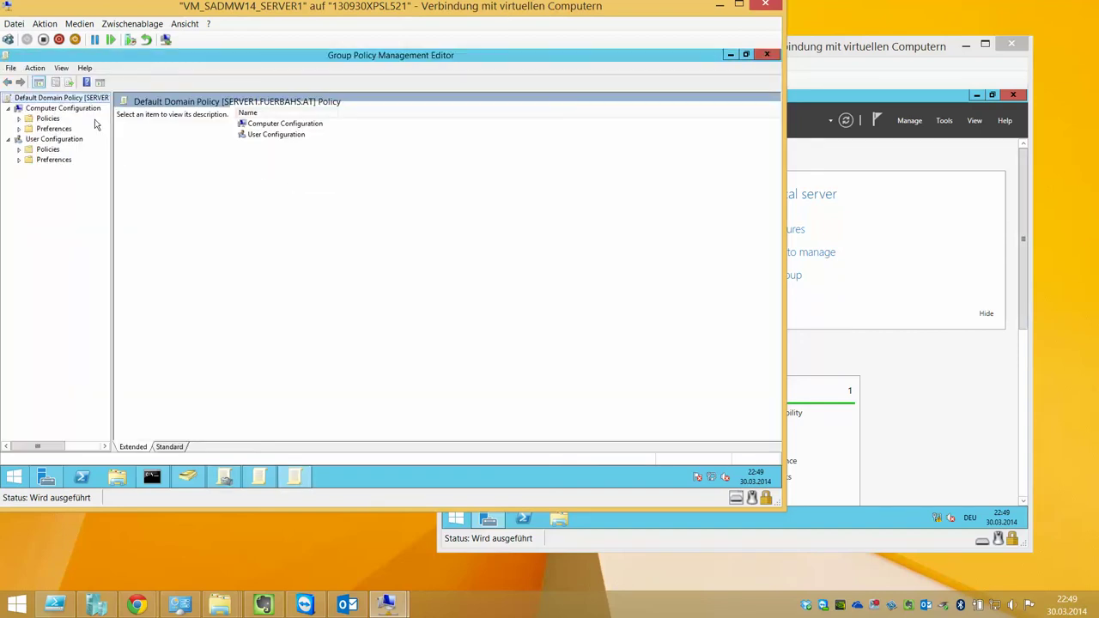
{"action": "left_click", "coordinate": [18, 128]}
{"action": "left_click", "coordinate": [47, 118]}
{"action": "left_click", "coordinate": [19, 118]}
{"action": "left_click", "coordinate": [29, 149]}
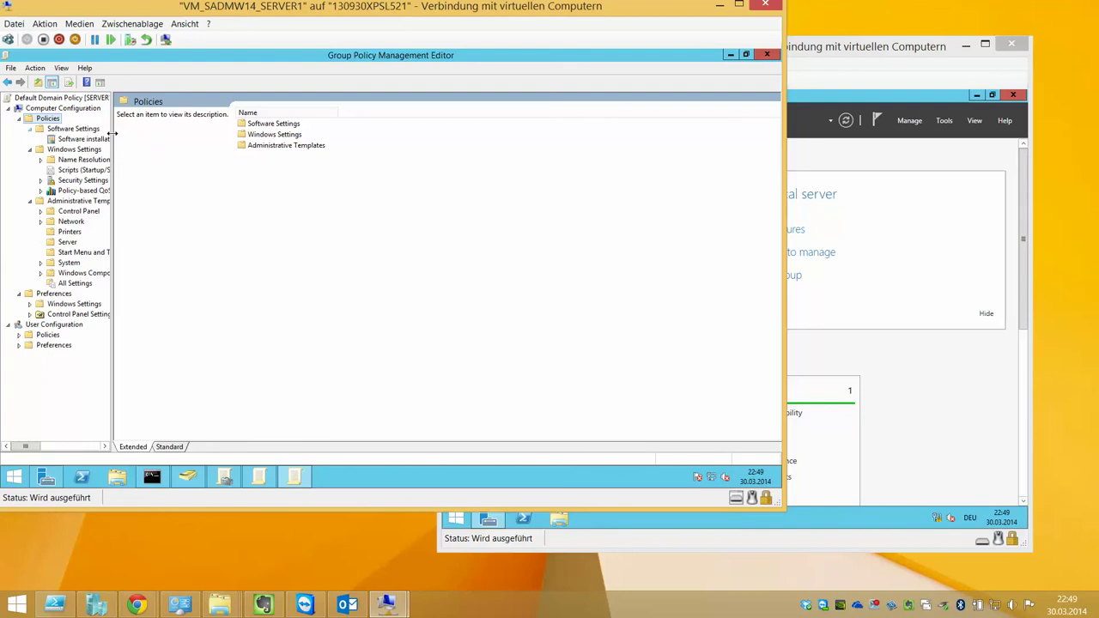
Browse Windows Components > Internet Explorer to the Internet Control Panel settings, all Not configured
{"action": "left_click", "coordinate": [72, 232]}
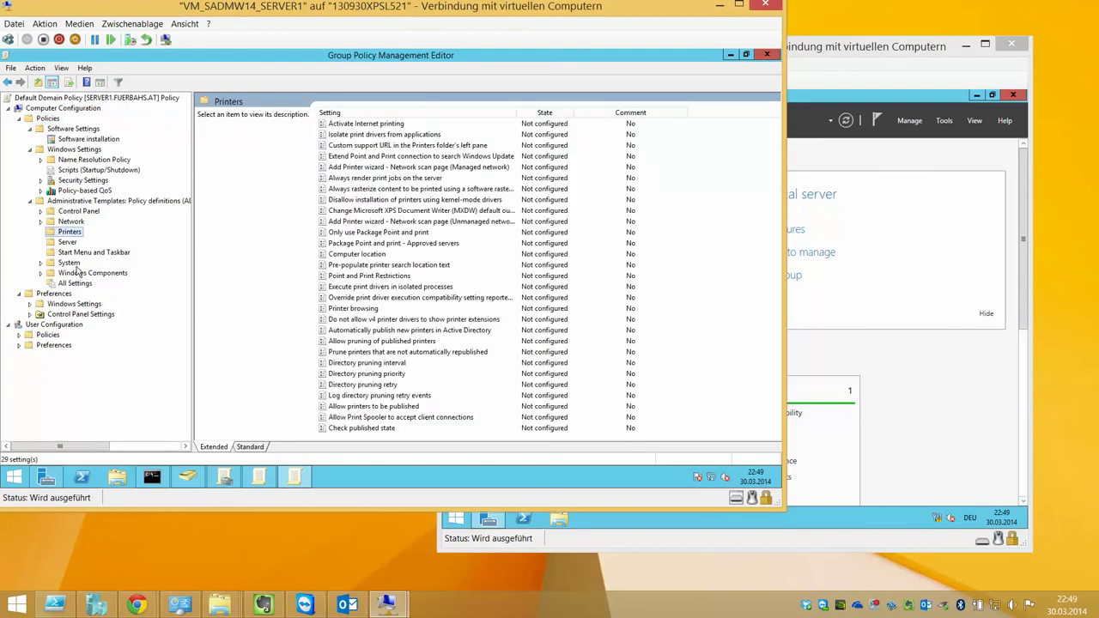
{"action": "left_click", "coordinate": [77, 273]}
{"action": "scroll", "coordinate": [115, 281], "scroll_direction": "down", "scroll_amount": 6}
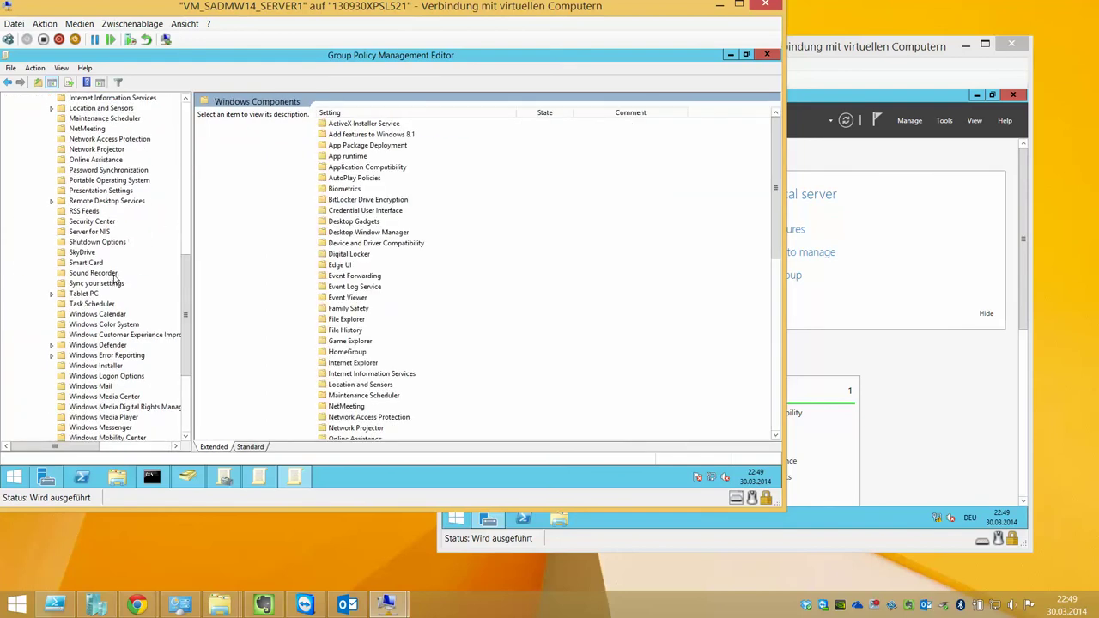
{"action": "double_click", "coordinate": [92, 151]}
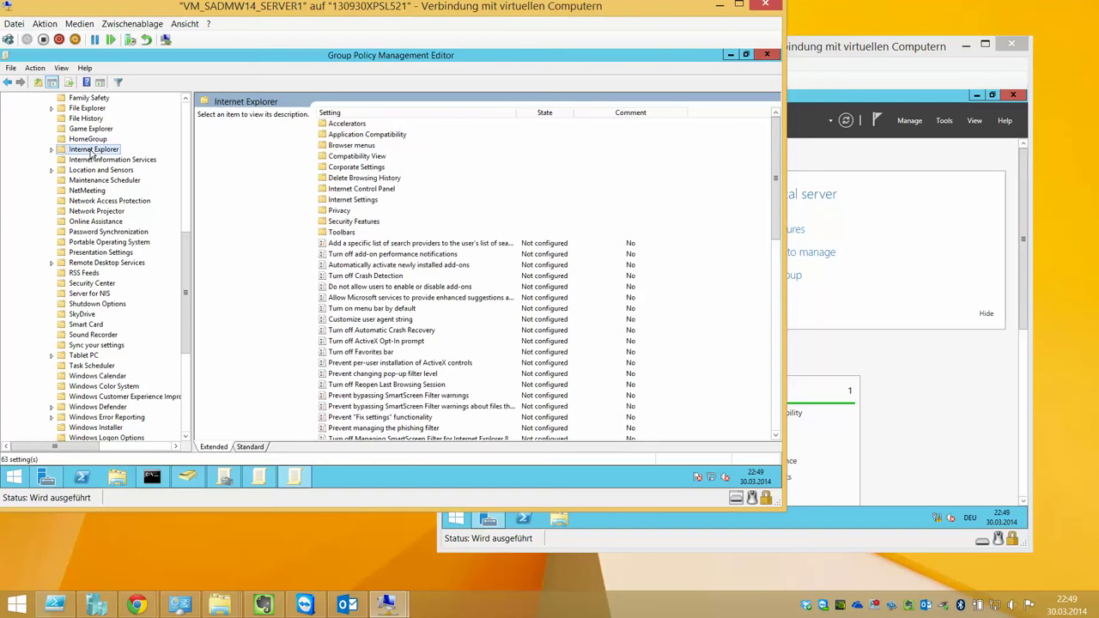
{"action": "left_click", "coordinate": [446, 114]}
{"action": "scroll", "coordinate": [420, 256], "scroll_direction": "down", "scroll_amount": 15}
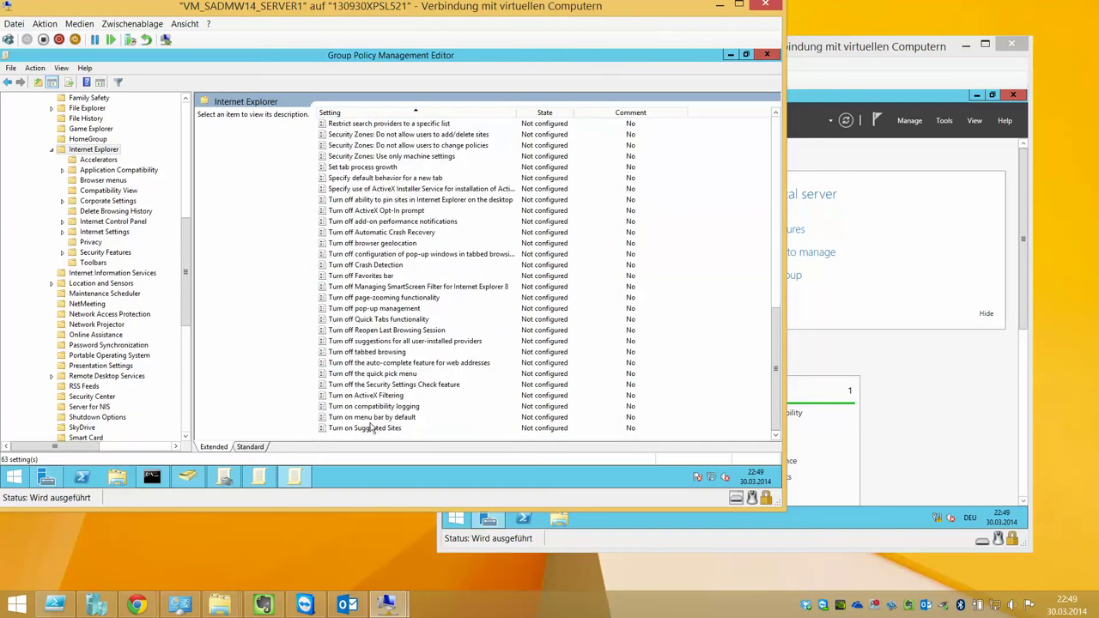
{"action": "left_click", "coordinate": [360, 179]}
{"action": "scroll", "coordinate": [362, 182], "scroll_direction": "up", "scroll_amount": 2}
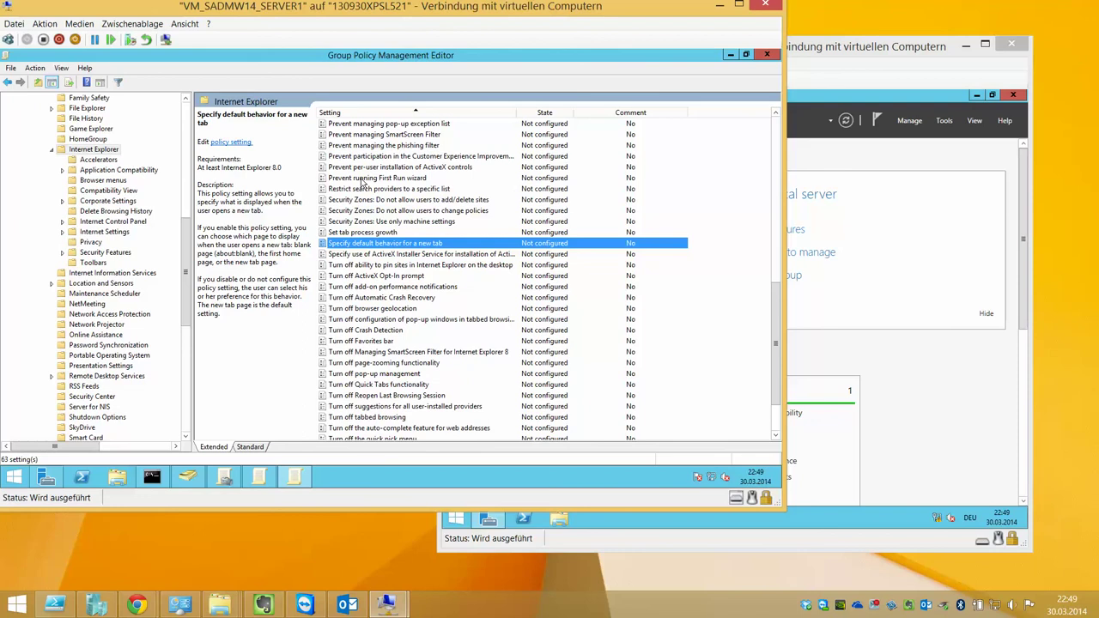
{"action": "scroll", "coordinate": [362, 182], "scroll_direction": "up", "scroll_amount": 12}
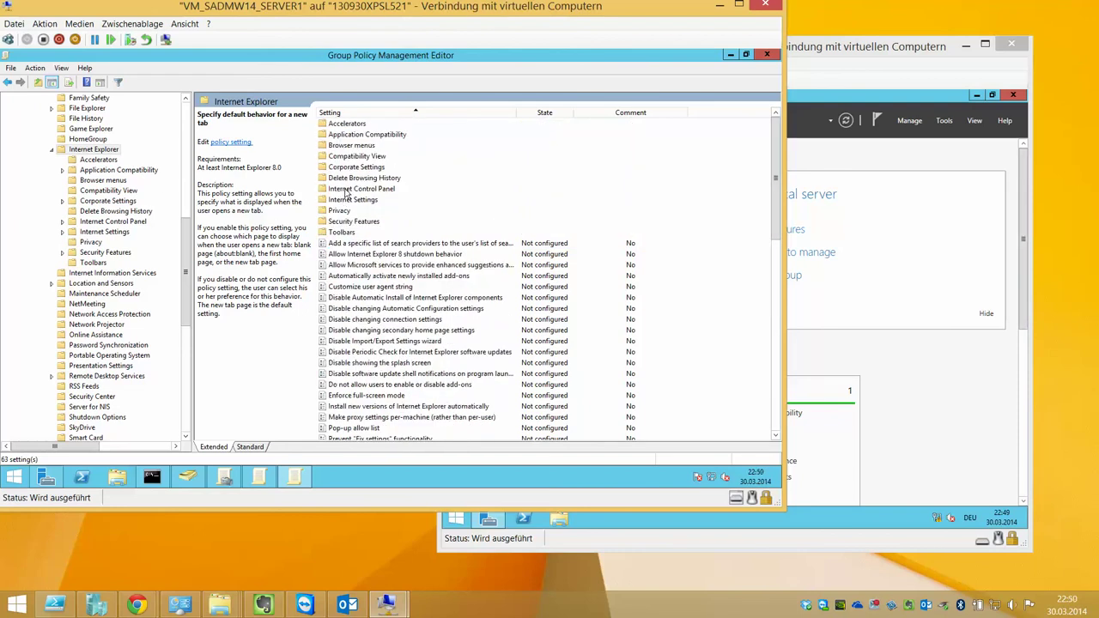
{"action": "double_click", "coordinate": [350, 189]}
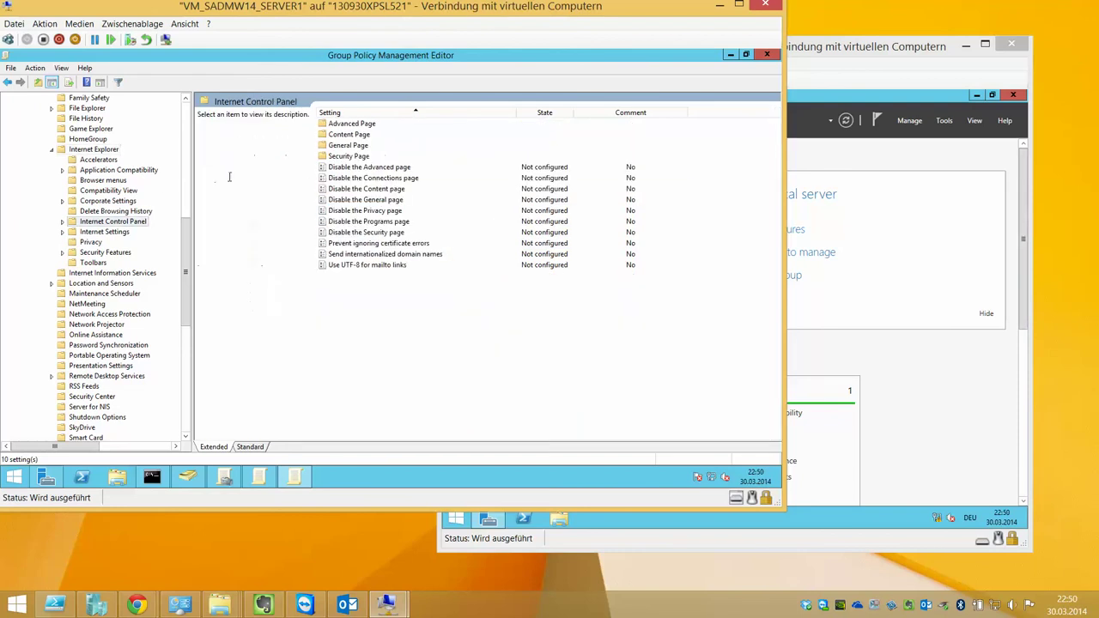
{"action": "left_click", "coordinate": [185, 414]}
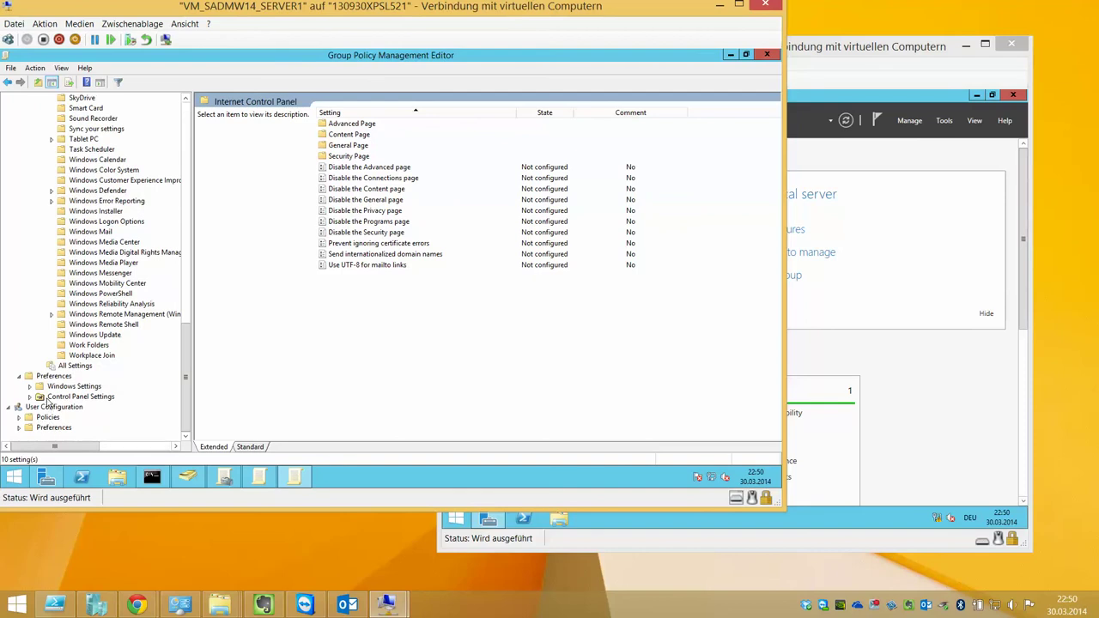
Browse the computer Control Panel Settings preferences: Network Options, Data Sources, Local Users and Groups, Power Options, Printers, Folder Options
{"action": "double_click", "coordinate": [51, 396]}
{"action": "left_click", "coordinate": [84, 386]}
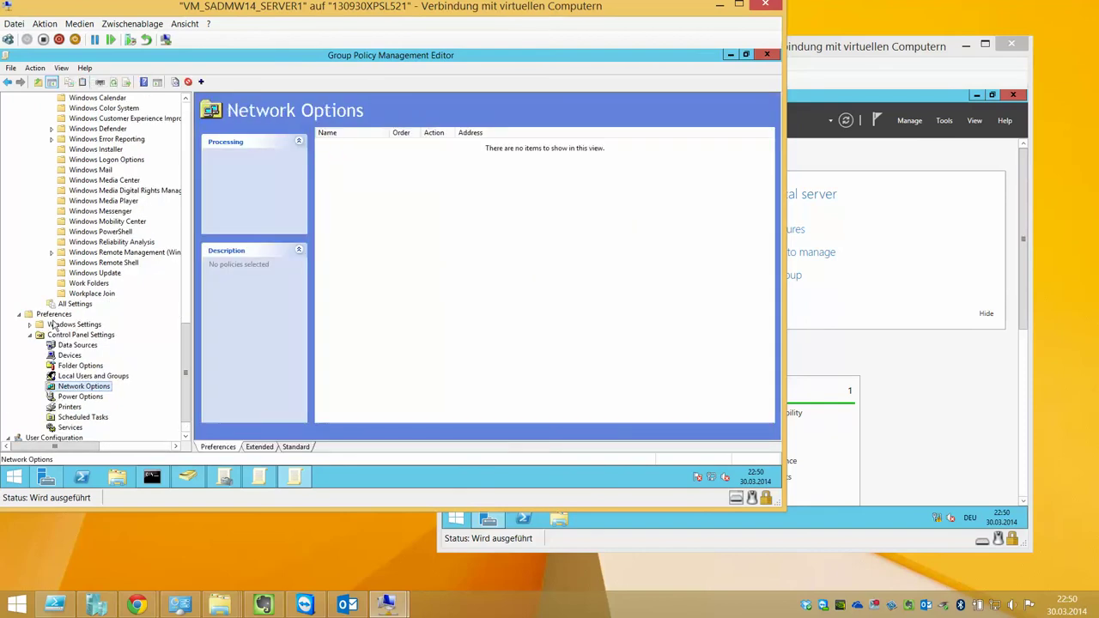
{"action": "left_click", "coordinate": [96, 345]}
{"action": "key", "text": "Left"}
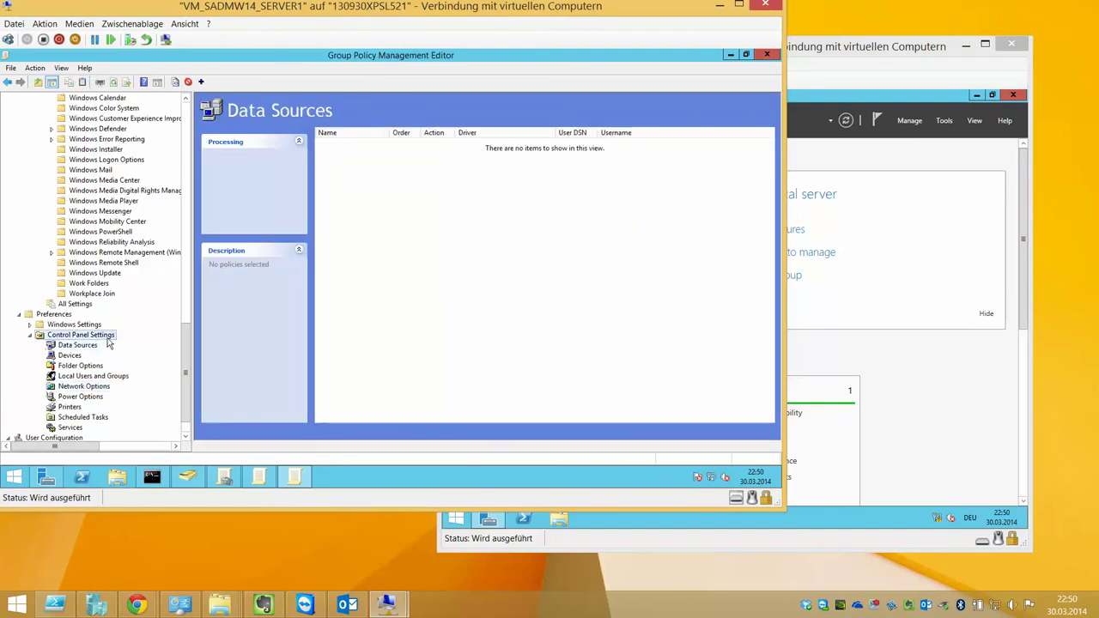
{"action": "left_click", "coordinate": [83, 377]}
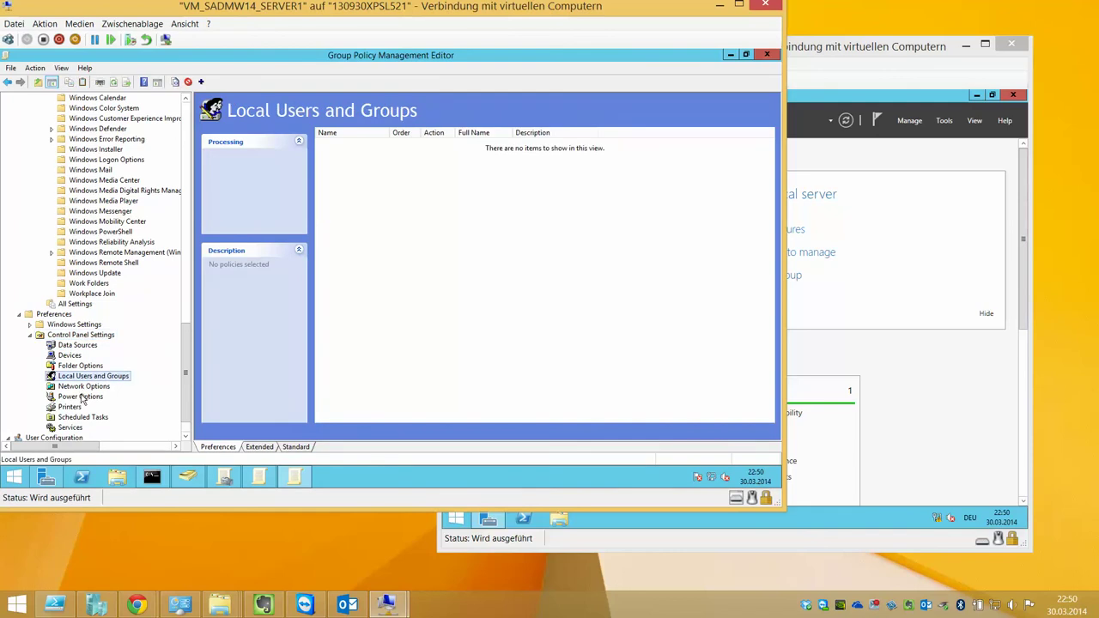
{"action": "left_click", "coordinate": [83, 387]}
{"action": "left_click", "coordinate": [82, 398]}
{"action": "left_click", "coordinate": [75, 407]}
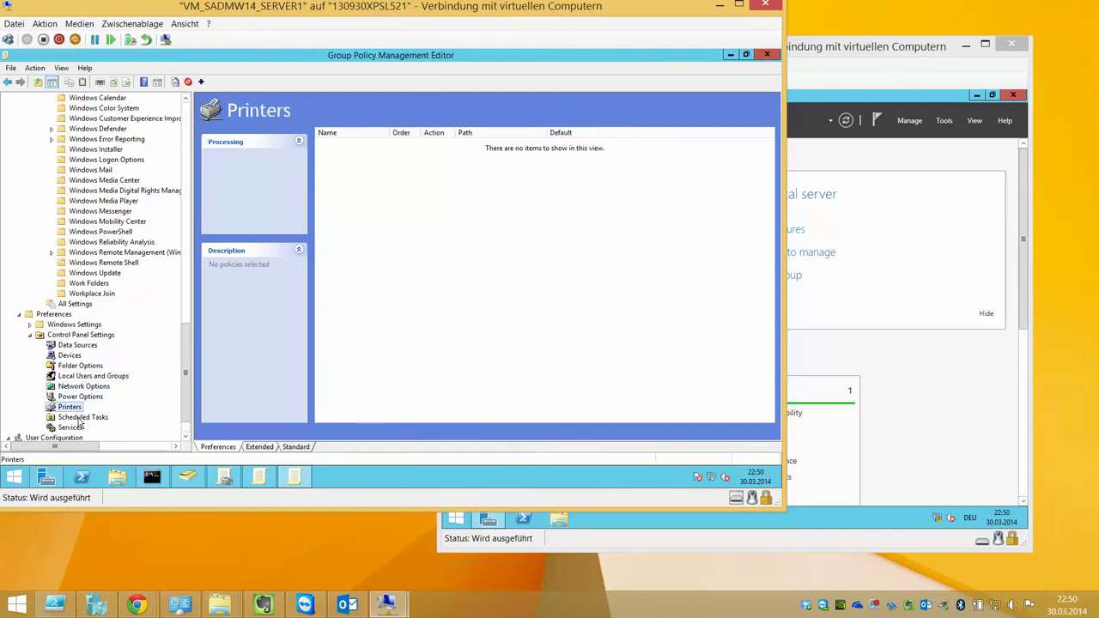
{"action": "left_click", "coordinate": [73, 365]}
{"action": "scroll", "coordinate": [189, 371], "scroll_direction": "down", "scroll_amount": 1}
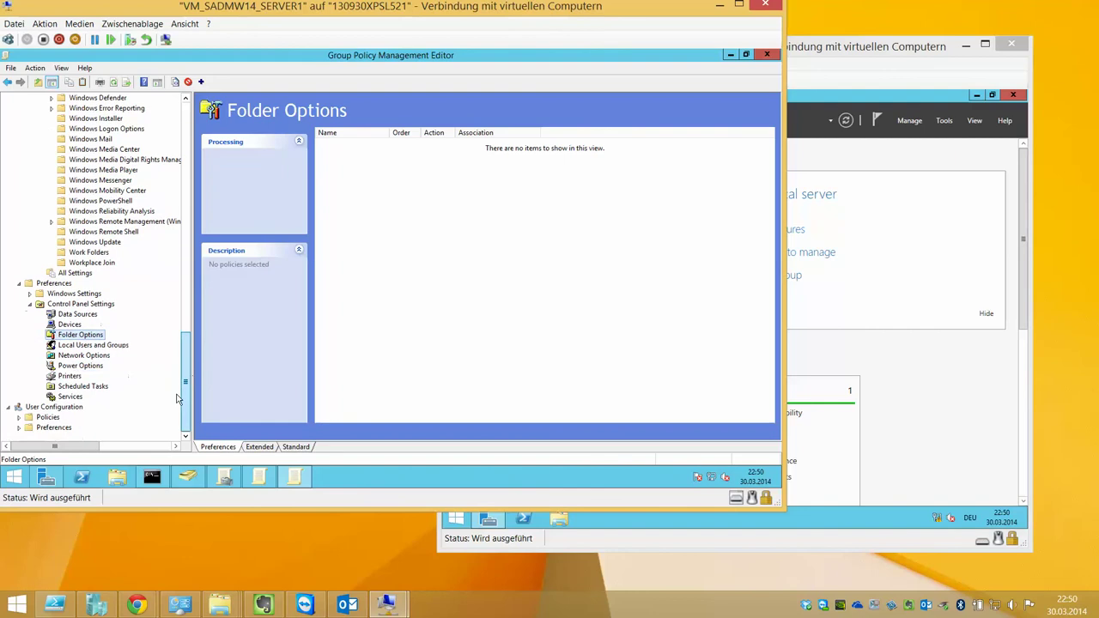
Expand User Configuration Preferences, view Drive Maps, Environment and Registry, then Control Panel Settings
{"action": "left_click", "coordinate": [20, 427]}
{"action": "left_click", "coordinate": [30, 417]}
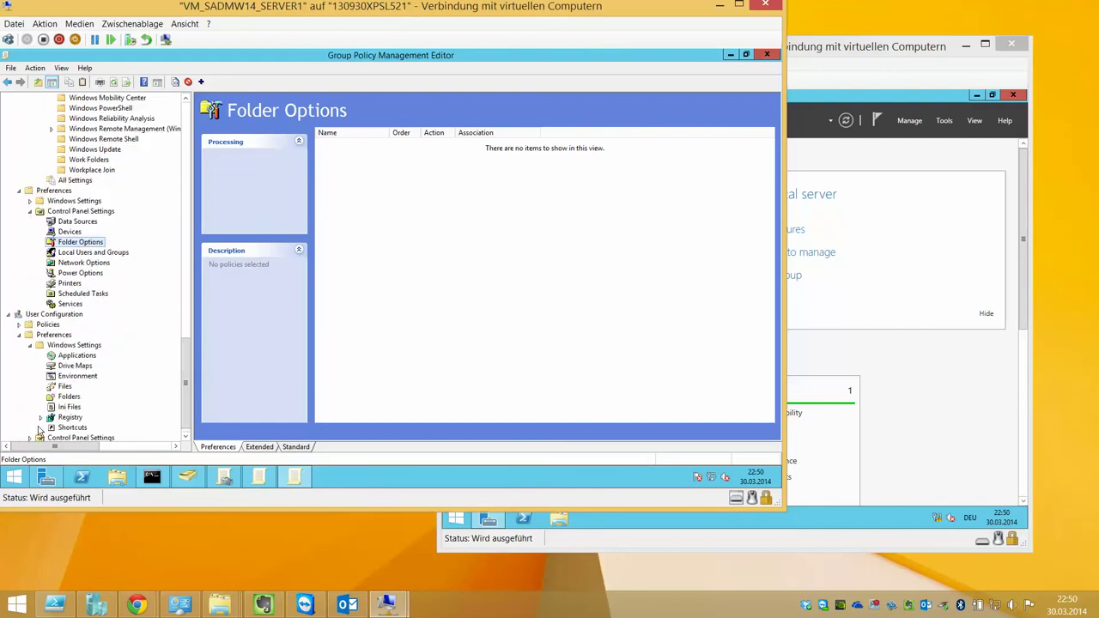
{"action": "left_click", "coordinate": [76, 365]}
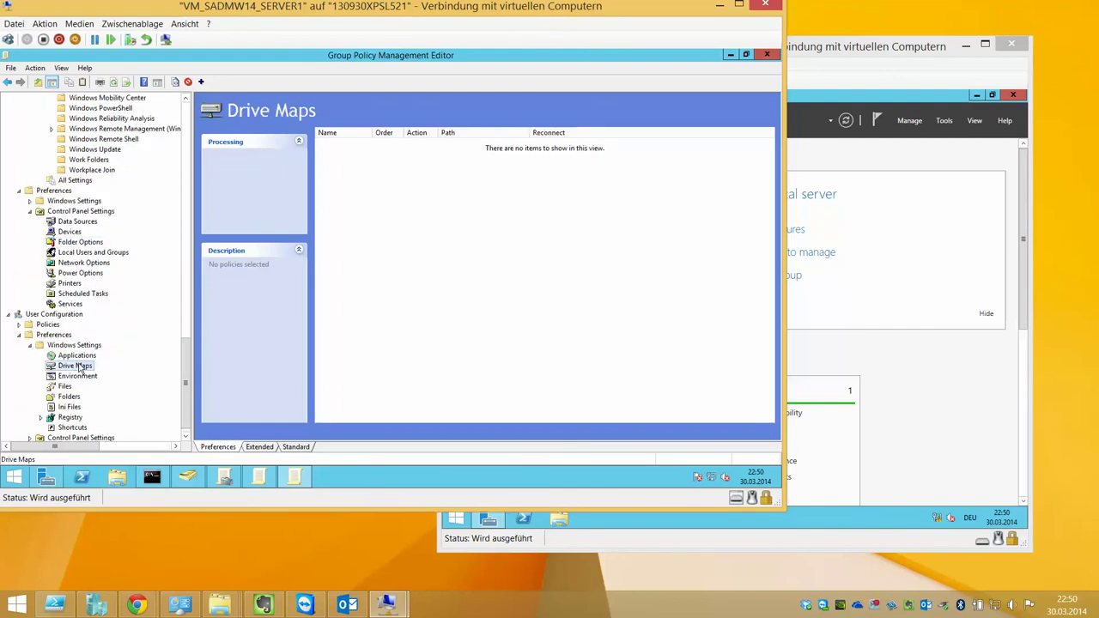
{"action": "left_click", "coordinate": [81, 377]}
{"action": "left_click", "coordinate": [77, 418]}
{"action": "scroll", "coordinate": [113, 412], "scroll_direction": "down", "scroll_amount": 1}
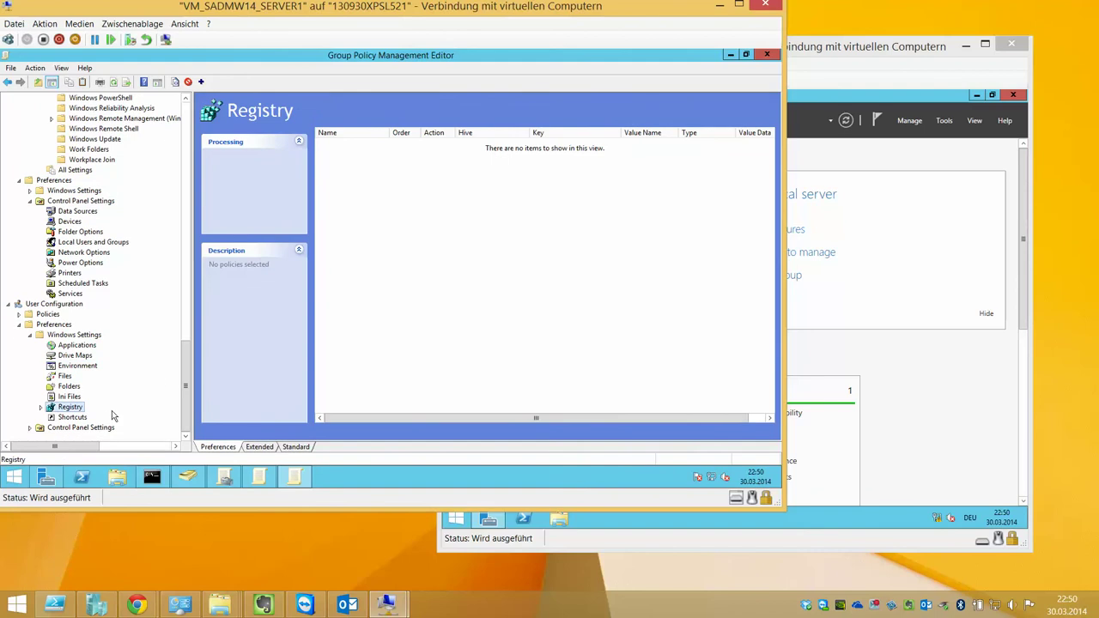
{"action": "left_click", "coordinate": [107, 427]}
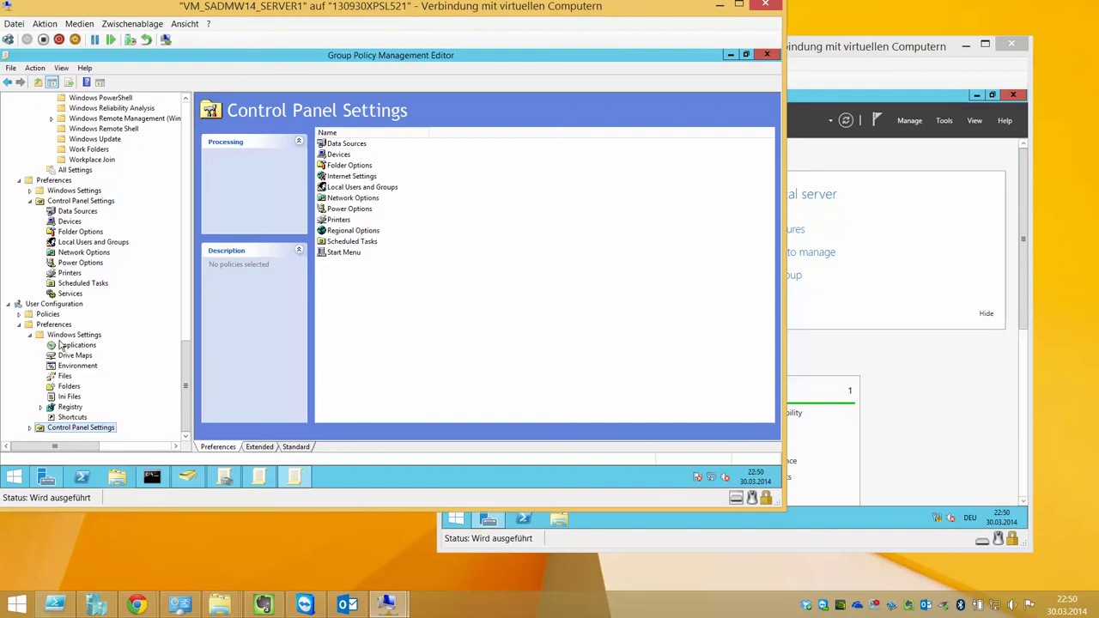
{"action": "left_click", "coordinate": [29, 428]}
{"action": "left_click", "coordinate": [84, 356]}
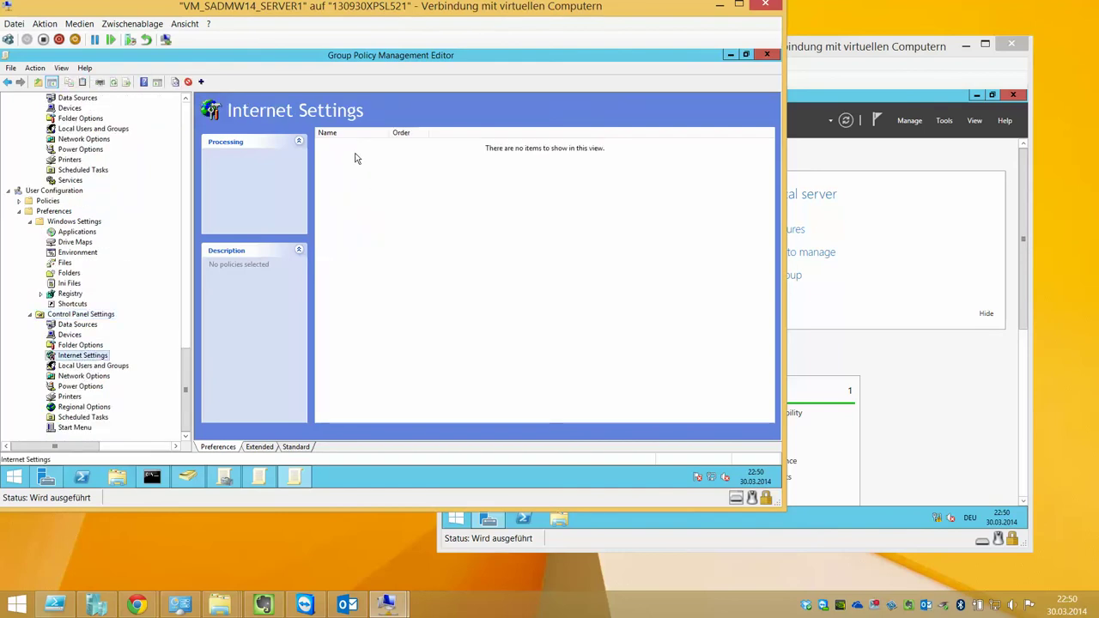
{"action": "right_click", "coordinate": [357, 158]}
{"action": "mouse_move", "coordinate": [408, 163]}
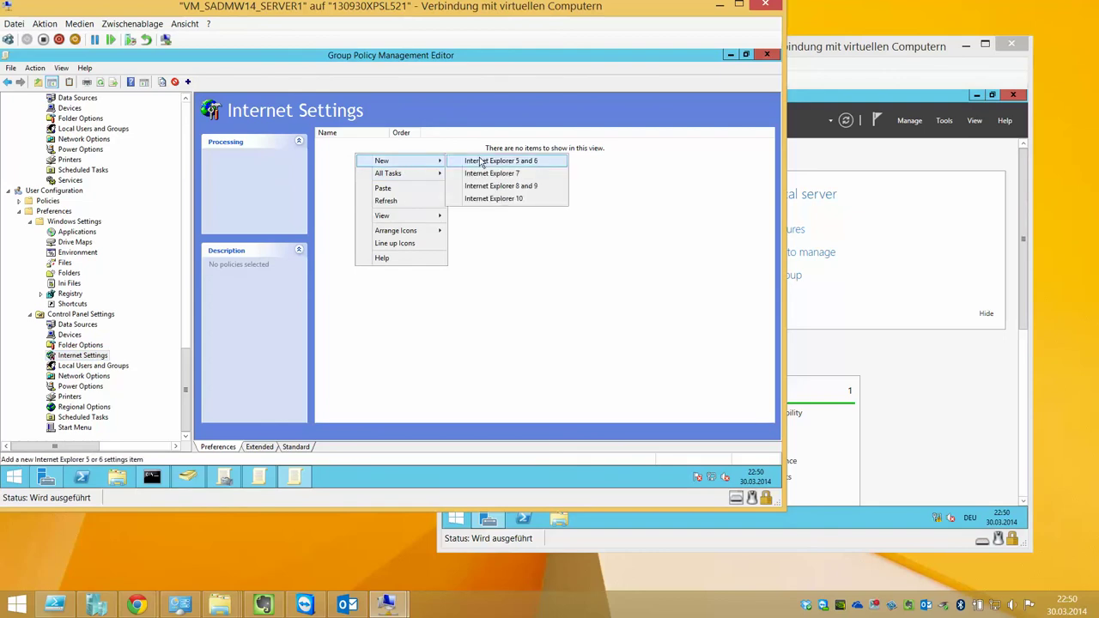
{"action": "left_click", "coordinate": [507, 201]}
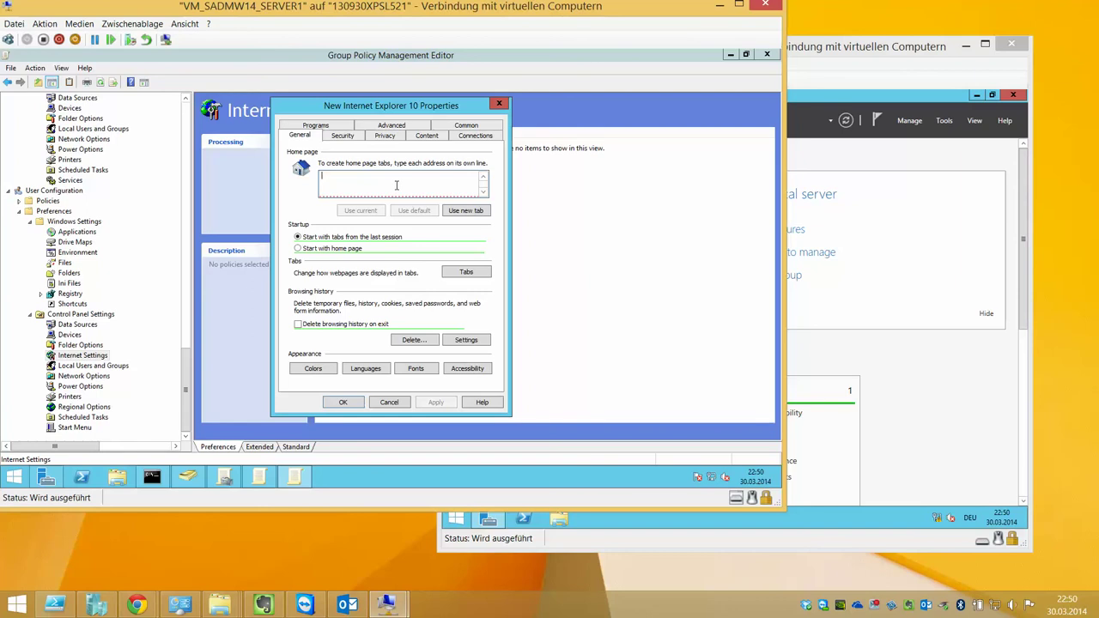
{"action": "type", "text": "http://www.bing.com"}
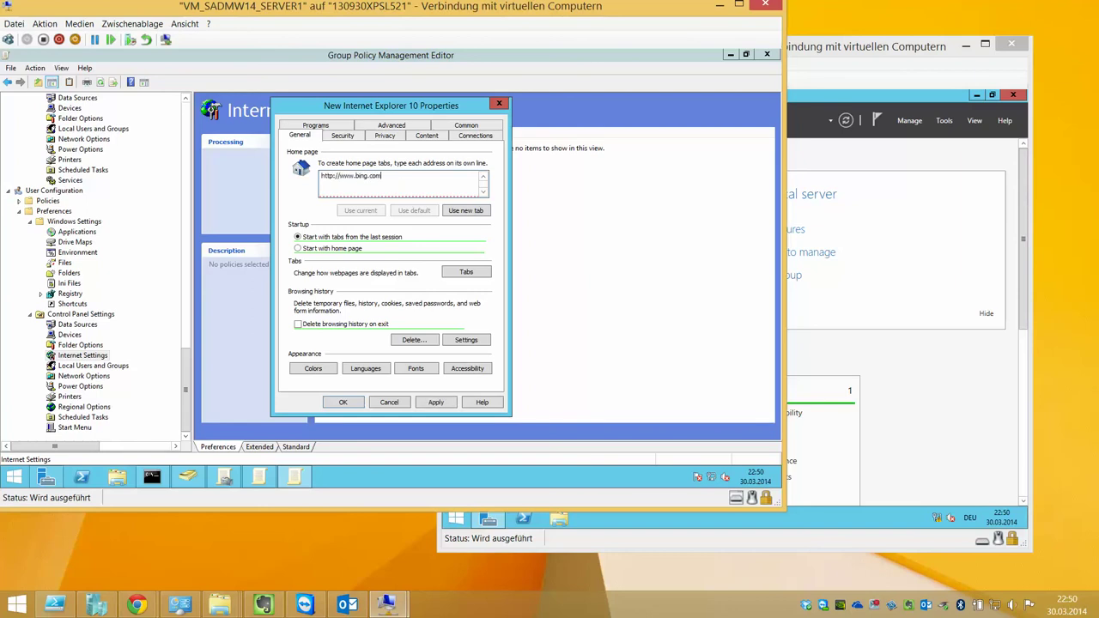
{"action": "left_click", "coordinate": [435, 401]}
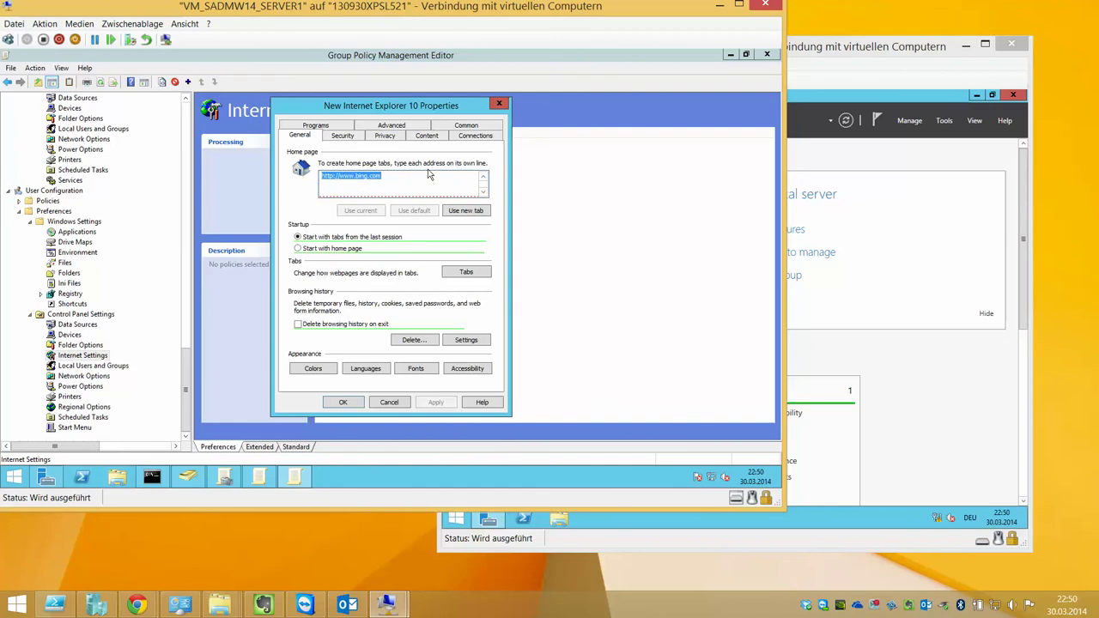
{"action": "left_click", "coordinate": [359, 403]}
Reopen the Internet Explorer 10 item to review its home page and security settings, closing unchanged
{"action": "double_click", "coordinate": [384, 146]}
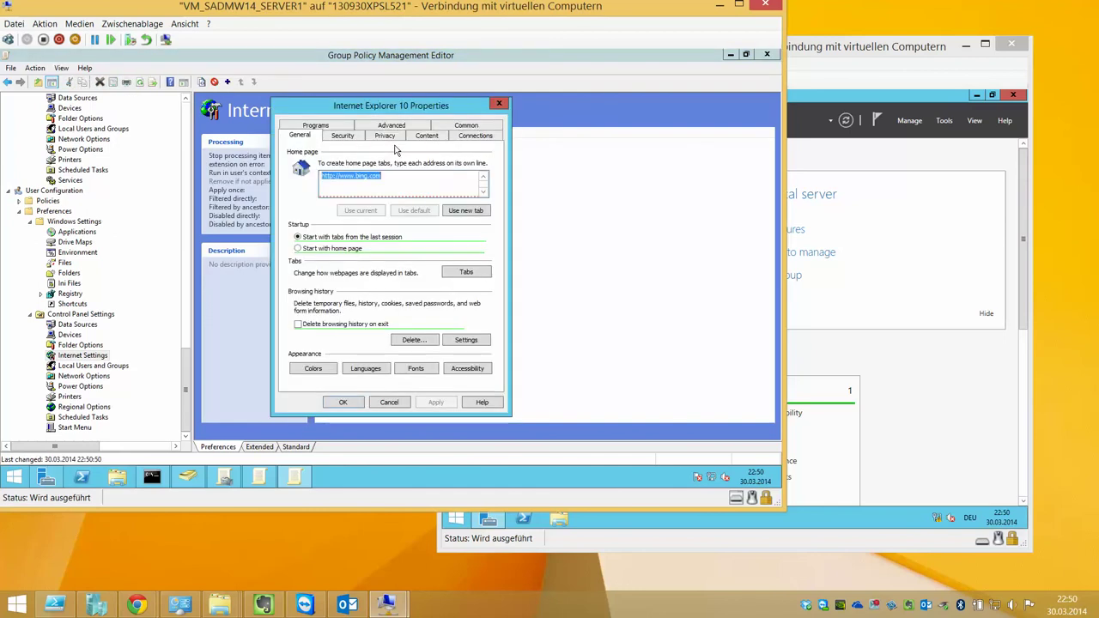
{"action": "left_click", "coordinate": [406, 179]}
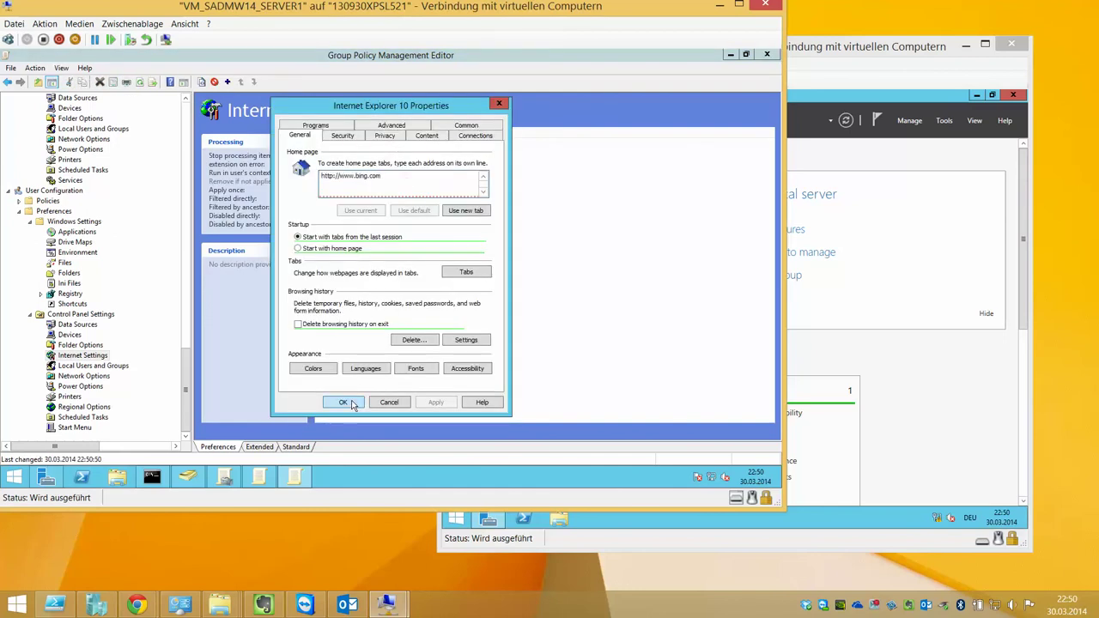
{"action": "left_click", "coordinate": [353, 136]}
{"action": "left_click", "coordinate": [309, 139]}
{"action": "left_click", "coordinate": [342, 402]}
{"action": "left_click", "coordinate": [369, 215]}
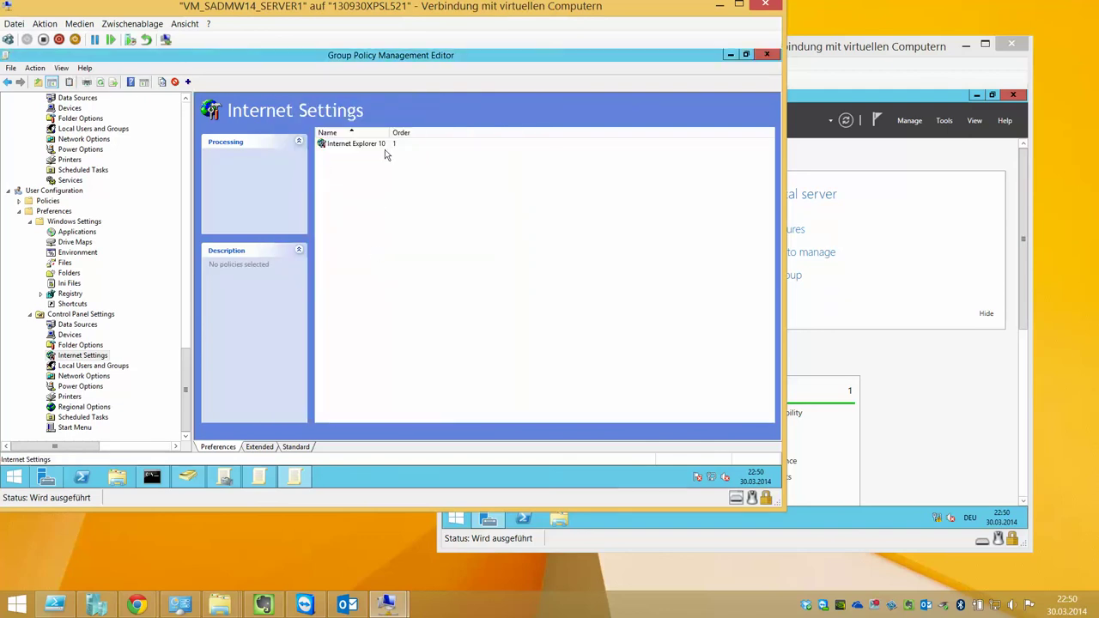
{"action": "left_click", "coordinate": [264, 446]}
{"action": "double_click", "coordinate": [378, 131]}
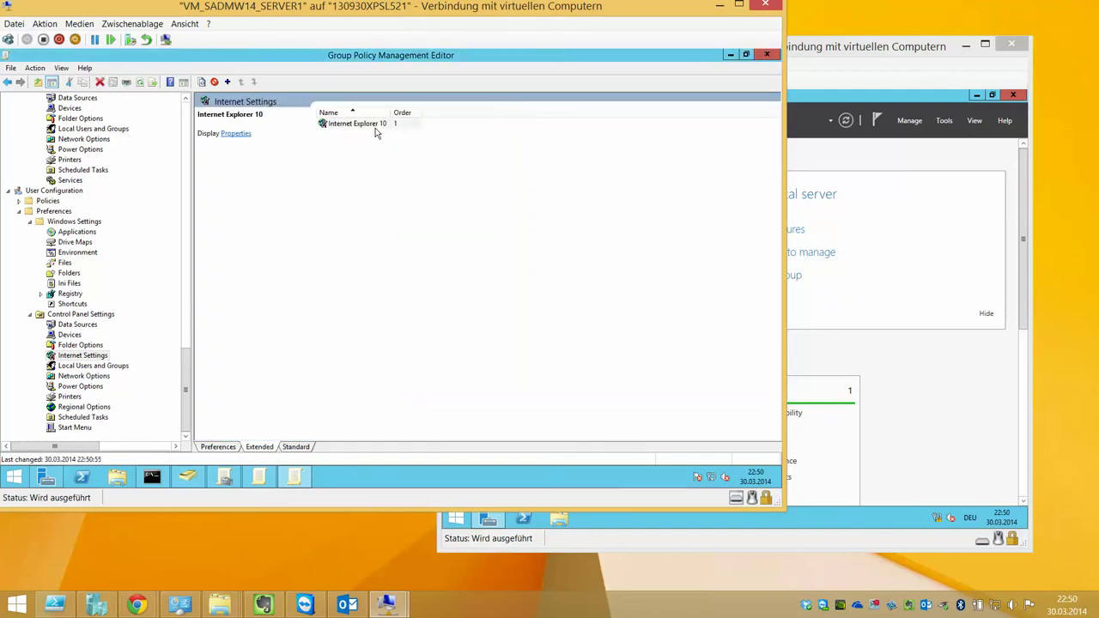
{"action": "left_click", "coordinate": [389, 402]}
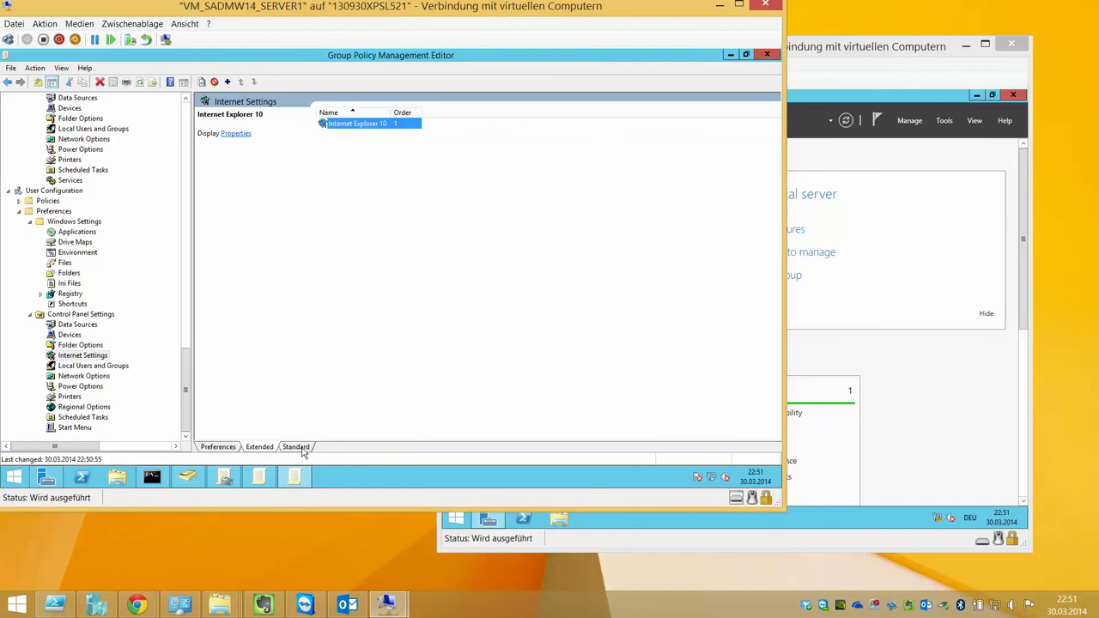
{"action": "left_click", "coordinate": [301, 448]}
{"action": "left_click", "coordinate": [230, 447]}
On SERVER2, close Server Manager and restart anyway via Settings > Power > Restart
{"action": "left_click", "coordinate": [905, 167]}
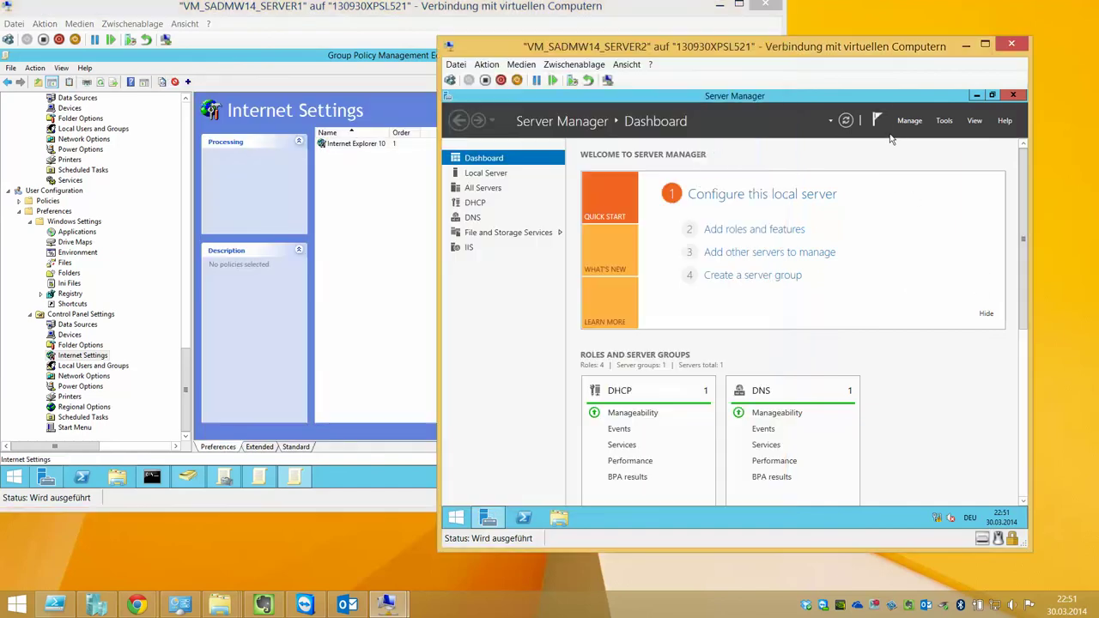
{"action": "left_click", "coordinate": [1012, 95]}
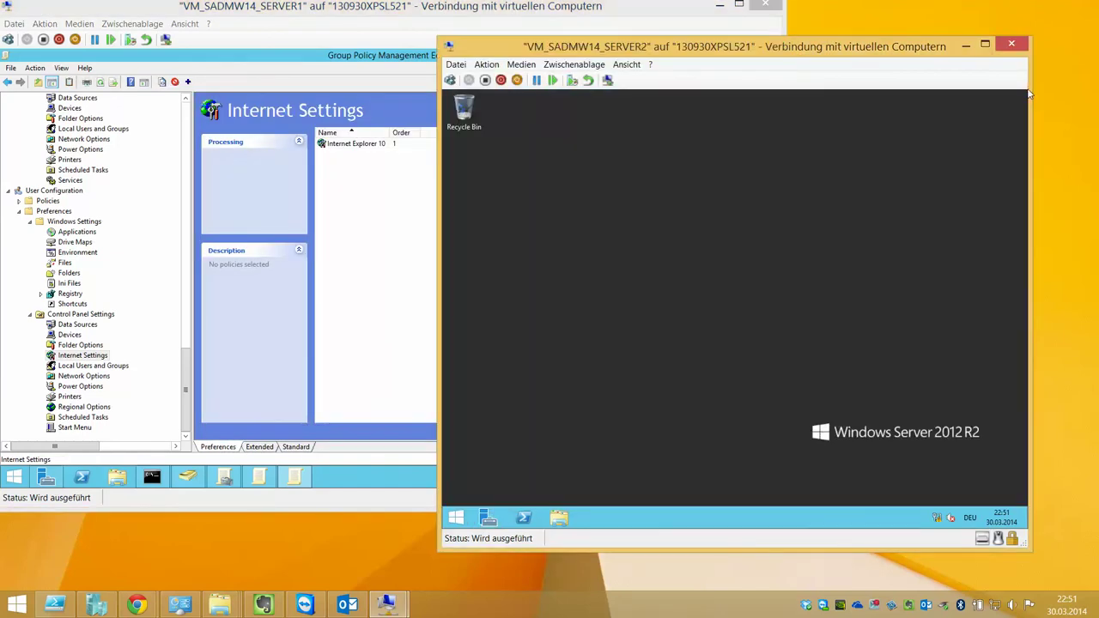
{"action": "mouse_move", "coordinate": [1029, 92]}
{"action": "left_click", "coordinate": [1003, 360]}
{"action": "left_click", "coordinate": [928, 447]}
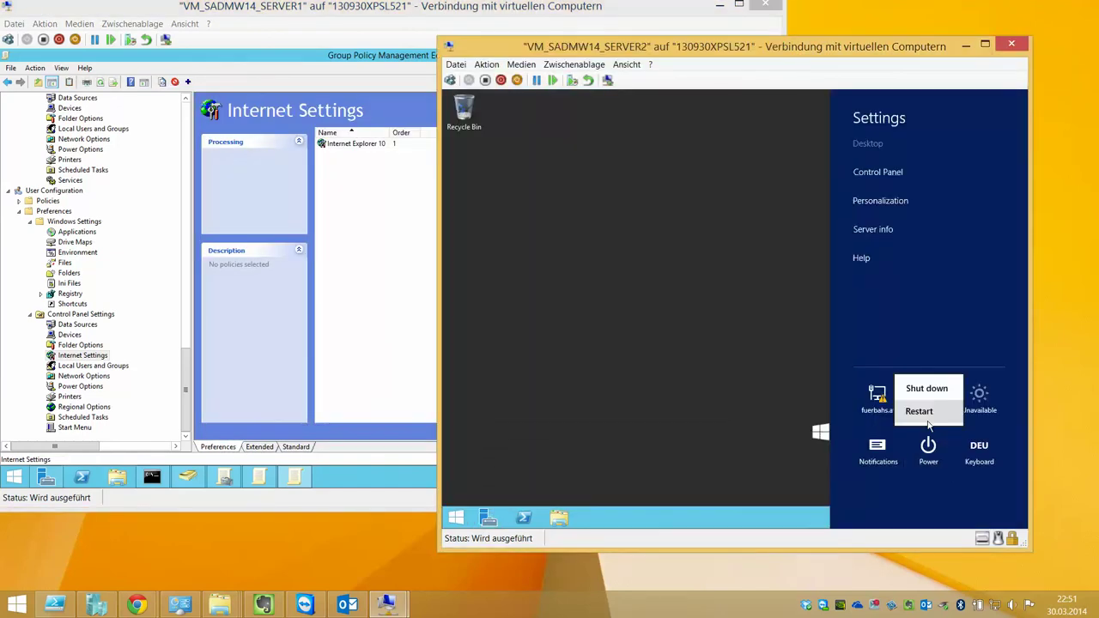
{"action": "left_click", "coordinate": [926, 416]}
{"action": "left_click", "coordinate": [972, 407]}
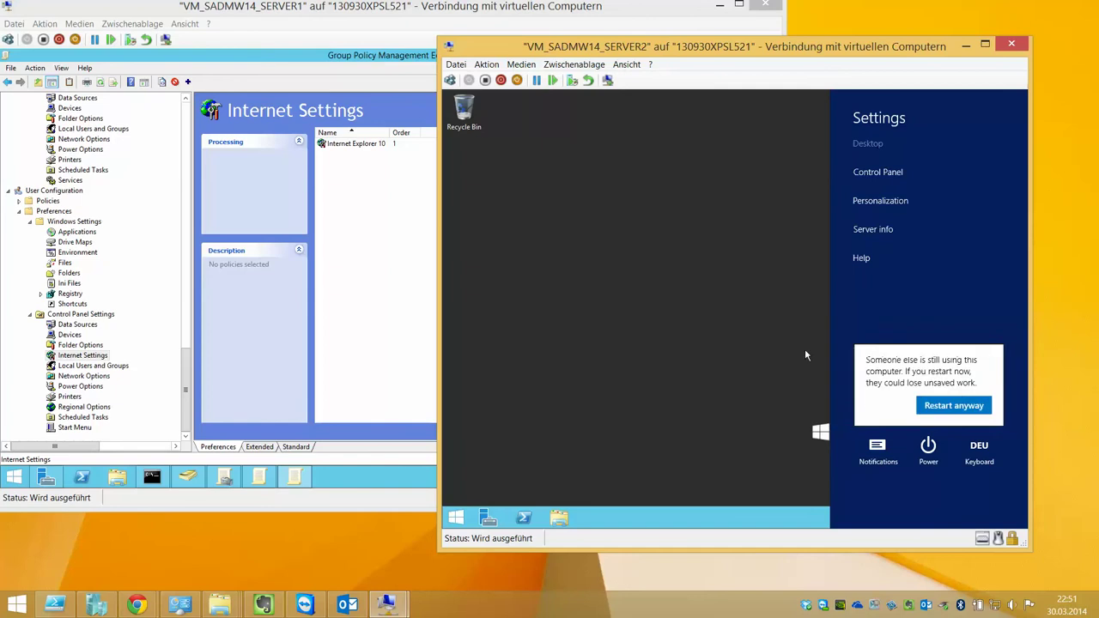
{"action": "left_click", "coordinate": [968, 413]}
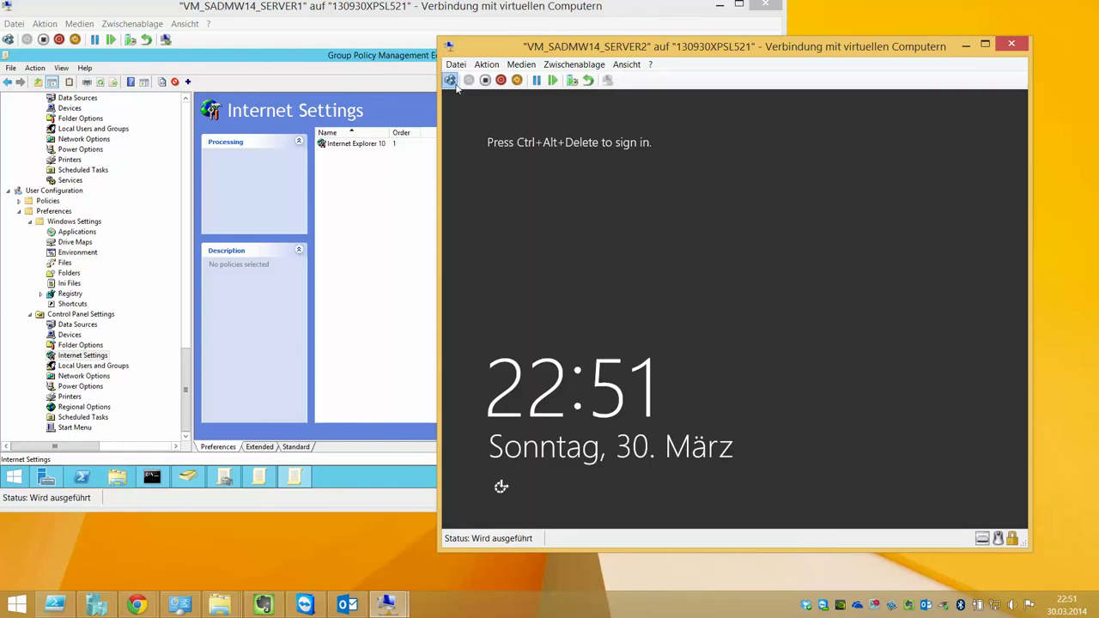
Sign in to SERVER2 as the domain user with their password and launch Internet Explorer
{"action": "left_click", "coordinate": [449, 80]}
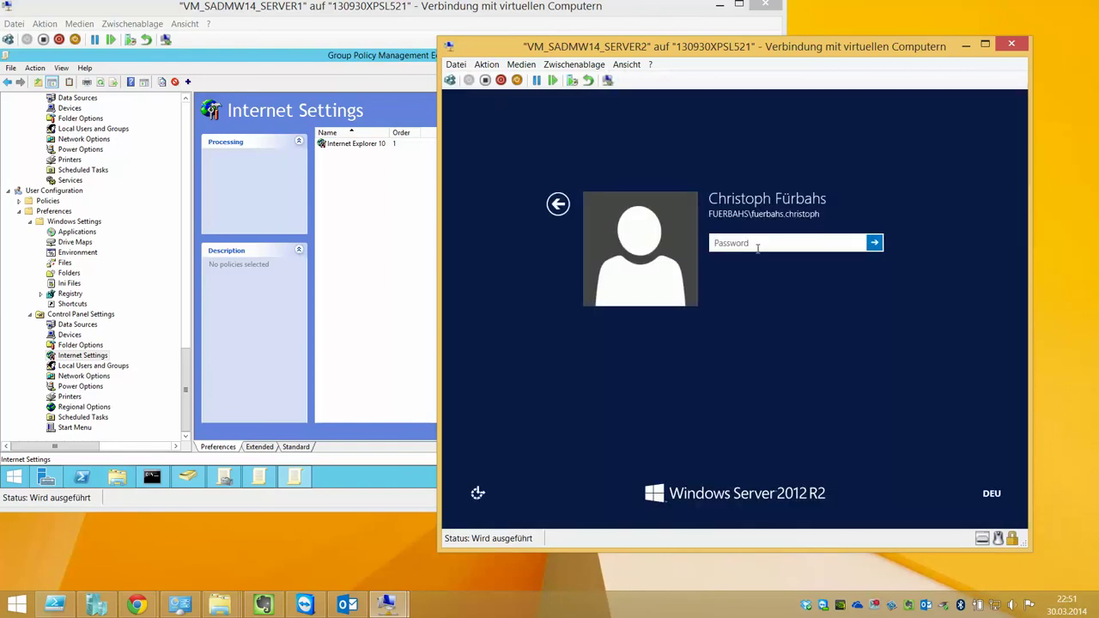
{"action": "type", "text": "p"}
{"action": "key", "text": "Return"}
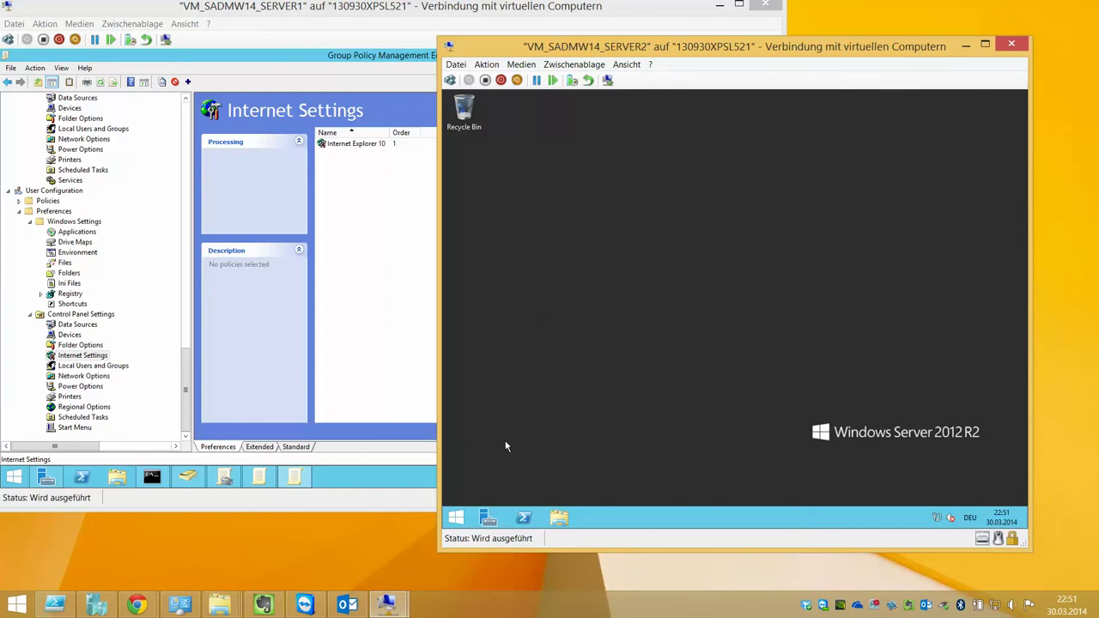
{"action": "left_click", "coordinate": [465, 518]}
{"action": "left_click", "coordinate": [633, 361]}
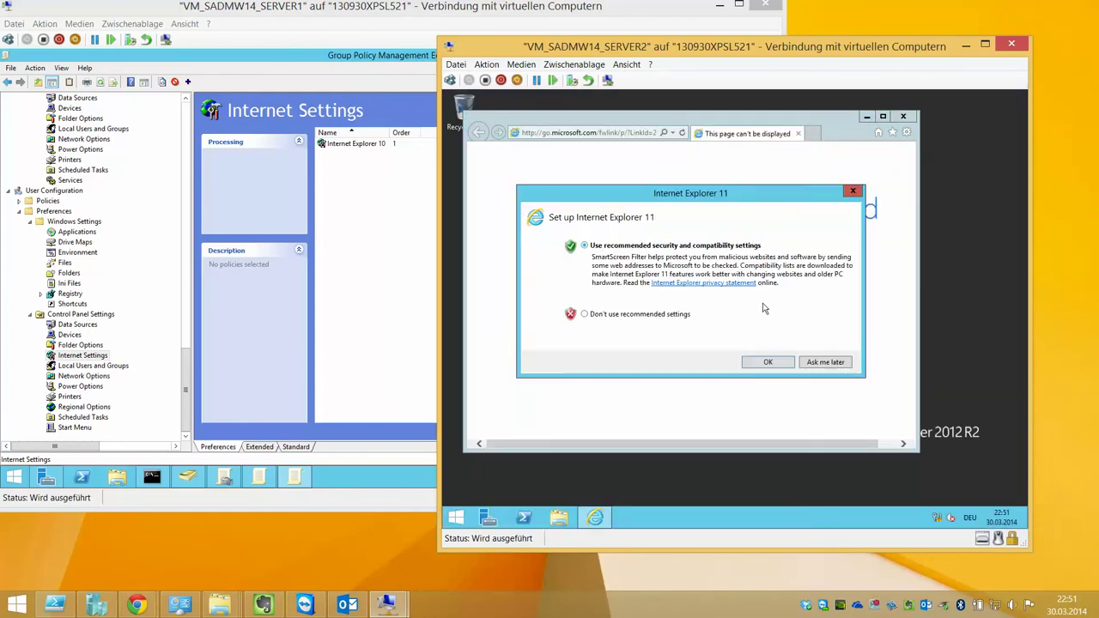
Accept Internet Explorer's recommended settings, maximize it, and show tabs on a separate row
{"action": "left_click", "coordinate": [767, 361]}
{"action": "left_click", "coordinate": [882, 116]}
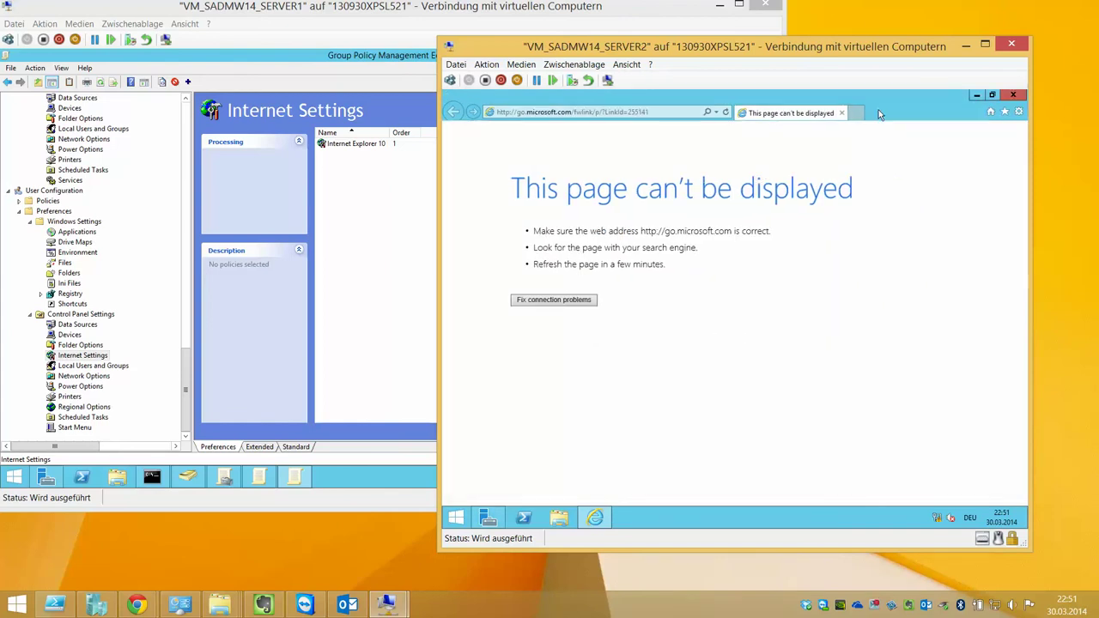
{"action": "right_click", "coordinate": [879, 114]}
{"action": "left_click", "coordinate": [917, 189]}
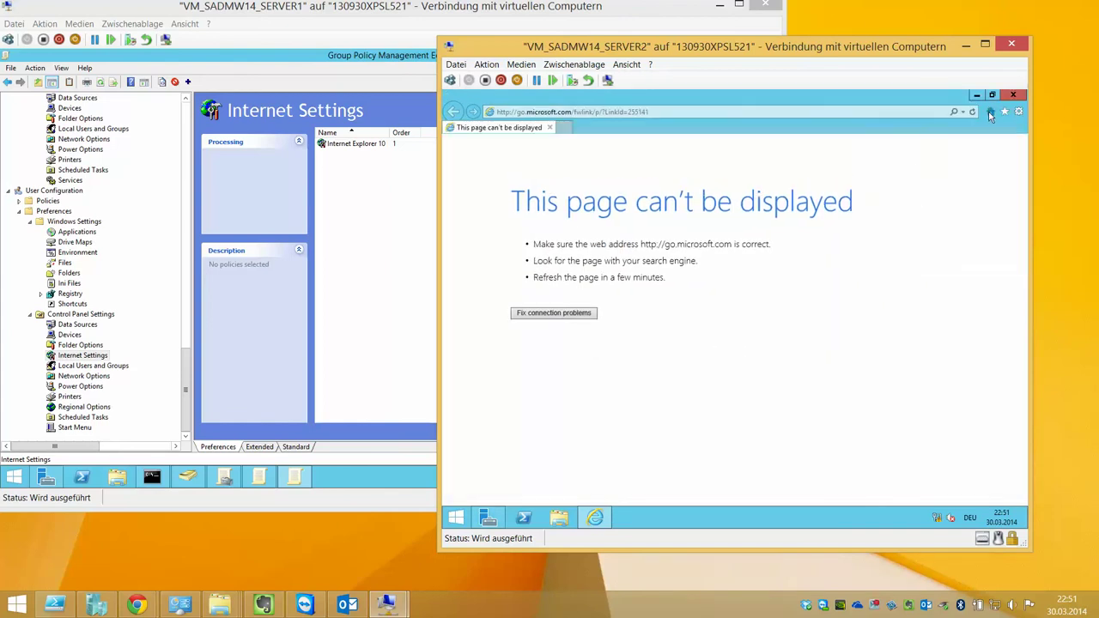
Check the About Internet Explorer version and the Internet Options home page, still go.microsoft.com
{"action": "left_click", "coordinate": [1019, 112]}
{"action": "left_click", "coordinate": [951, 260]}
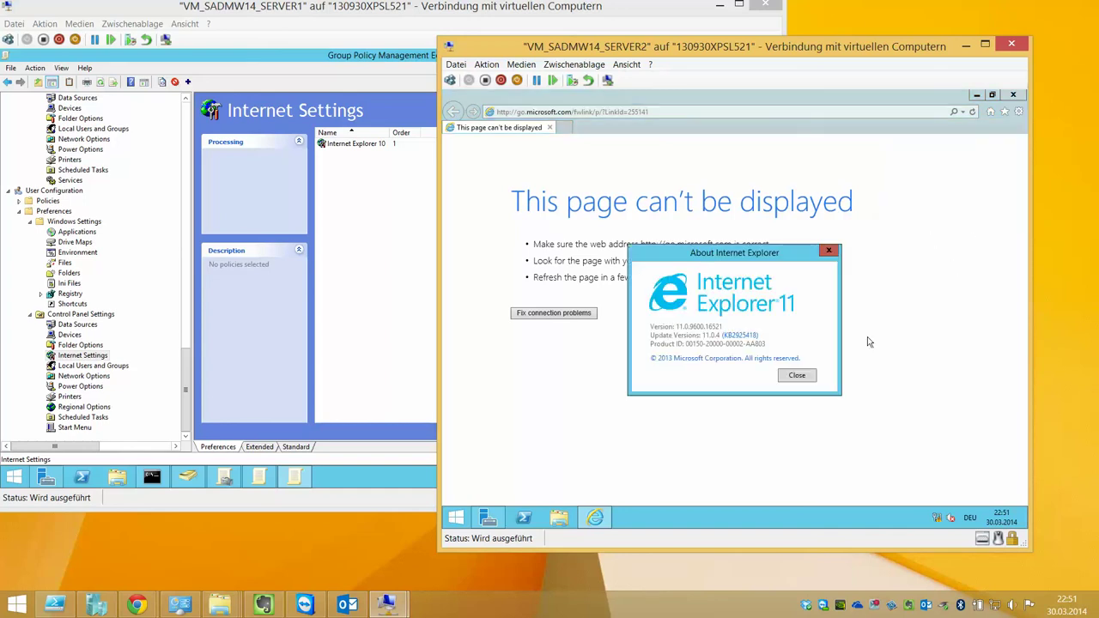
{"action": "left_click", "coordinate": [800, 377]}
{"action": "left_click", "coordinate": [1019, 113]}
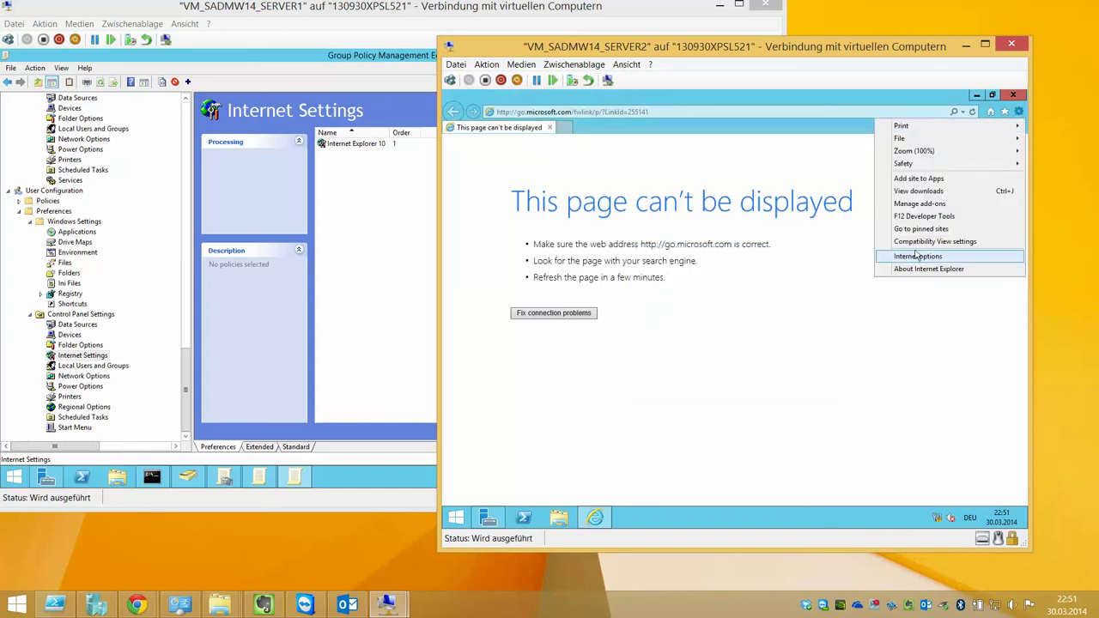
{"action": "left_click", "coordinate": [918, 256]}
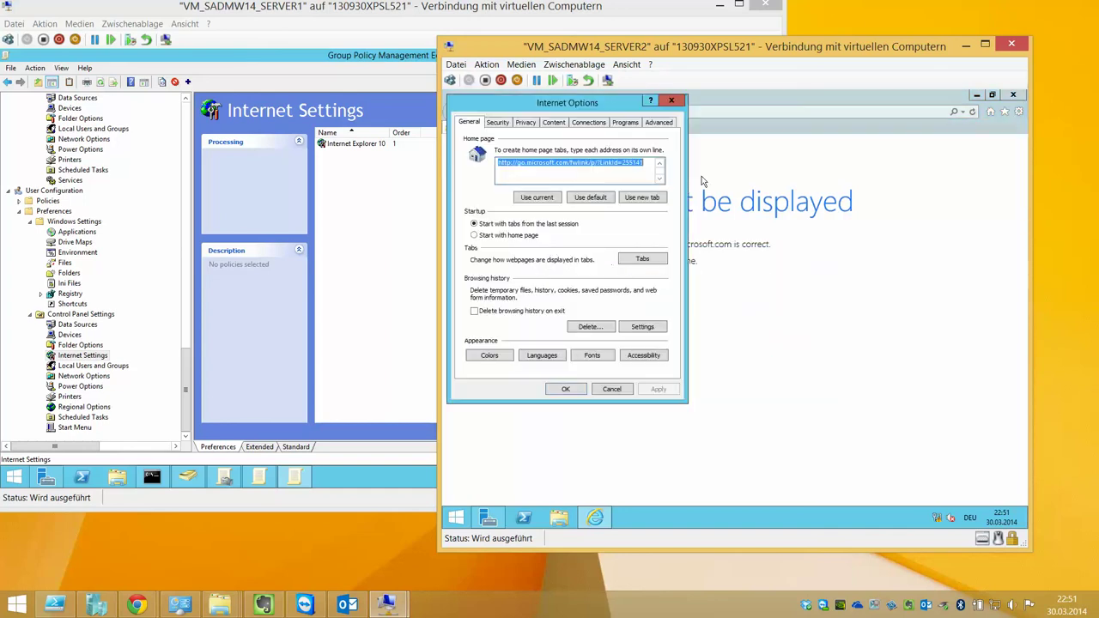
{"action": "left_click", "coordinate": [613, 389]}
{"action": "double_click", "coordinate": [385, 145]}
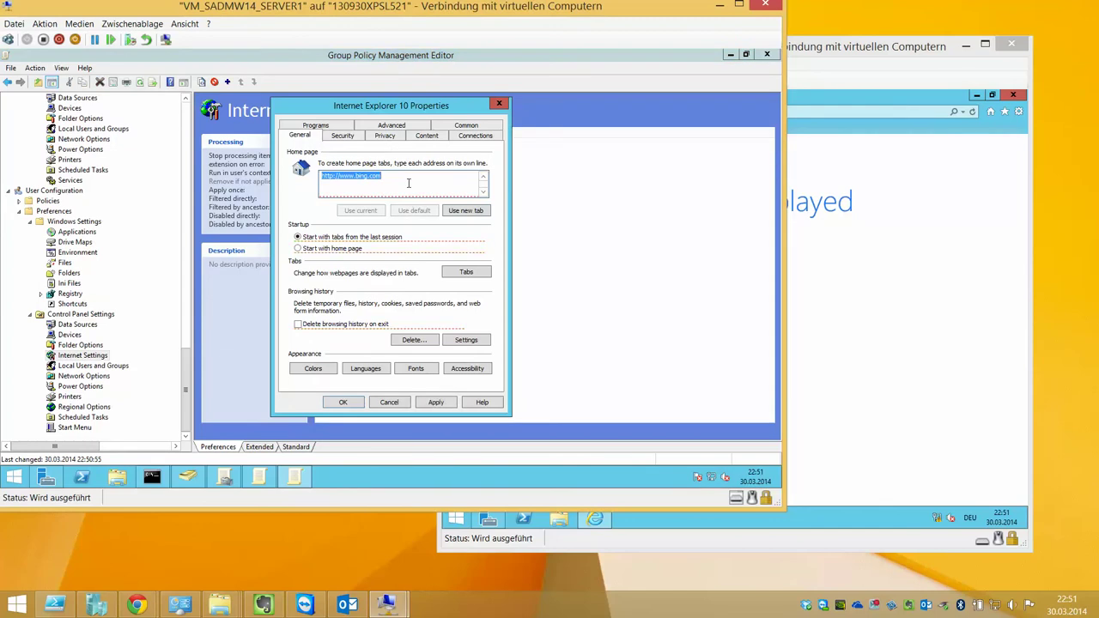
Close the Internet Explorer 10 item's properties without changes
{"action": "right_click", "coordinate": [408, 185]}
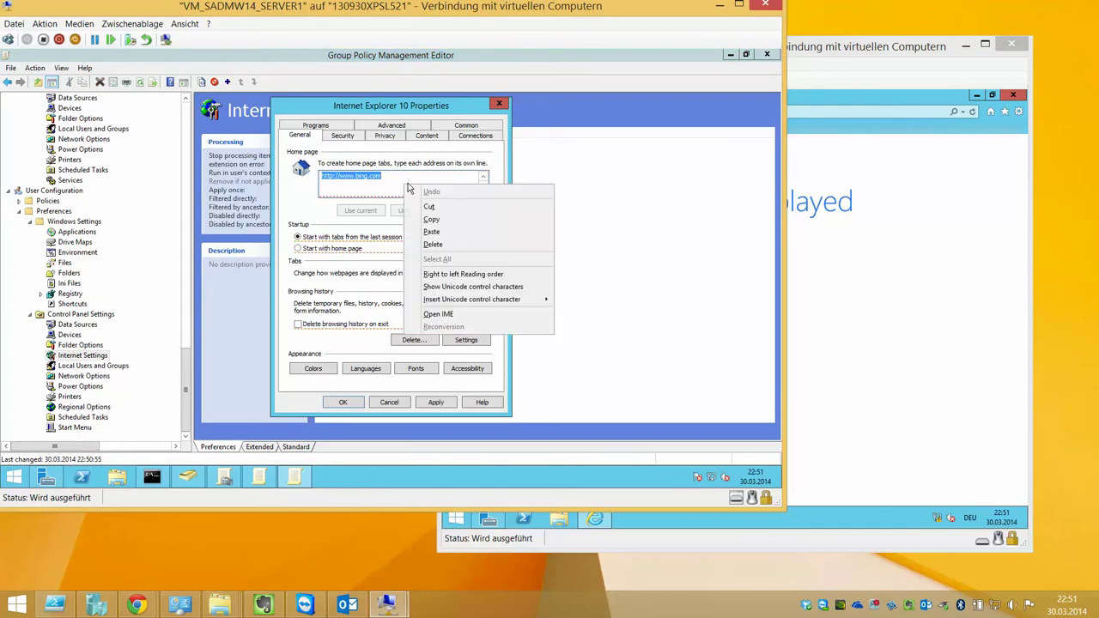
{"action": "left_click", "coordinate": [403, 177]}
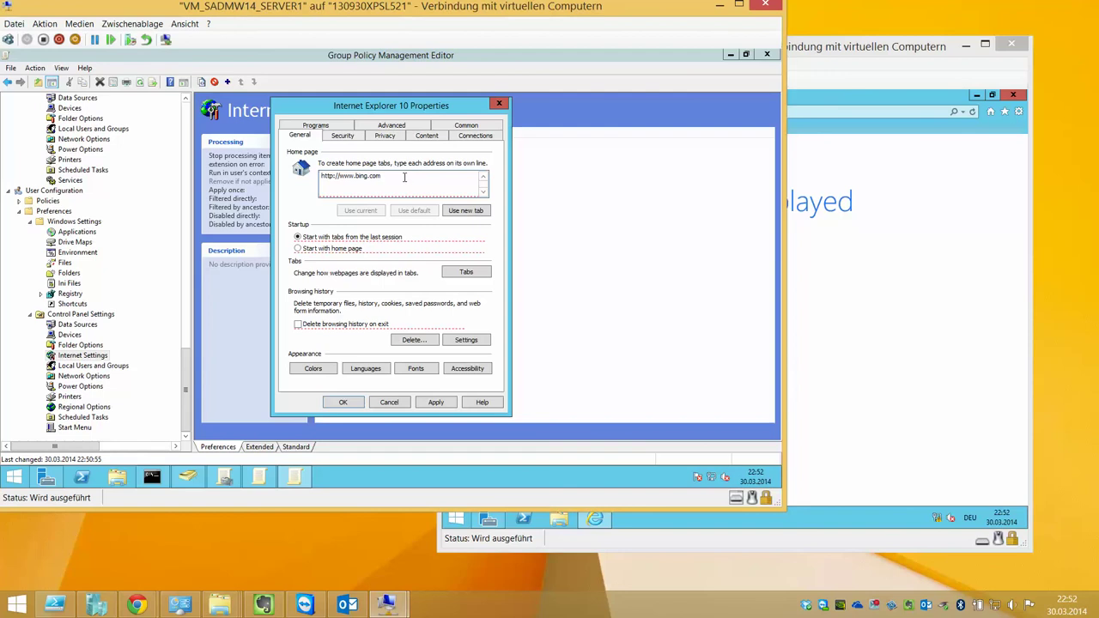
{"action": "left_click", "coordinate": [400, 403]}
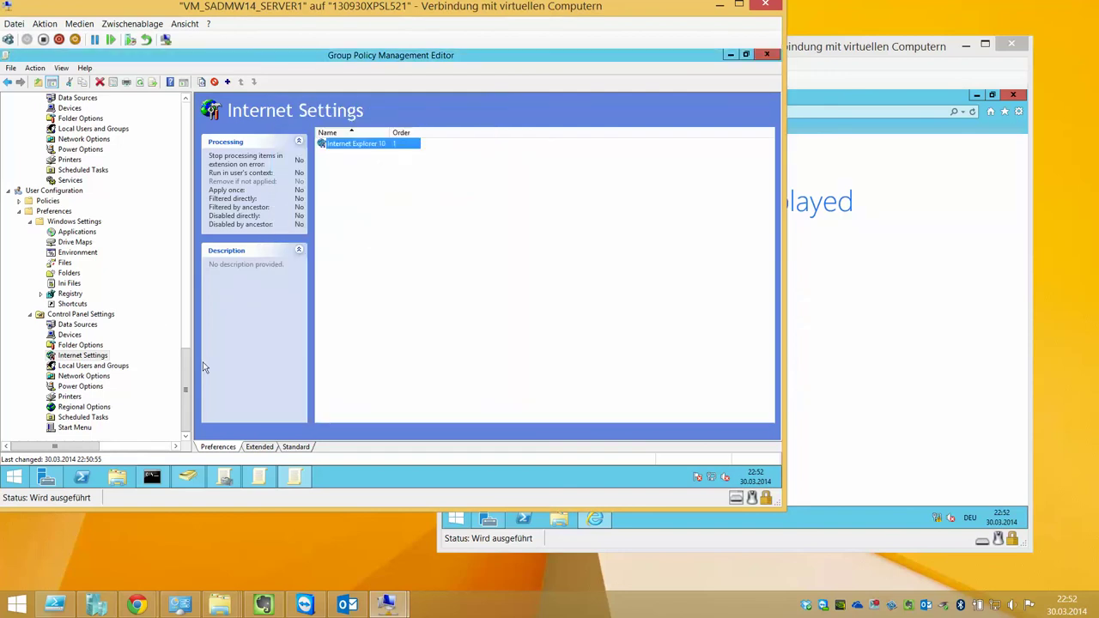
Look at the Start Screen Layout policy, then list the Windows Components Internet Explorer policies
{"action": "scroll", "coordinate": [189, 380], "scroll_direction": "up", "scroll_amount": 10}
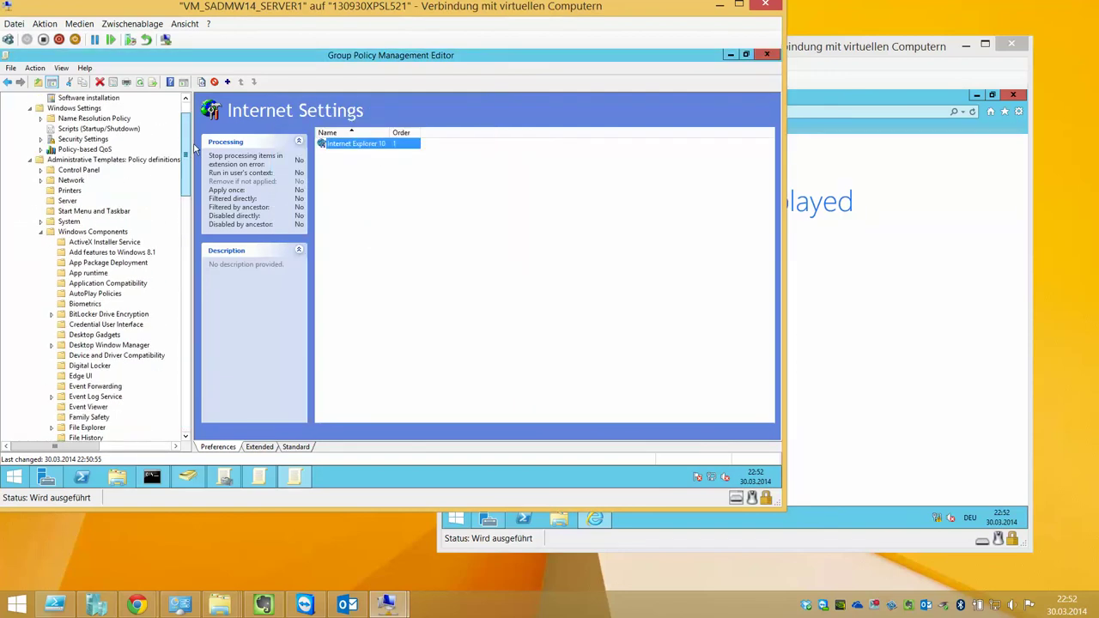
{"action": "left_click", "coordinate": [41, 242]}
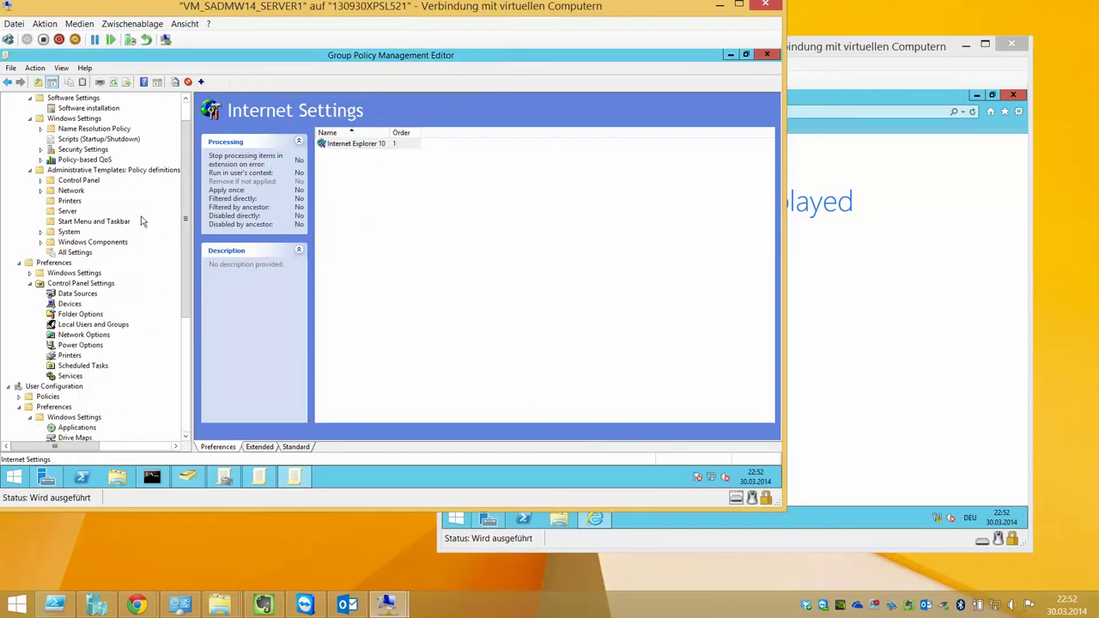
{"action": "left_click", "coordinate": [83, 225]}
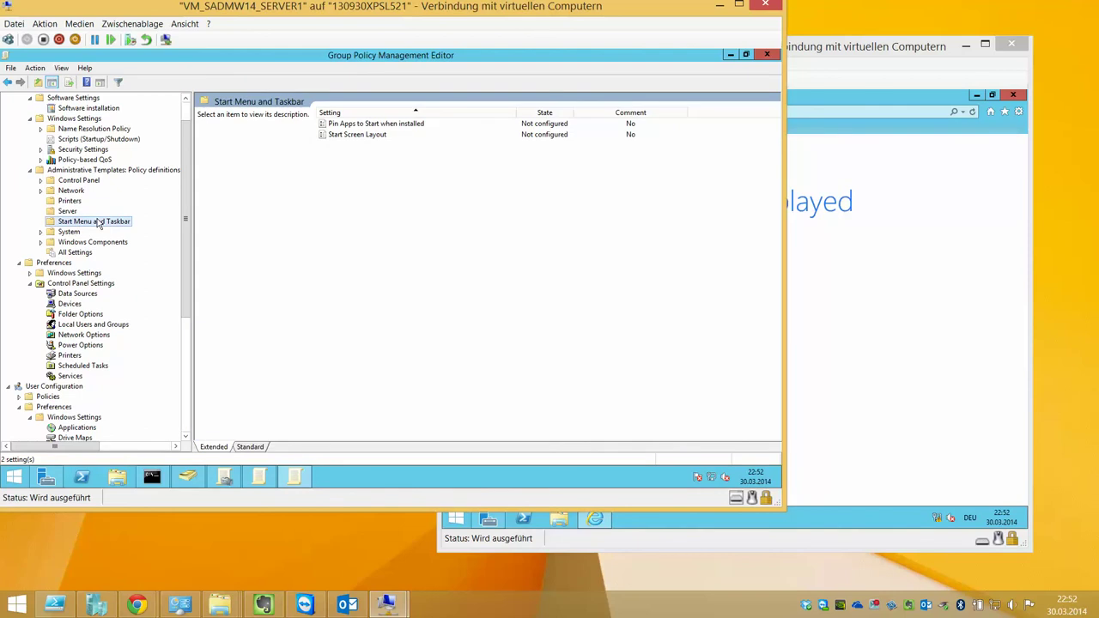
{"action": "left_click", "coordinate": [361, 137]}
{"action": "double_click", "coordinate": [362, 137]}
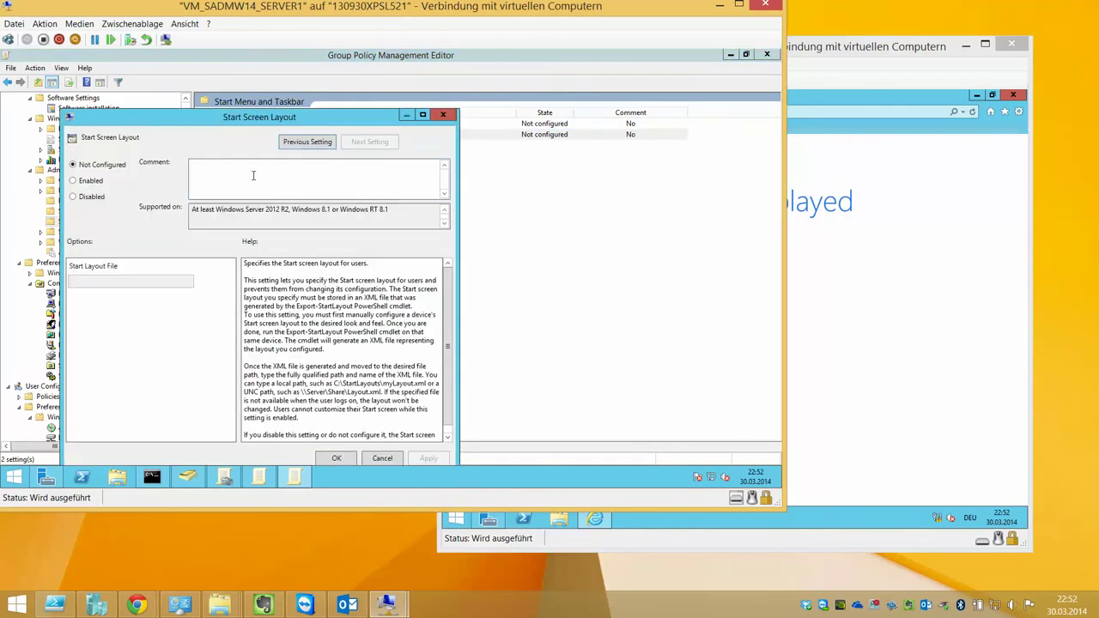
{"action": "key", "text": "Escape"}
{"action": "left_click", "coordinate": [75, 232]}
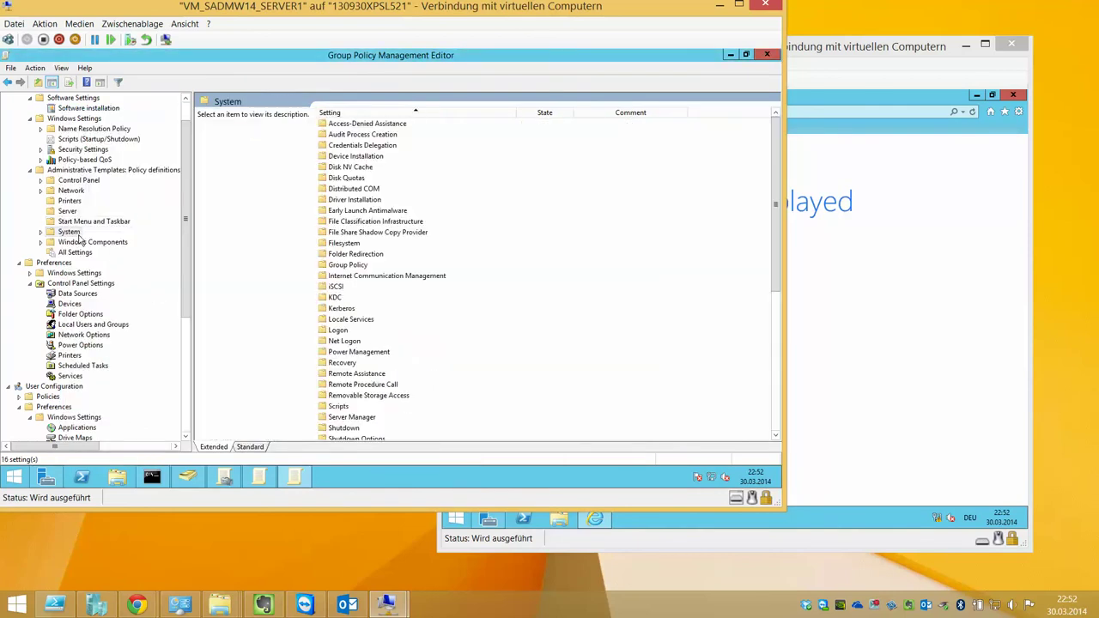
{"action": "left_click", "coordinate": [82, 243]}
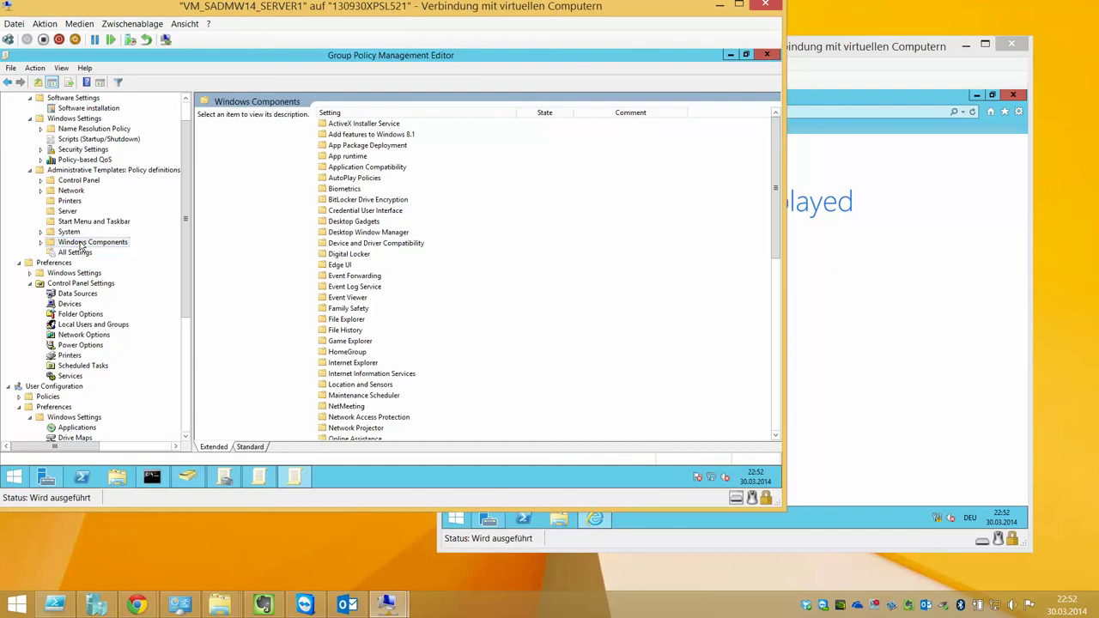
{"action": "left_click", "coordinate": [842, 27]}
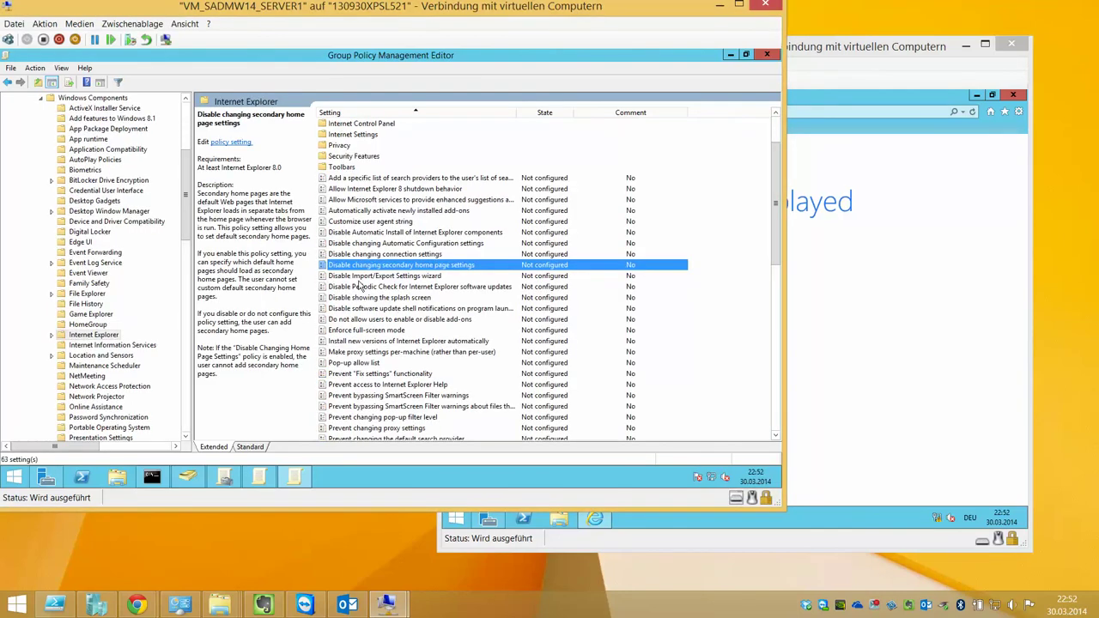
{"action": "double_click", "coordinate": [467, 266]}
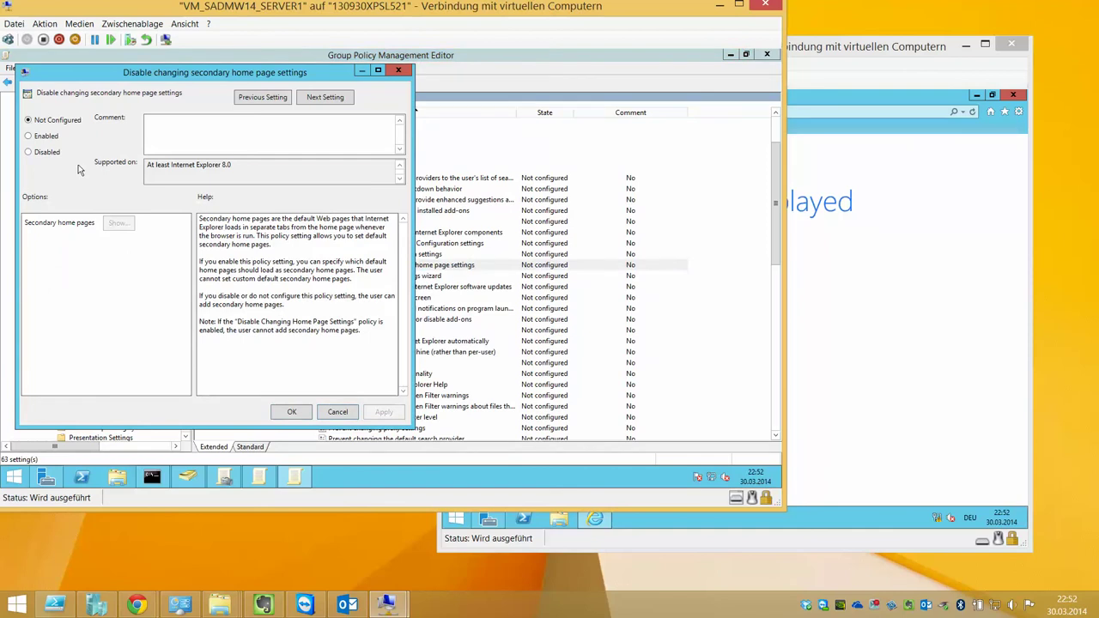
{"action": "left_click", "coordinate": [46, 136]}
{"action": "left_click", "coordinate": [129, 225]}
{"action": "left_click", "coordinate": [124, 129]}
{"action": "left_click", "coordinate": [123, 128]}
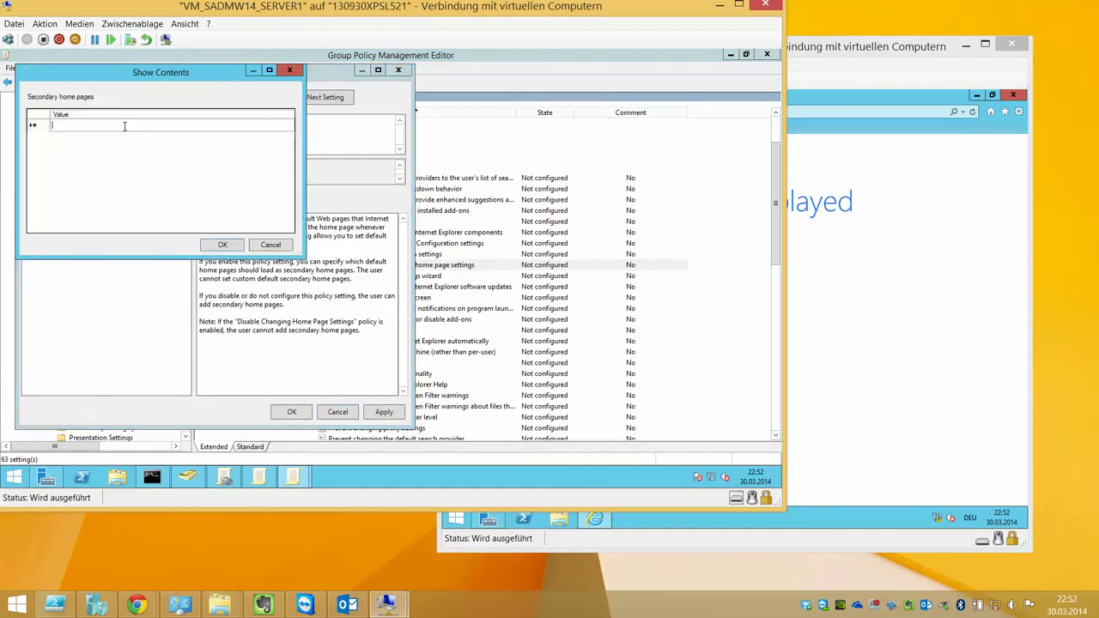
{"action": "type", "text": "http://www"}
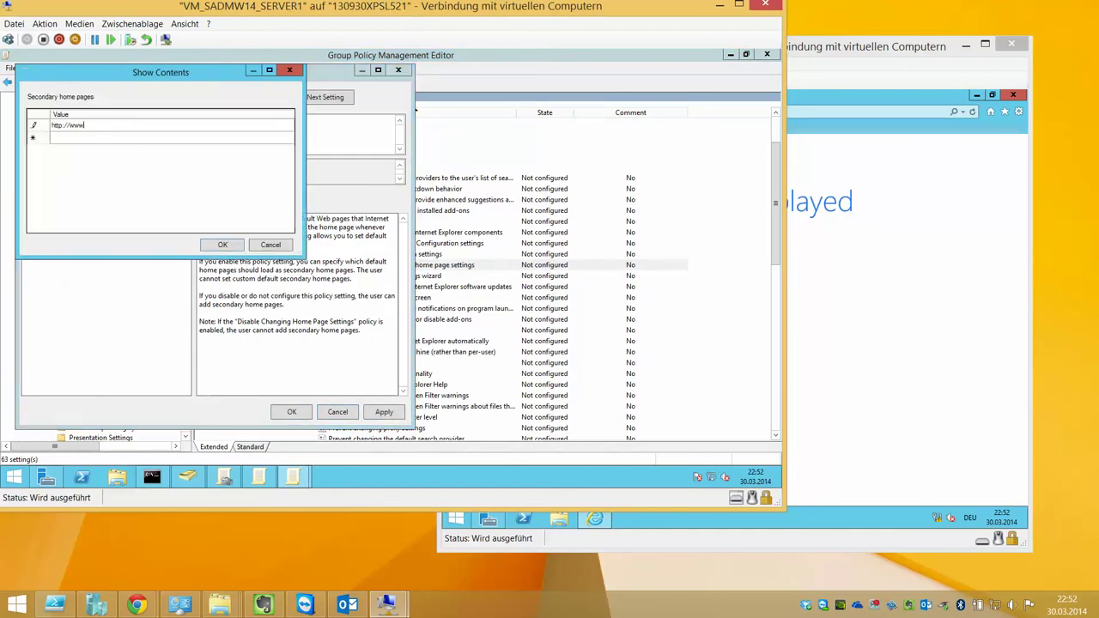
{"action": "type", "text": ".orf.at"}
{"action": "key", "text": "Return"}
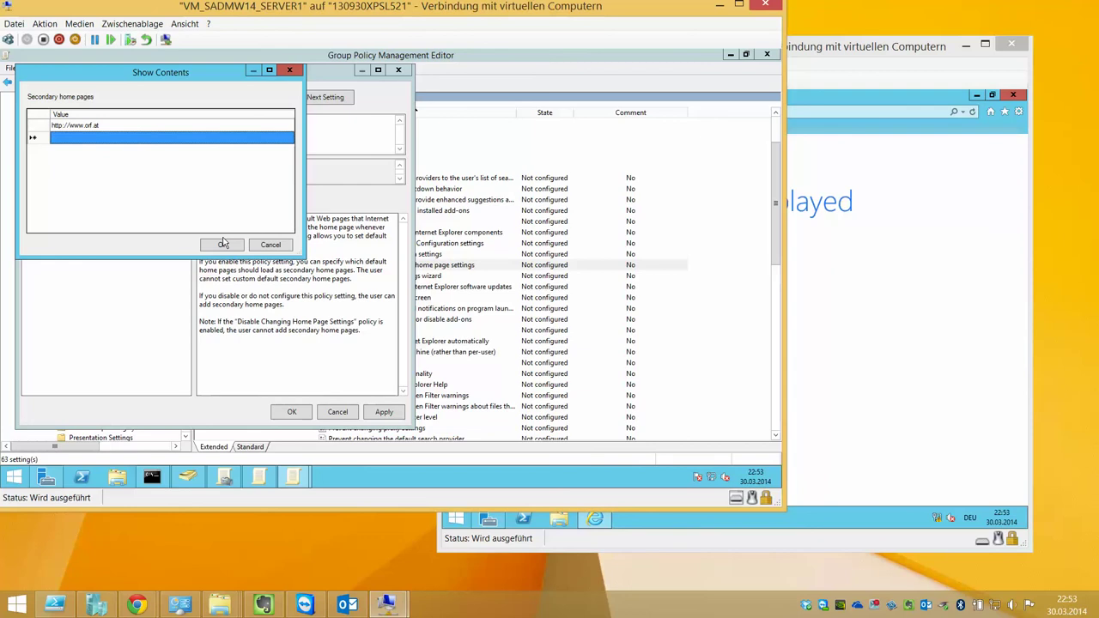
{"action": "left_click", "coordinate": [222, 245]}
{"action": "left_click", "coordinate": [292, 412]}
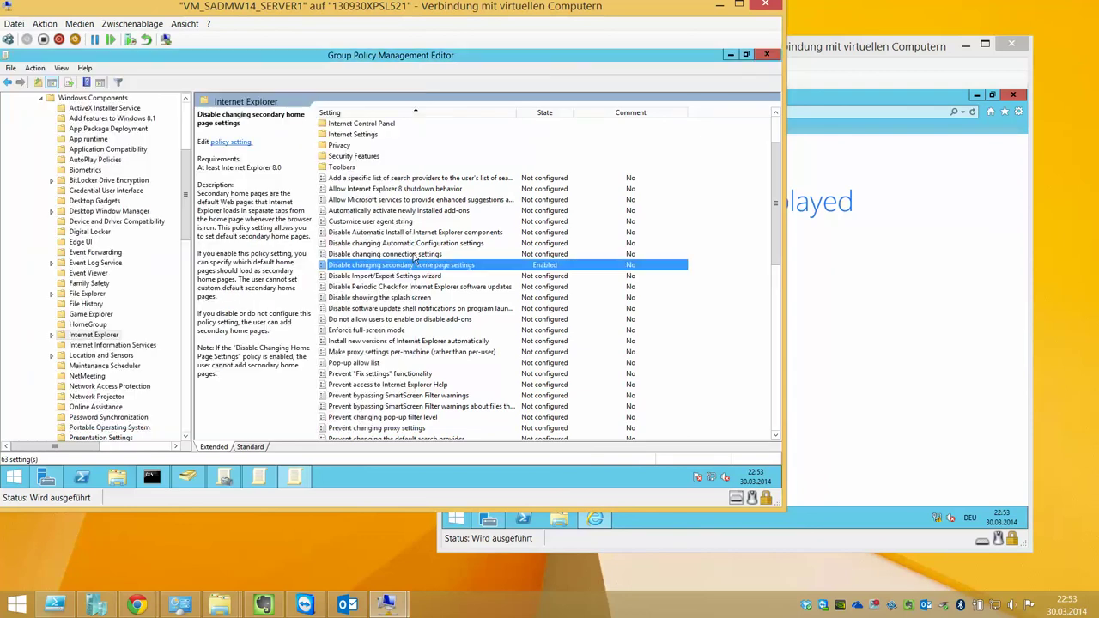
Scroll through the Internet Explorer policies and open the Corporate Settings folder
{"action": "scroll", "coordinate": [415, 284], "scroll_direction": "down", "scroll_amount": 2}
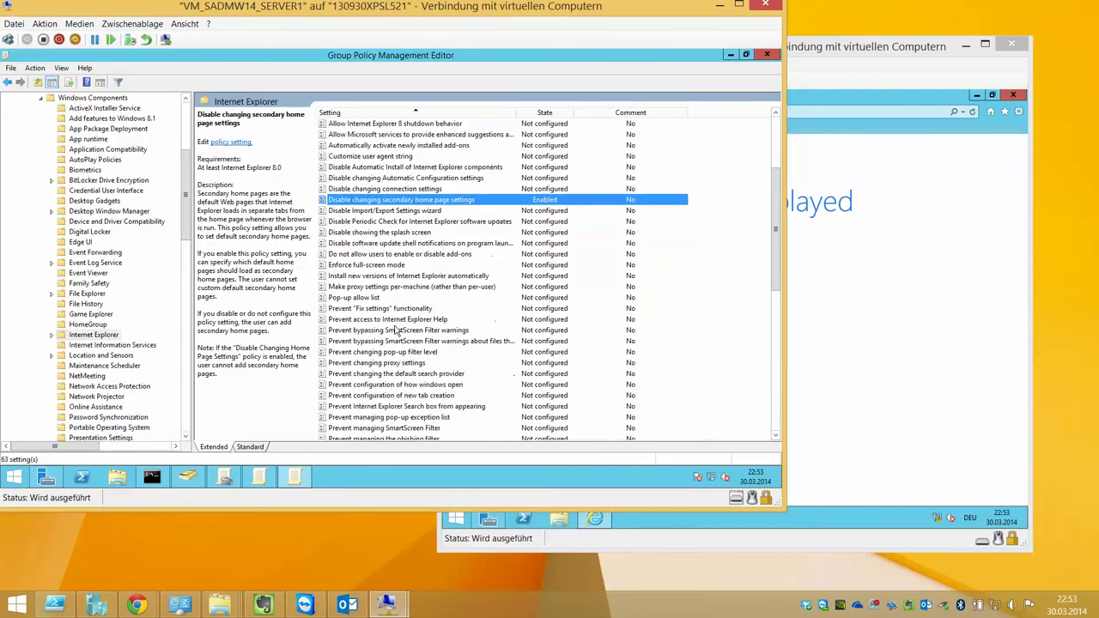
{"action": "scroll", "coordinate": [398, 331], "scroll_direction": "down", "scroll_amount": 2}
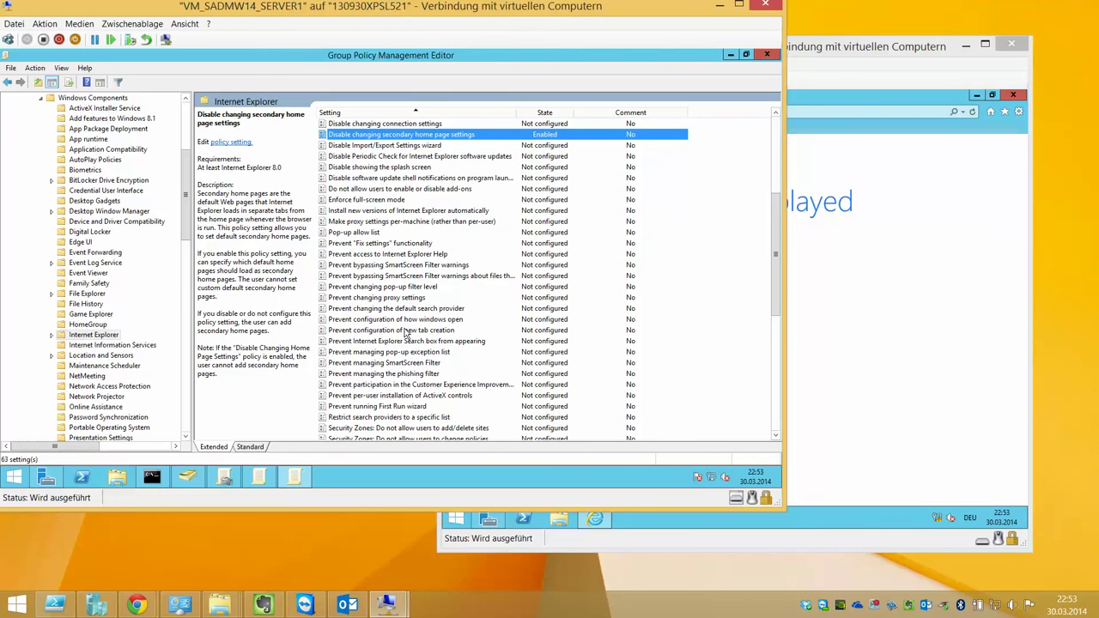
{"action": "scroll", "coordinate": [408, 334], "scroll_direction": "down", "scroll_amount": 4}
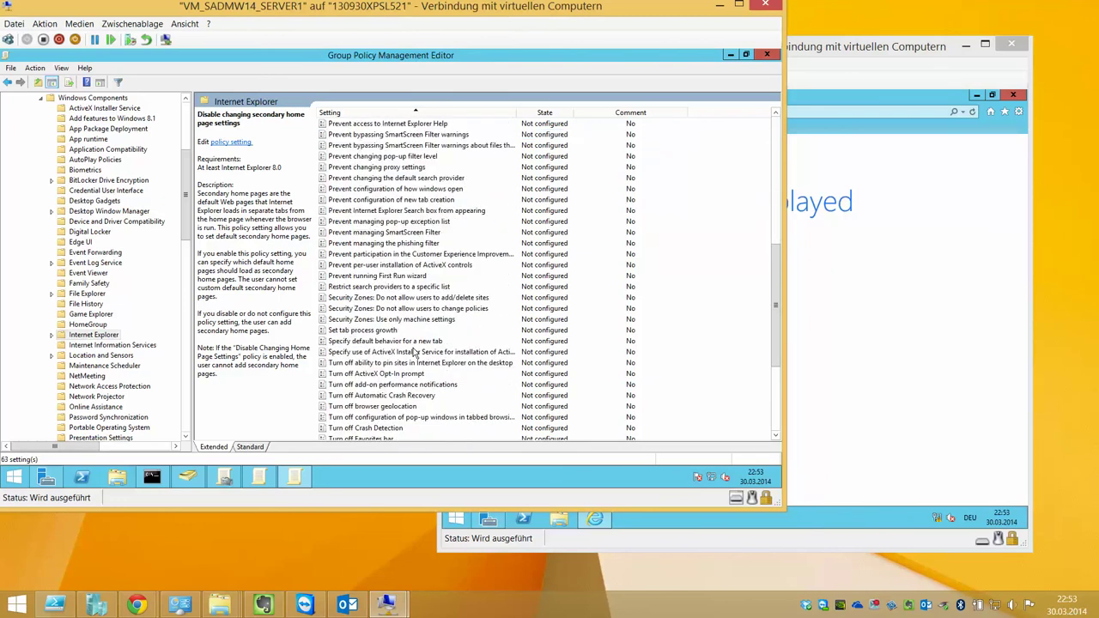
{"action": "scroll", "coordinate": [415, 352], "scroll_direction": "down", "scroll_amount": 4}
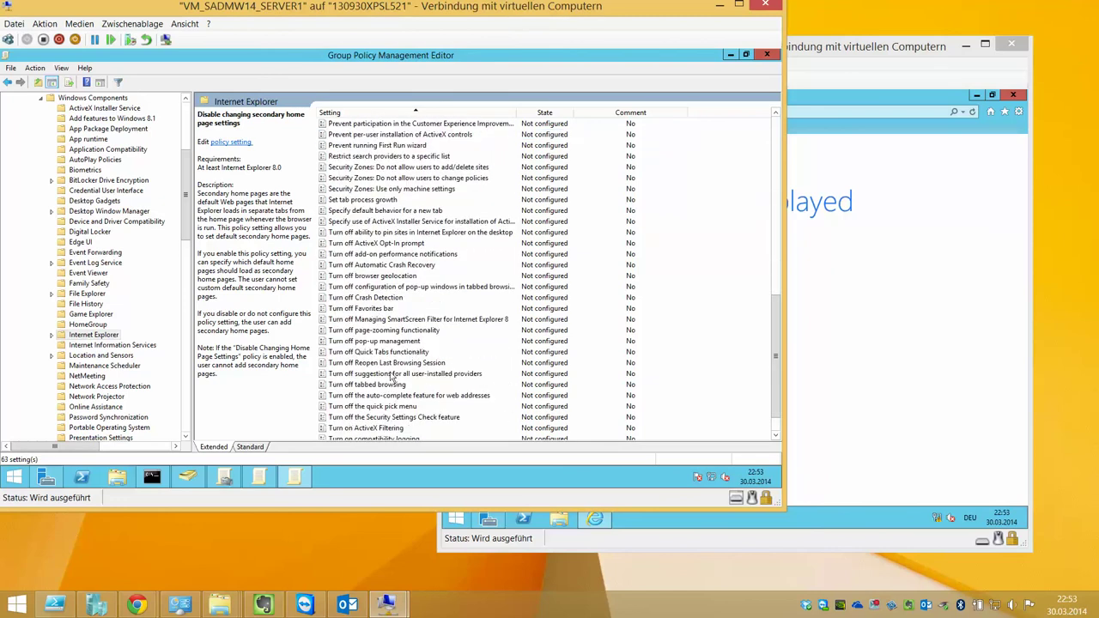
{"action": "scroll", "coordinate": [391, 378], "scroll_direction": "down", "scroll_amount": 1}
{"action": "scroll", "coordinate": [429, 343], "scroll_direction": "up", "scroll_amount": 15}
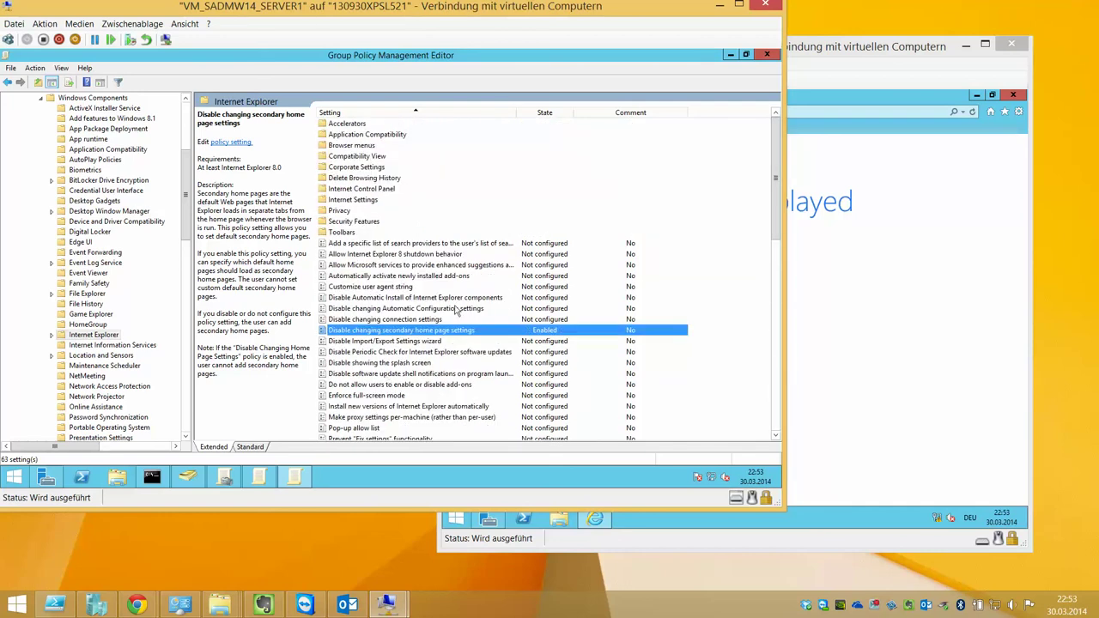
{"action": "left_click", "coordinate": [368, 171]}
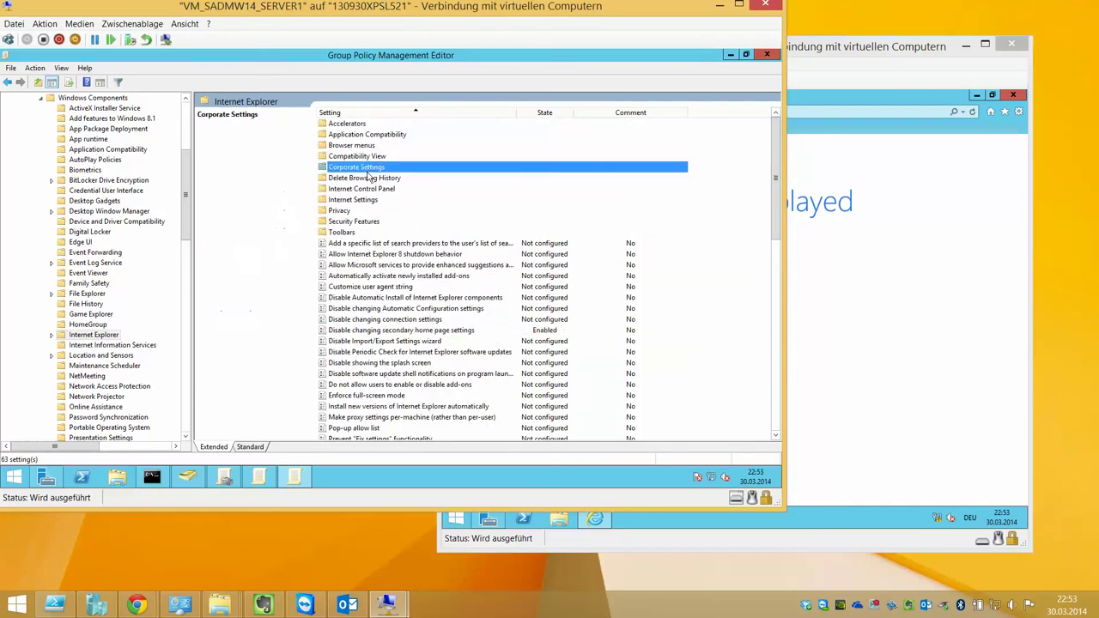
{"action": "double_click", "coordinate": [368, 169]}
Browse the Compatibility View, Browser menus, Application Compatibility, Accelerators and Internet Control Panel page policies
{"action": "left_click", "coordinate": [86, 356]}
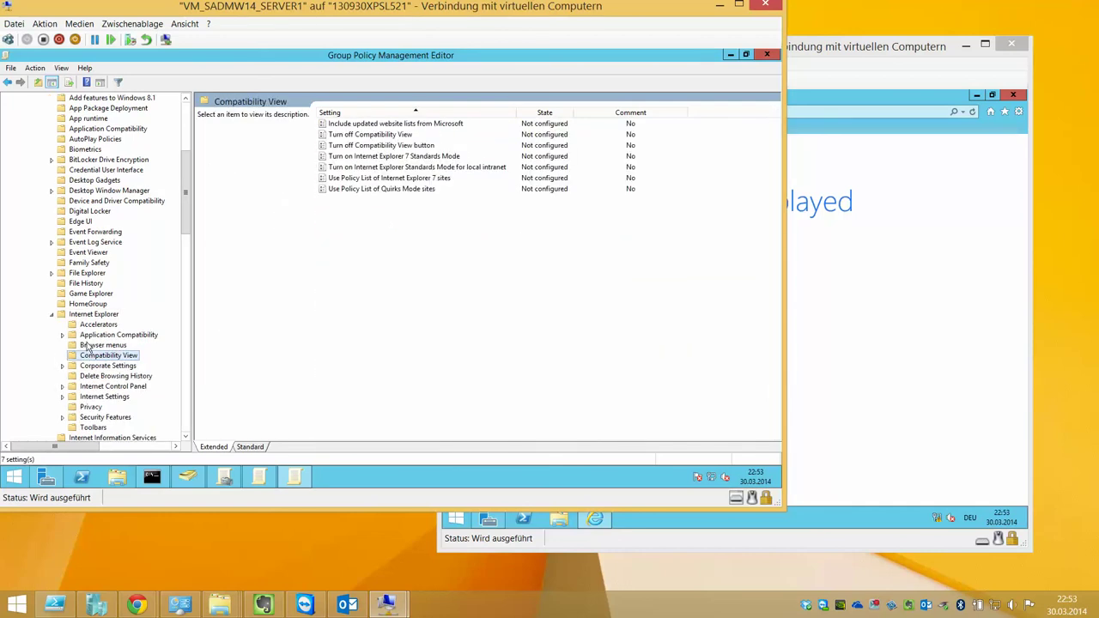
{"action": "left_click", "coordinate": [86, 345]}
{"action": "left_click", "coordinate": [88, 336]}
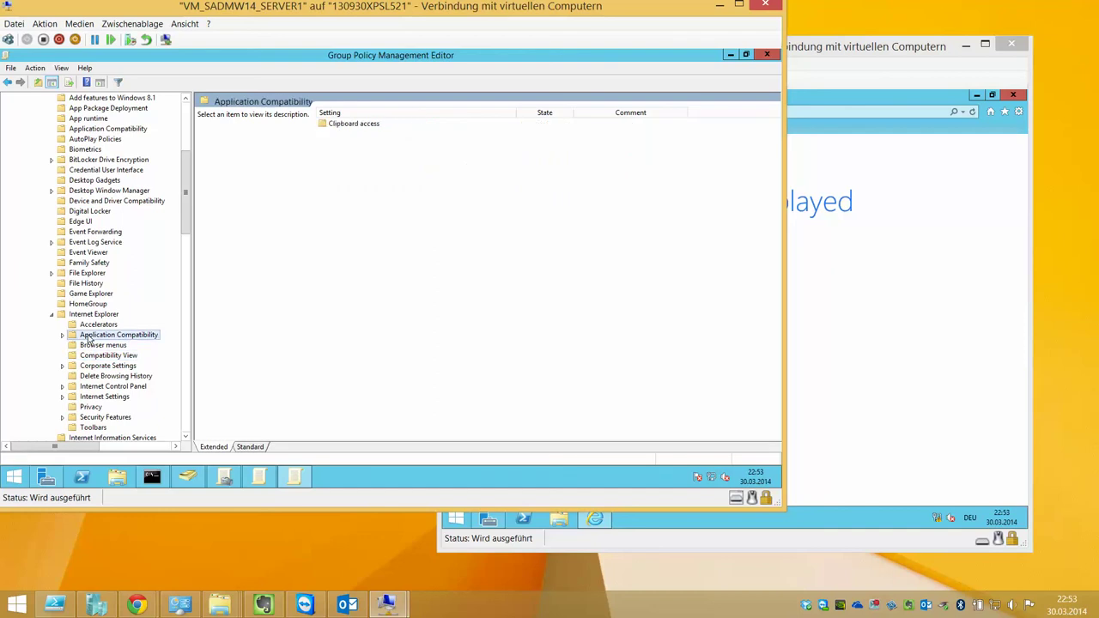
{"action": "left_click", "coordinate": [90, 325]}
{"action": "left_click", "coordinate": [101, 387]}
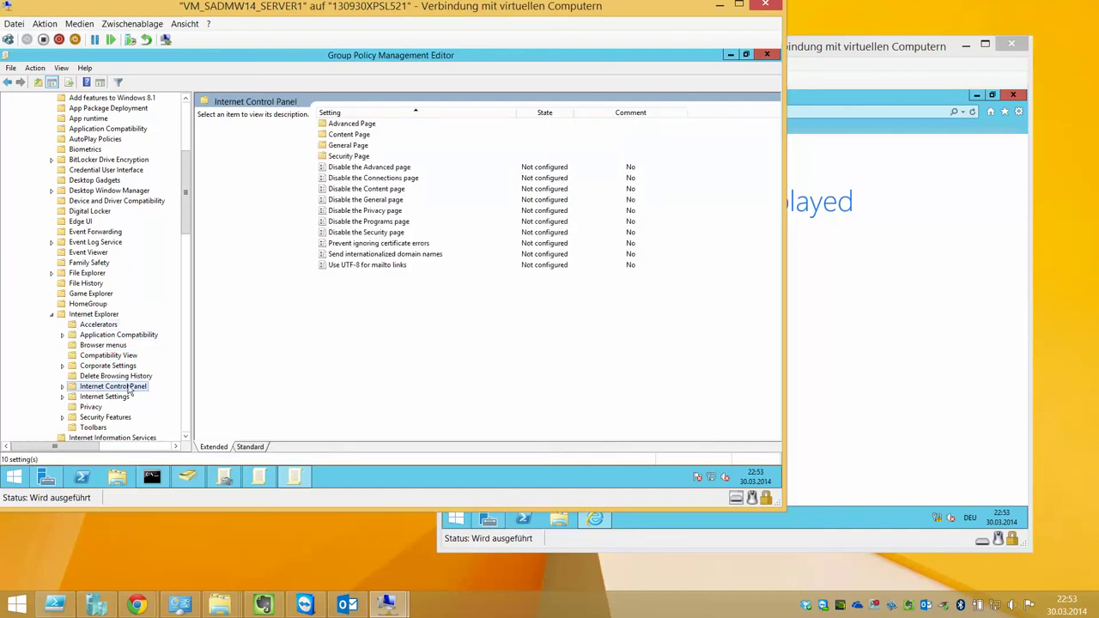
{"action": "left_click", "coordinate": [61, 387]}
{"action": "left_click", "coordinate": [113, 396]}
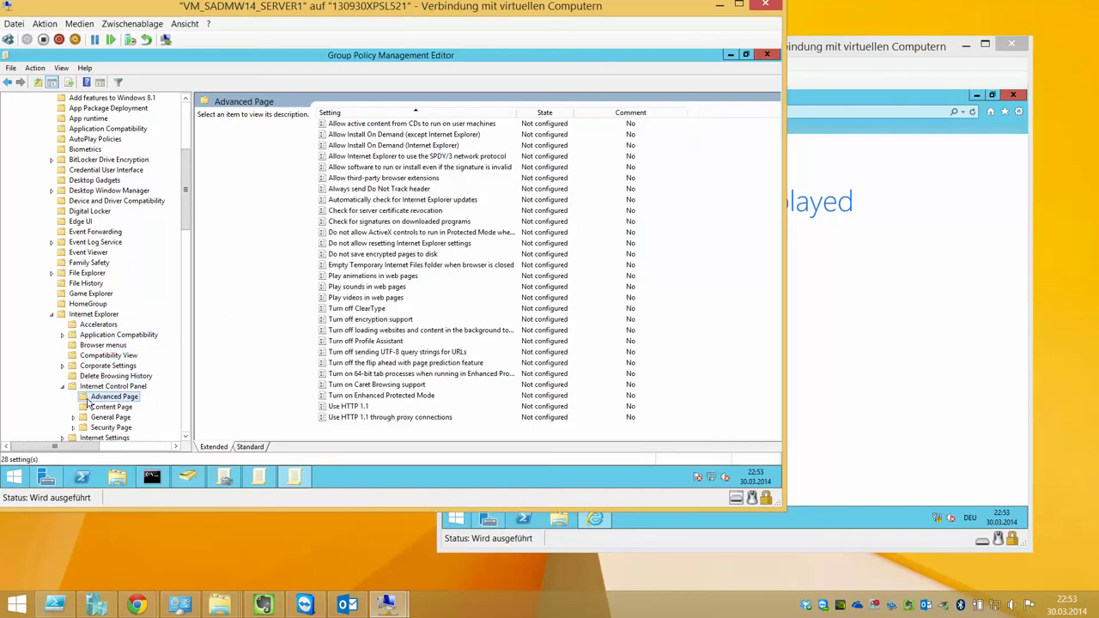
{"action": "scroll", "coordinate": [129, 292], "scroll_direction": "down", "scroll_amount": 3}
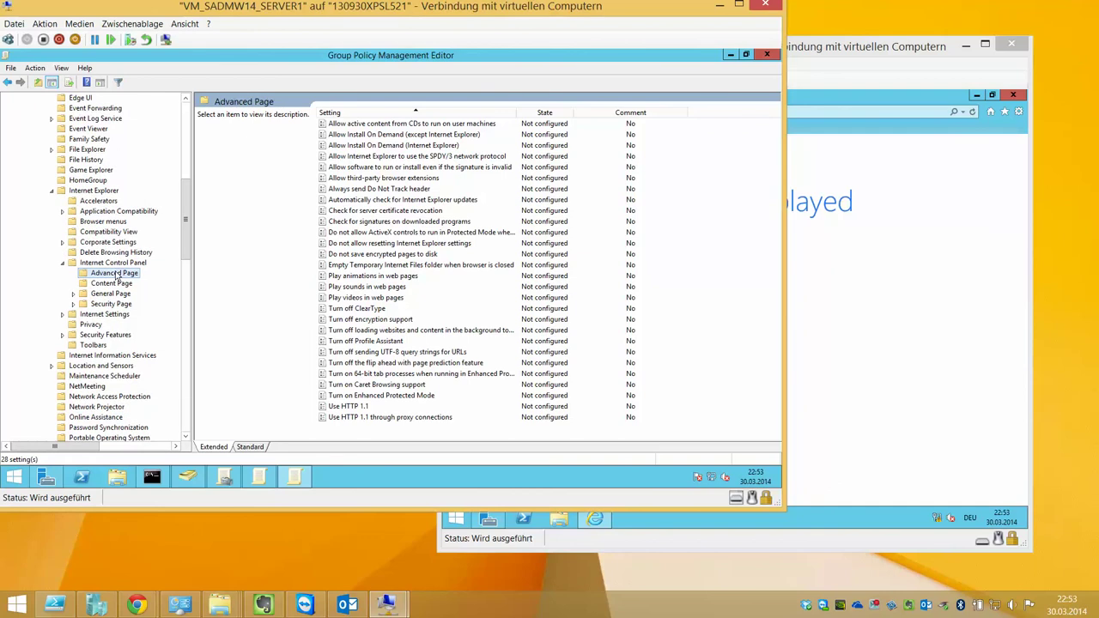
{"action": "left_click", "coordinate": [108, 305]}
{"action": "left_click", "coordinate": [103, 295]}
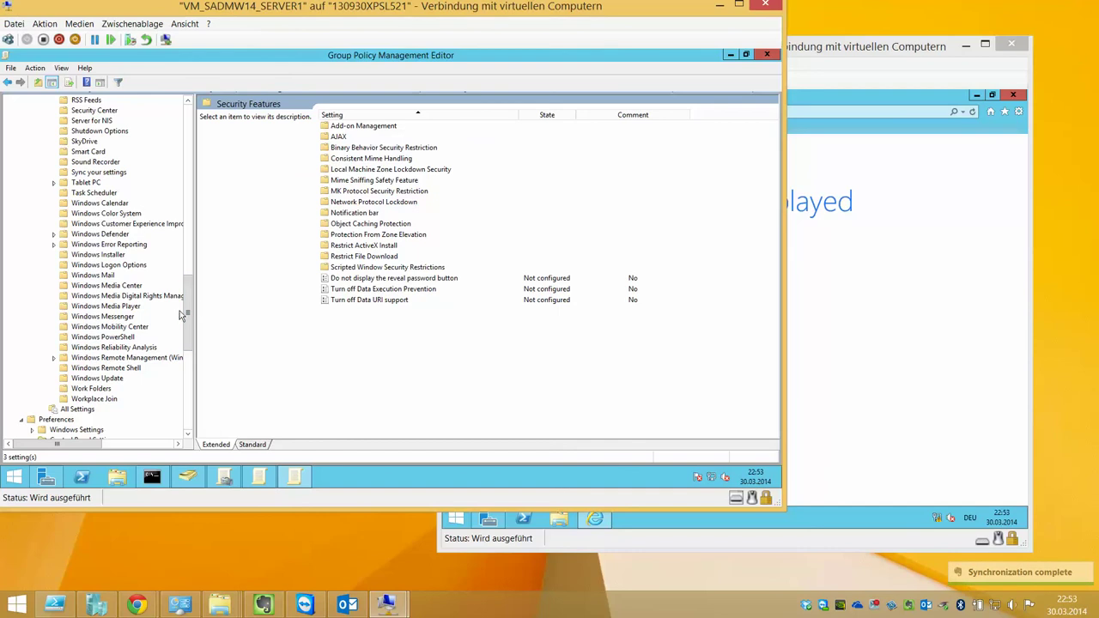
Open Configure Automatic Updates, try its updating modes, and close it left disabled
{"action": "left_click", "coordinate": [103, 379]}
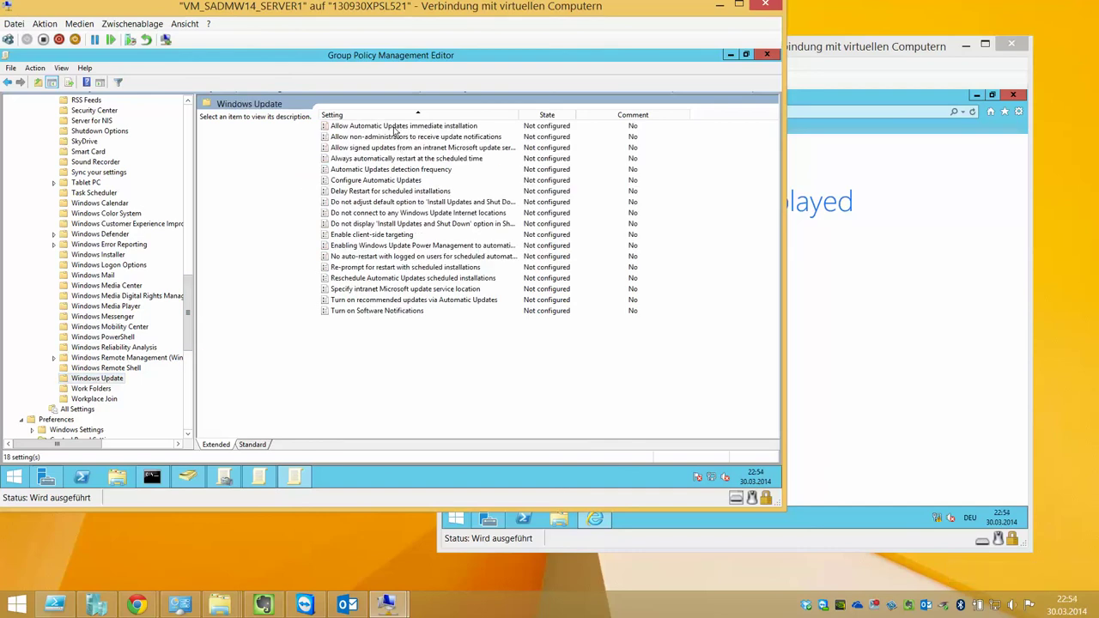
{"action": "double_click", "coordinate": [384, 180]}
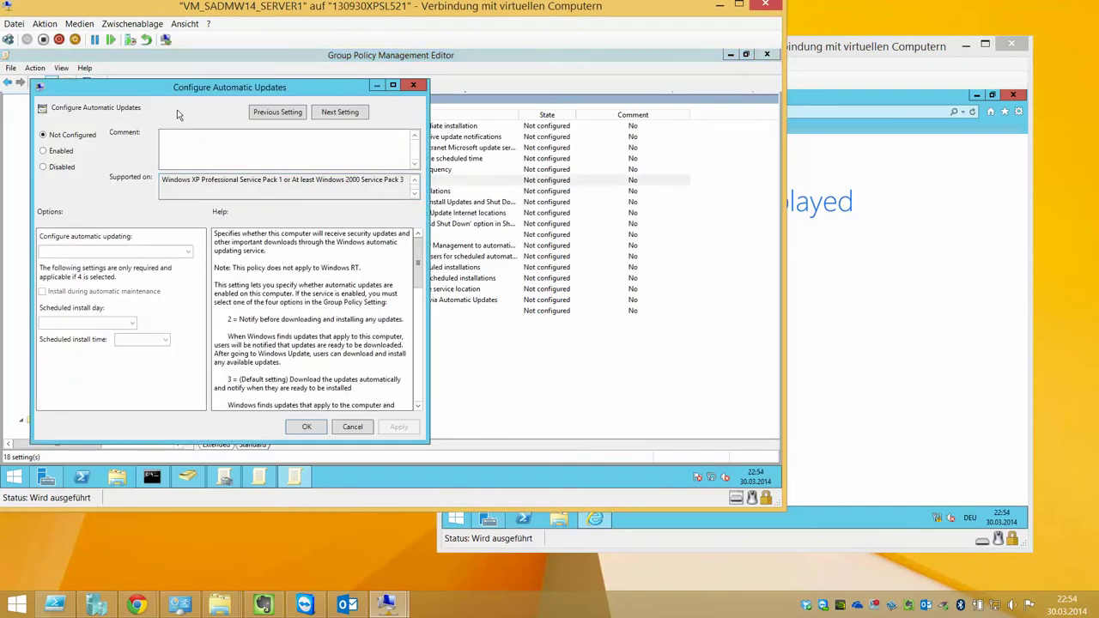
{"action": "left_click", "coordinate": [67, 152]}
{"action": "left_click", "coordinate": [159, 255]}
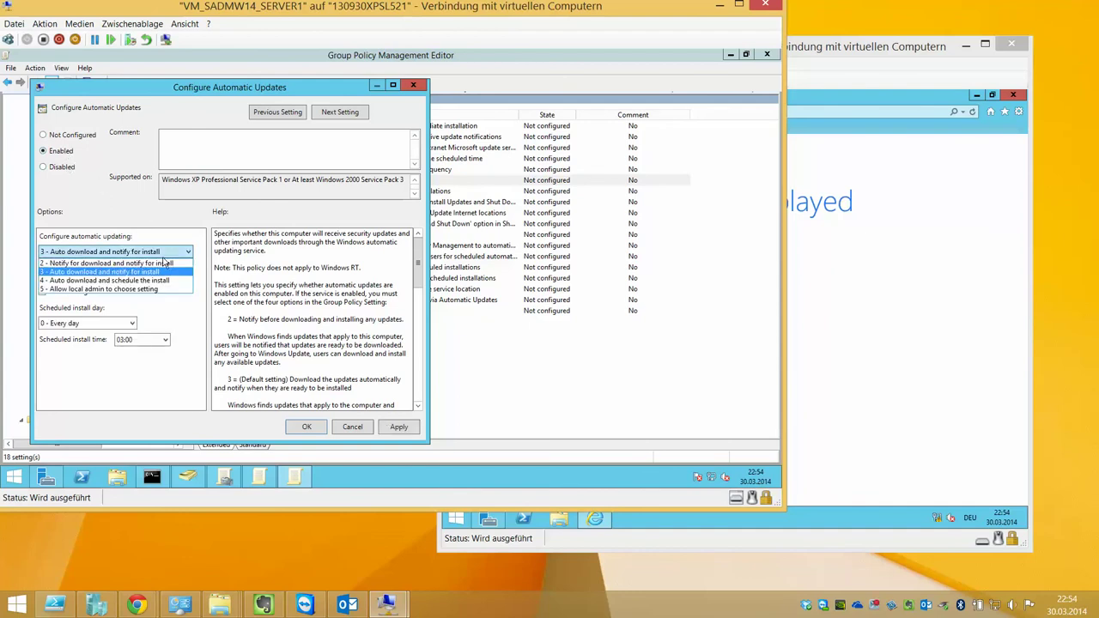
{"action": "left_click", "coordinate": [69, 174]}
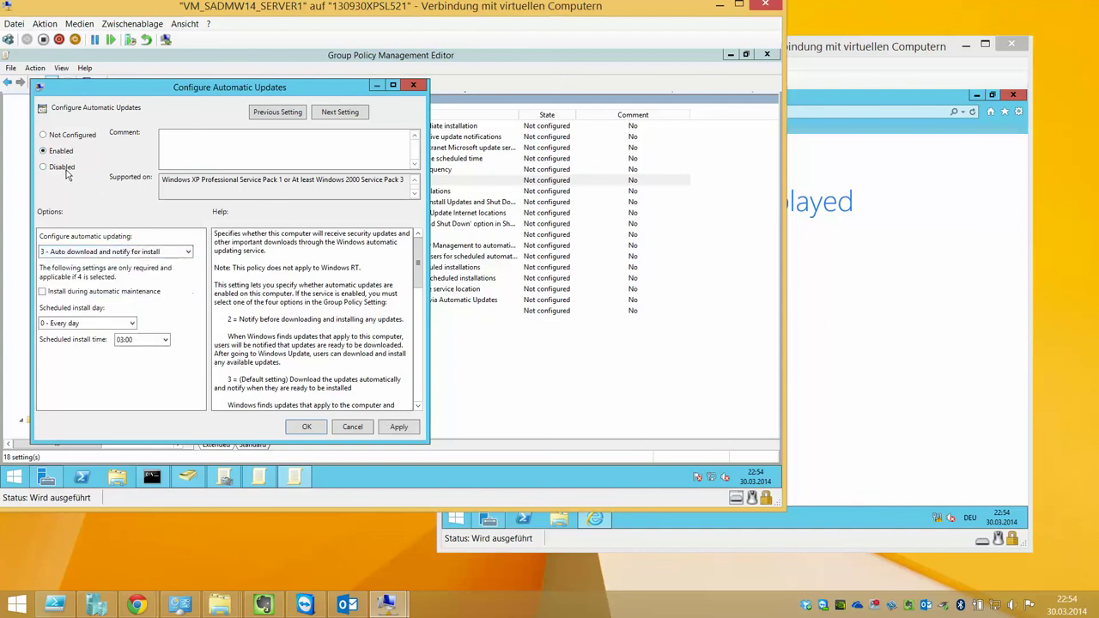
{"action": "left_click", "coordinate": [64, 169]}
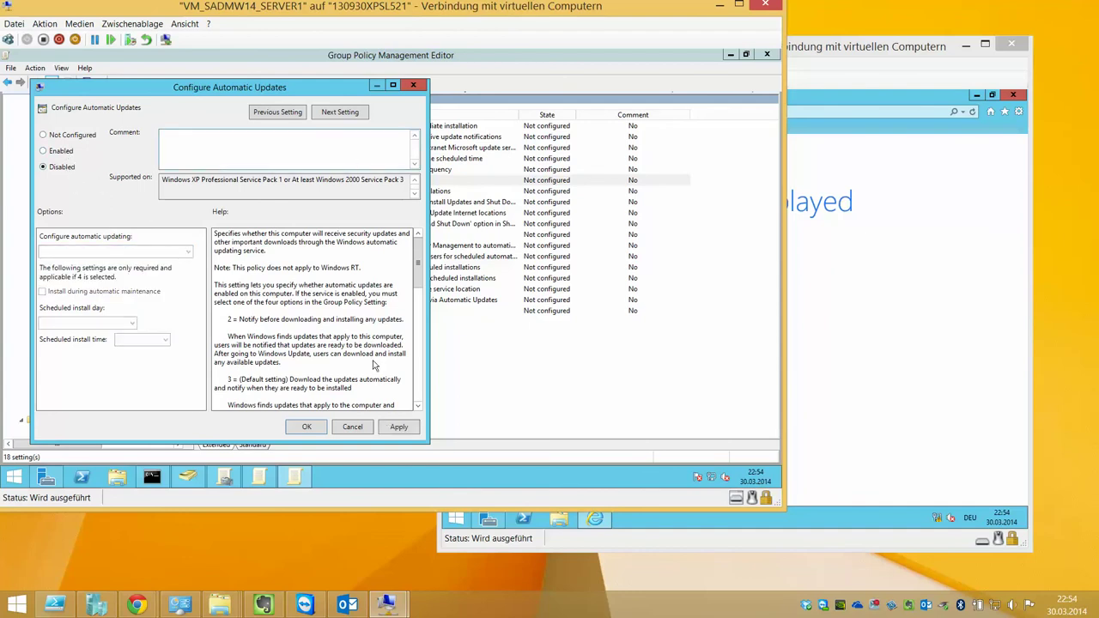
{"action": "left_click", "coordinate": [339, 113]}
{"action": "left_click", "coordinate": [352, 427]}
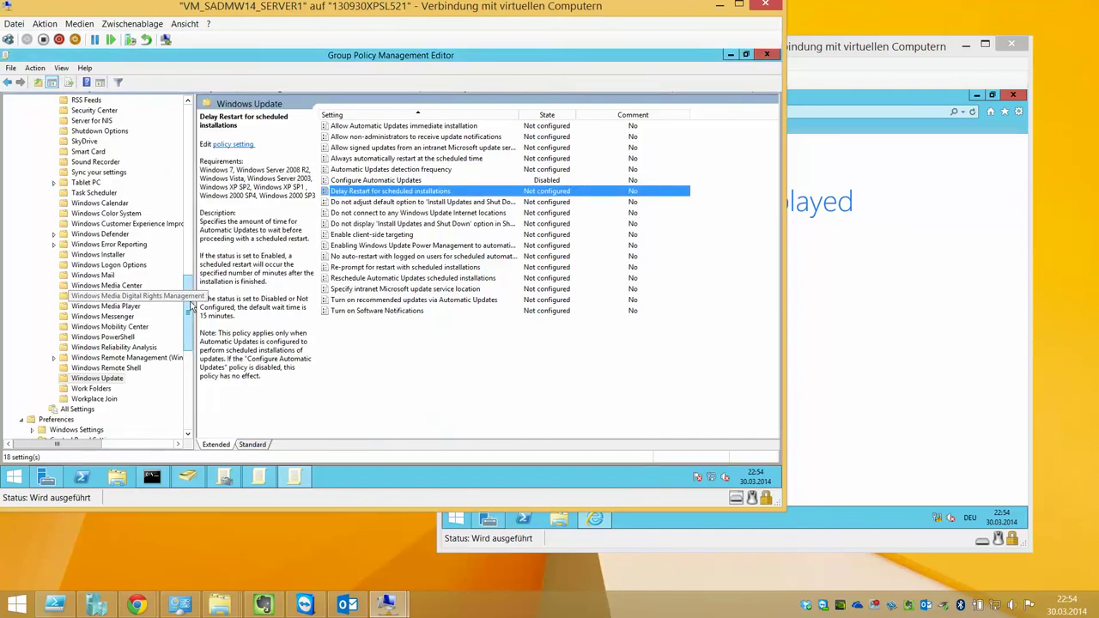
Collapse Windows Settings and browse the Windows Components and System policy folders
{"action": "left_click_drag", "start_coordinate": [189, 259], "coordinate": [189, 105]}
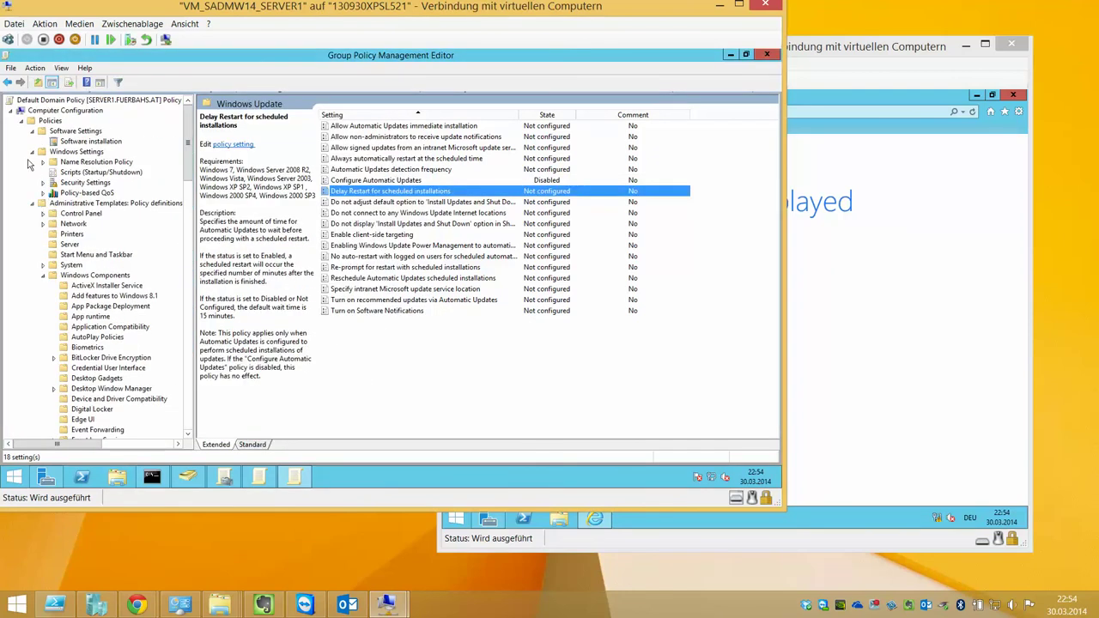
{"action": "left_click", "coordinate": [35, 153]}
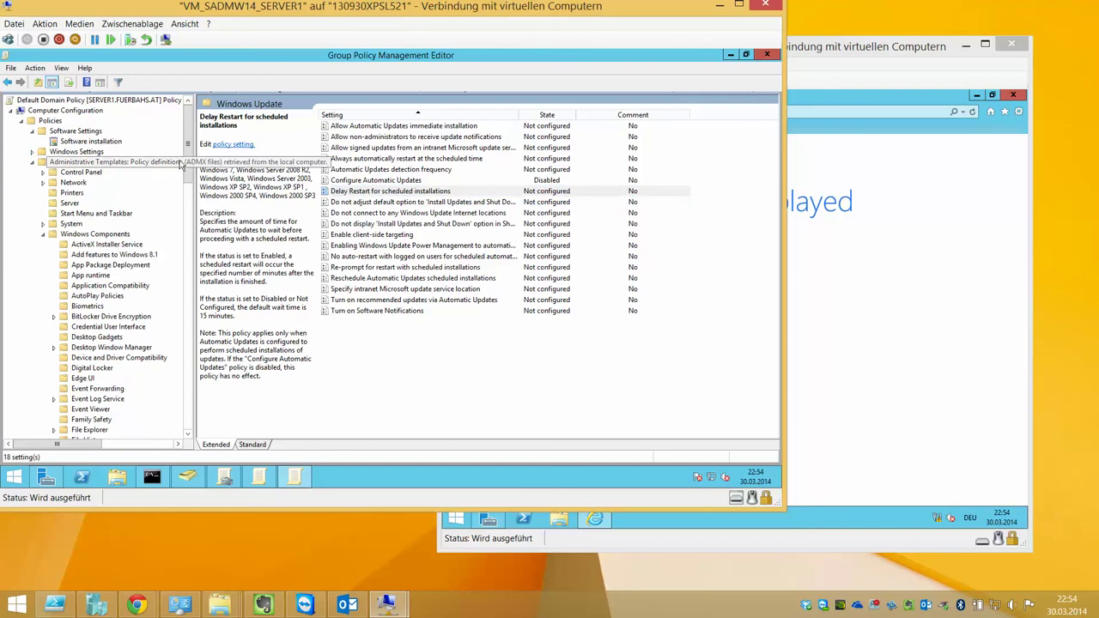
{"action": "mouse_move", "coordinate": [187, 167]}
{"action": "left_mouse_down"}
{"action": "mouse_move", "coordinate": [187, 319]}
{"action": "mouse_move", "coordinate": [193, 150]}
{"action": "left_mouse_up"}
{"action": "left_click", "coordinate": [99, 213]}
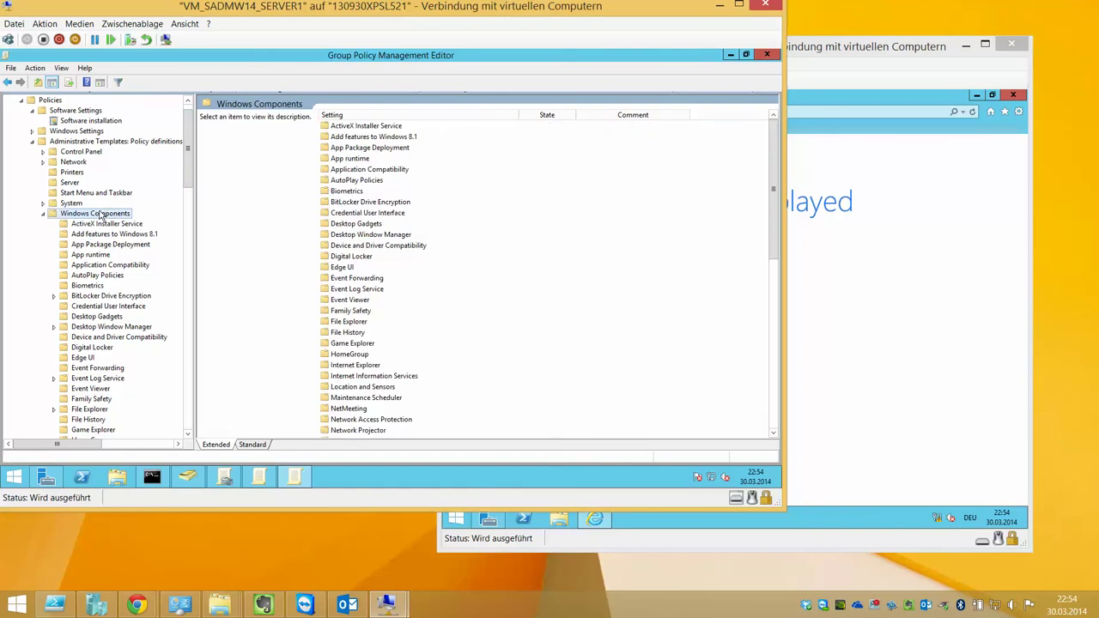
{"action": "left_click", "coordinate": [72, 205]}
{"action": "left_click", "coordinate": [44, 204]}
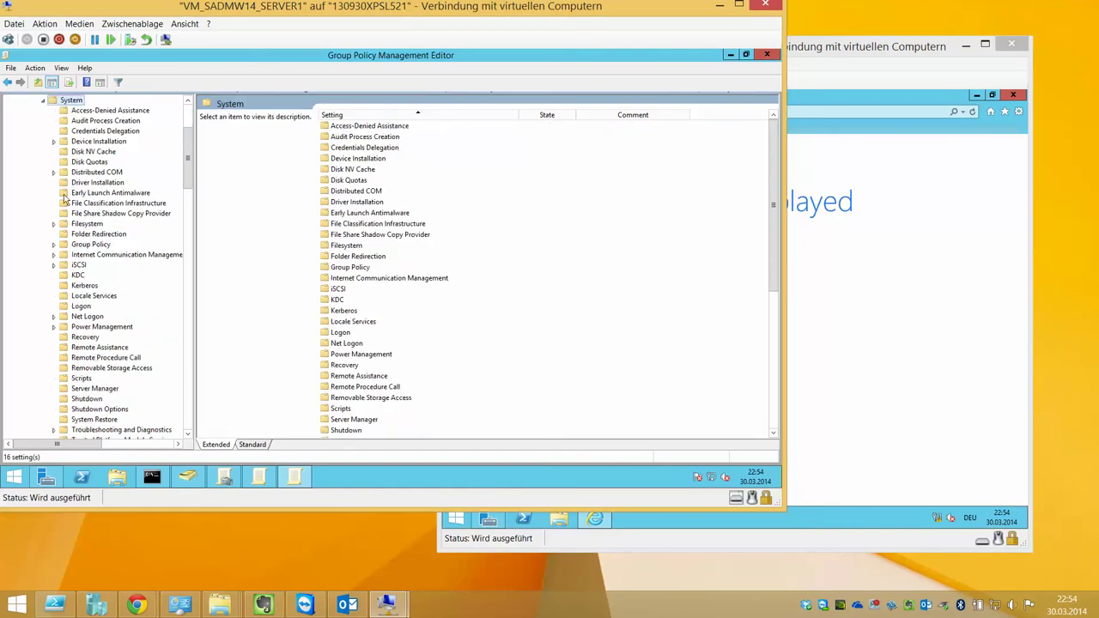
{"action": "scroll", "coordinate": [67, 197], "scroll_direction": "down", "scroll_amount": 3}
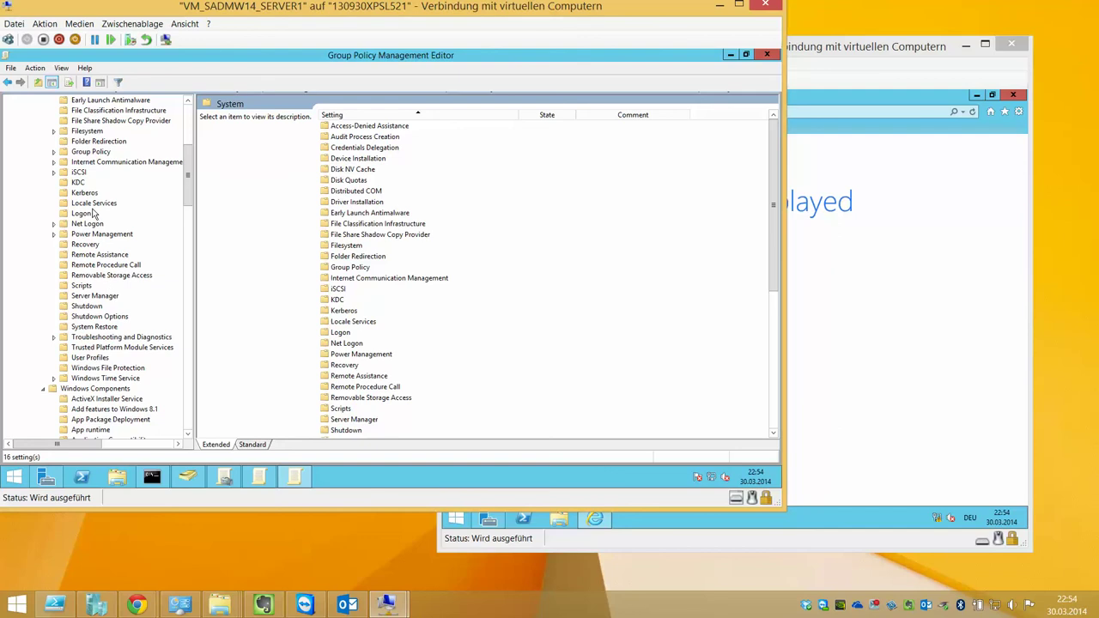
{"action": "scroll", "coordinate": [94, 213], "scroll_direction": "up", "scroll_amount": 3}
{"action": "scroll", "coordinate": [97, 182], "scroll_direction": "up", "scroll_amount": 2}
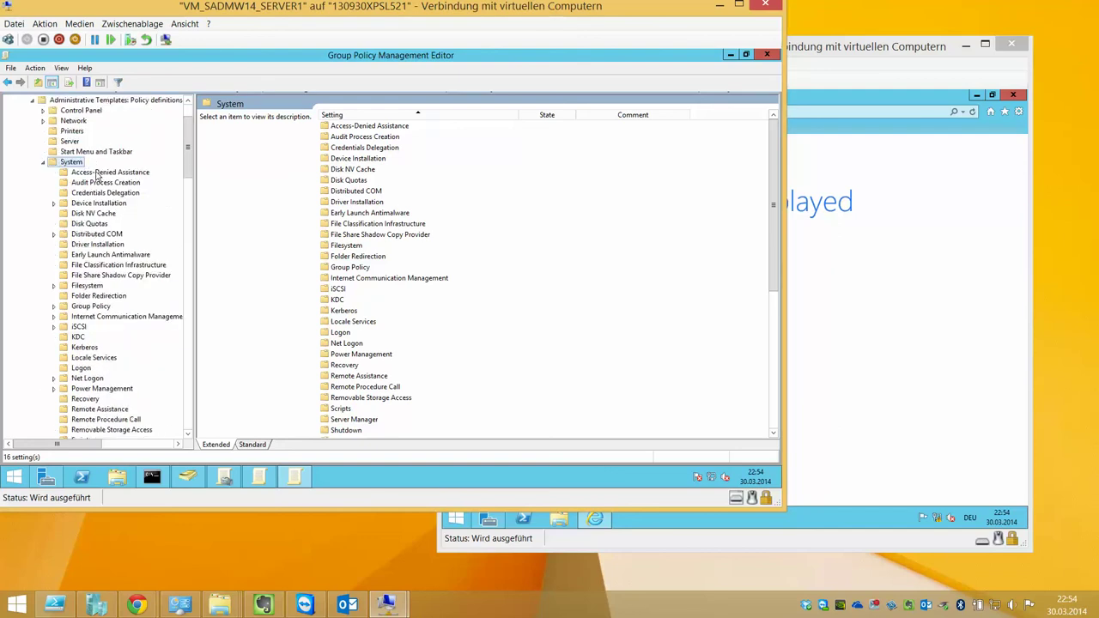
Browse the Server, Printers, Network, Control Panel and Windows Settings branches, then switch to SERVER2
{"action": "left_click", "coordinate": [73, 140]}
{"action": "left_click", "coordinate": [73, 130]}
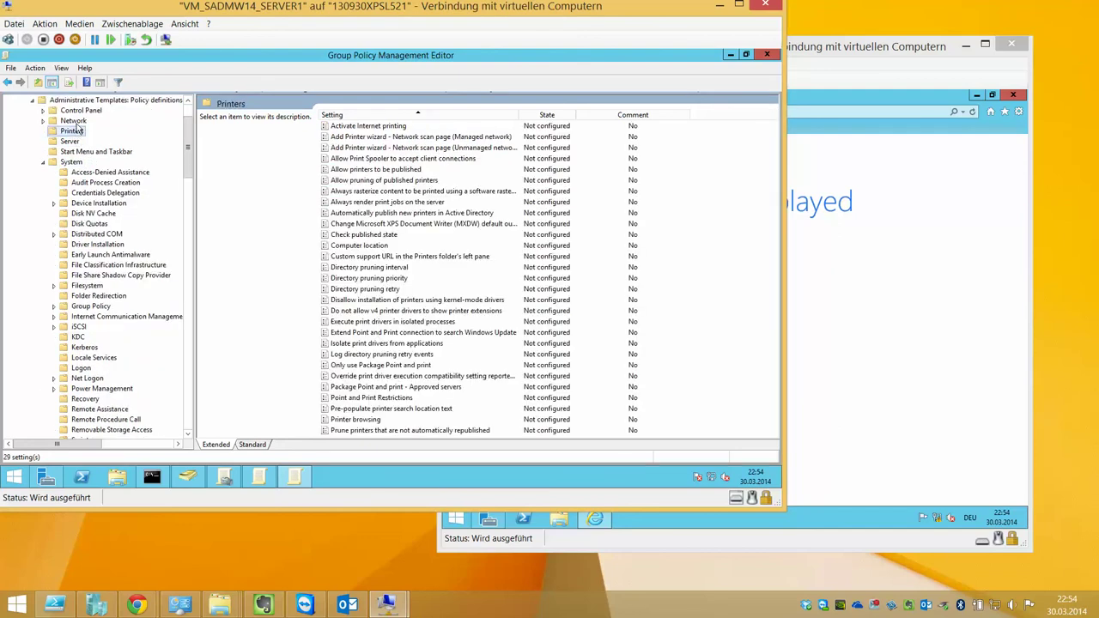
{"action": "left_click", "coordinate": [73, 120]}
{"action": "left_click", "coordinate": [80, 110]}
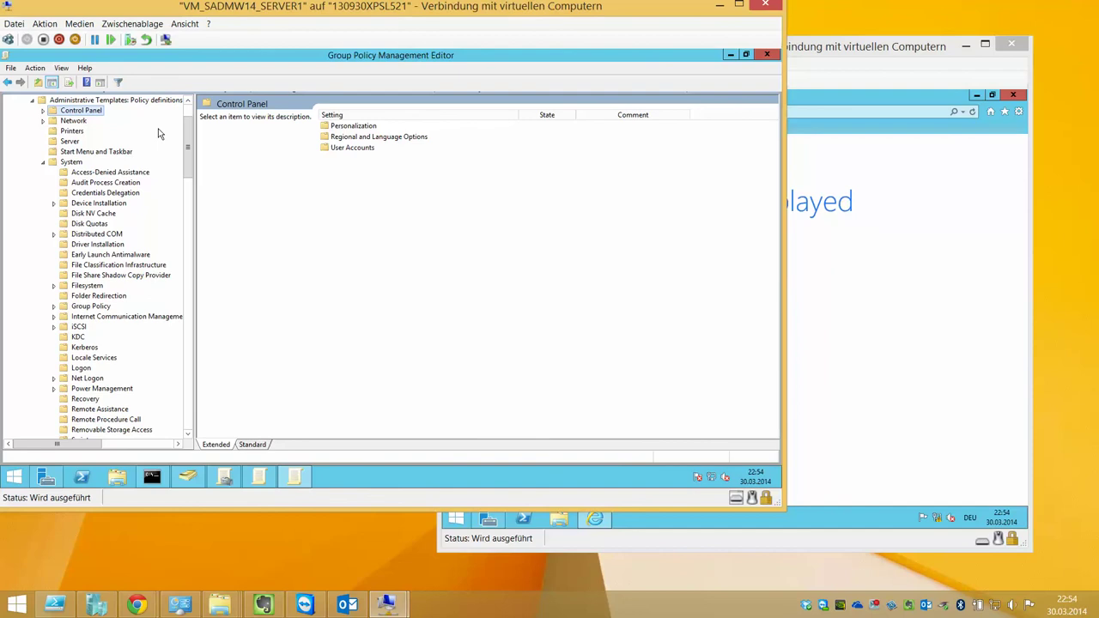
{"action": "scroll", "coordinate": [144, 134], "scroll_direction": "up", "scroll_amount": 2}
{"action": "left_click", "coordinate": [80, 153]}
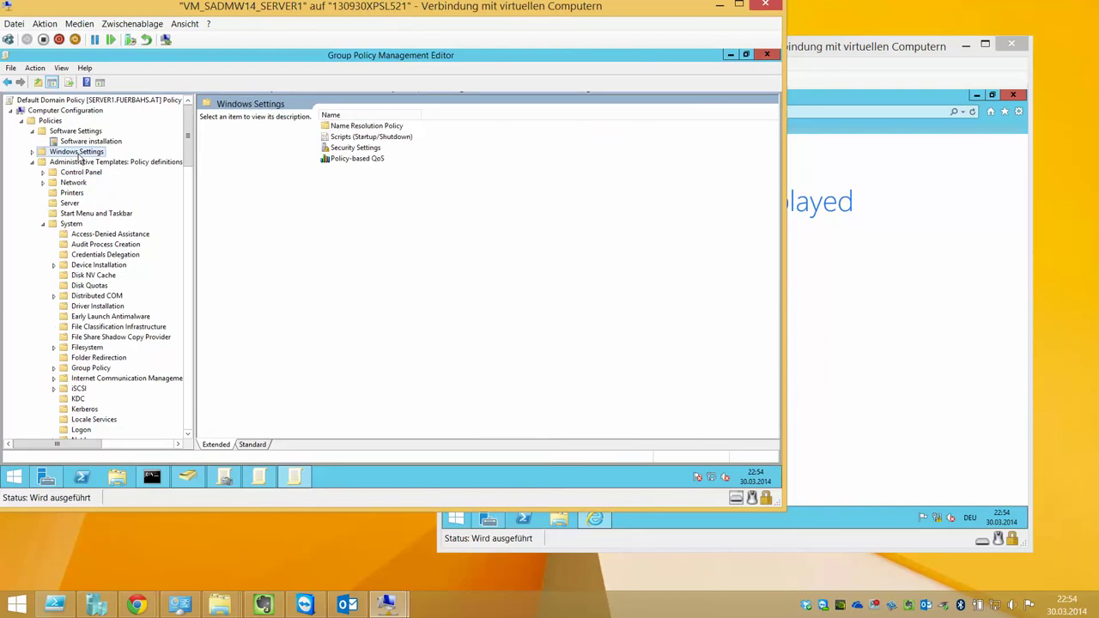
{"action": "left_click", "coordinate": [845, 399]}
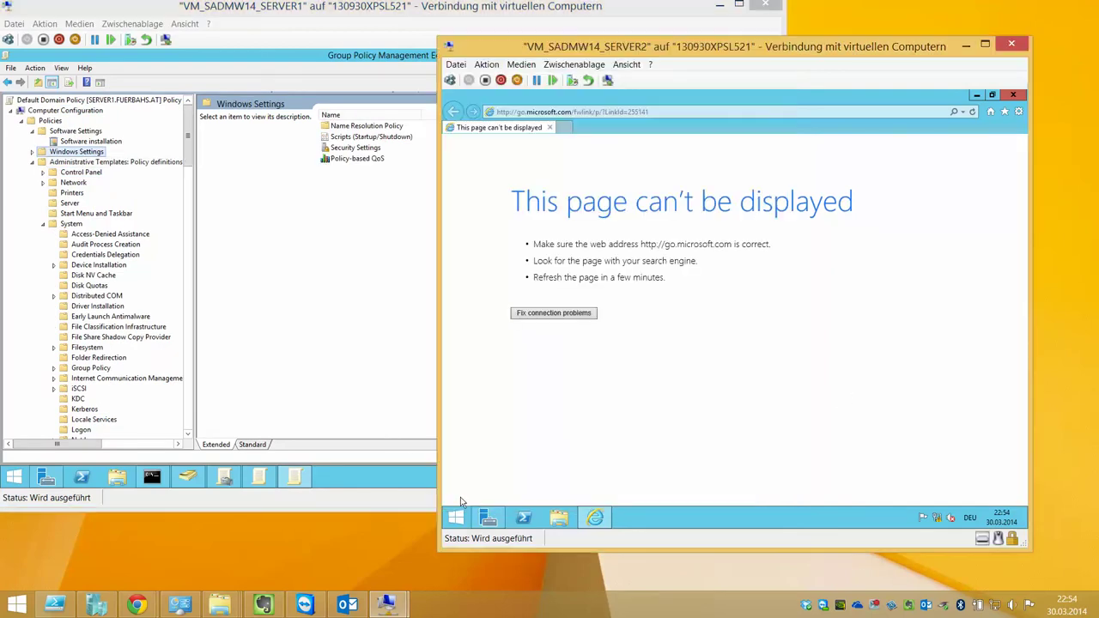
Run gpupdate twice in an elevated Command Prompt on SERVER2
{"action": "right_click", "coordinate": [456, 517]}
{"action": "left_click", "coordinate": [516, 420]}
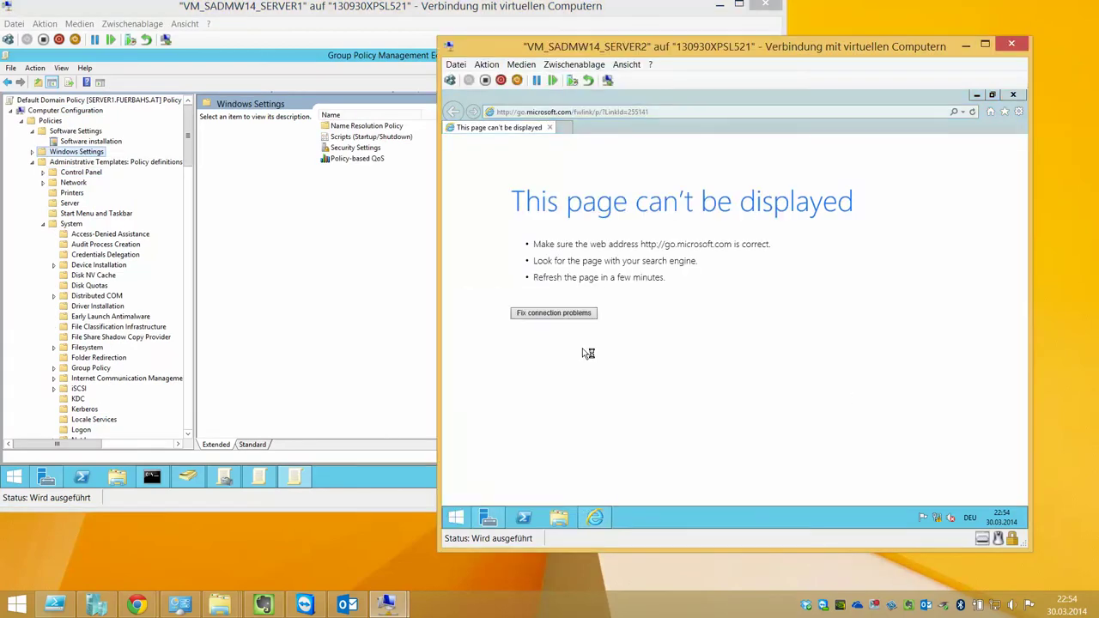
{"action": "left_click", "coordinate": [797, 323]}
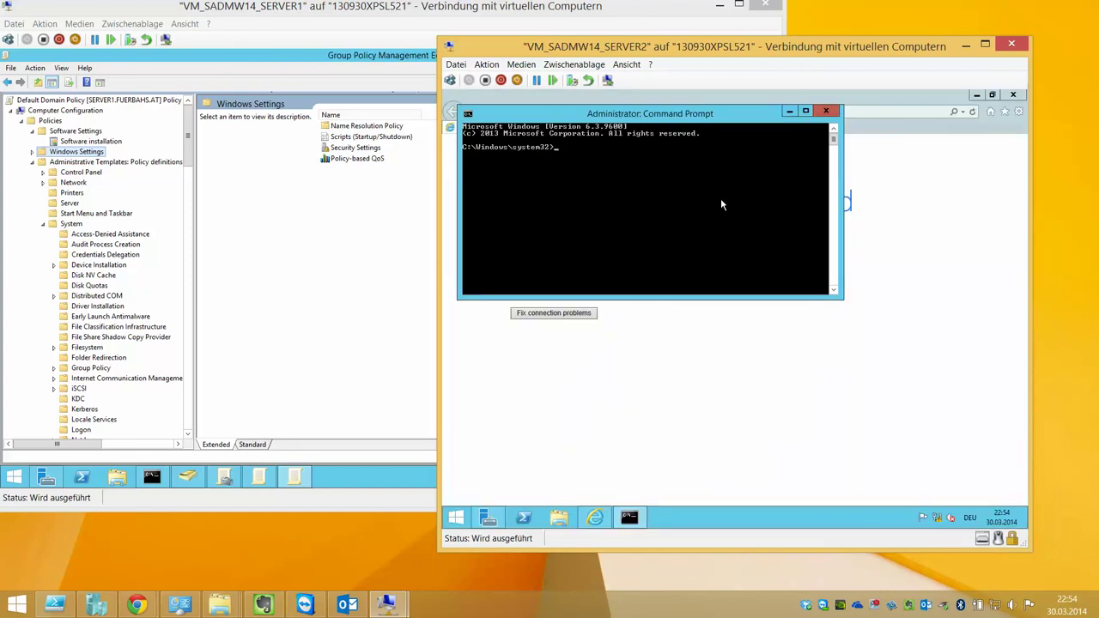
{"action": "type", "text": "gpupdate"}
{"action": "key", "text": "Return"}
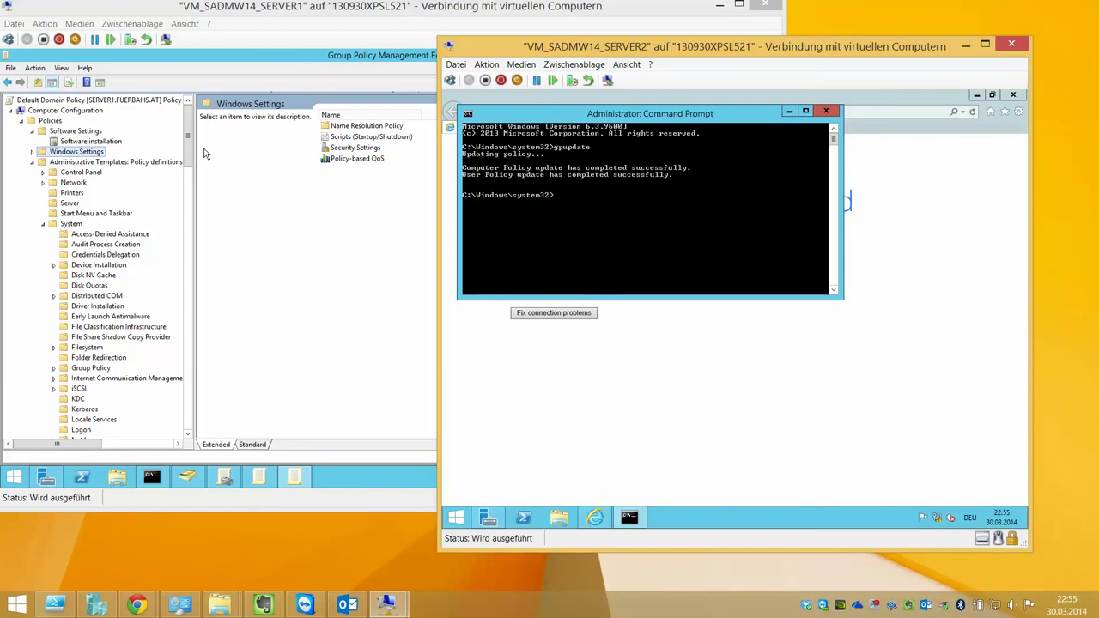
{"action": "key", "text": "Up"}
{"action": "key", "text": "Return"}
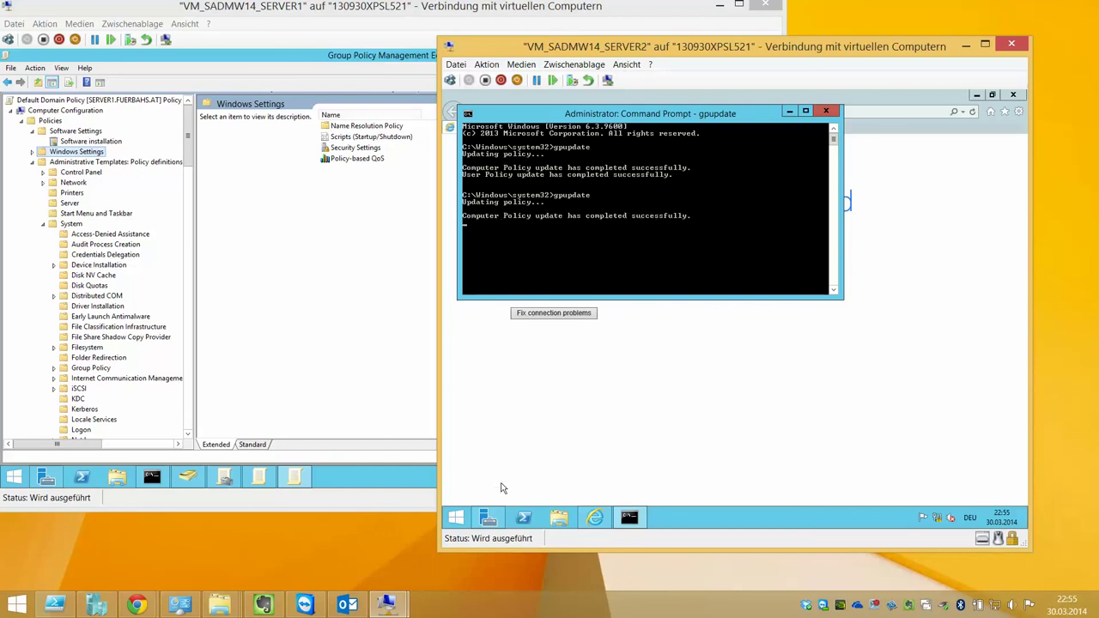
Open Windows Update Change settings on SERVER2 showing 'Never check for updates', then return to SERVER1
{"action": "left_click", "coordinate": [458, 518]}
{"action": "type", "text": "update"}
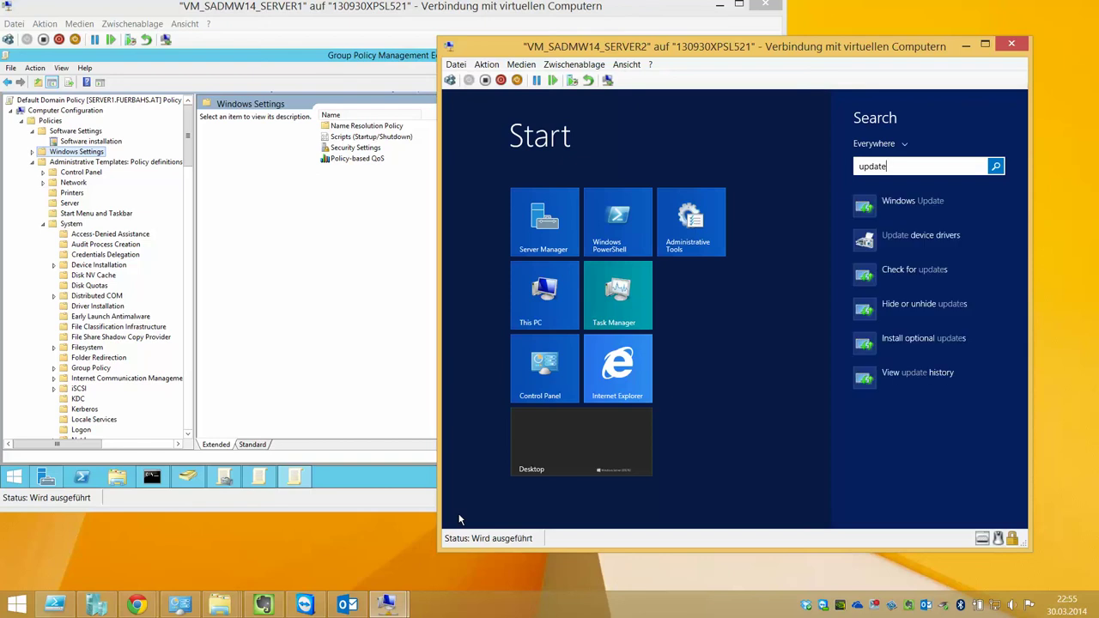
{"action": "left_click", "coordinate": [913, 218]}
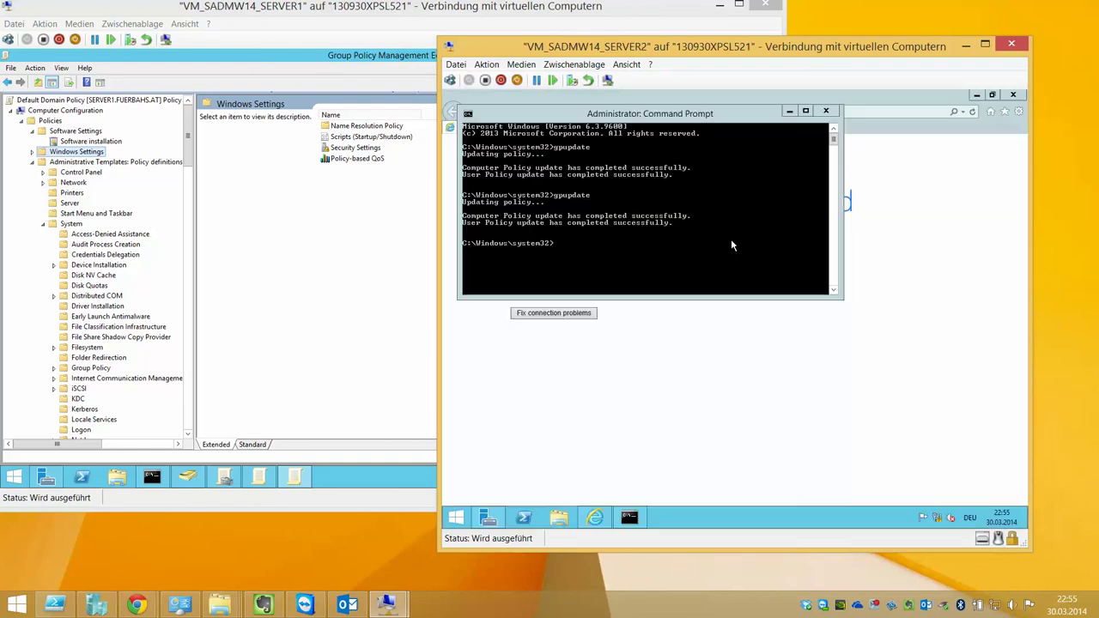
{"action": "left_click", "coordinate": [566, 220]}
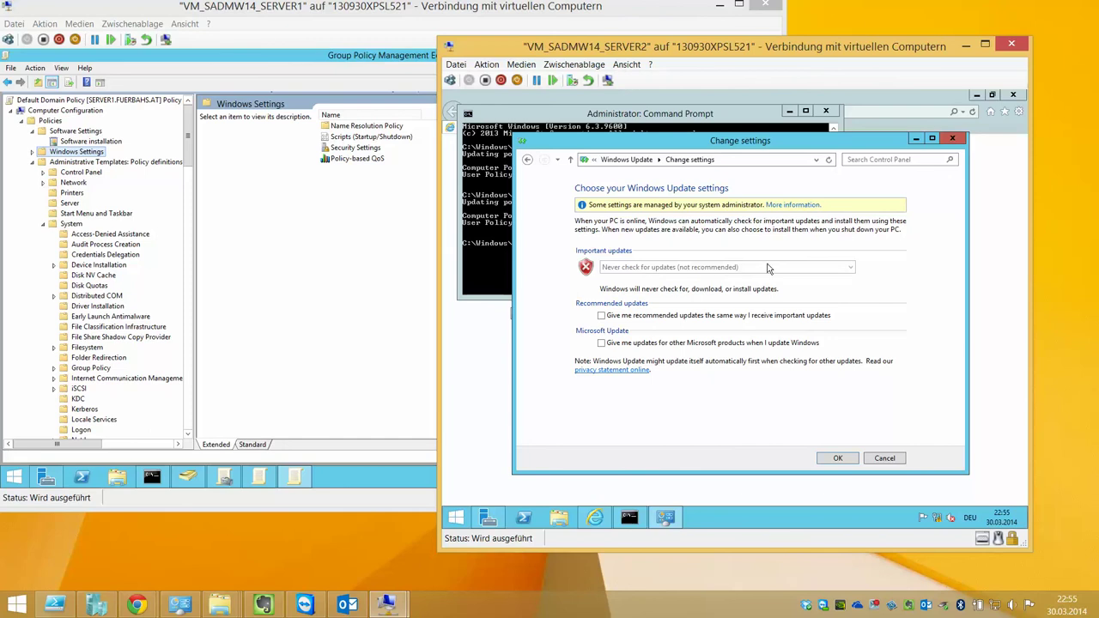
{"action": "left_click", "coordinate": [184, 148]}
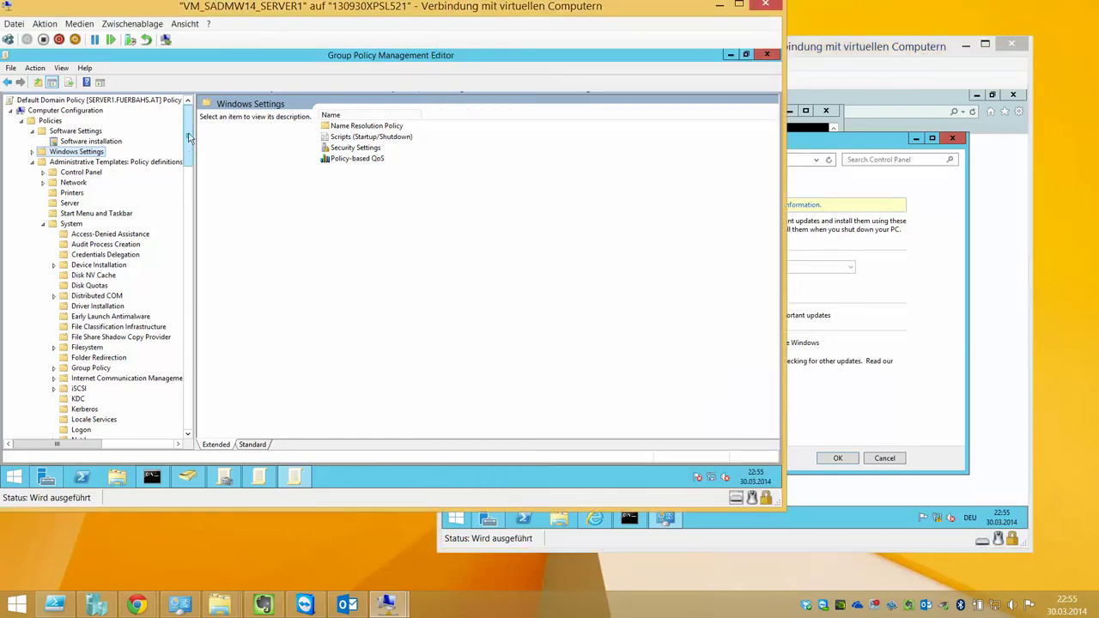
Enable Configure Automatic Updates with option 3 - Auto download and notify for install
{"action": "left_click_drag", "start_coordinate": [188, 139], "coordinate": [185, 364]}
{"action": "left_click", "coordinate": [113, 235]}
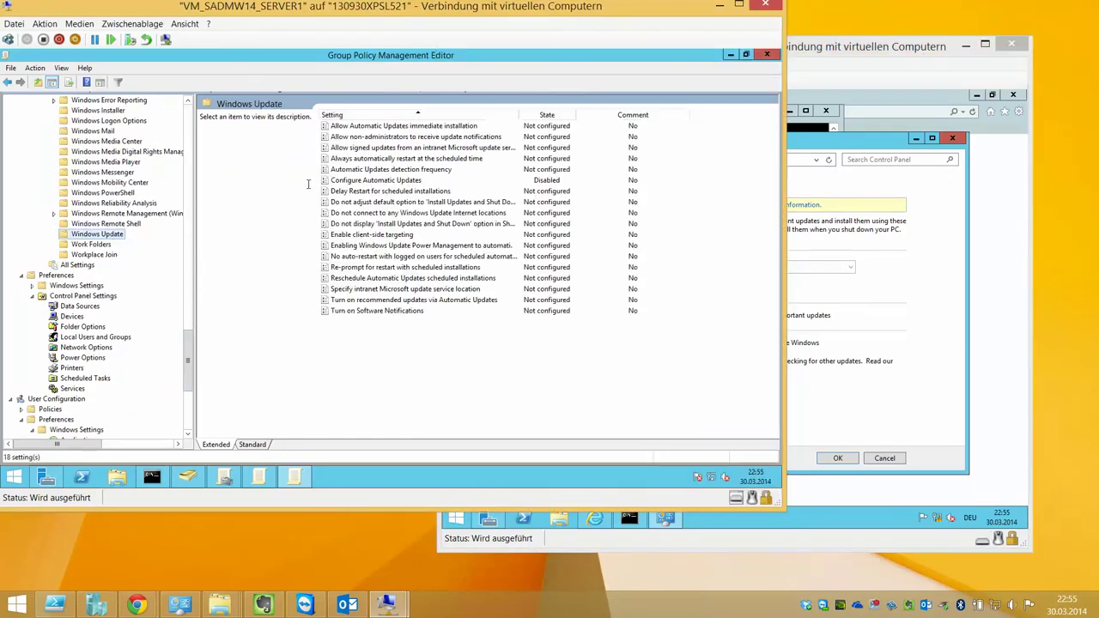
{"action": "double_click", "coordinate": [378, 177]}
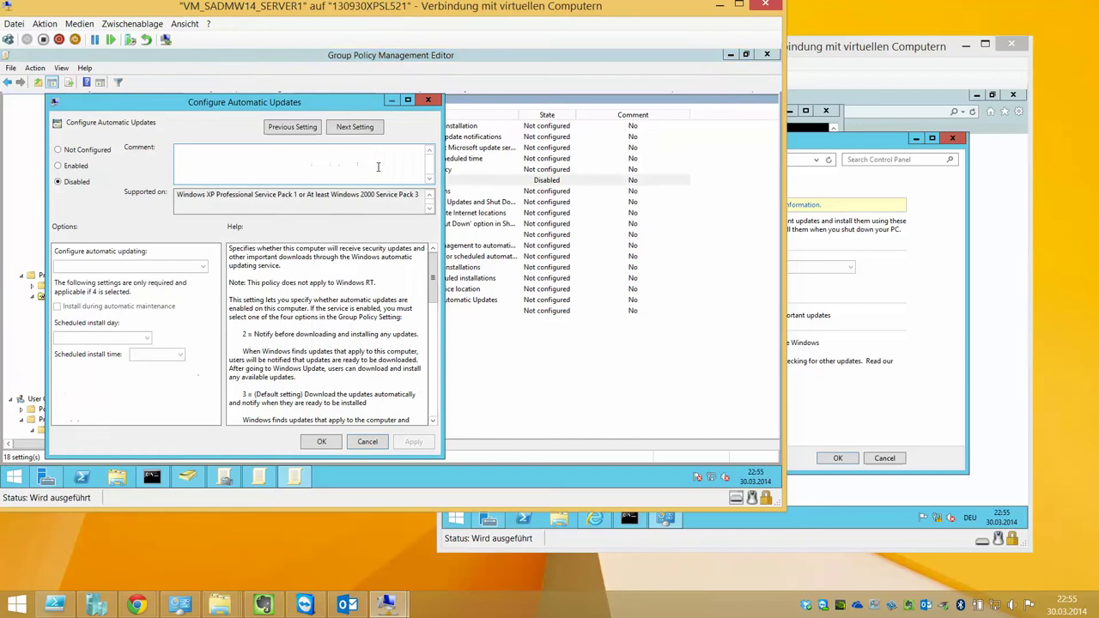
{"action": "left_click", "coordinate": [76, 165]}
{"action": "left_click", "coordinate": [136, 267]}
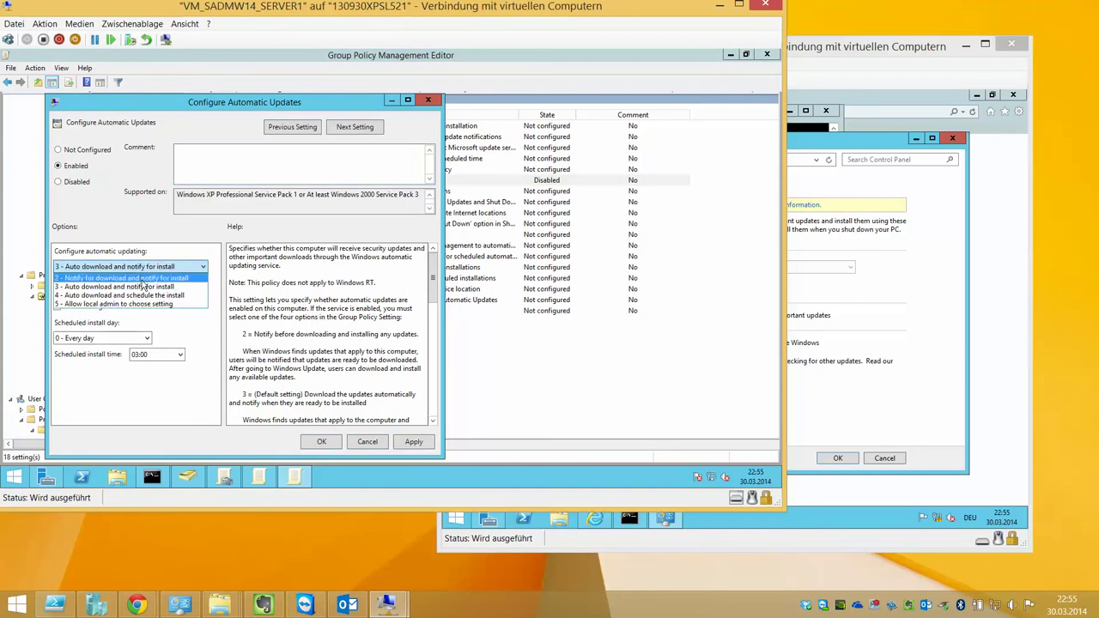
{"action": "left_click", "coordinate": [155, 289]}
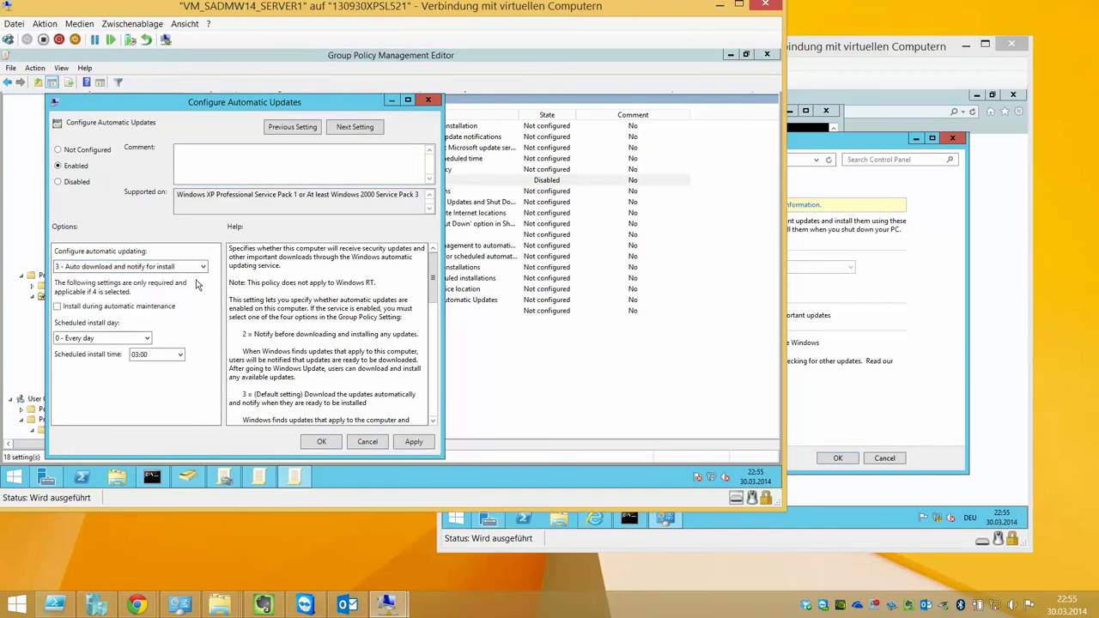
{"action": "left_click", "coordinate": [341, 133]}
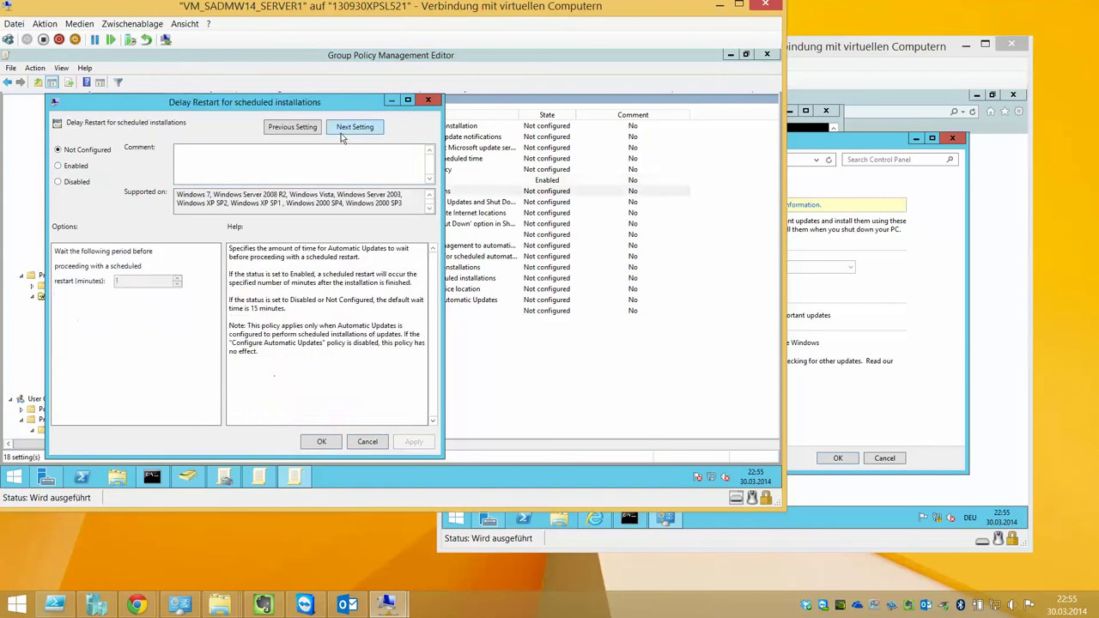
{"action": "left_click", "coordinate": [367, 442]}
On SERVER2, move Change settings aside and recall gpupdate in the Command Prompt
{"action": "left_click", "coordinate": [867, 290]}
{"action": "left_click_drag", "start_coordinate": [751, 146], "coordinate": [898, 300]}
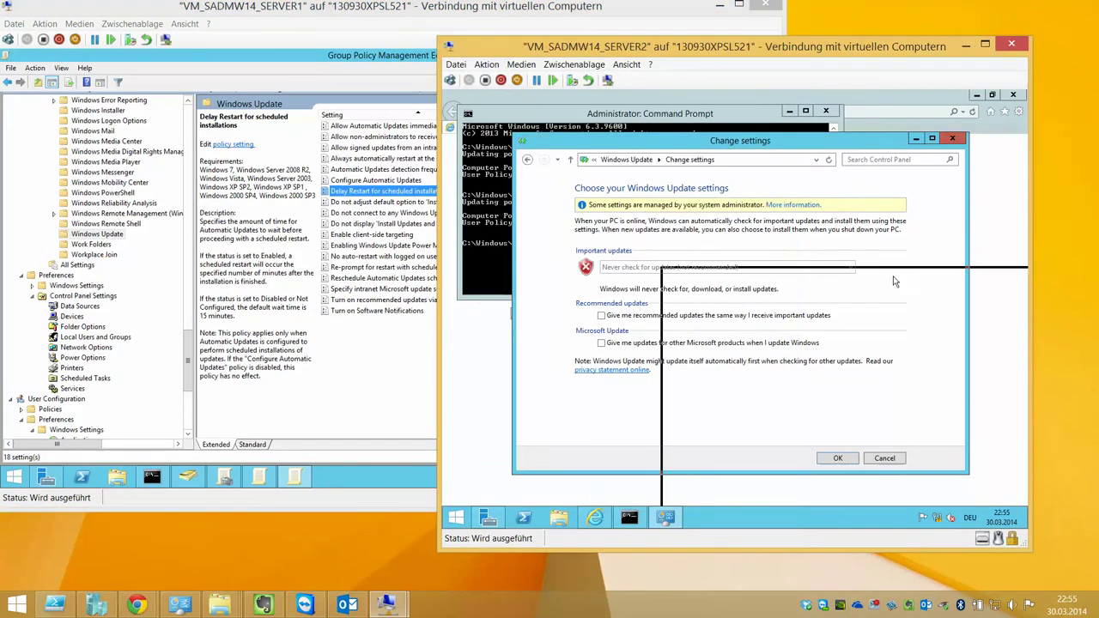
{"action": "left_click", "coordinate": [657, 198]}
{"action": "key", "text": "Up"}
Rerun gpupdate on SERVER2 and reopen Change settings to see 'Download updates but let me choose'
{"action": "key", "text": "Return"}
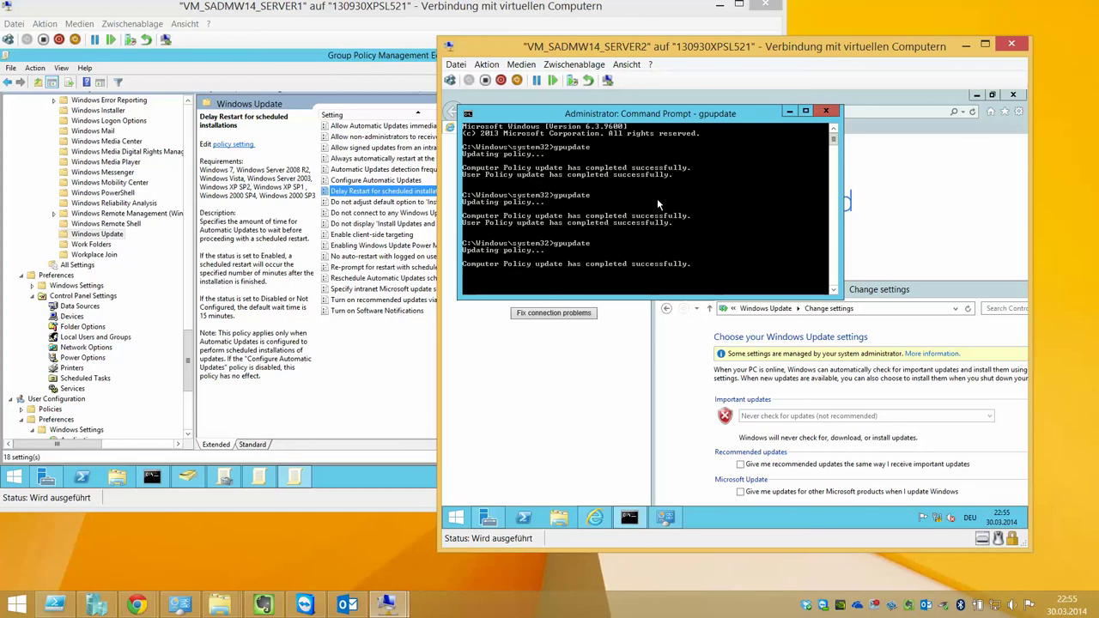
{"action": "left_click", "coordinate": [936, 283]}
{"action": "left_click", "coordinate": [848, 487]}
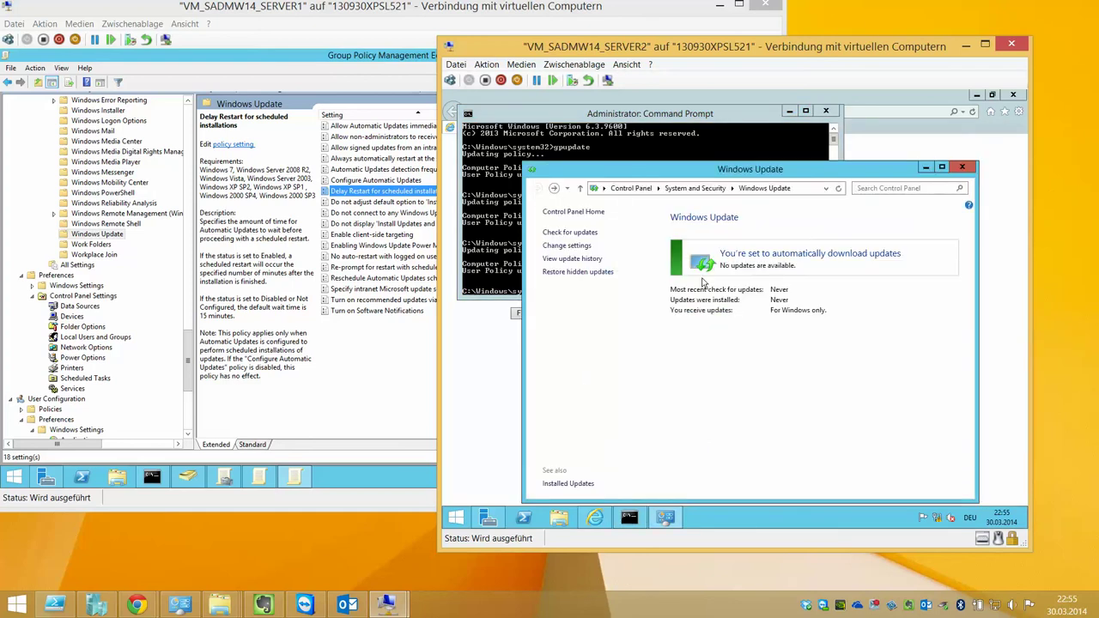
{"action": "left_click", "coordinate": [573, 247]}
{"action": "left_click_drag", "start_coordinate": [750, 169], "coordinate": [847, 173]}
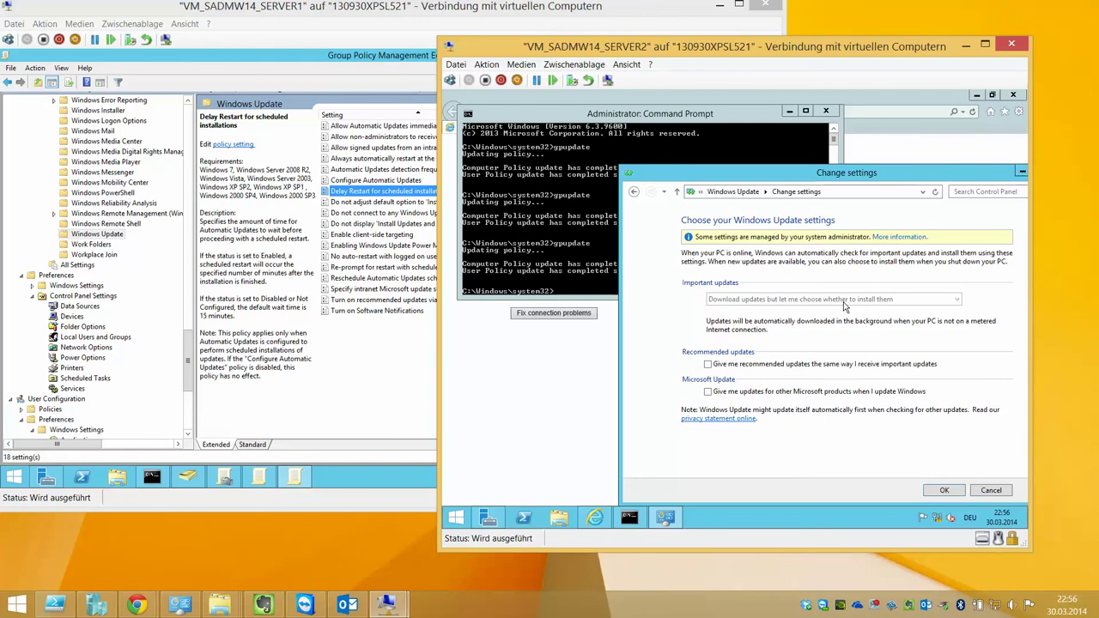
{"action": "left_click", "coordinate": [187, 356]}
{"action": "left_click_drag", "start_coordinate": [186, 356], "coordinate": [188, 120]}
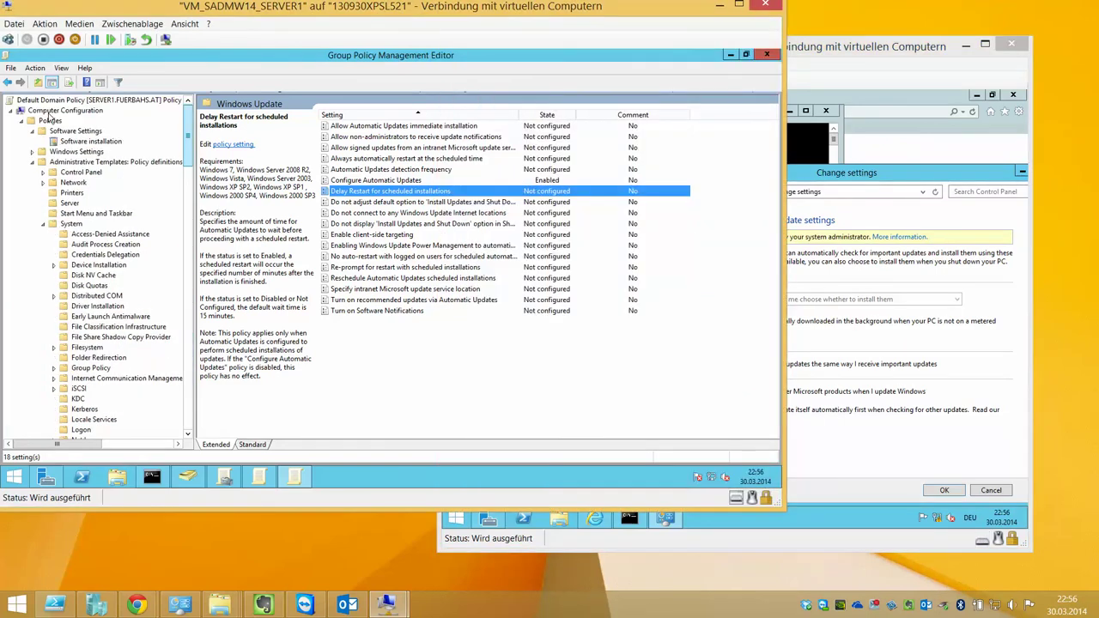
Close the Group Policy Management Editor on SERVER1 and the Windows Update settings on SERVER2
{"action": "left_click", "coordinate": [22, 121]}
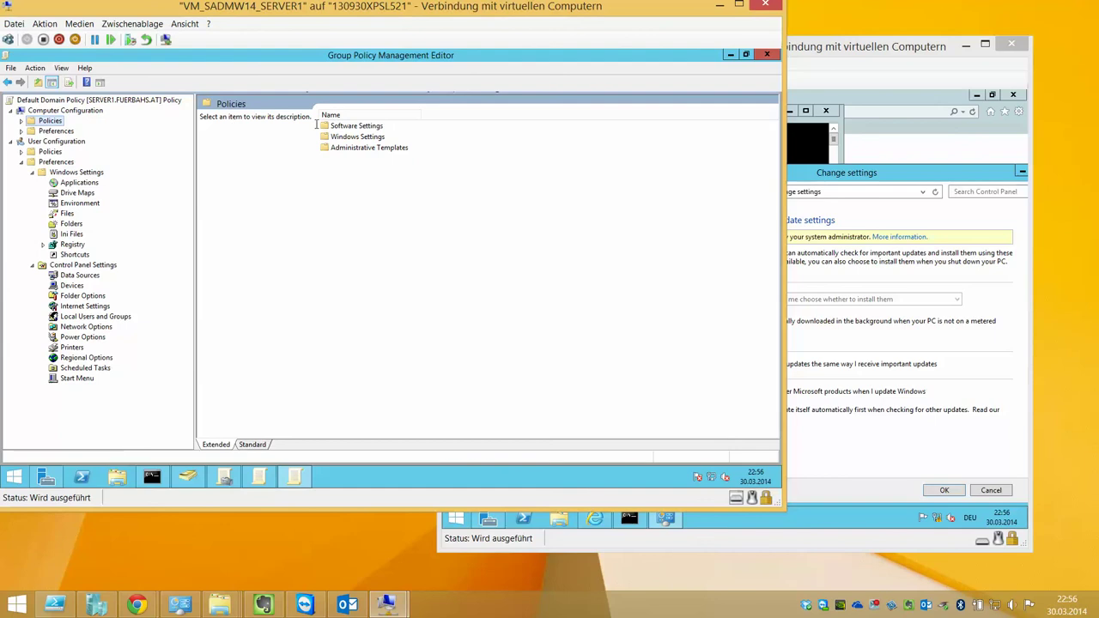
{"action": "left_click", "coordinate": [731, 55]}
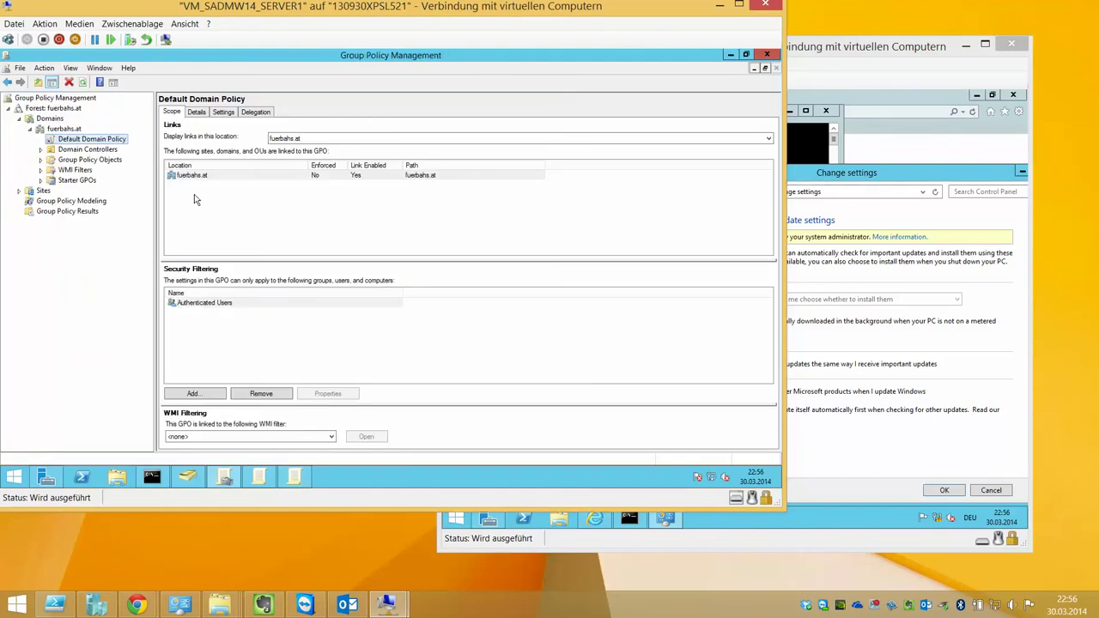
{"action": "left_click", "coordinate": [846, 171]}
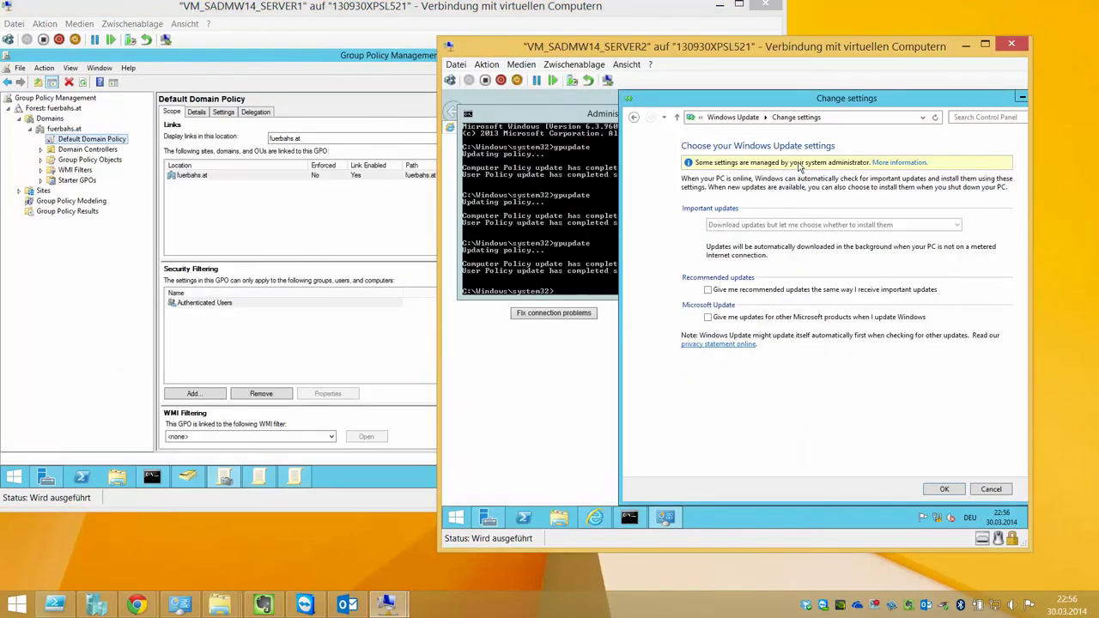
{"action": "left_click", "coordinate": [1022, 95]}
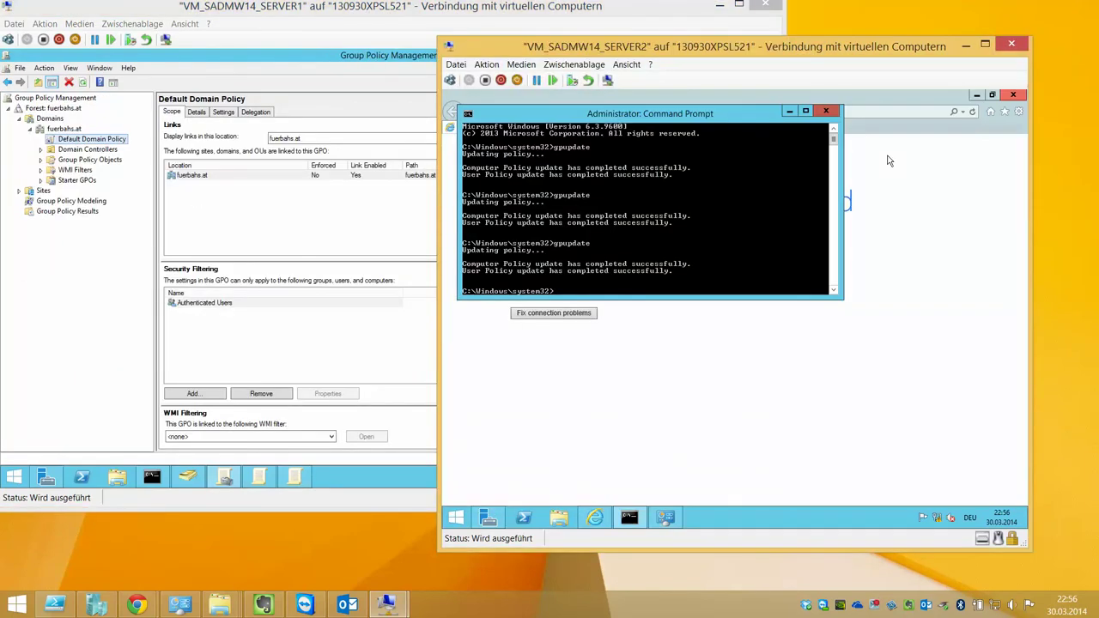
{"action": "left_click", "coordinate": [228, 242]}
Browse Group Policy Management containers, then switch to Active Directory Users and Computers
{"action": "right_click", "coordinate": [176, 175]}
{"action": "key", "text": "Escape"}
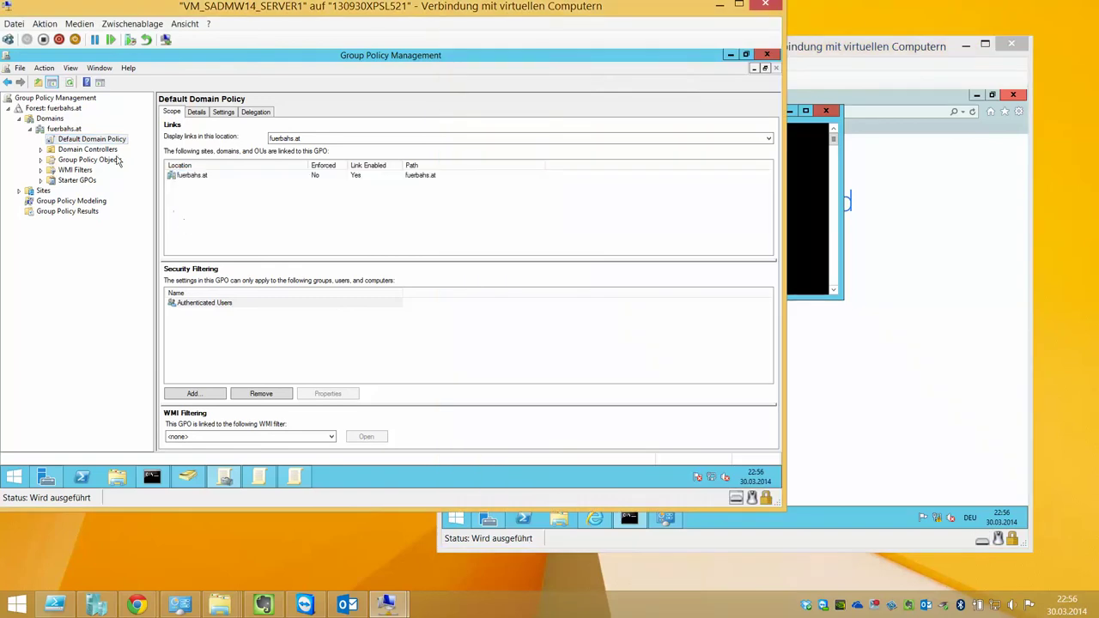
{"action": "left_click", "coordinate": [105, 149]}
{"action": "left_click", "coordinate": [83, 181]}
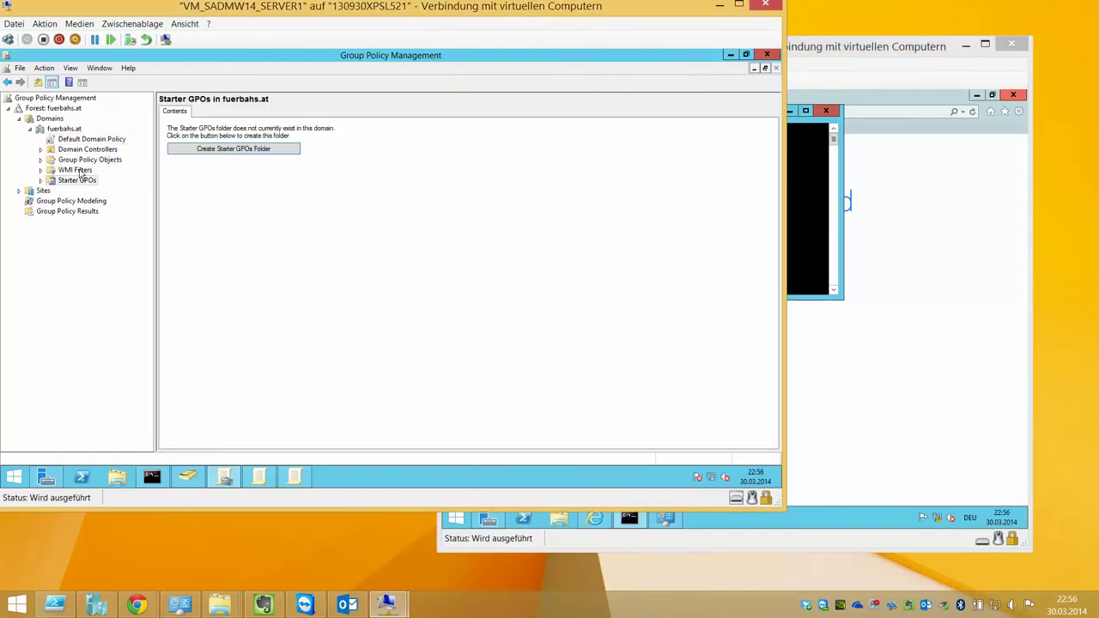
{"action": "left_click", "coordinate": [86, 139]}
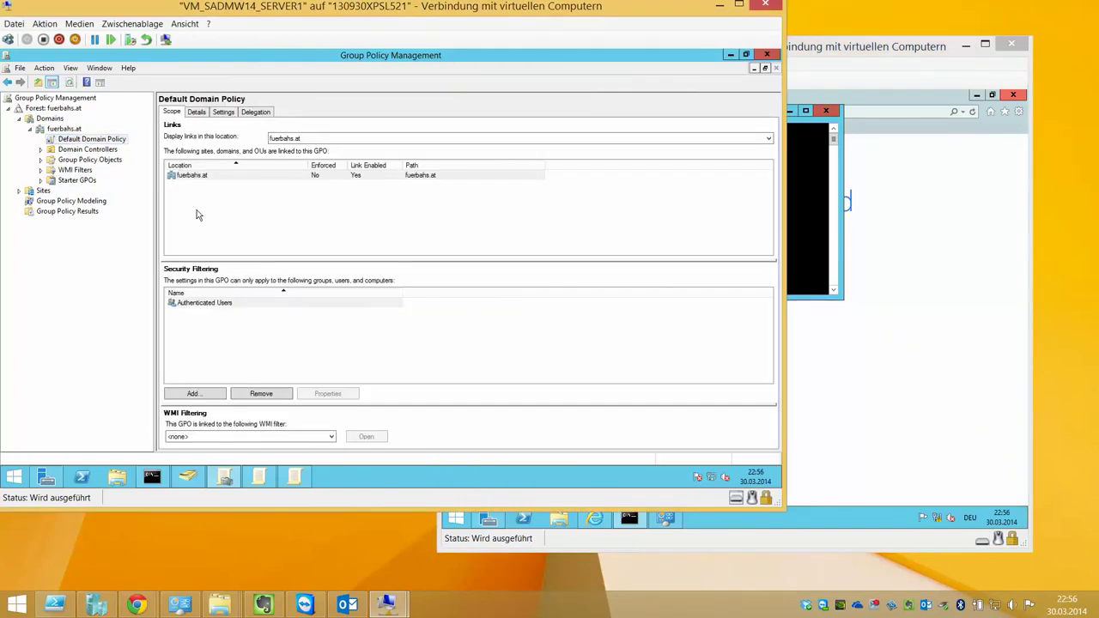
{"action": "left_click", "coordinate": [259, 478]}
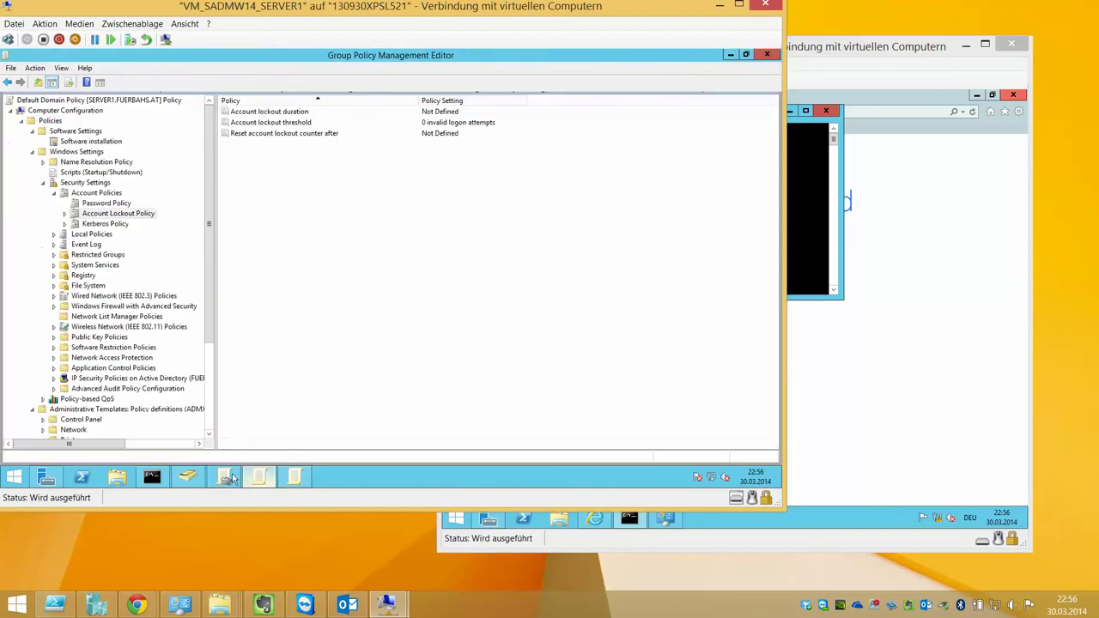
{"action": "left_click", "coordinate": [225, 478]}
{"action": "left_click", "coordinate": [188, 478]}
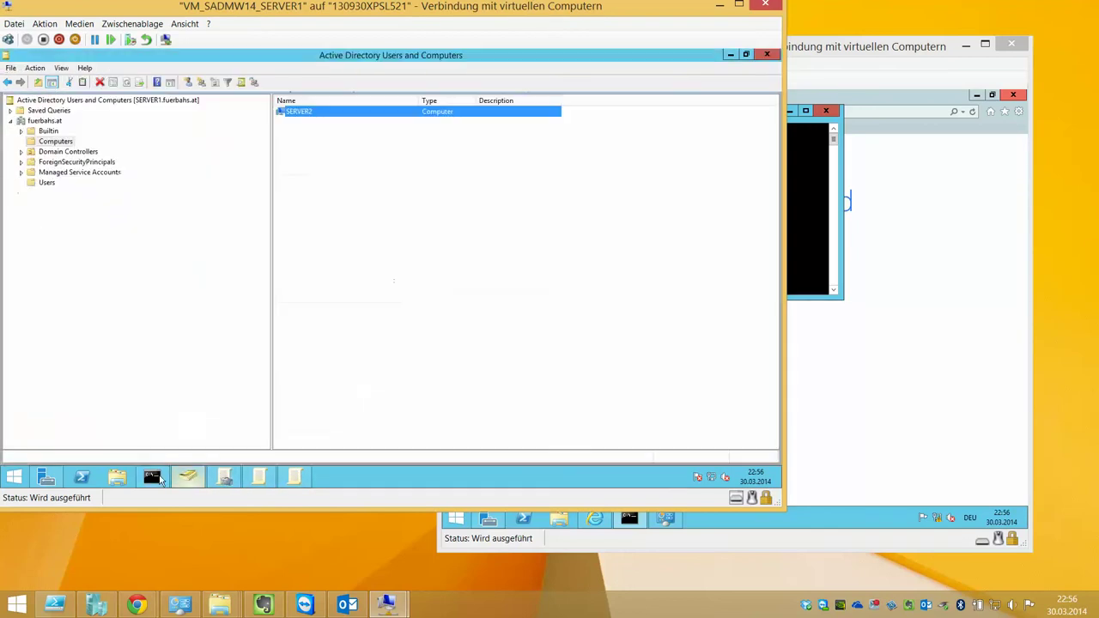
Browse the Users and Computers containers and open the existing domain user's properties
{"action": "left_click", "coordinate": [47, 182]}
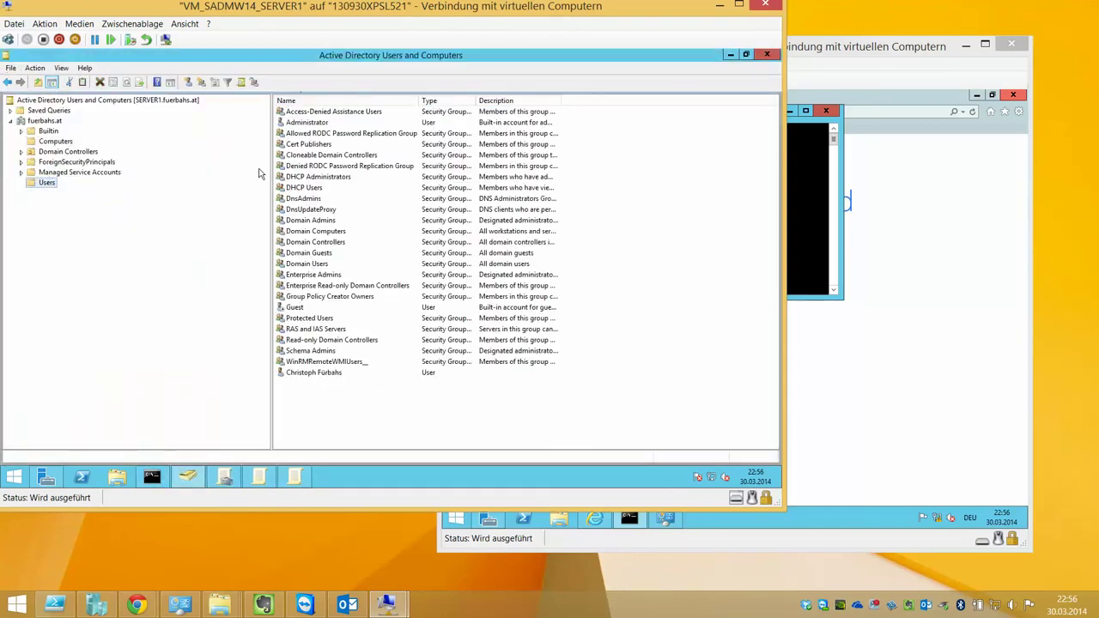
{"action": "left_click", "coordinate": [57, 142]}
{"action": "left_click", "coordinate": [46, 182]}
{"action": "left_click", "coordinate": [400, 375]}
{"action": "right_click", "coordinate": [399, 380]}
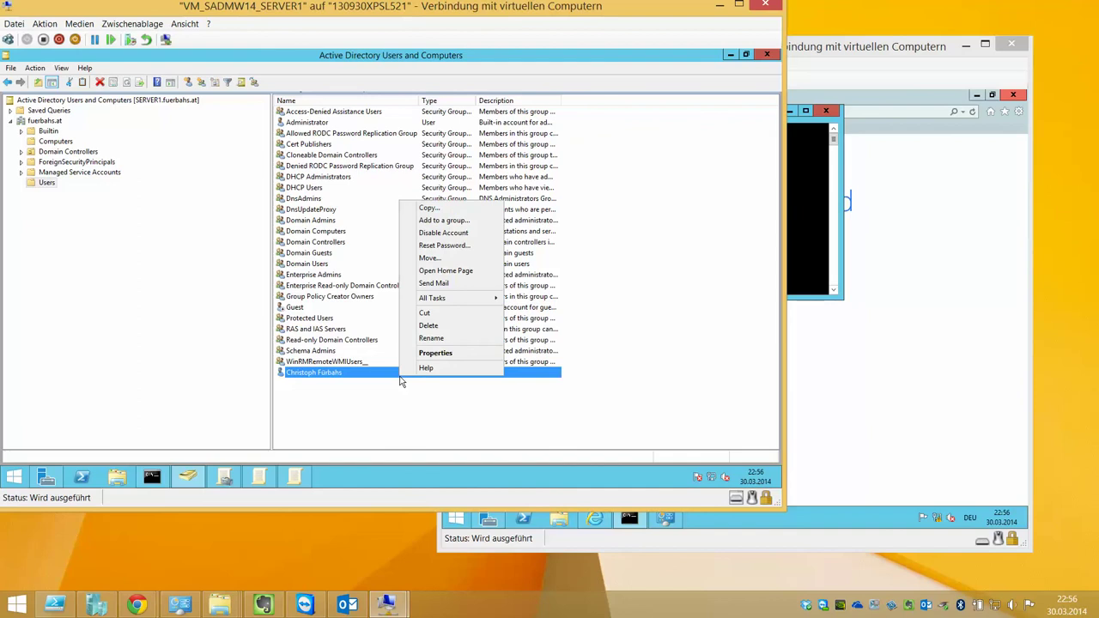
{"action": "left_click", "coordinate": [453, 354]}
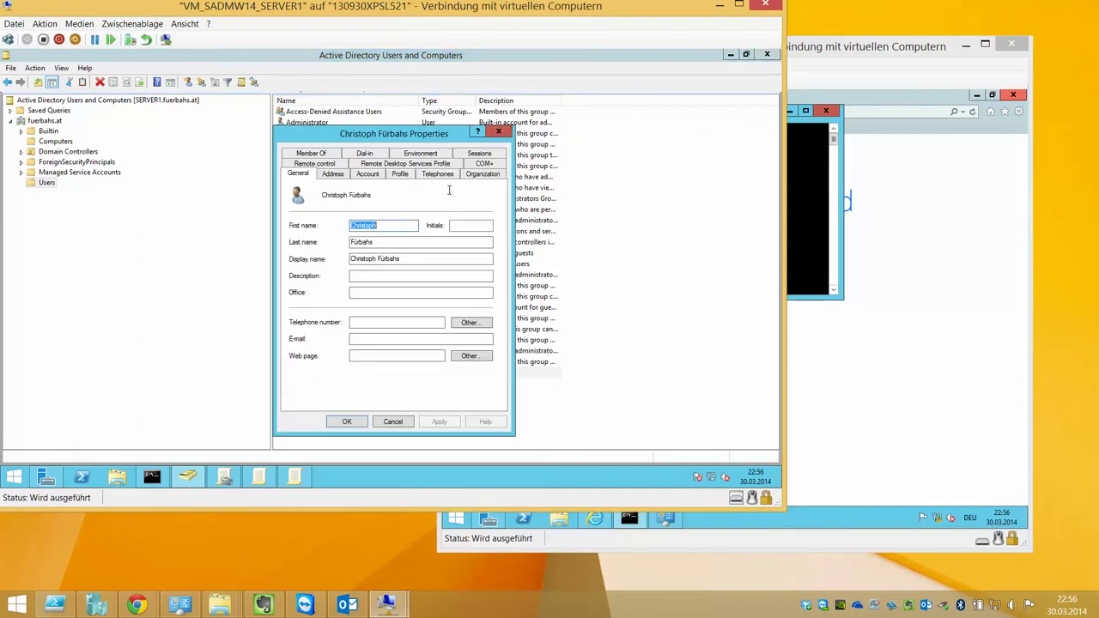
Set the user's Country/region to Austria on the Address tab and apply it
{"action": "left_click", "coordinate": [367, 175]}
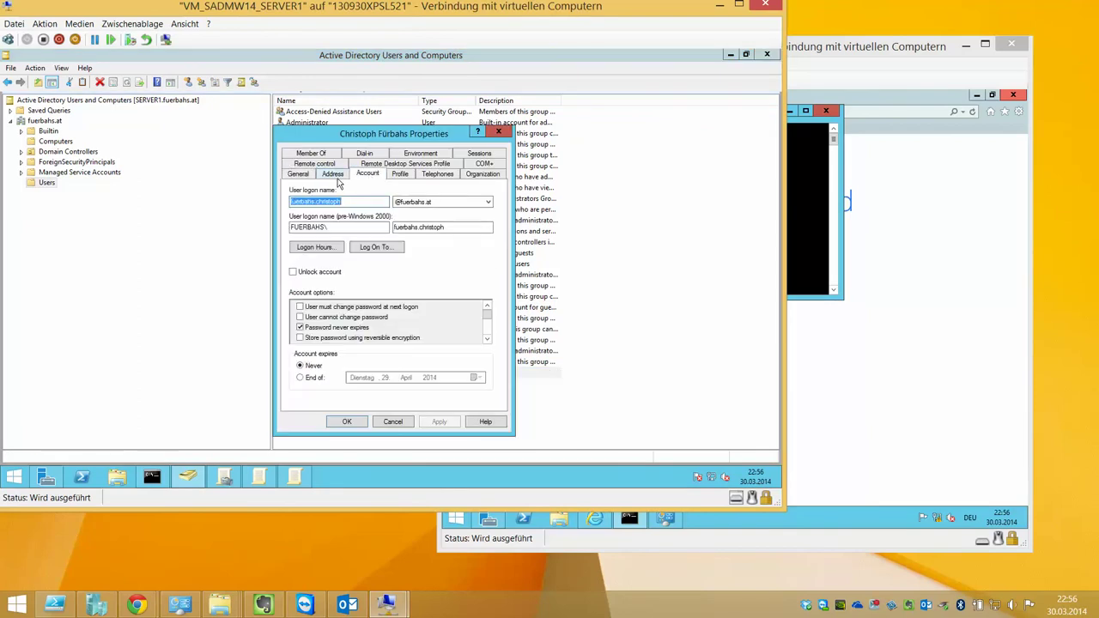
{"action": "left_click", "coordinate": [337, 176]}
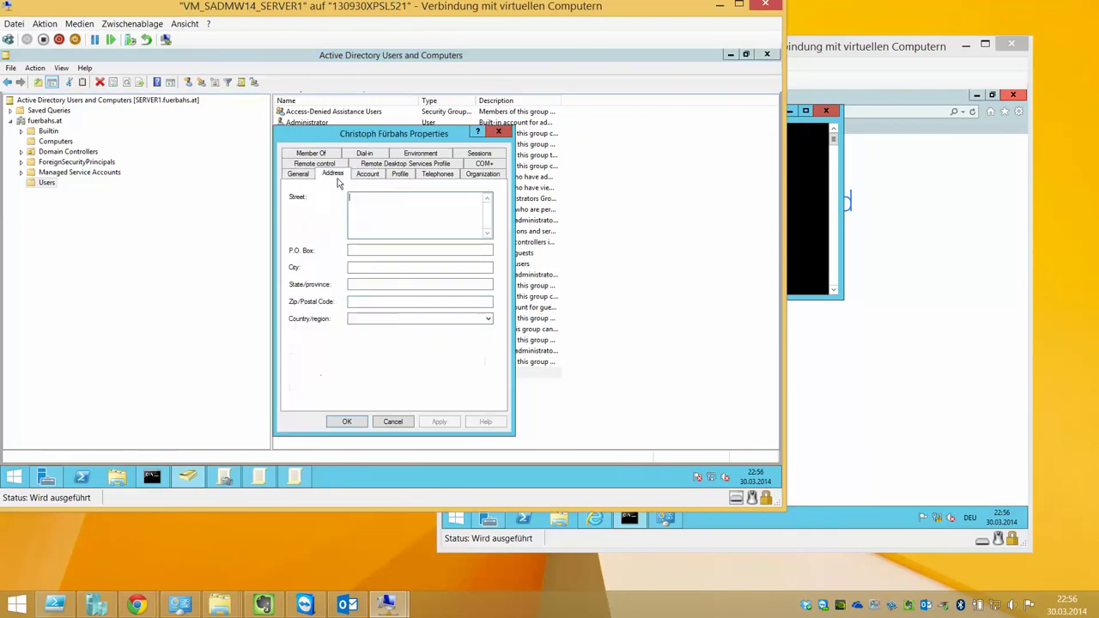
{"action": "left_click", "coordinate": [430, 319]}
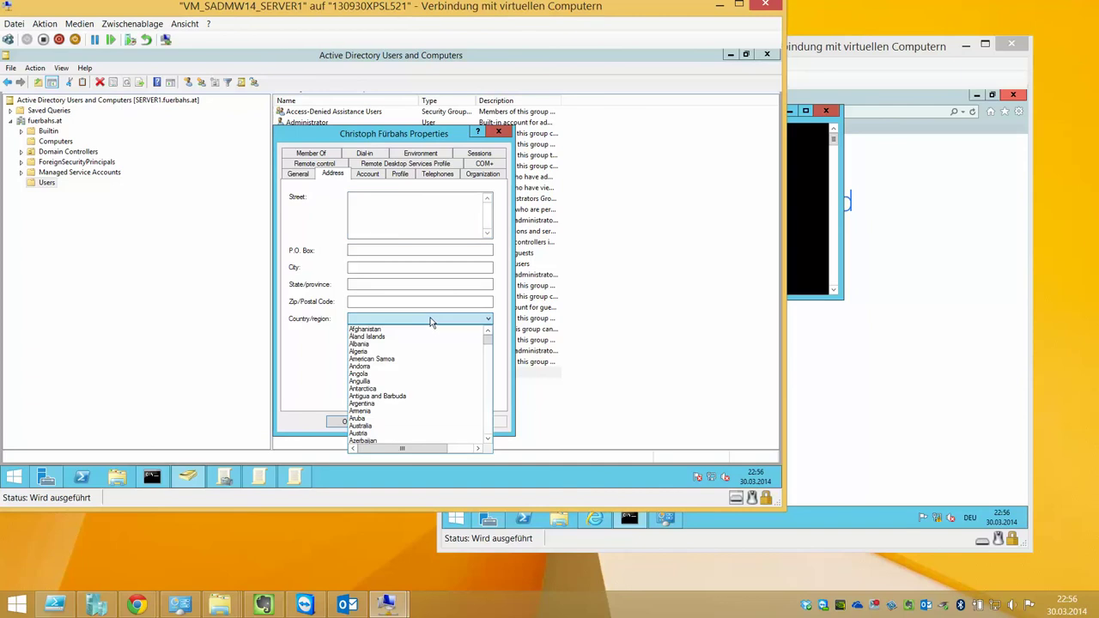
{"action": "scroll", "coordinate": [378, 412], "scroll_direction": "down", "scroll_amount": 2}
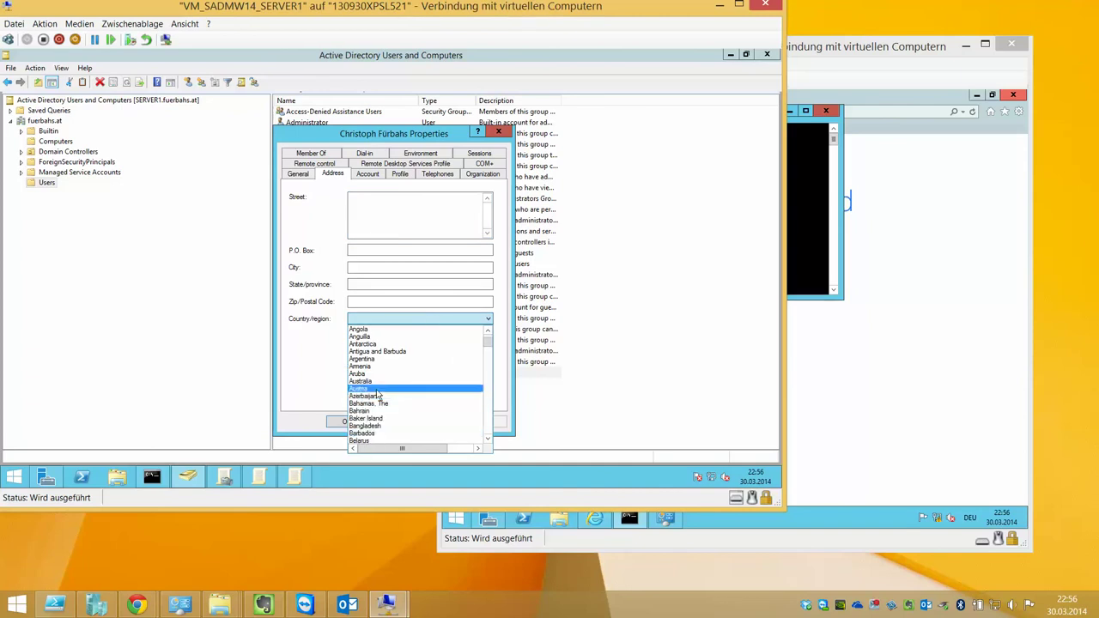
{"action": "left_click", "coordinate": [371, 394]}
{"action": "left_click", "coordinate": [454, 424]}
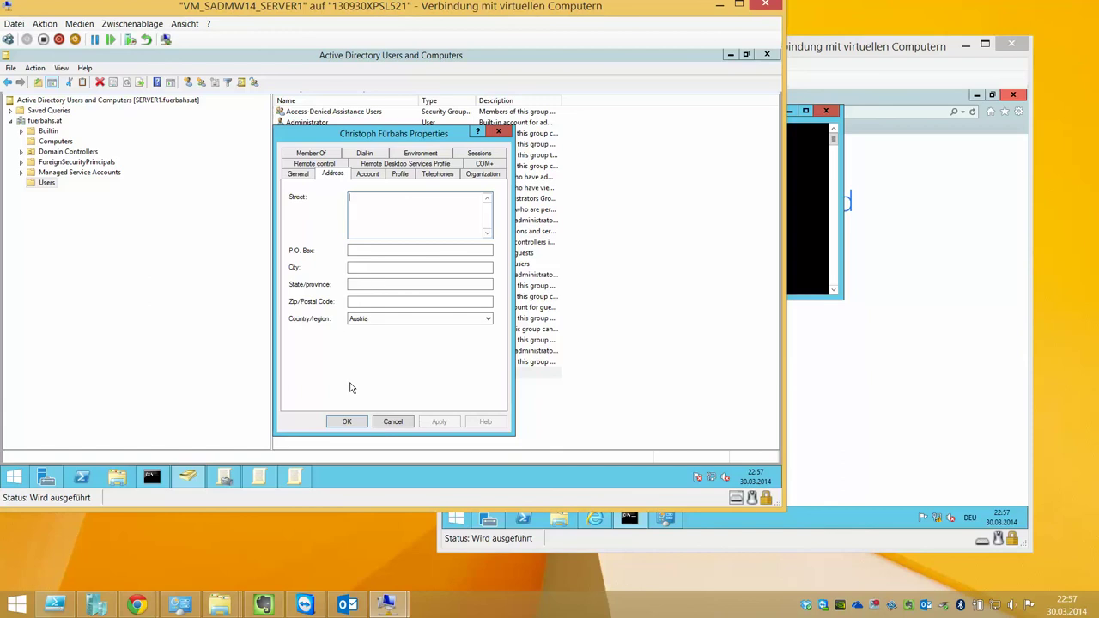
{"action": "left_click", "coordinate": [352, 421]}
Select the existing domain user again and bring up its context menu
{"action": "mouse_move", "coordinate": [189, 478]}
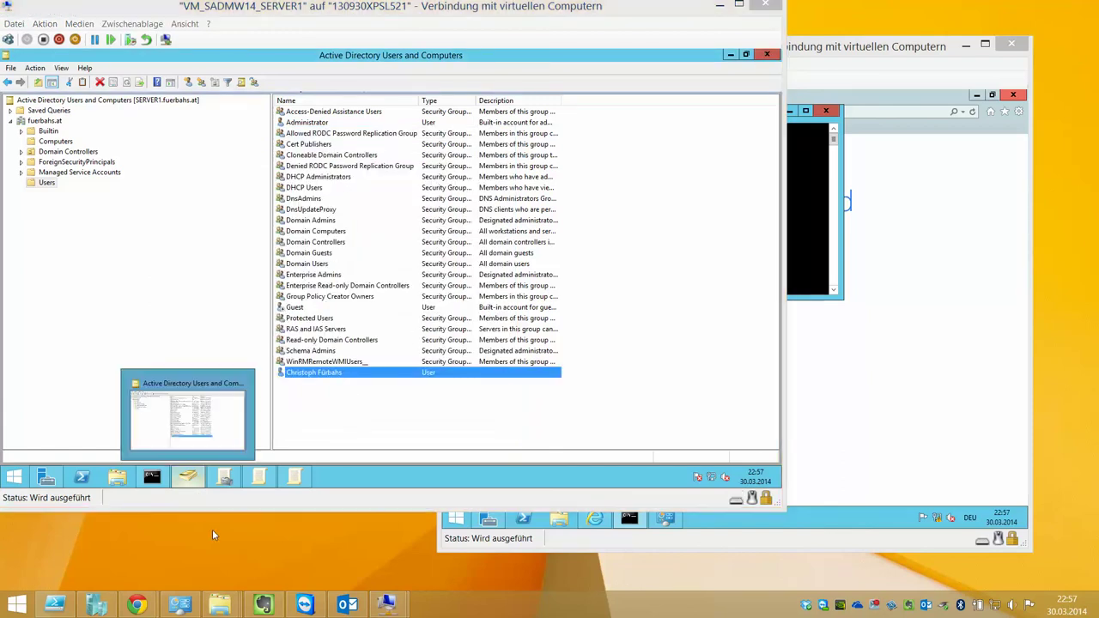
{"action": "right_click", "coordinate": [351, 422]}
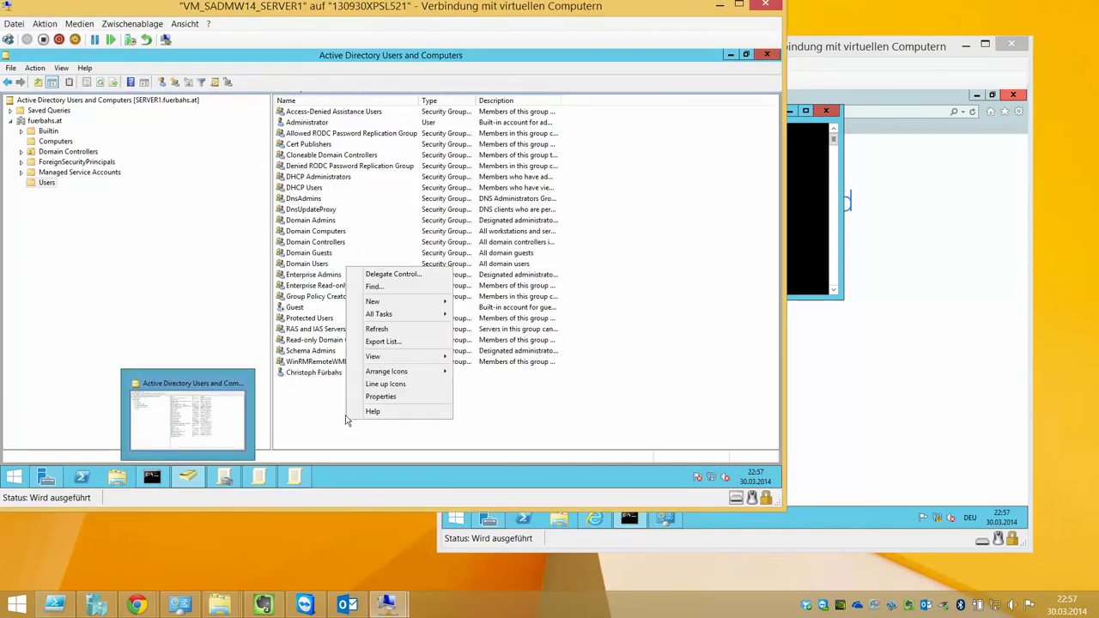
{"action": "mouse_move", "coordinate": [411, 305]}
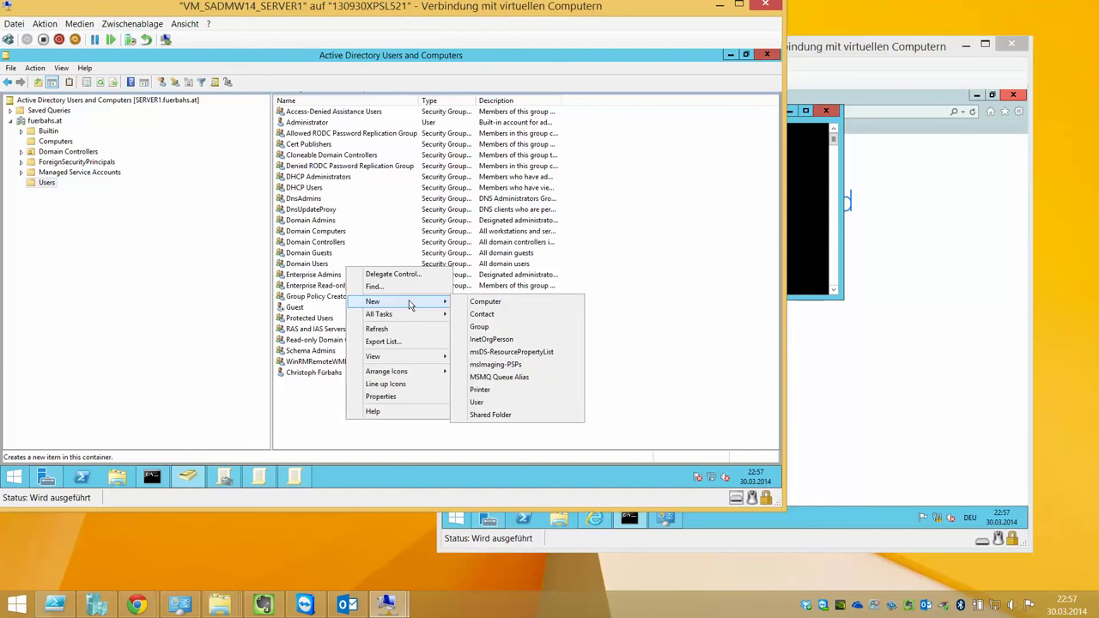
{"action": "left_click", "coordinate": [330, 377]}
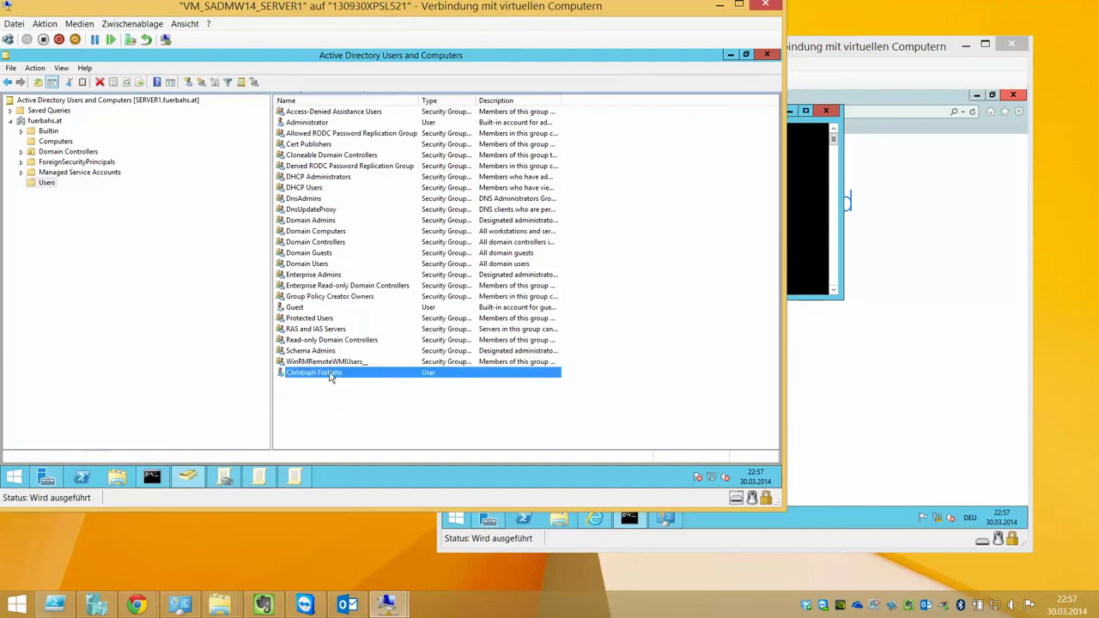
{"action": "right_click", "coordinate": [330, 376]}
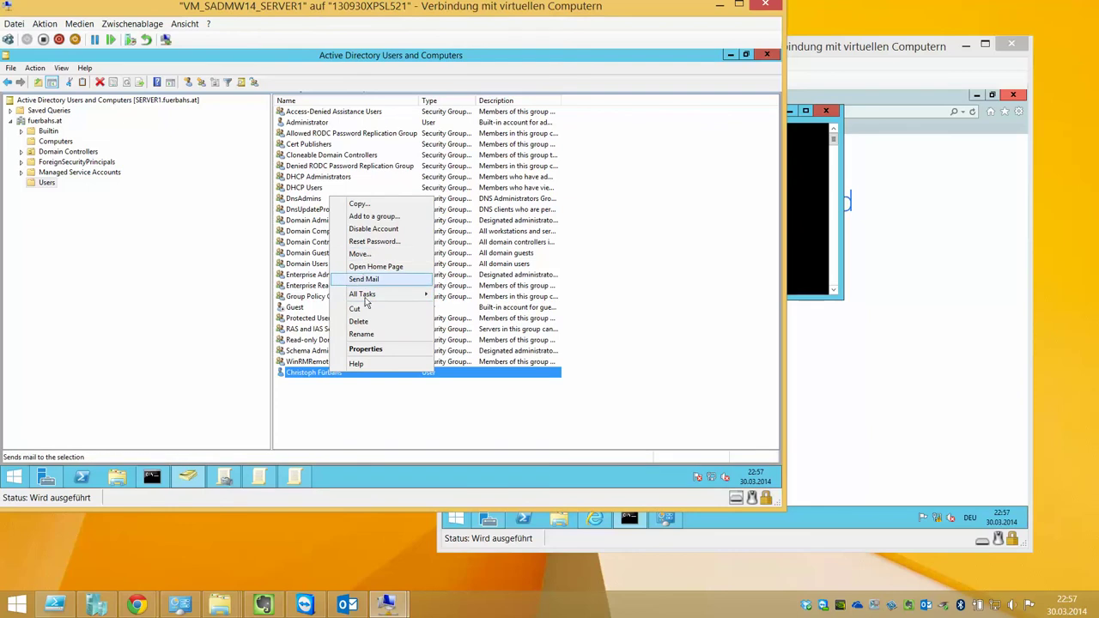
{"action": "mouse_move", "coordinate": [366, 296]}
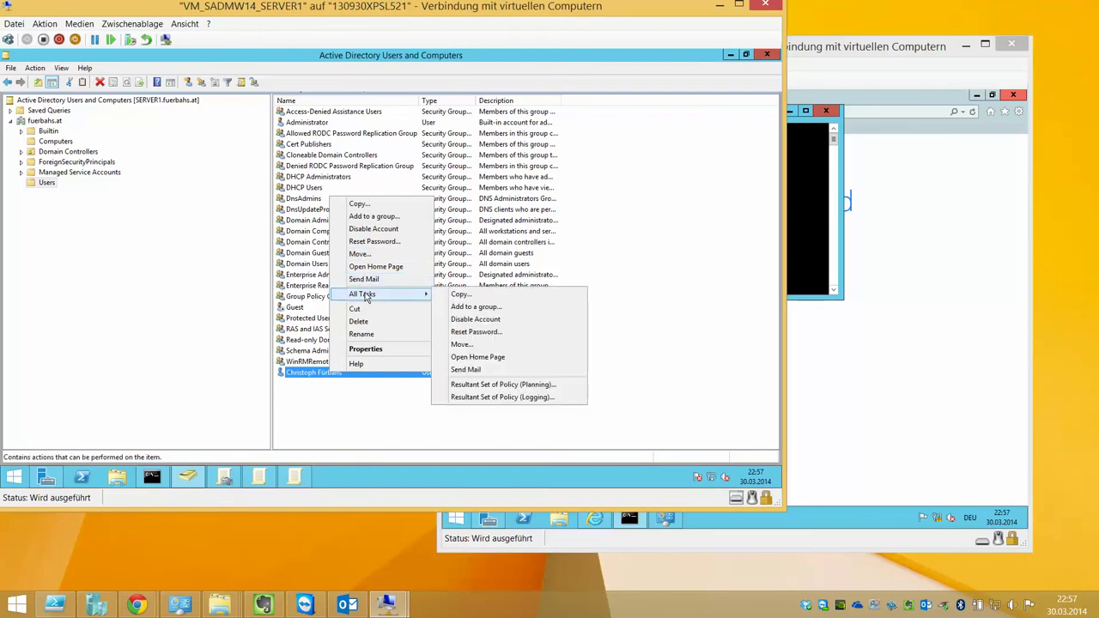
{"action": "left_click", "coordinate": [366, 205]}
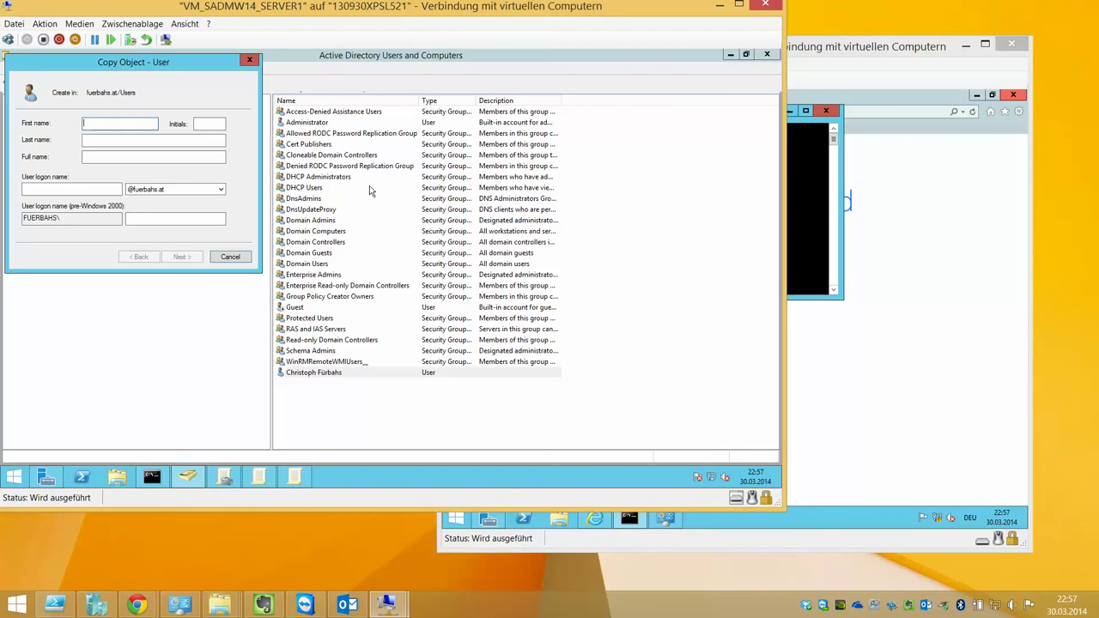
{"action": "type", "text": "Max"}
{"action": "key", "text": "Tab"}
{"action": "type", "text": "Must"}
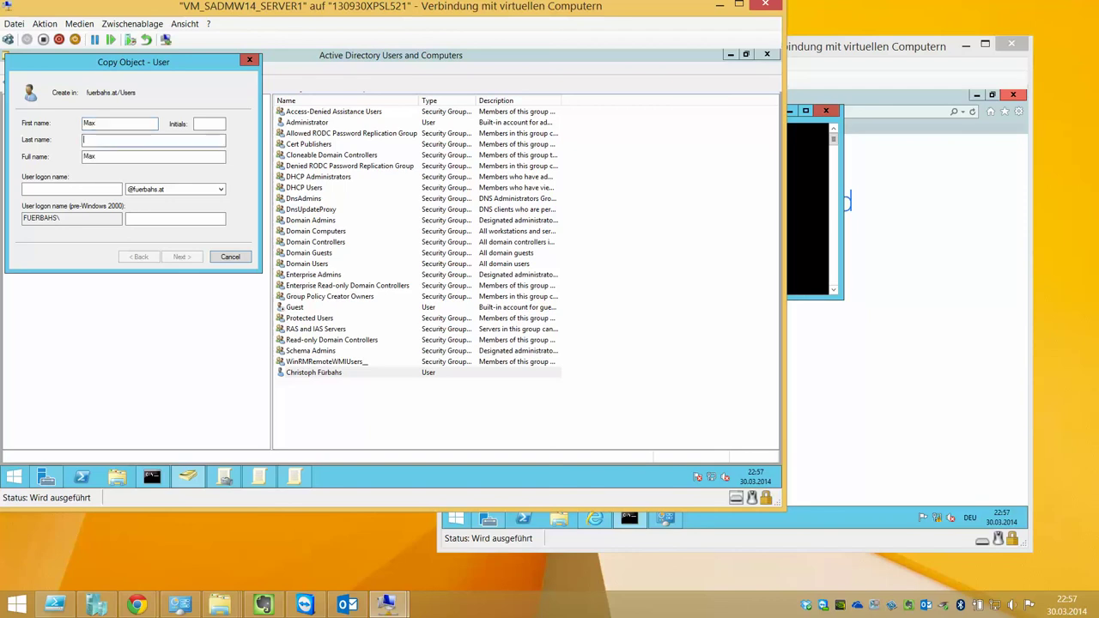
{"action": "type", "text": "ermann"}
{"action": "key", "text": "Tab"}
{"action": "key", "text": "Tab"}
{"action": "type", "text": "mustermann.max"}
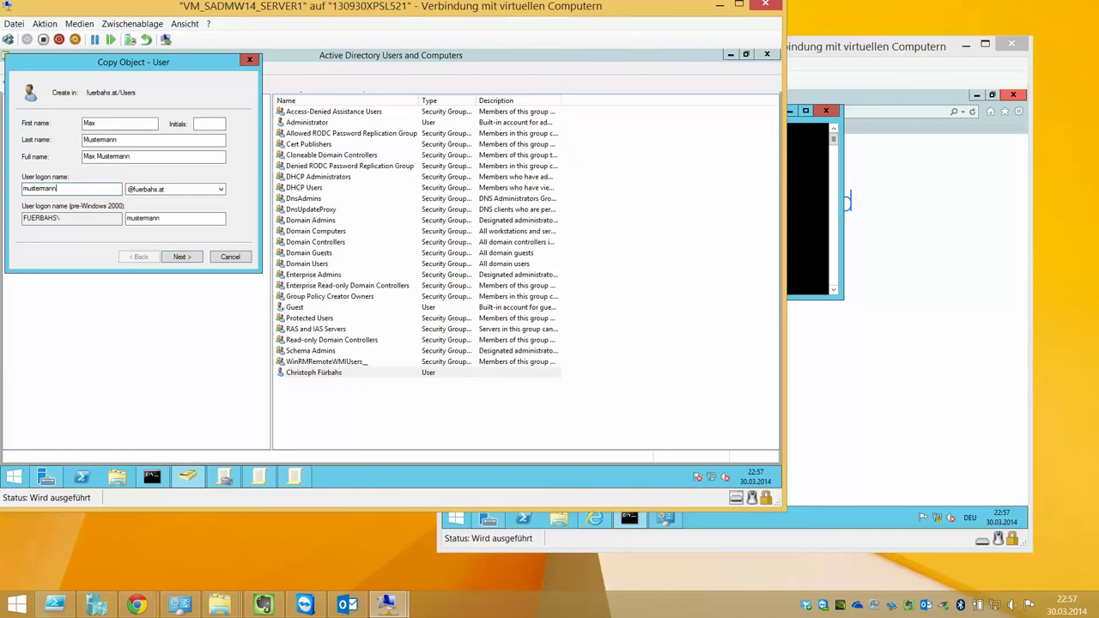
{"action": "key", "text": "Tab"}
{"action": "left_click", "coordinate": [220, 188]}
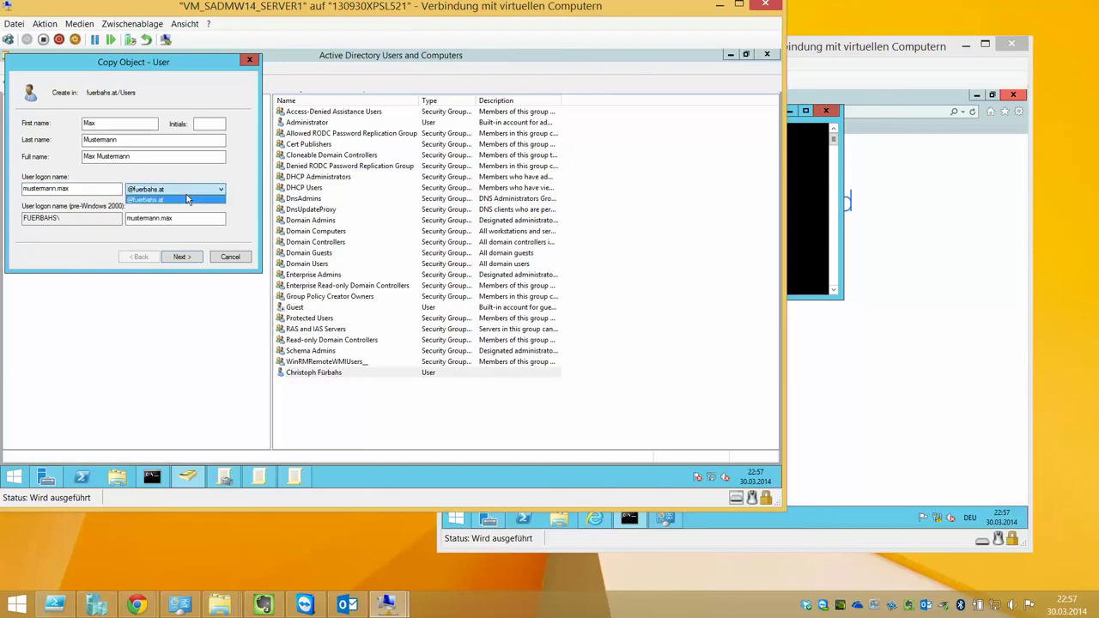
{"action": "left_click", "coordinate": [190, 196]}
Set and confirm the new account's password, then finish creating it
{"action": "left_click", "coordinate": [181, 256]}
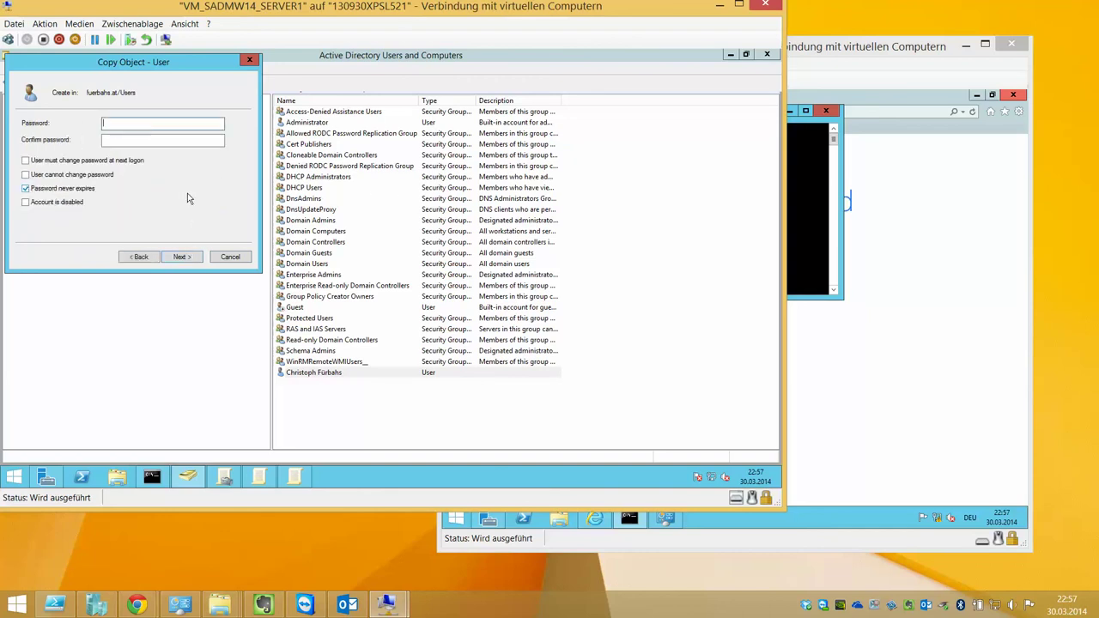
{"action": "type", "text": "a"}
{"action": "key", "text": "Tab"}
{"action": "type", "text": "a"}
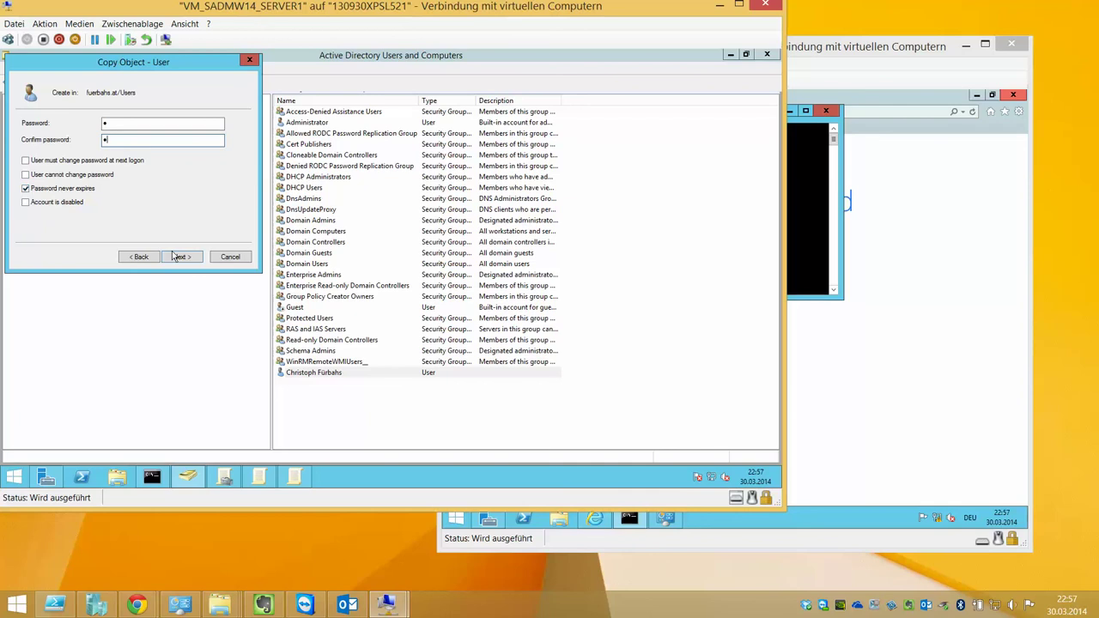
{"action": "left_click", "coordinate": [176, 257]}
{"action": "left_click", "coordinate": [178, 258]}
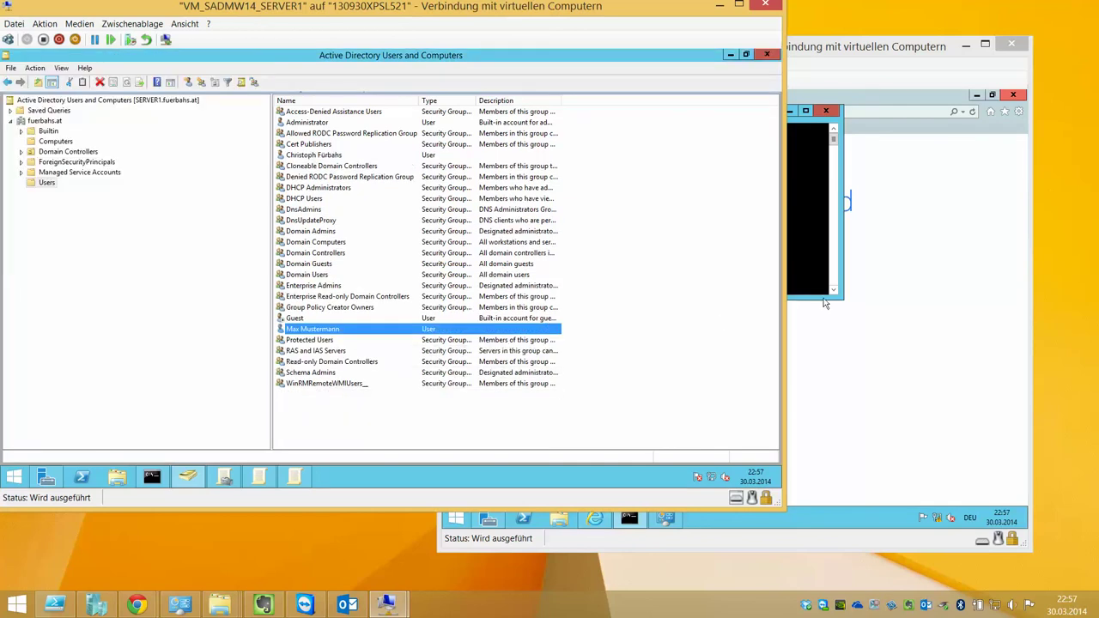
Inspect the new user's properties and group memberships, closing without changes
{"action": "double_click", "coordinate": [335, 334]}
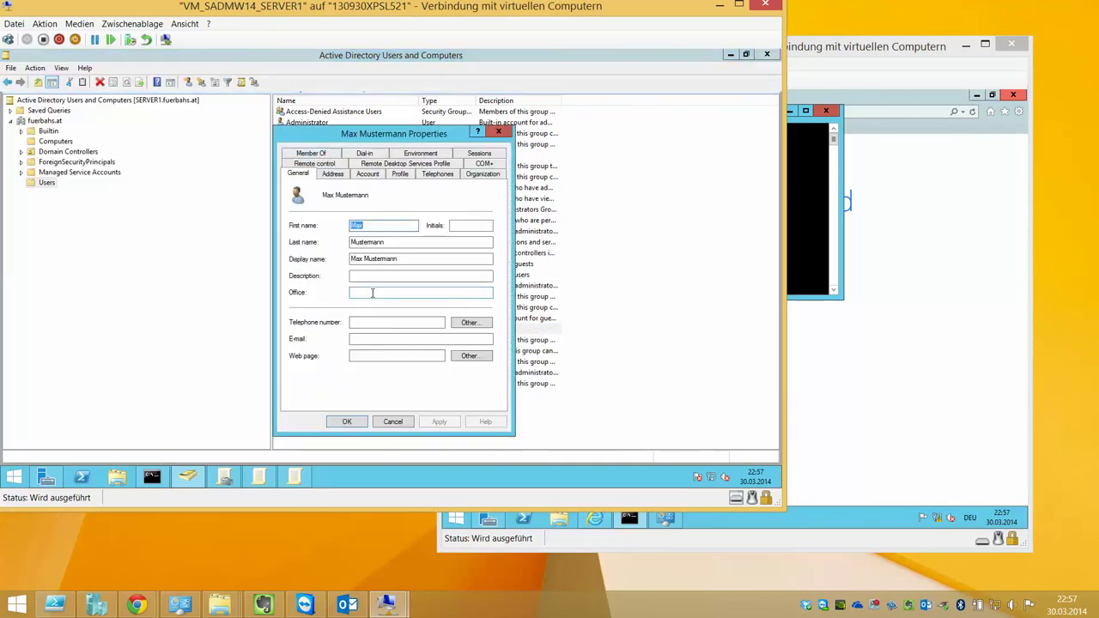
{"action": "left_click", "coordinate": [327, 157]}
{"action": "left_click", "coordinate": [372, 258]}
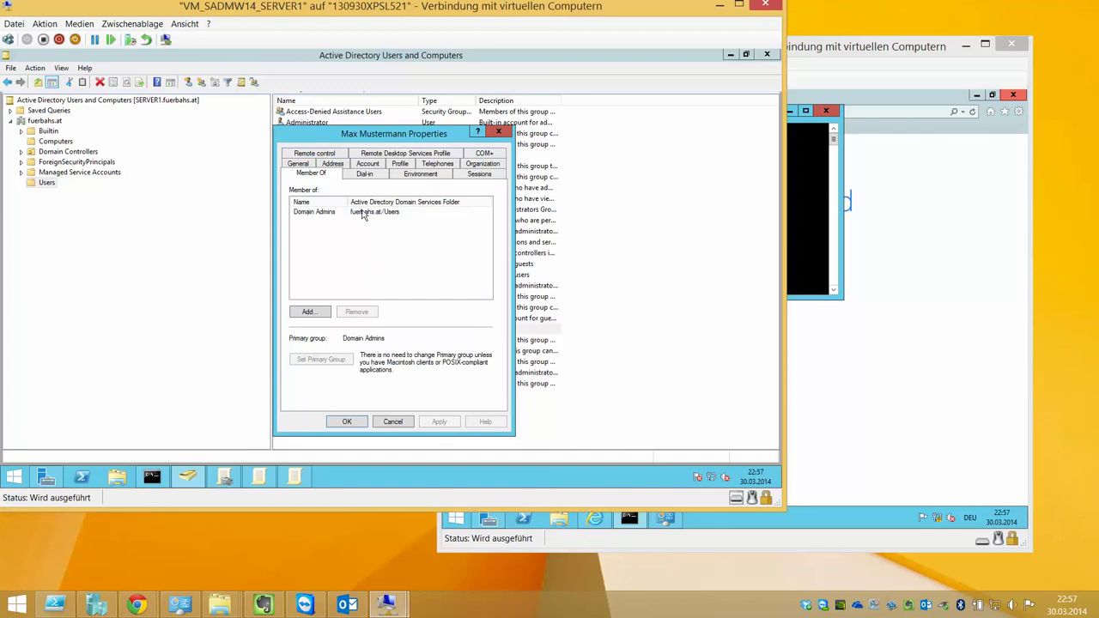
{"action": "left_click", "coordinate": [361, 213]}
{"action": "left_click", "coordinate": [301, 165]}
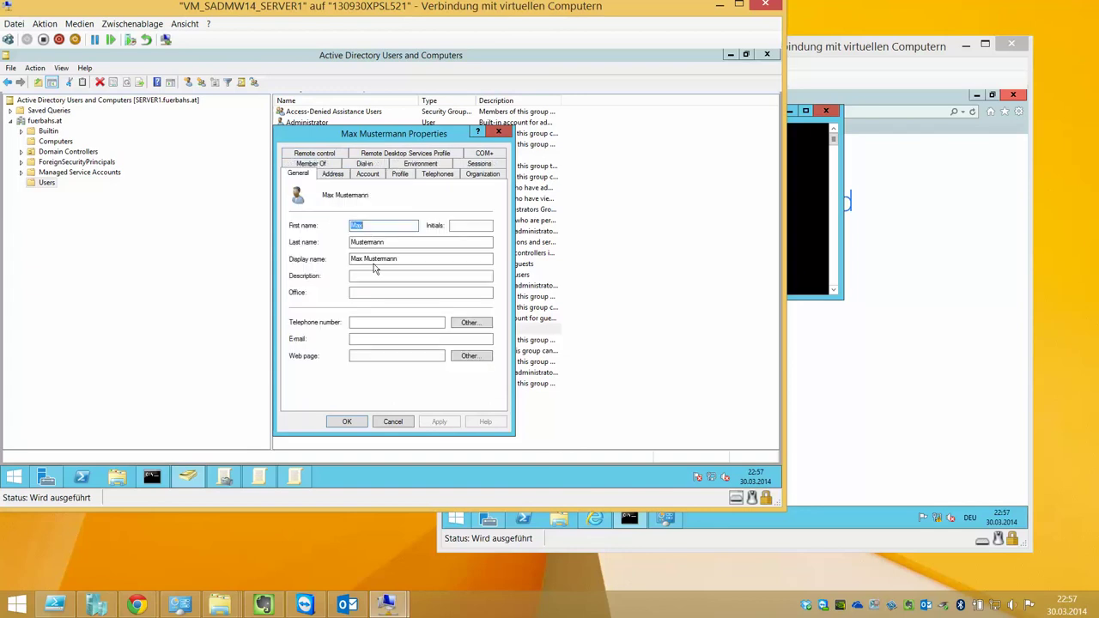
{"action": "left_click", "coordinate": [376, 423]}
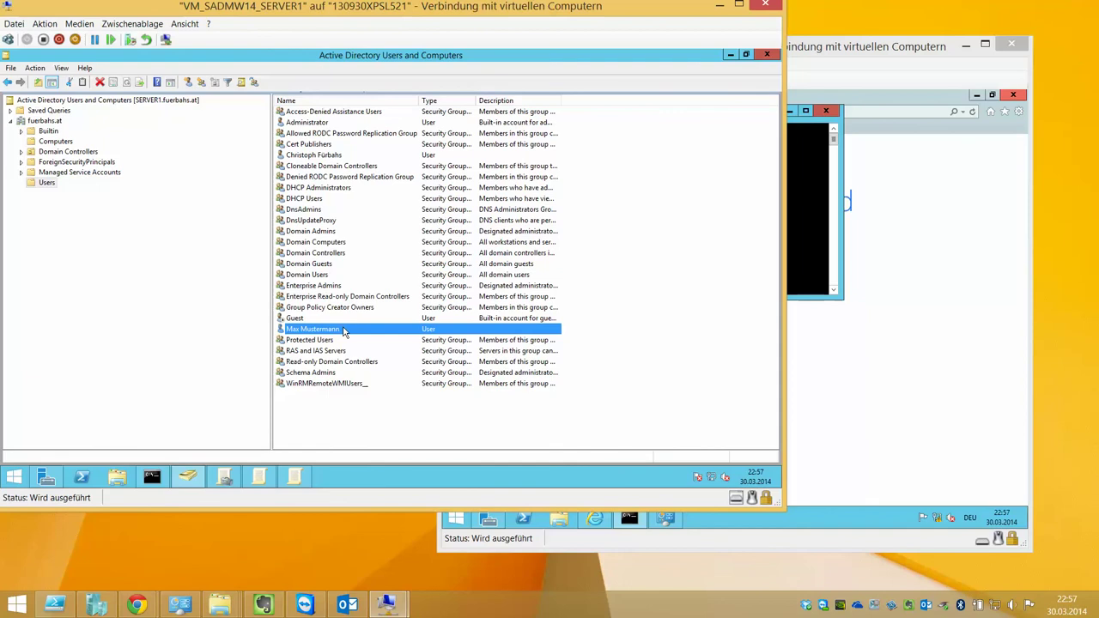
{"action": "right_click", "coordinate": [344, 333]}
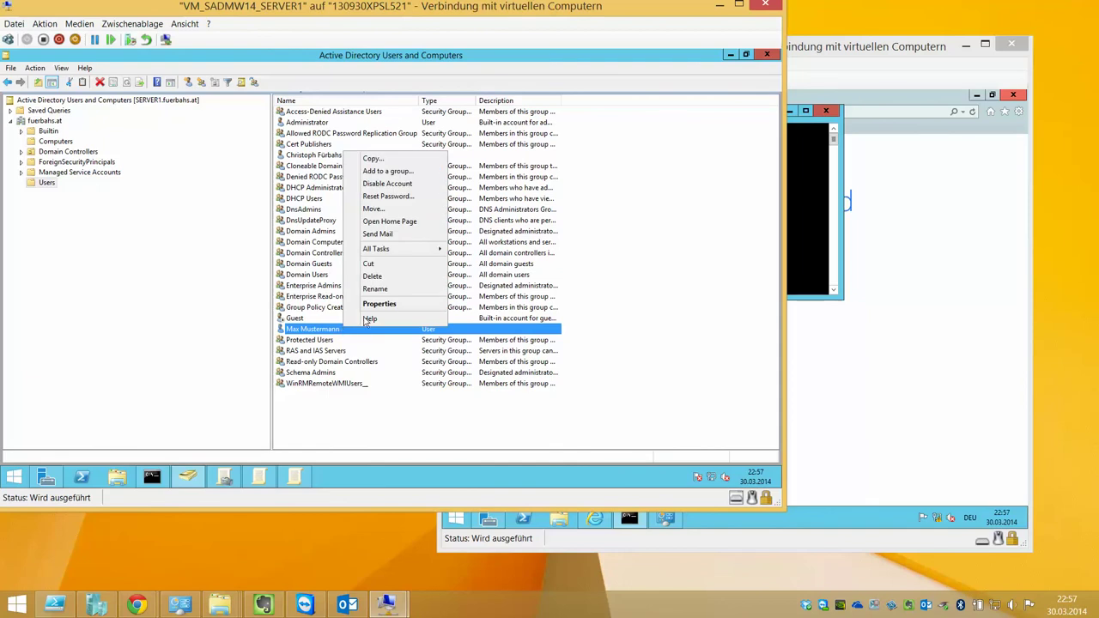
{"action": "left_click", "coordinate": [378, 304]}
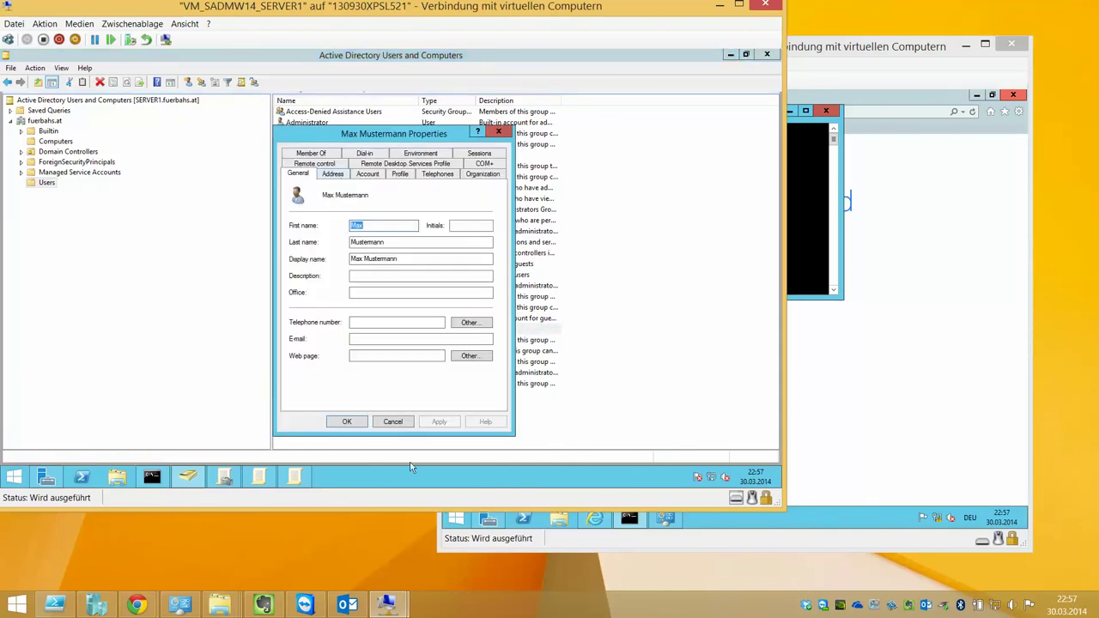
{"action": "left_click", "coordinate": [393, 422]}
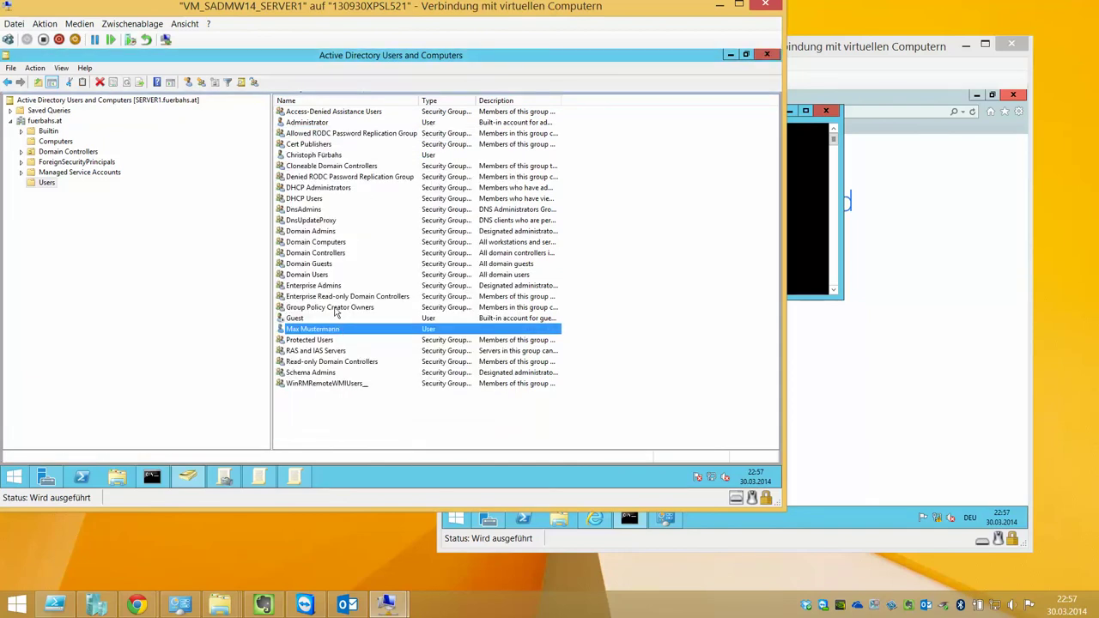
{"action": "double_click", "coordinate": [320, 166]}
{"action": "key", "text": "Escape"}
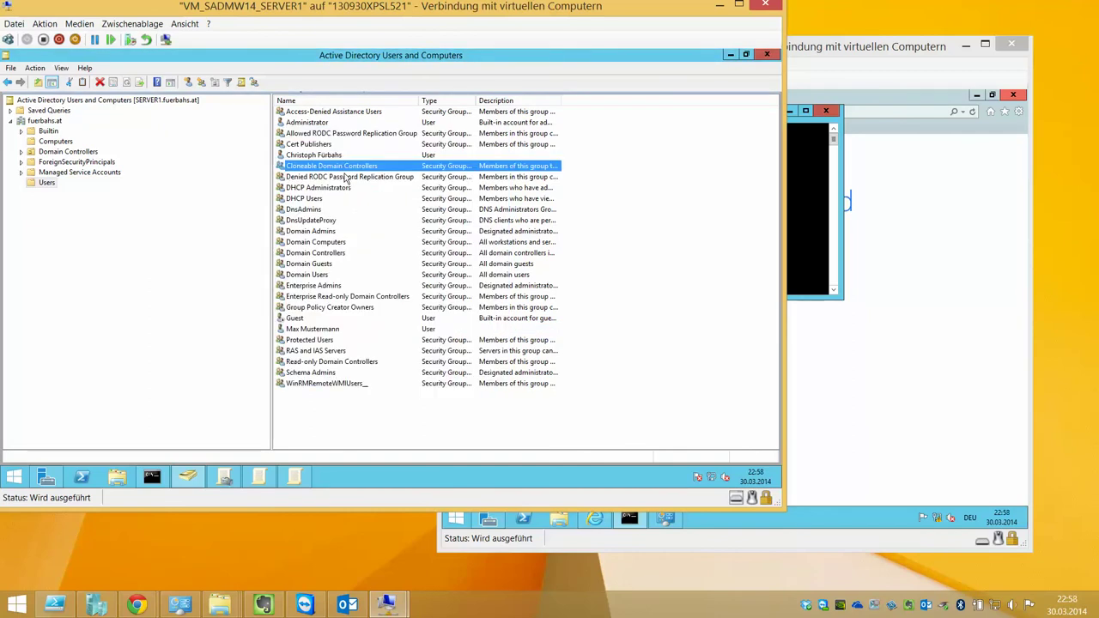
{"action": "double_click", "coordinate": [351, 156]}
{"action": "left_click", "coordinate": [367, 175]}
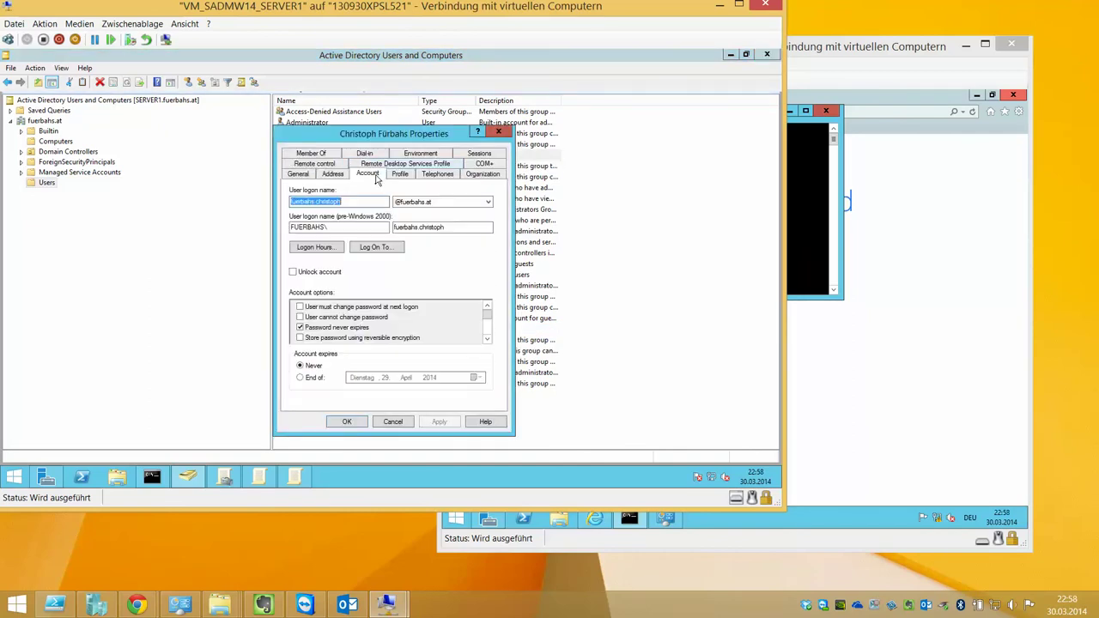
{"action": "left_click", "coordinate": [436, 202]}
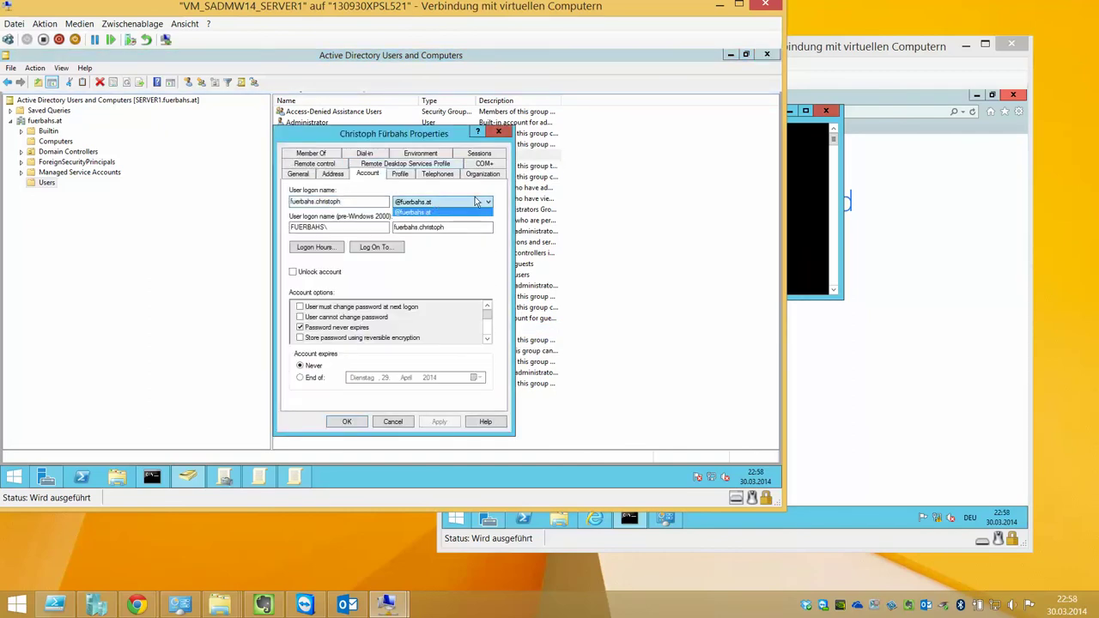
{"action": "left_click", "coordinate": [421, 211]}
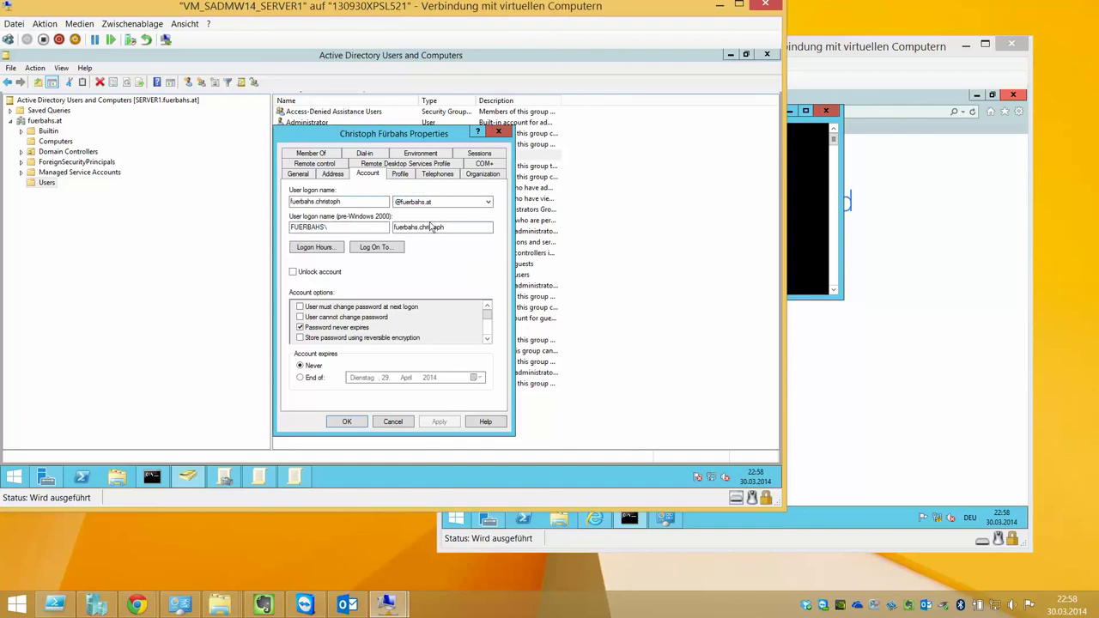
{"action": "left_click", "coordinate": [401, 426]}
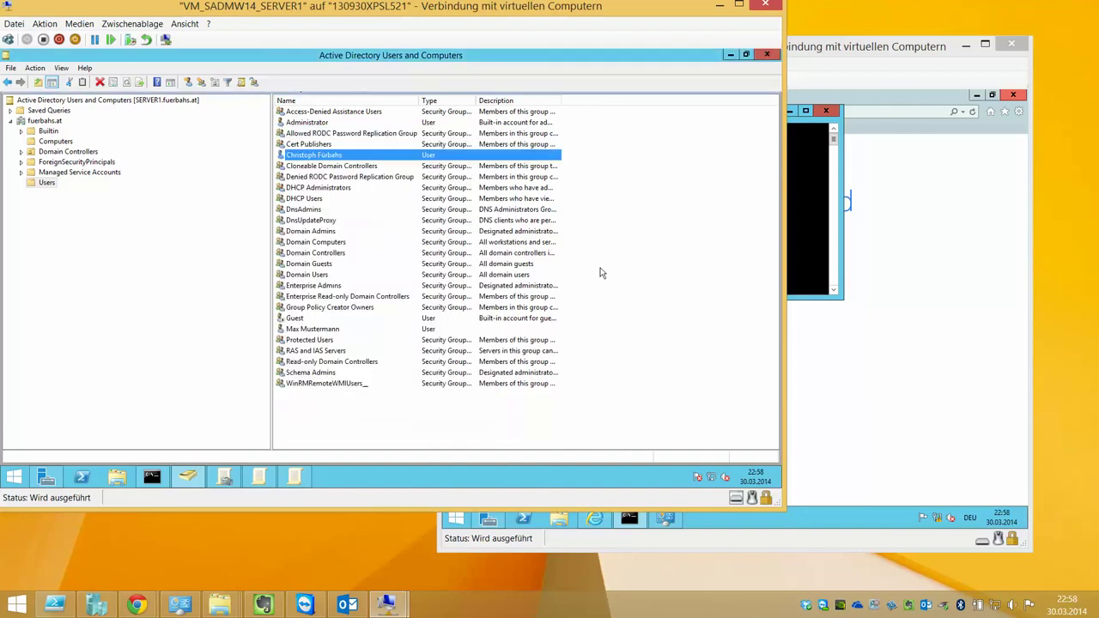
{"action": "left_click", "coordinate": [807, 187]}
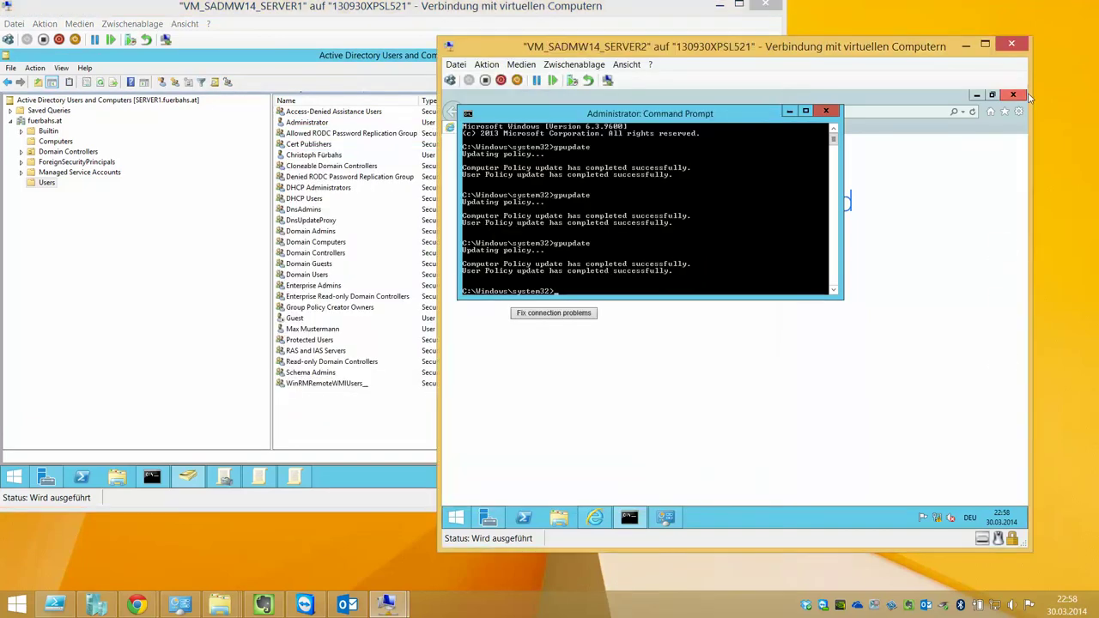
Sign the current user out of SERVER2 and sign in as the new domain user by e-mail-style logon name and password
{"action": "mouse_move", "coordinate": [1021, 93]}
{"action": "left_click", "coordinate": [1003, 306]}
{"action": "left_click", "coordinate": [976, 144]}
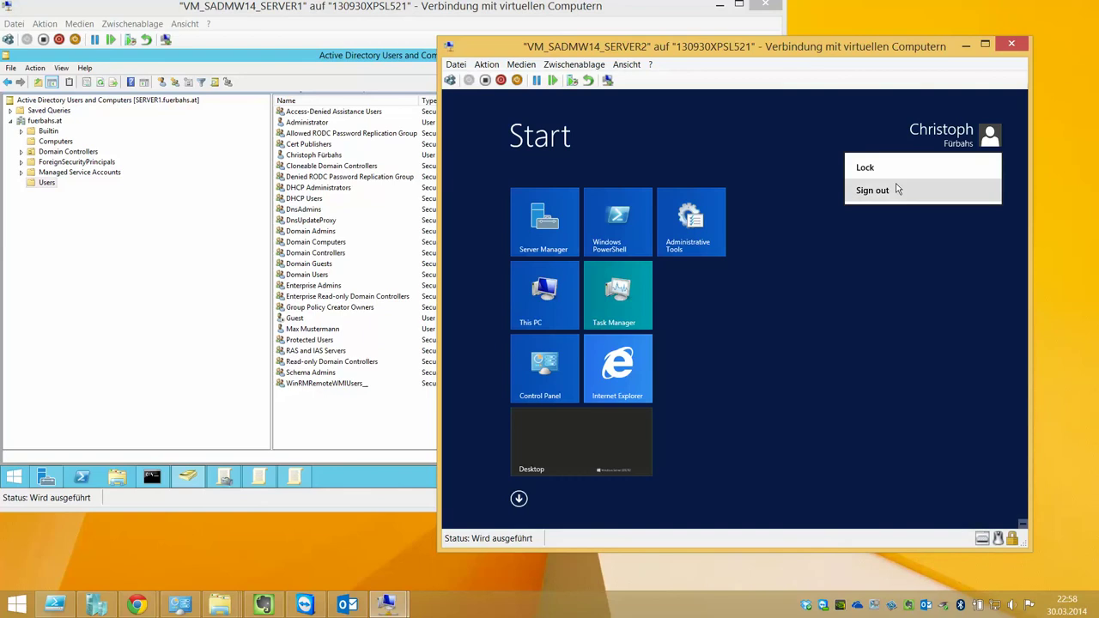
{"action": "left_click", "coordinate": [898, 190]}
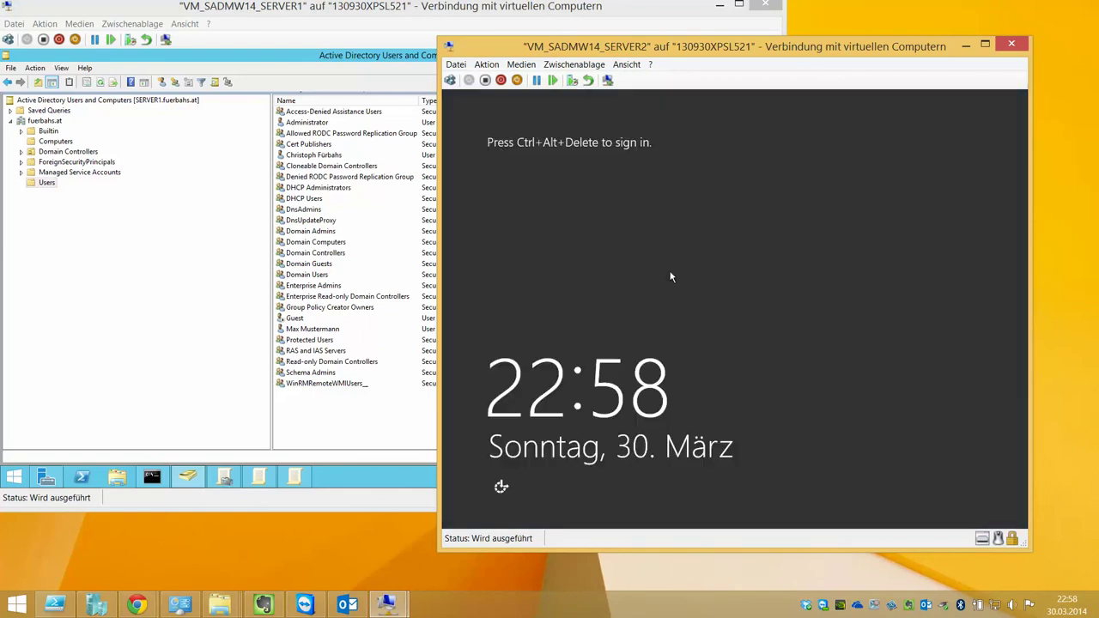
{"action": "key", "text": "ctrl+alt+End"}
{"action": "key", "text": "Right"}
{"action": "key", "text": "Return"}
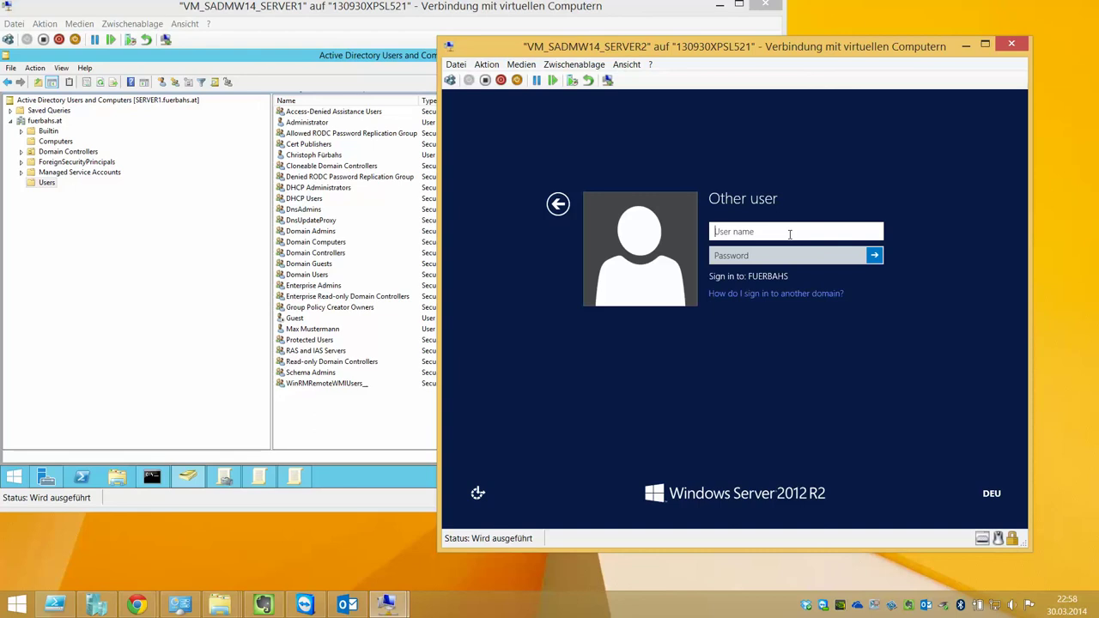
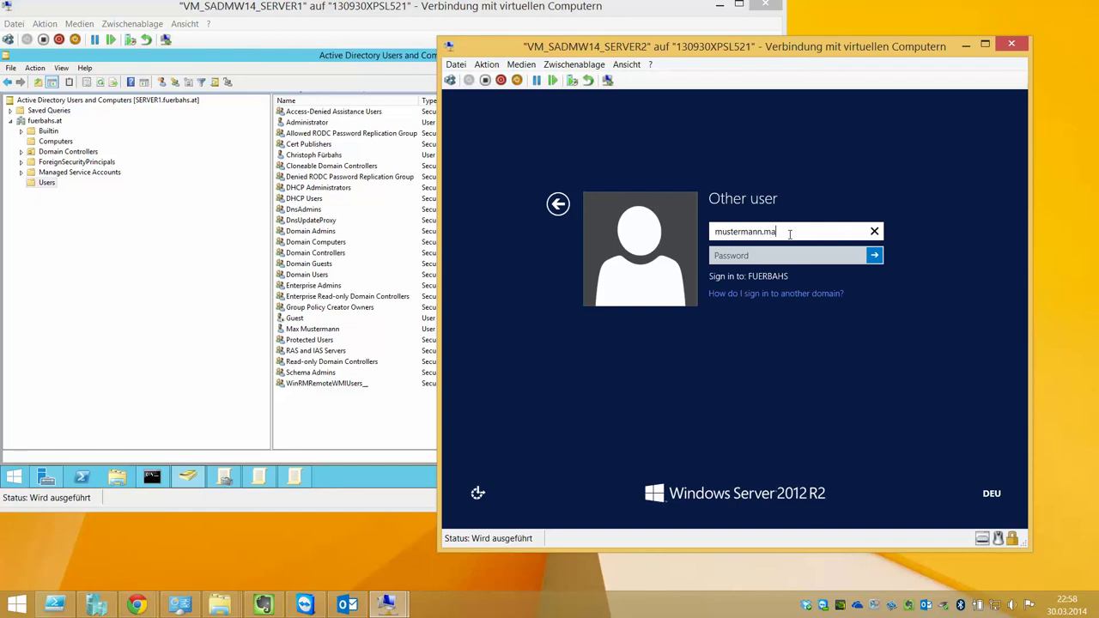
{"action": "key", "text": "Tab"}
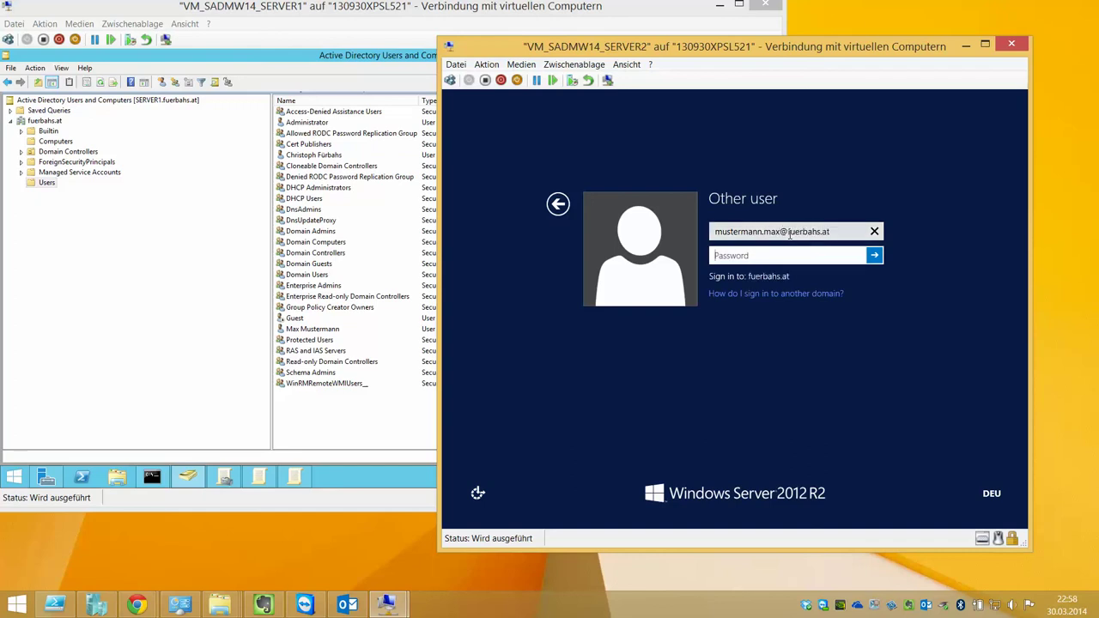
{"action": "type", "text": "Pa$$w0rd"}
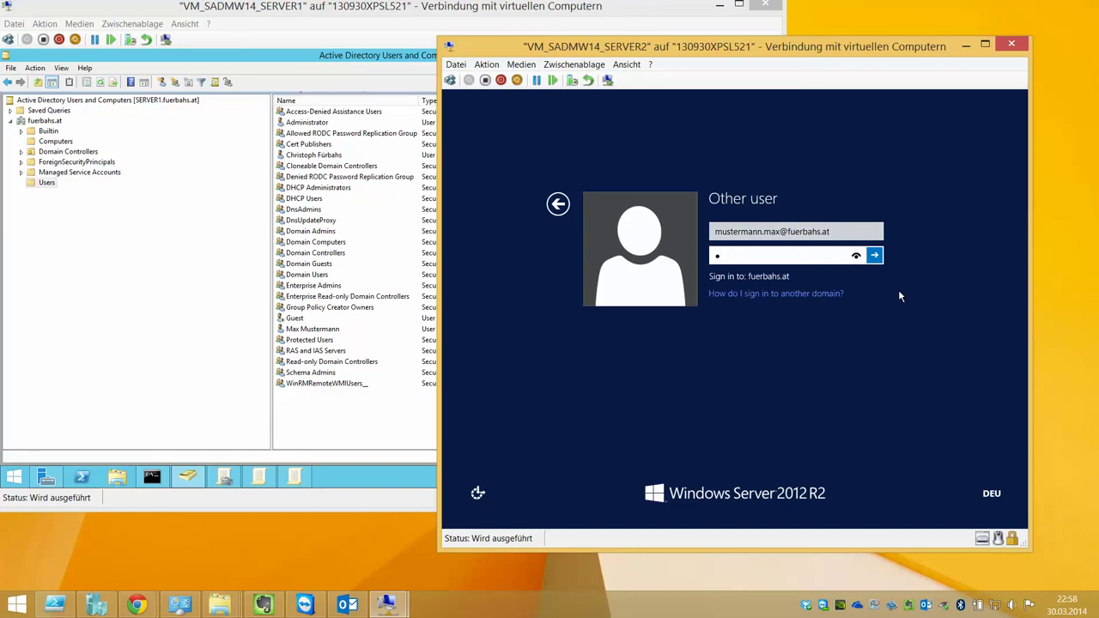
{"action": "key", "text": "Return"}
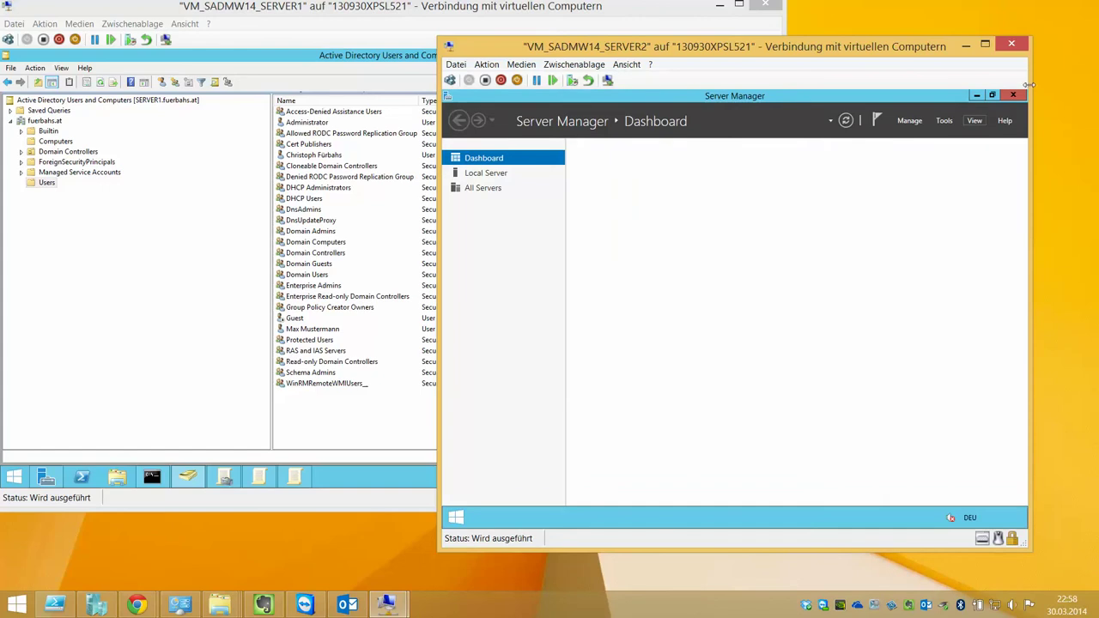
Sign out again and sign back in as the new user in fuerbahs\username format with the account password
{"action": "left_click", "coordinate": [1005, 302]}
{"action": "left_click", "coordinate": [990, 138]}
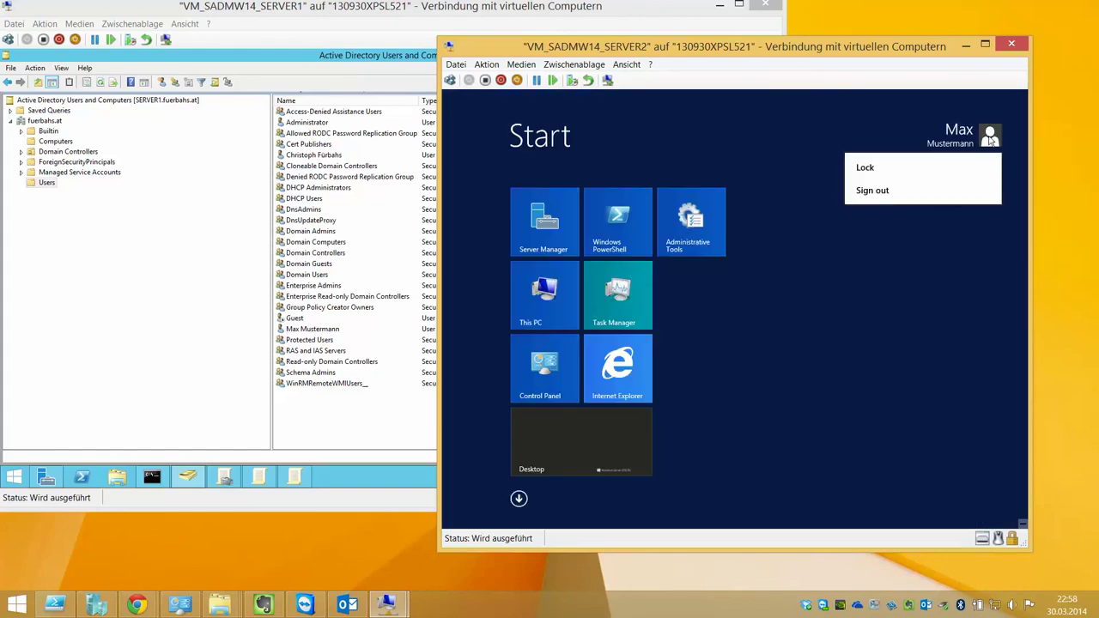
{"action": "left_click", "coordinate": [919, 190]}
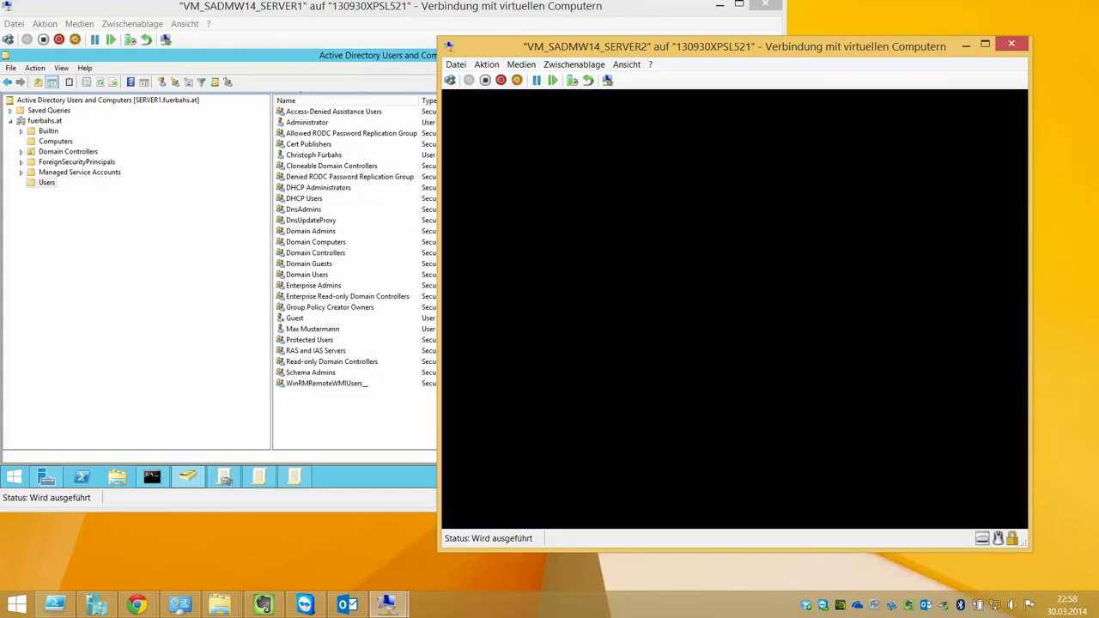
{"action": "key", "text": "ctrl+alt+End"}
{"action": "left_click", "coordinate": [771, 230]}
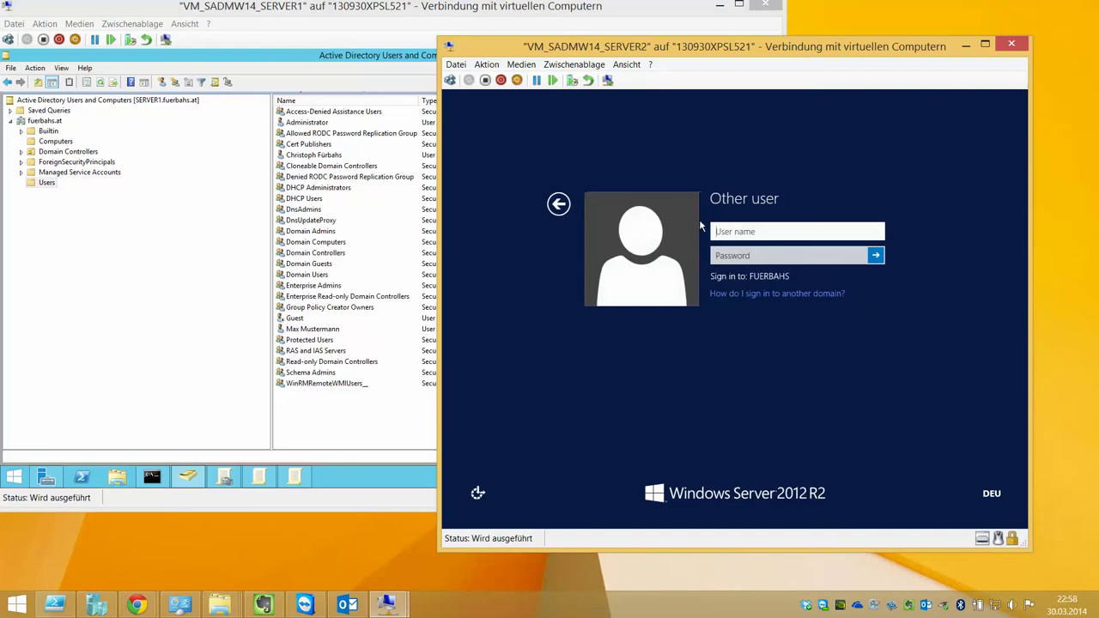
{"action": "type", "text": "m"}
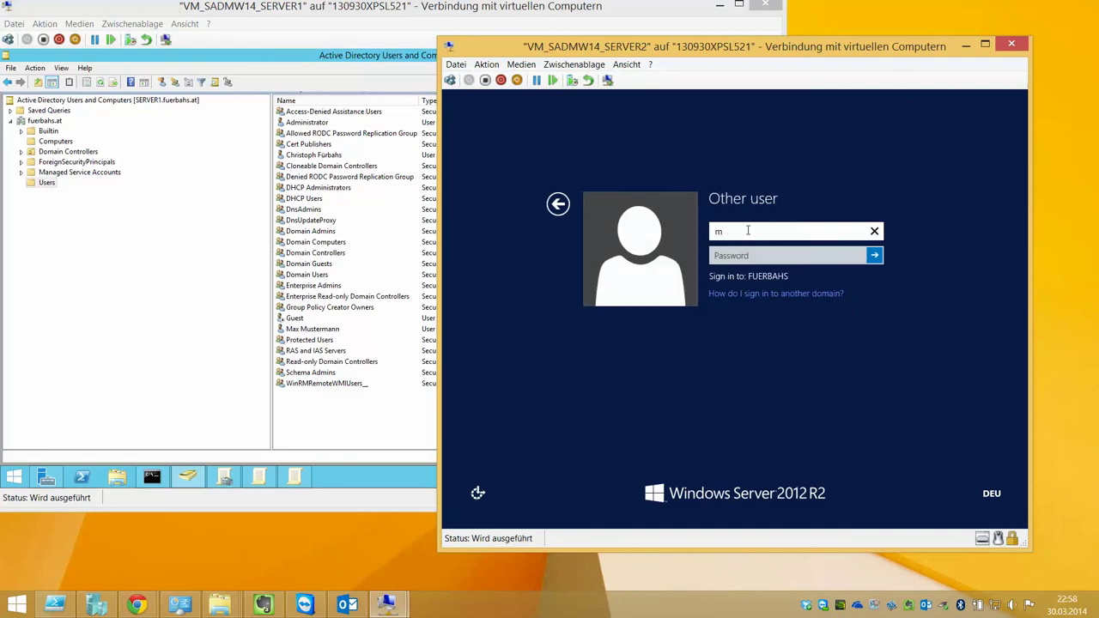
{"action": "key", "text": "BackSpace"}
{"action": "type", "text": "fuerbahs\\mustermann.max"}
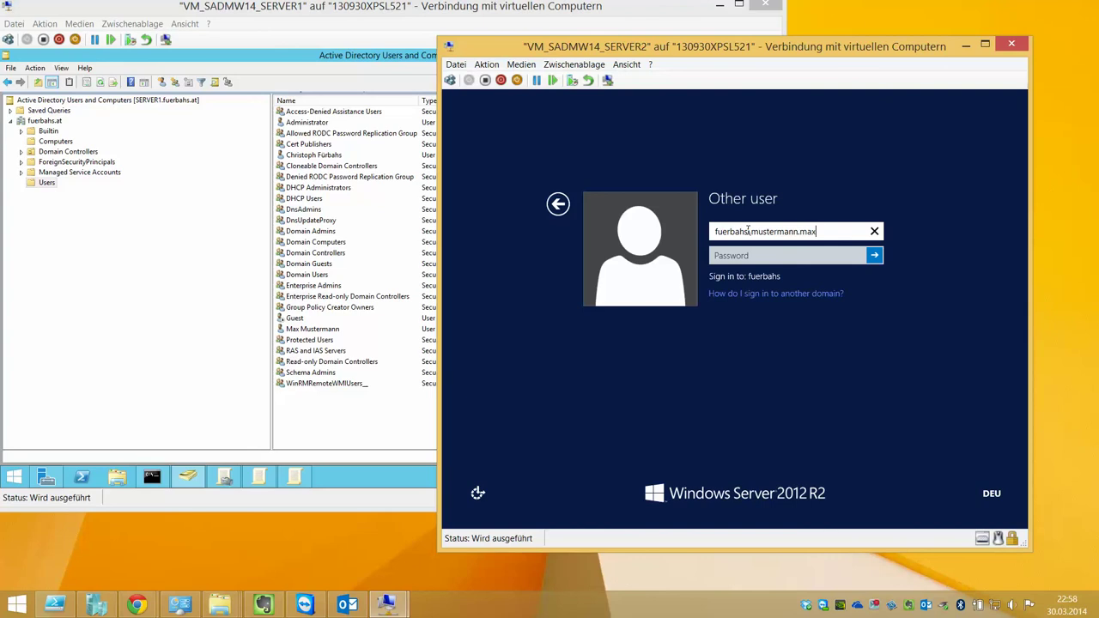
{"action": "key", "text": "Tab"}
{"action": "type", "text": "Pa$$w0rd"}
{"action": "key", "text": "Return"}
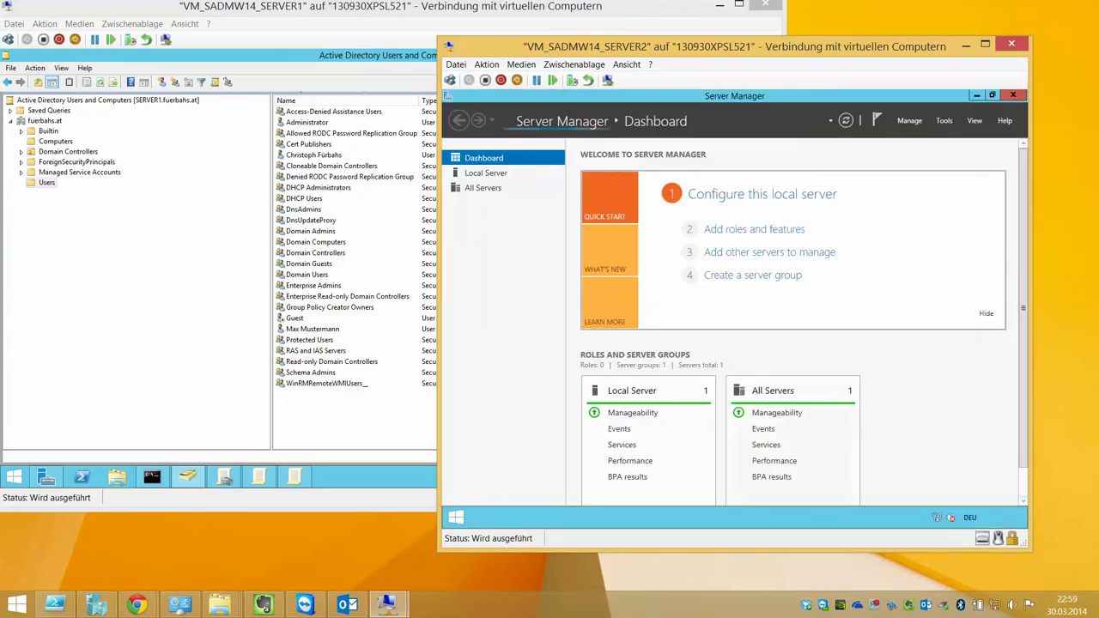
Open an elevated Command Prompt on SERVER2 and set its font to Lucida Console size 20
{"action": "right_click", "coordinate": [456, 517]}
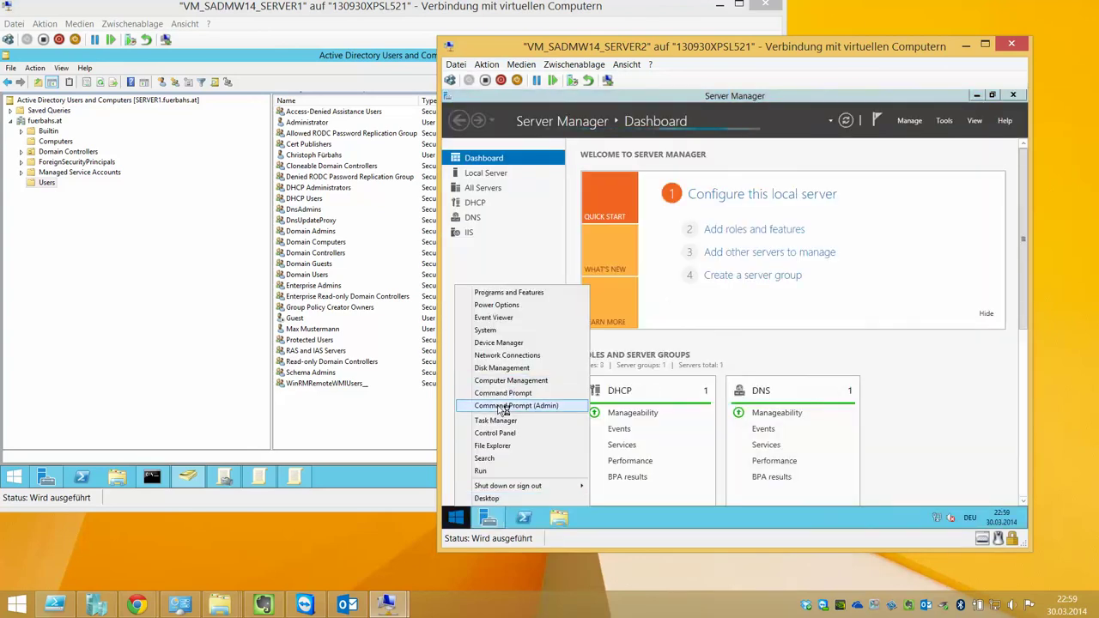
{"action": "left_click", "coordinate": [499, 409]}
{"action": "key", "text": "alt+y"}
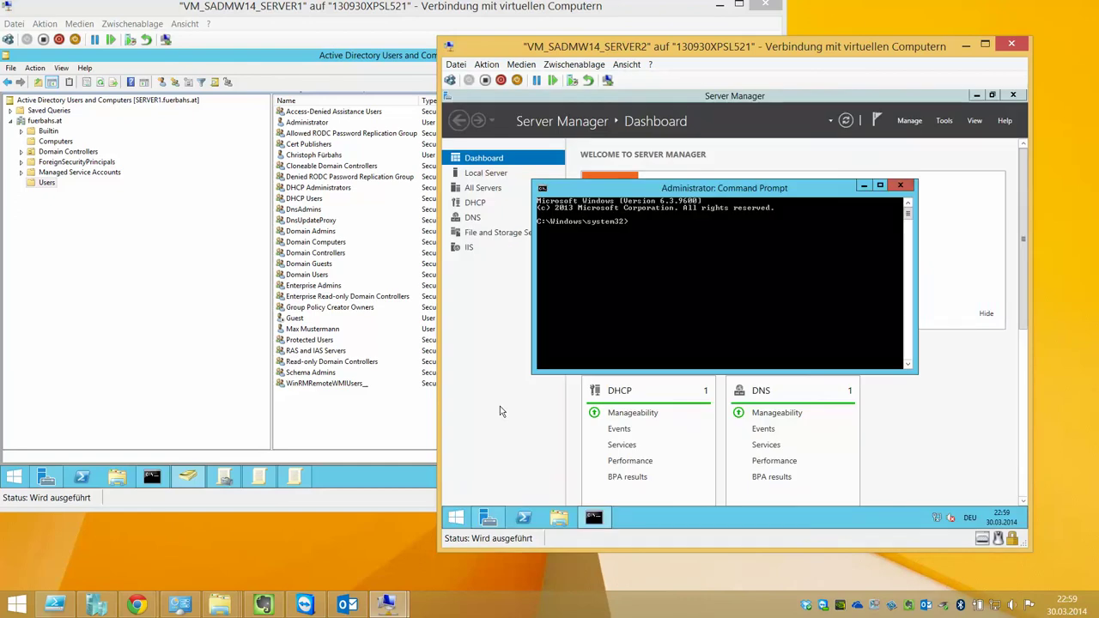
{"action": "right_click", "coordinate": [702, 190]}
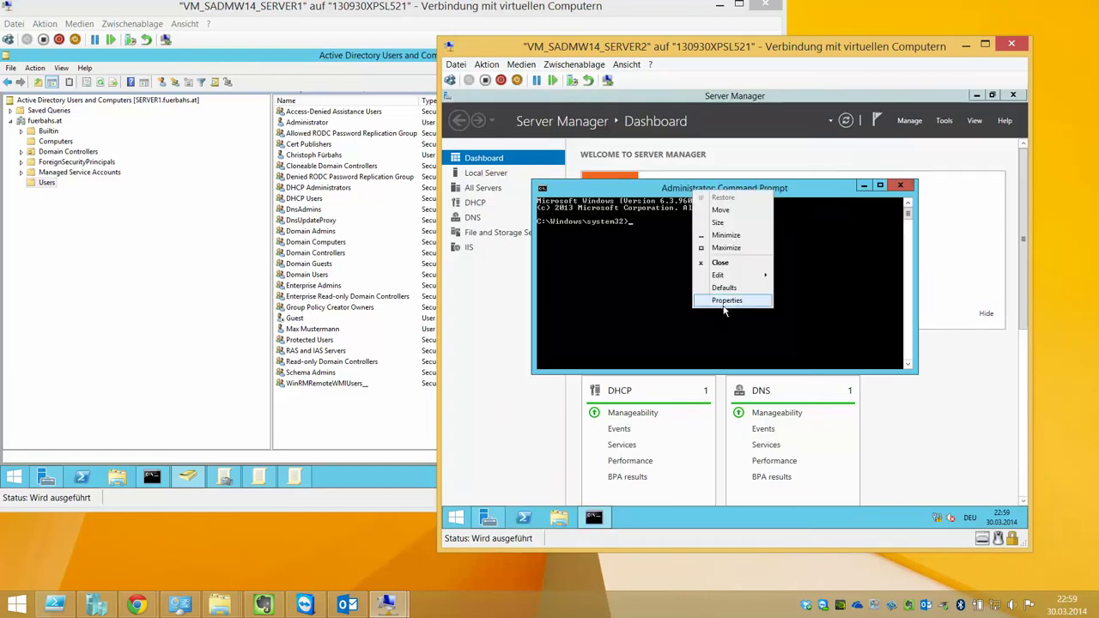
{"action": "left_click", "coordinate": [730, 364]}
{"action": "left_click", "coordinate": [595, 216]}
{"action": "left_click", "coordinate": [593, 343]}
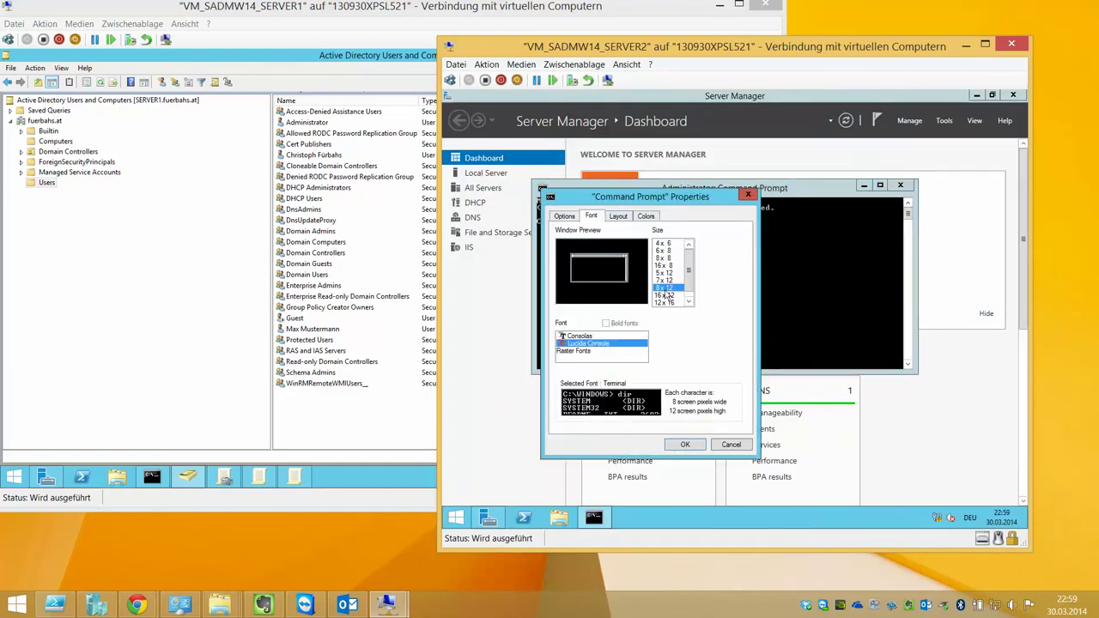
{"action": "left_click", "coordinate": [658, 284]}
{"action": "left_click", "coordinate": [691, 442]}
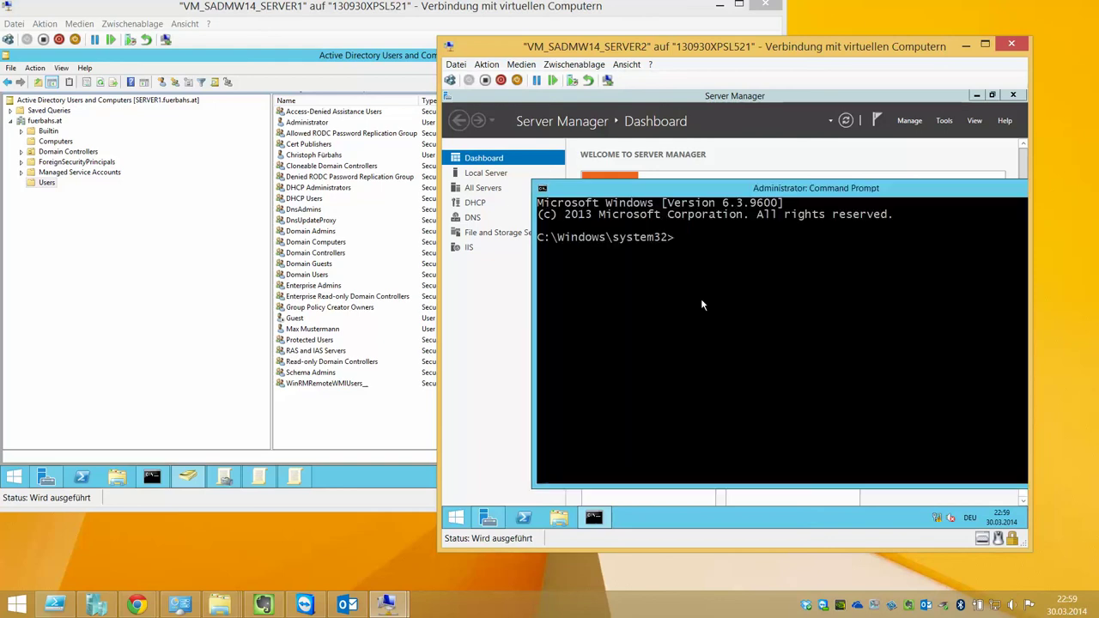
Run whoami to confirm the fuerbahs domain user, then return to the SERVER1 window
{"action": "type", "text": "whoami"}
{"action": "key", "text": "Return"}
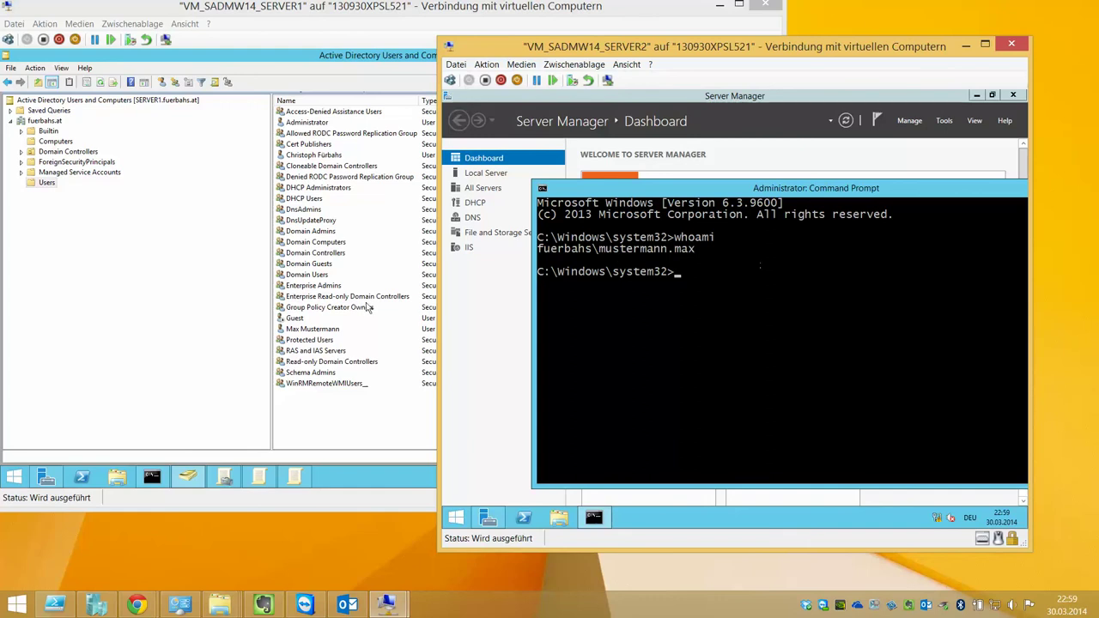
{"action": "left_click", "coordinate": [145, 135]}
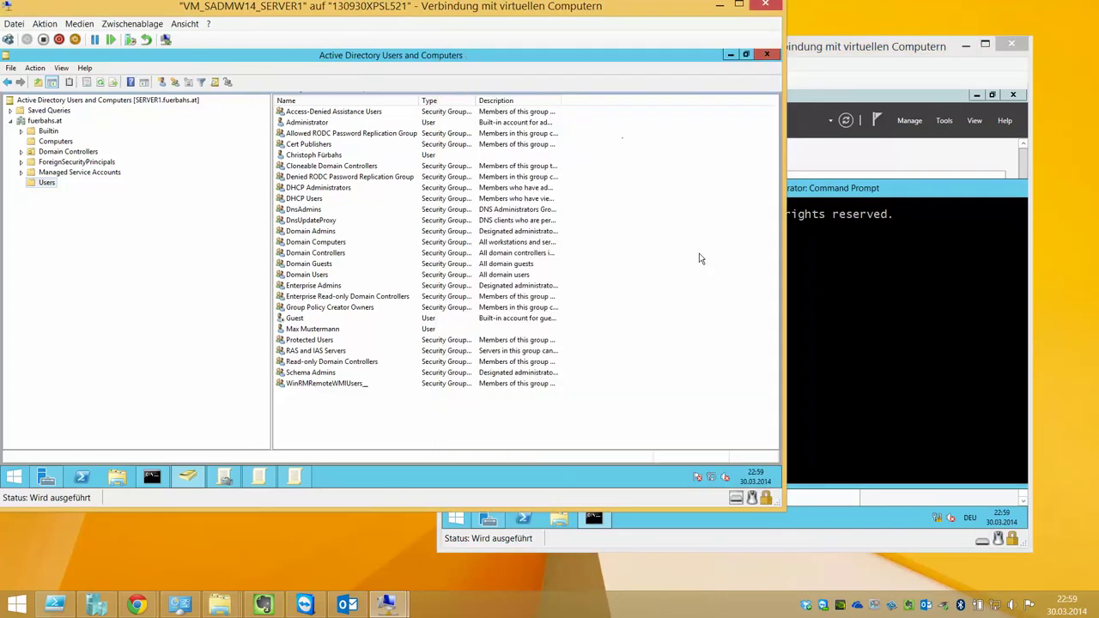
{"action": "left_click", "coordinate": [349, 553]}
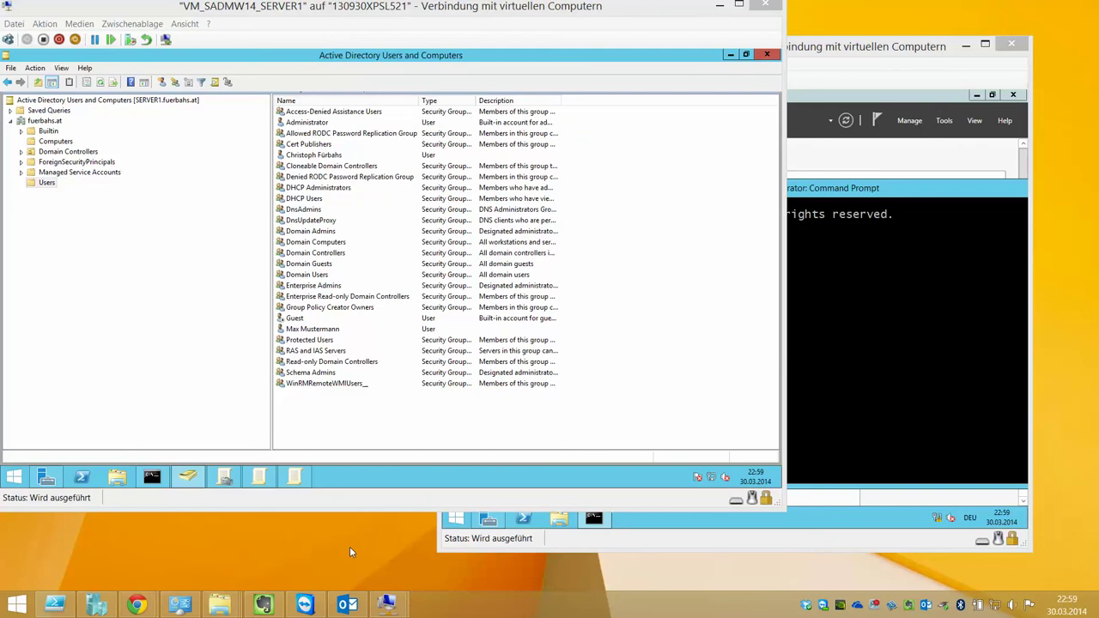